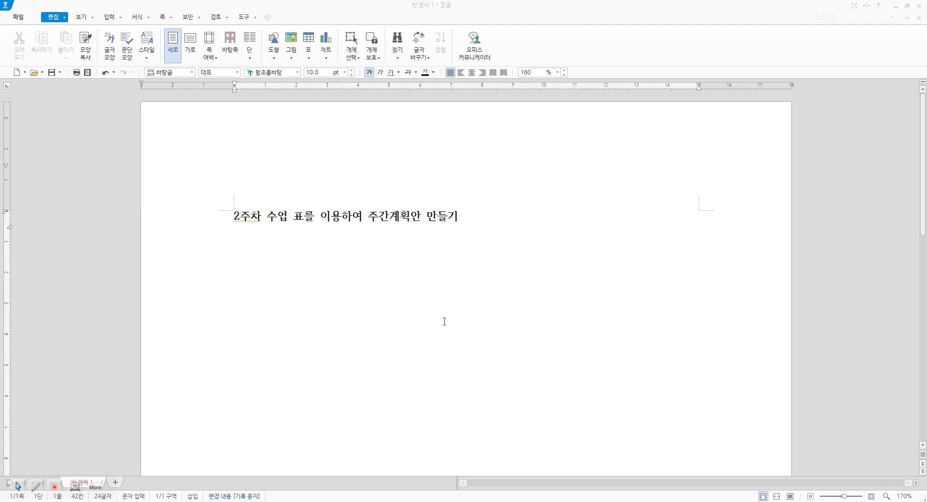
Delete the heading line "2주차 수업 표를 이용하여 주간계획안 만들기" from the document.
{"action": "left_click_drag", "start_coordinate": [459, 216], "coordinate": [219, 220]}
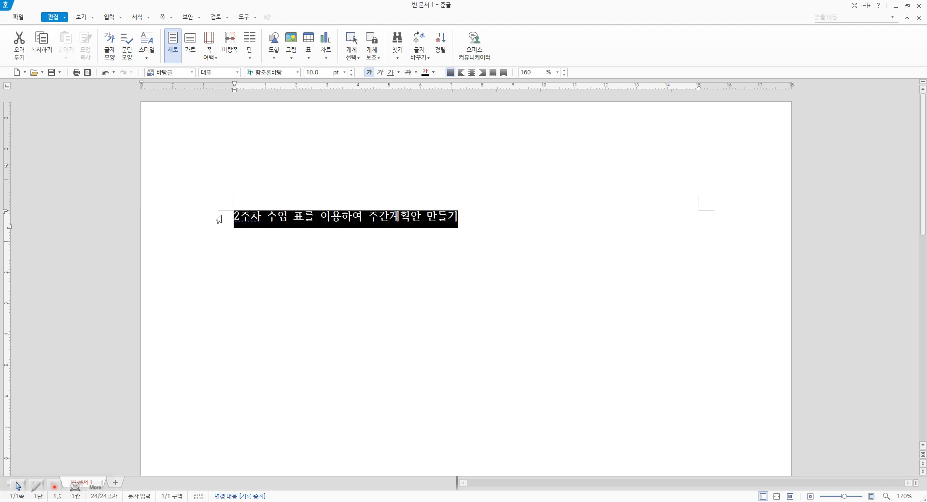
{"action": "key", "text": "Delete"}
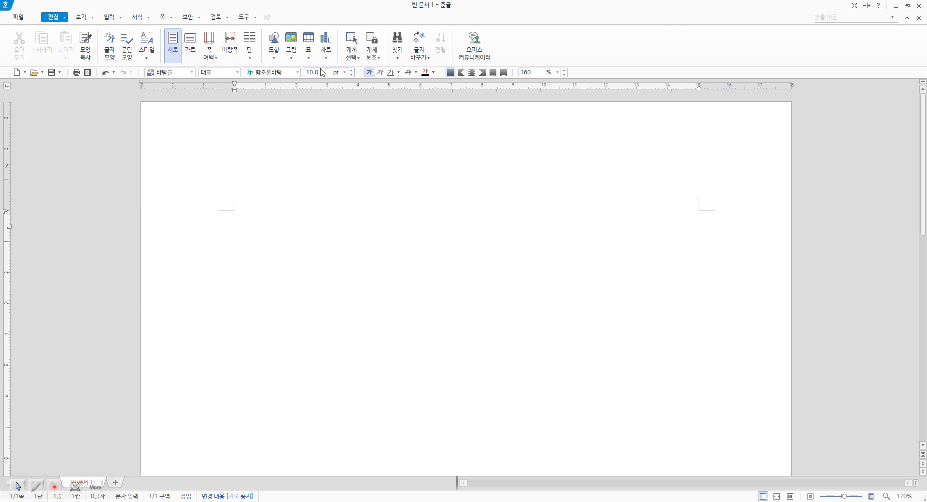
{"action": "left_click", "coordinate": [308, 60]}
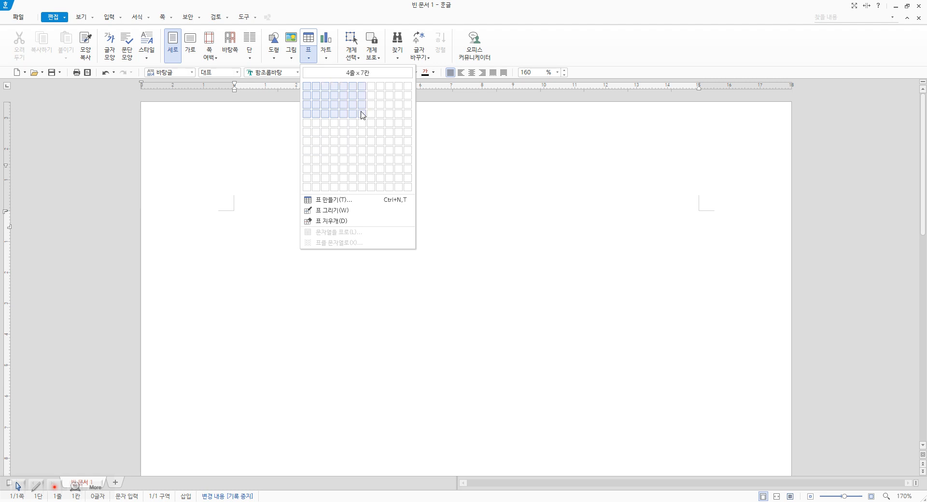
{"action": "left_click", "coordinate": [341, 200]}
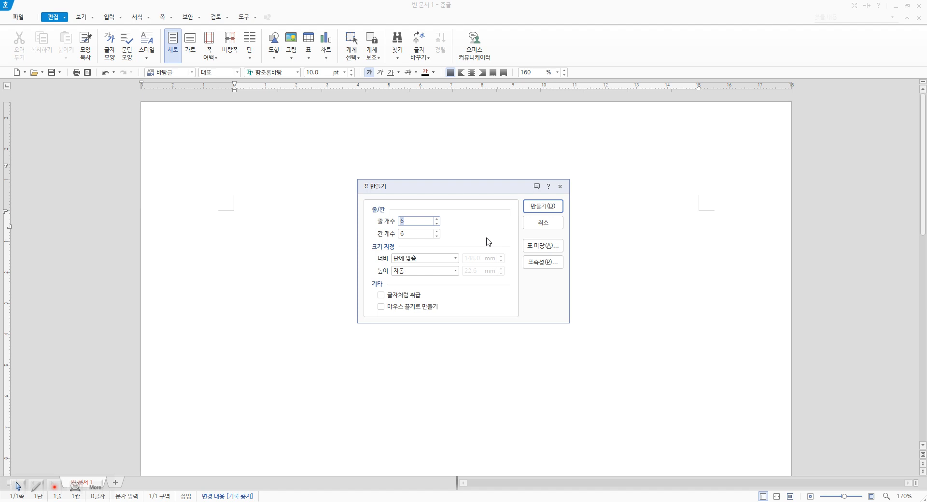
{"action": "left_click", "coordinate": [536, 223]}
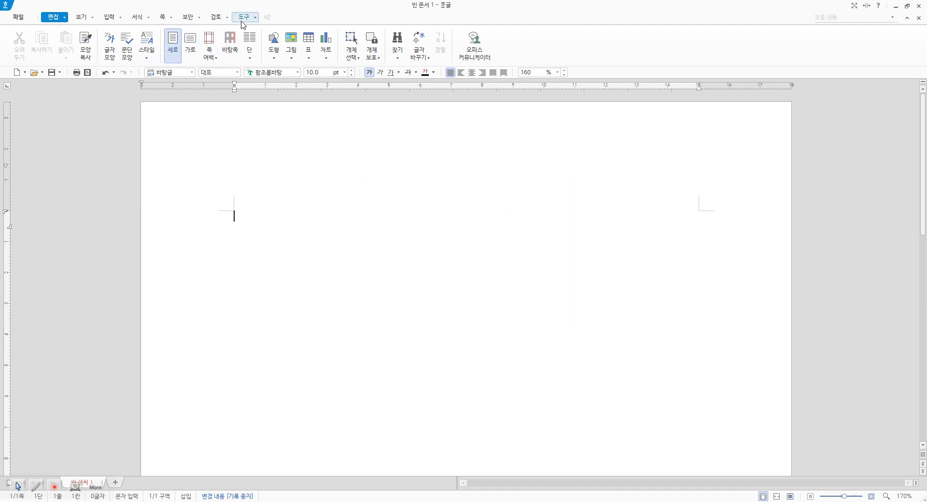
{"action": "left_click", "coordinate": [109, 17]}
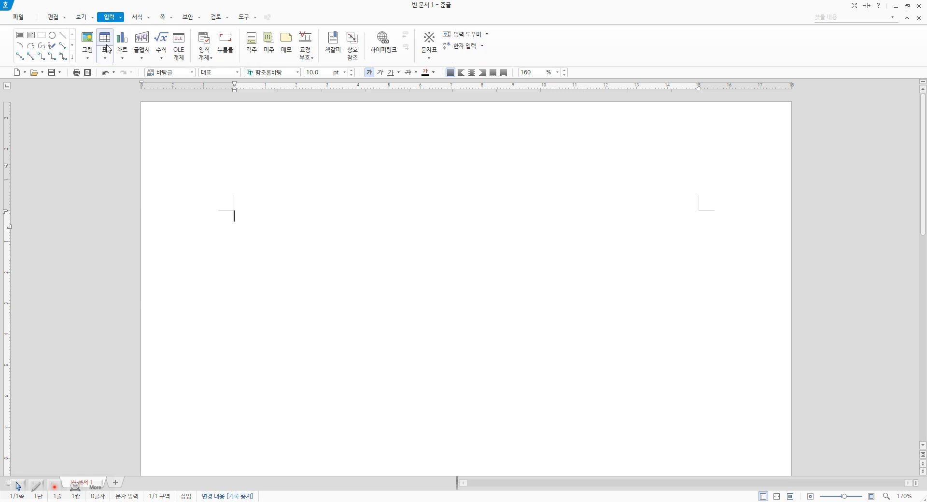
{"action": "left_click", "coordinate": [120, 18]}
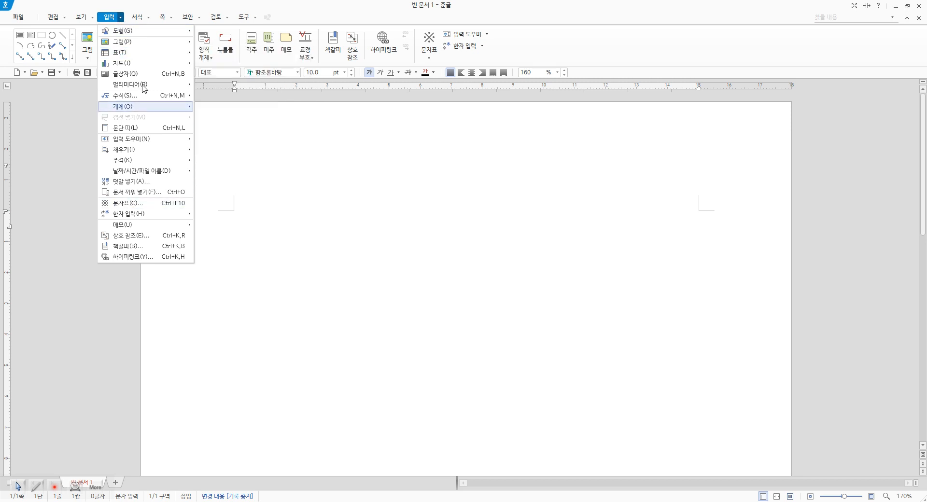
{"action": "mouse_move", "coordinate": [137, 70]}
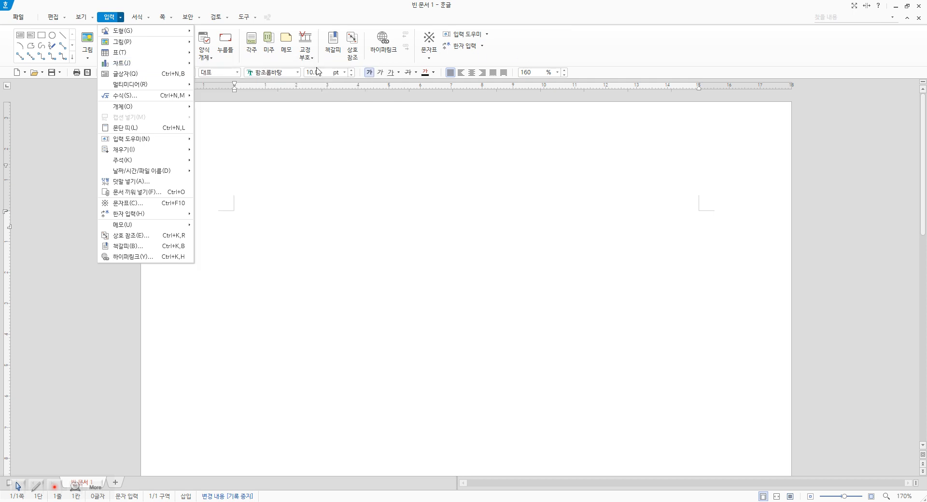
{"action": "left_click", "coordinate": [296, 18]}
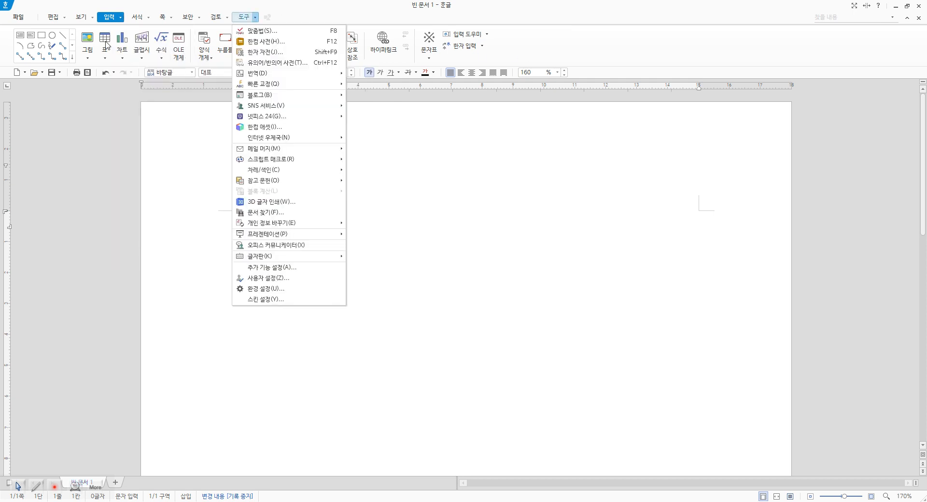
{"action": "mouse_move", "coordinate": [111, 19]}
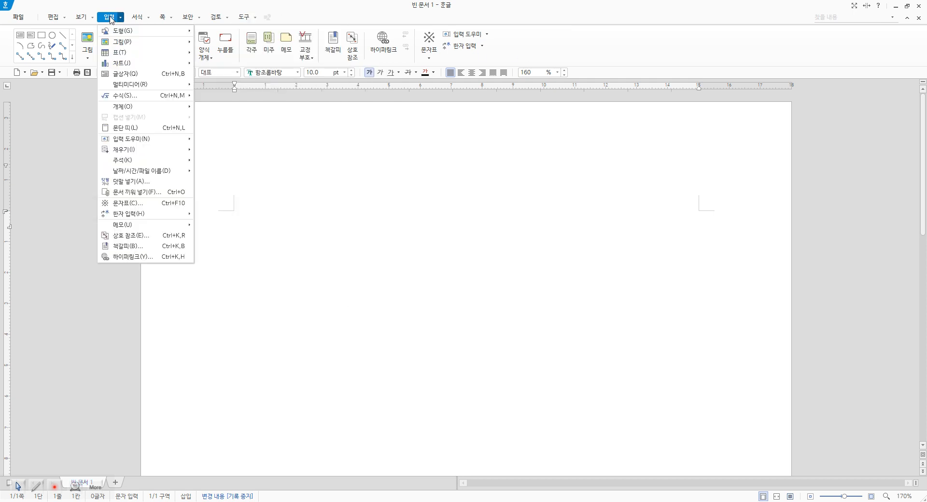
{"action": "left_click", "coordinate": [111, 19]}
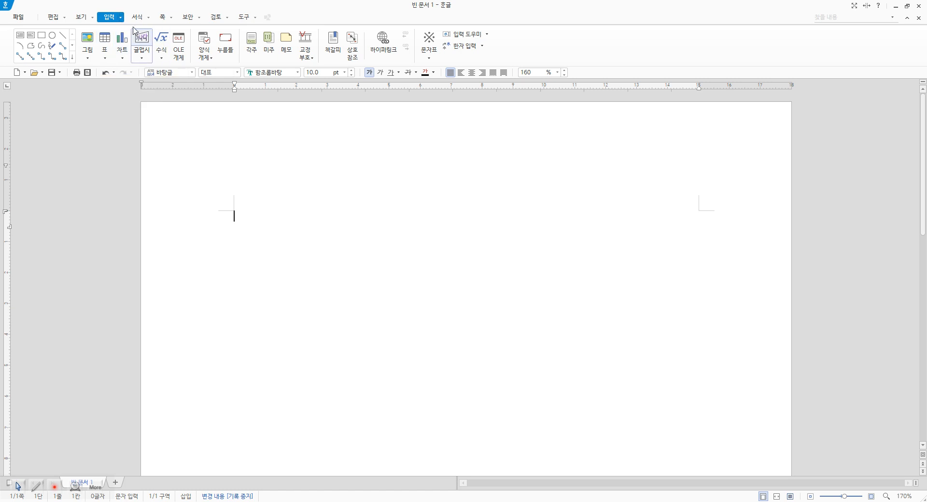
{"action": "left_click", "coordinate": [122, 18]}
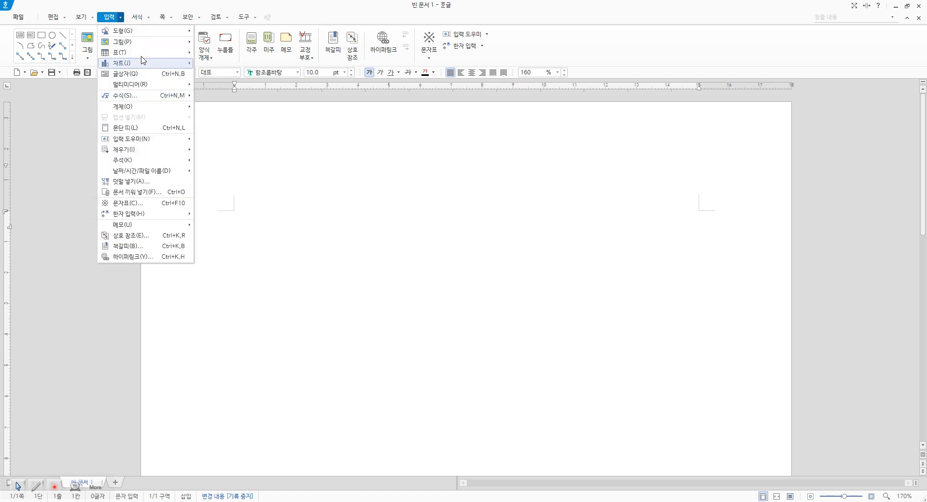
{"action": "mouse_move", "coordinate": [145, 52]}
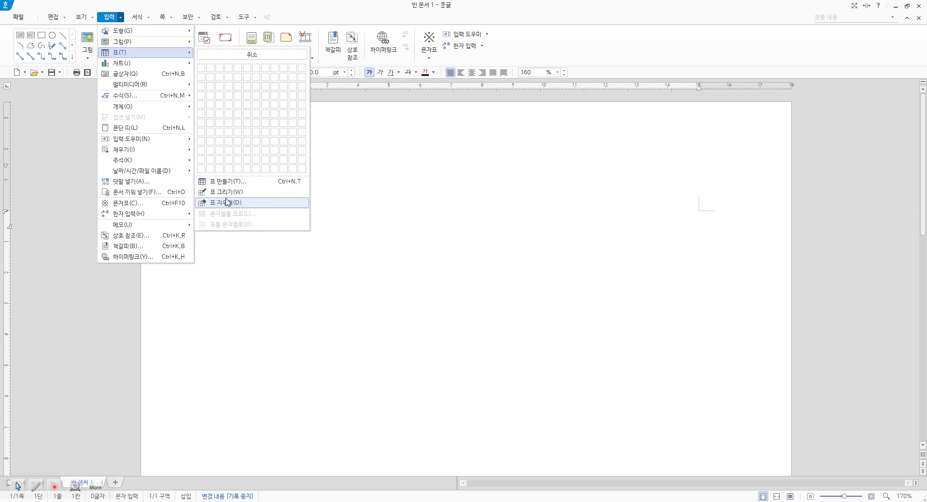
{"action": "left_click", "coordinate": [434, 139]}
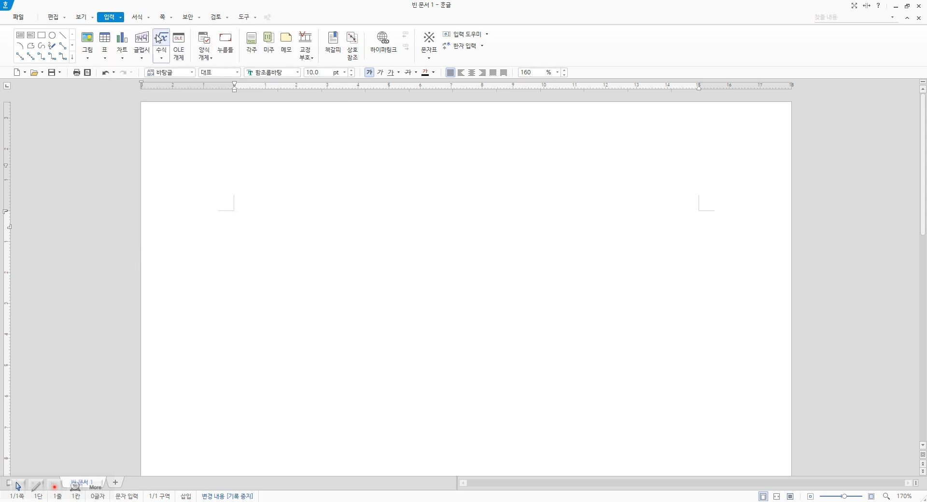
Insert a table with 6 rows and 6 columns at the start of the empty page.
{"action": "left_click", "coordinate": [105, 57]}
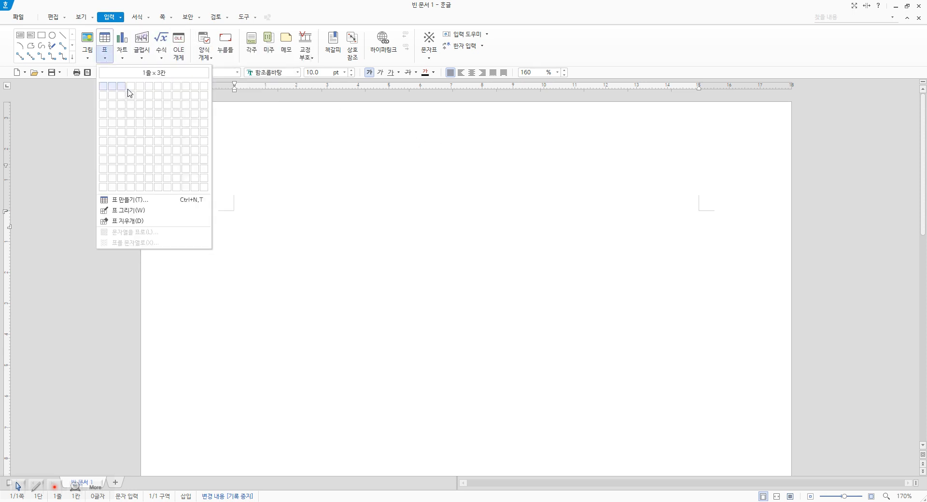
{"action": "left_click", "coordinate": [152, 136]}
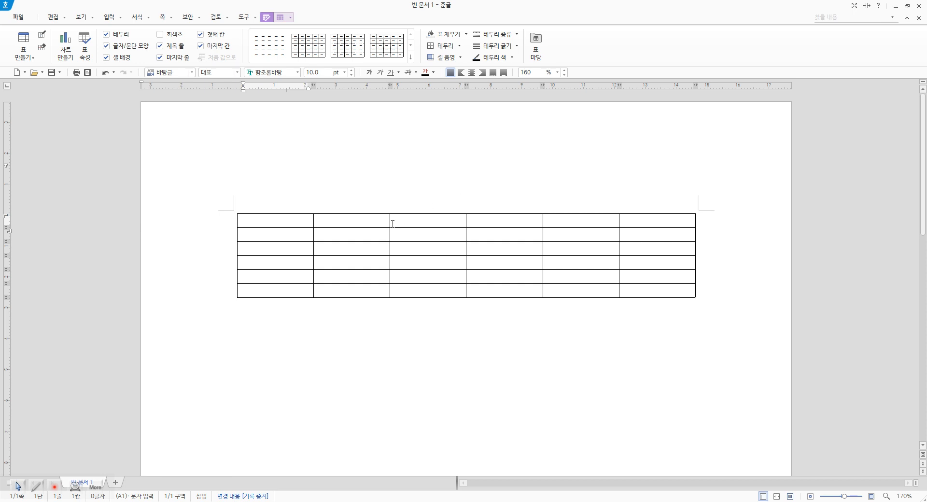
Select all cells of the table and open the border and background settings that apply to each cell.
{"action": "left_click_drag", "start_coordinate": [290, 223], "coordinate": [649, 294]}
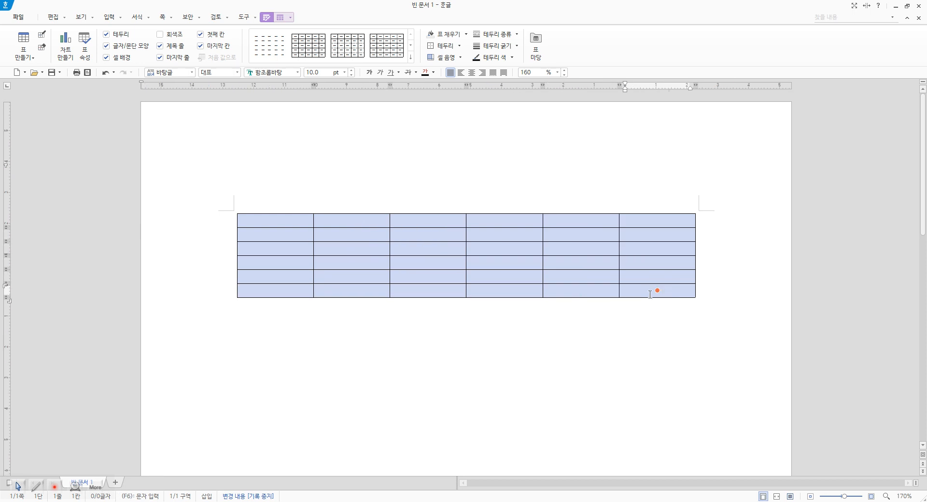
{"action": "right_click", "coordinate": [280, 220]}
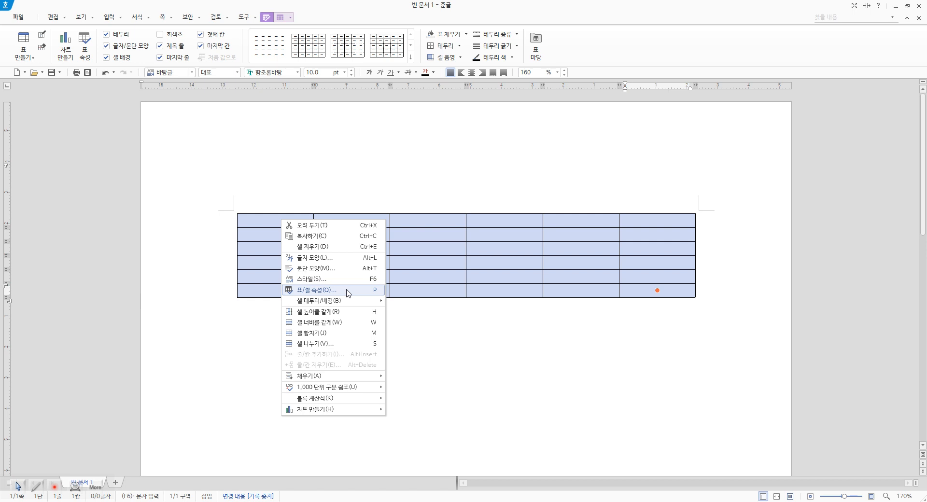
{"action": "mouse_move", "coordinate": [346, 300]}
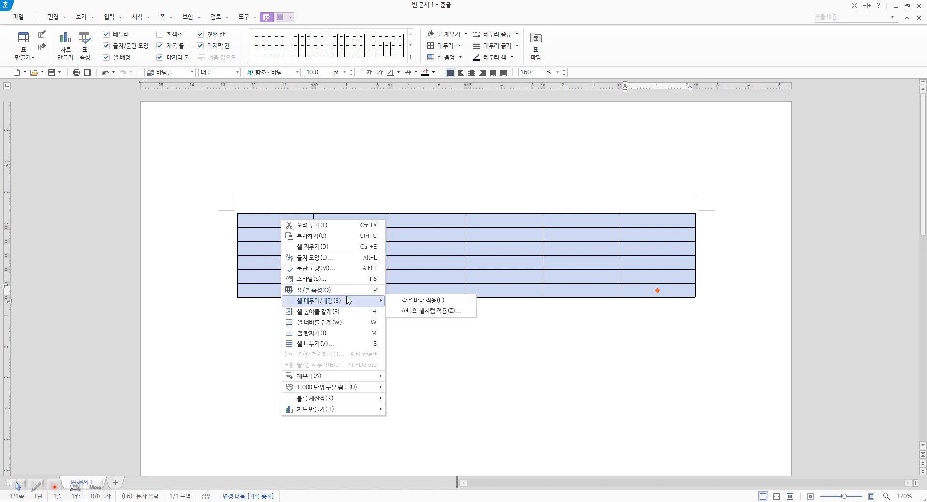
{"action": "left_click", "coordinate": [415, 301]}
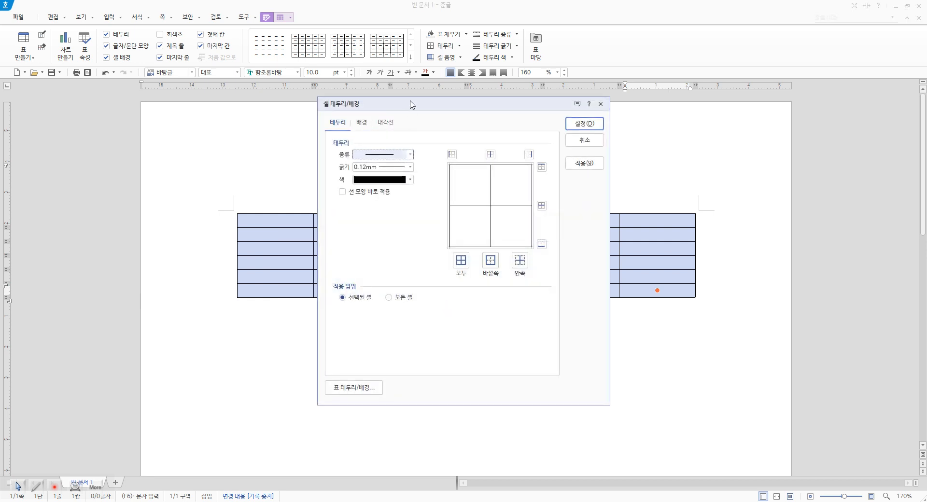
{"action": "left_click_drag", "start_coordinate": [412, 101], "coordinate": [567, 158]}
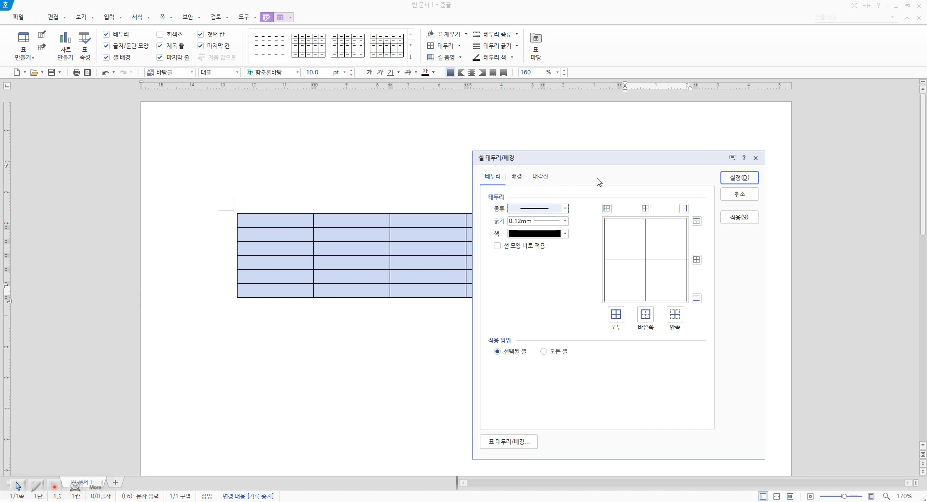
Apply the round-dotted line type to the outer borders of the selected cells.
{"action": "left_click", "coordinate": [566, 209]}
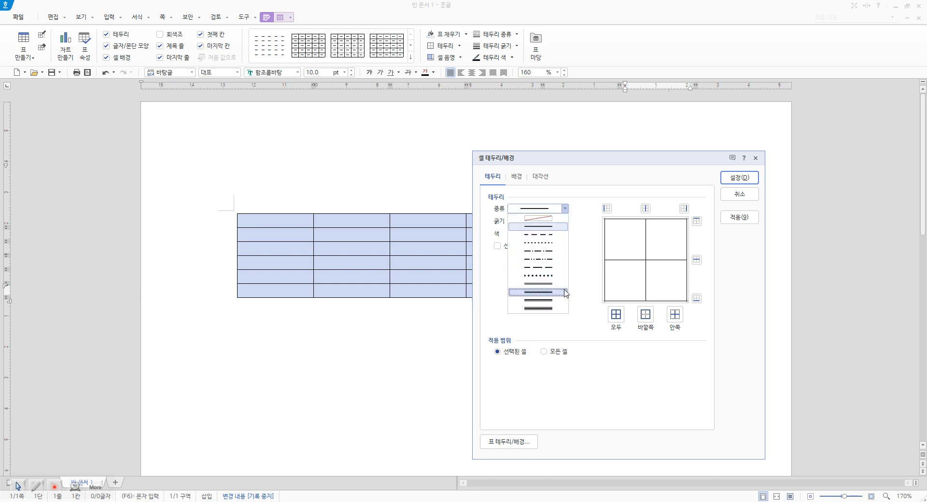
{"action": "left_click", "coordinate": [542, 276]}
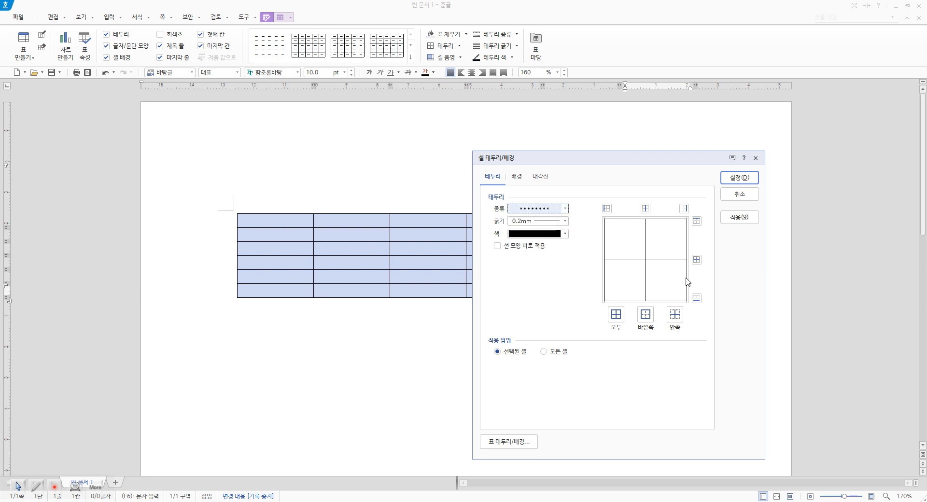
{"action": "left_click", "coordinate": [645, 314]}
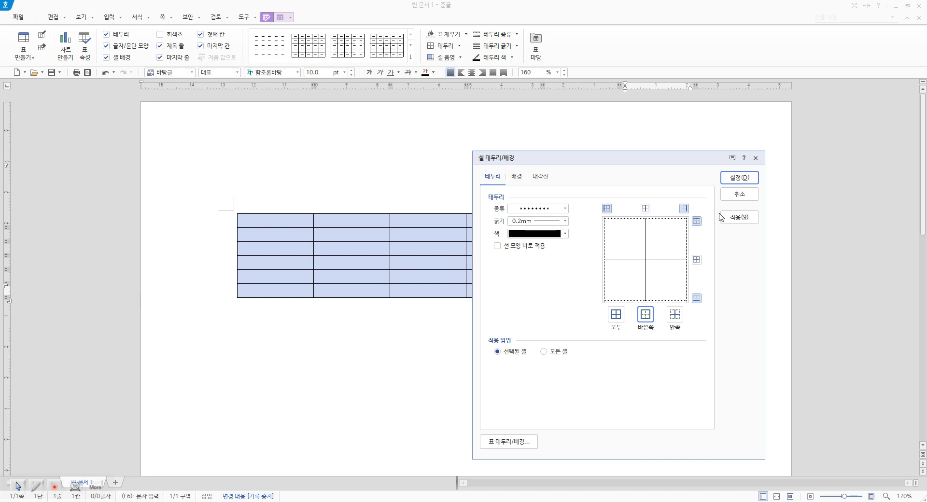
{"action": "left_click", "coordinate": [740, 218]}
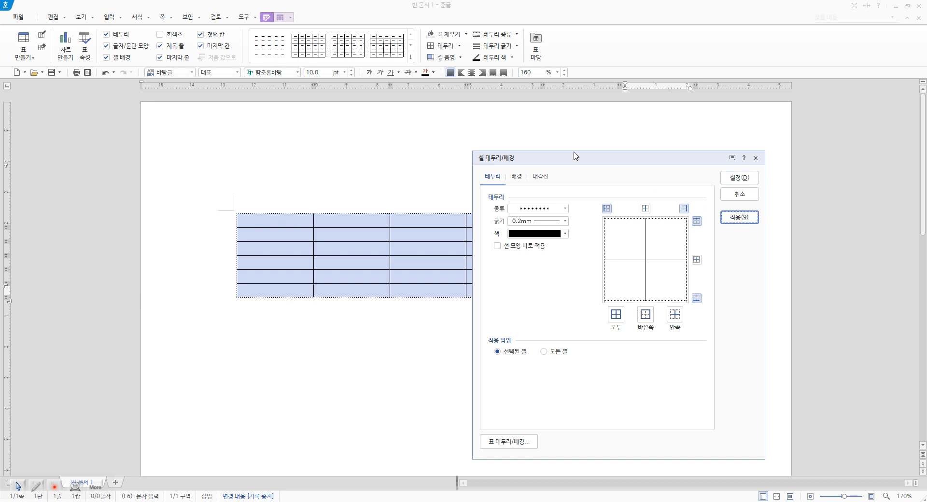
{"action": "left_click_drag", "start_coordinate": [576, 156], "coordinate": [707, 141]}
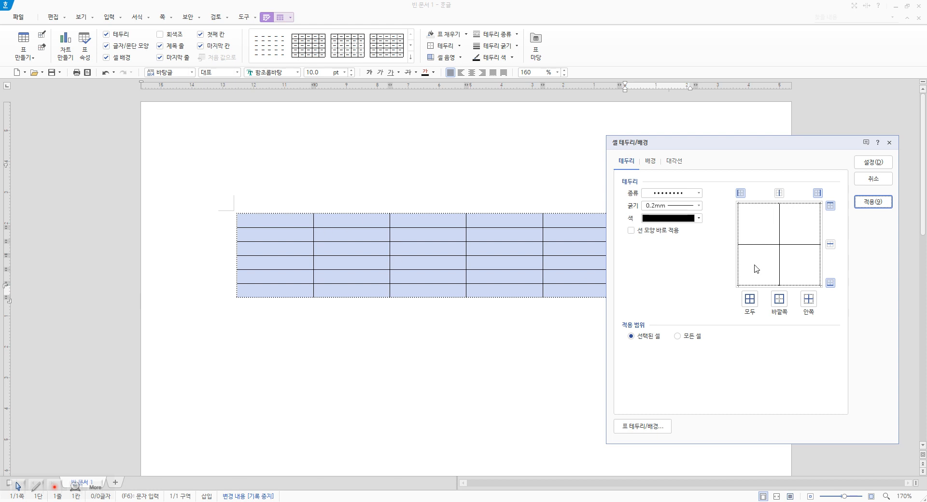
{"action": "left_click_drag", "start_coordinate": [723, 144], "coordinate": [709, 109]}
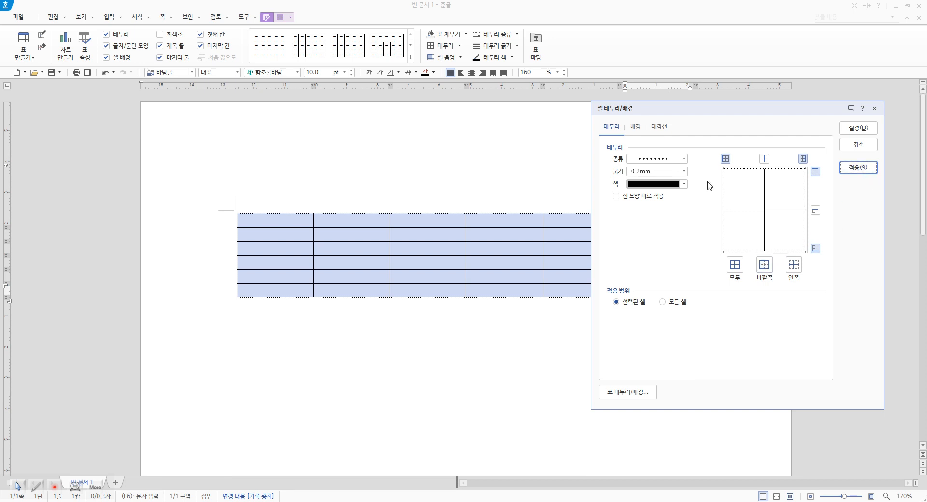
Apply the dash-dot line type to only the inner borders of the selected cells.
{"action": "left_click", "coordinate": [767, 267]}
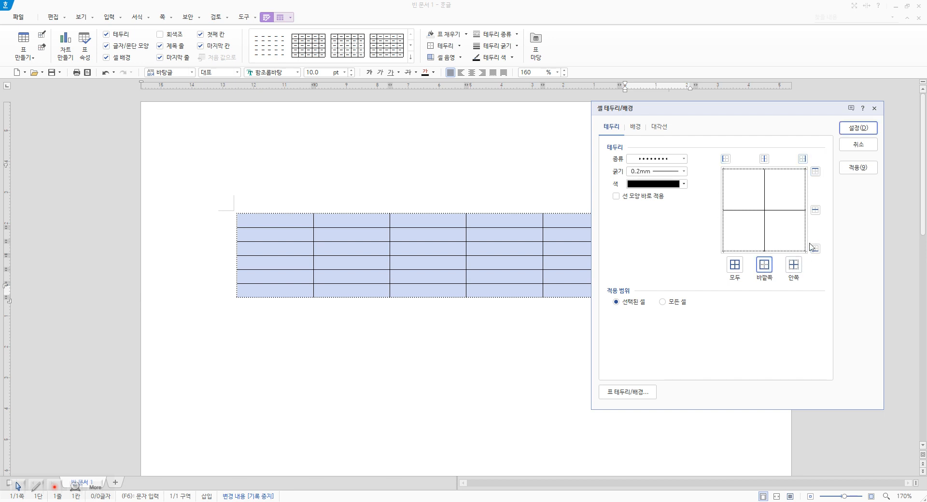
{"action": "left_click", "coordinate": [684, 159]}
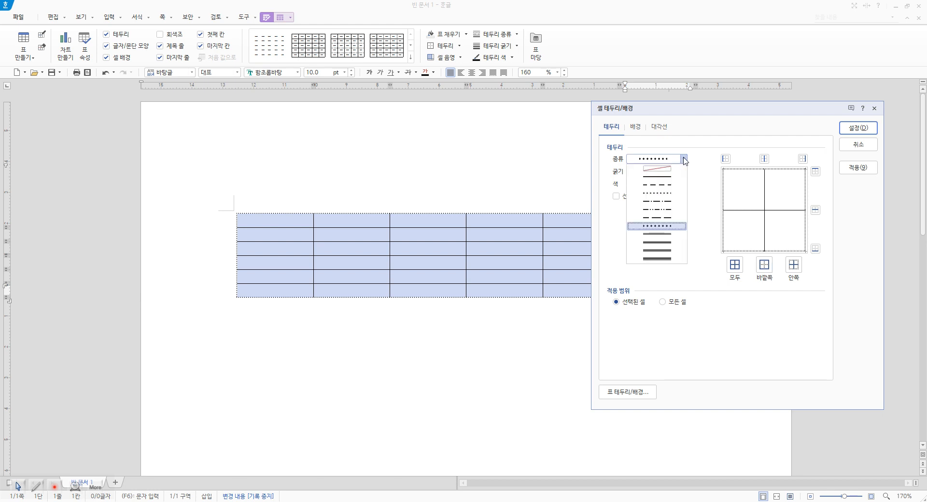
{"action": "left_click", "coordinate": [663, 202]}
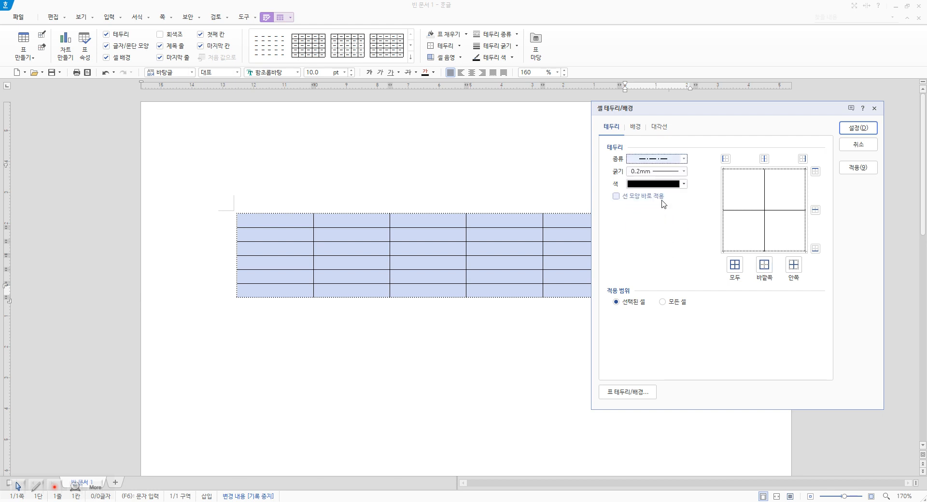
{"action": "left_click", "coordinate": [794, 265]}
{"action": "left_click", "coordinate": [857, 167]}
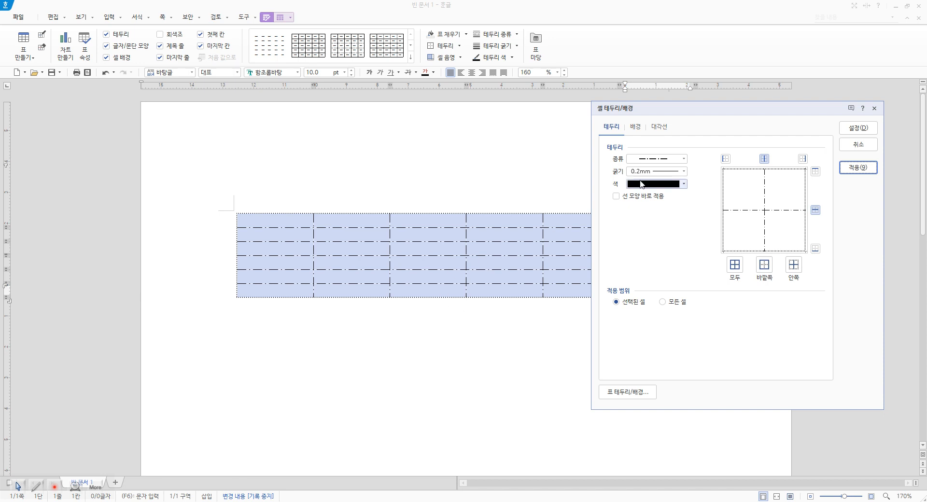
Apply the solid line type to all inner and outer borders of the selected cells.
{"action": "left_click", "coordinate": [684, 159]}
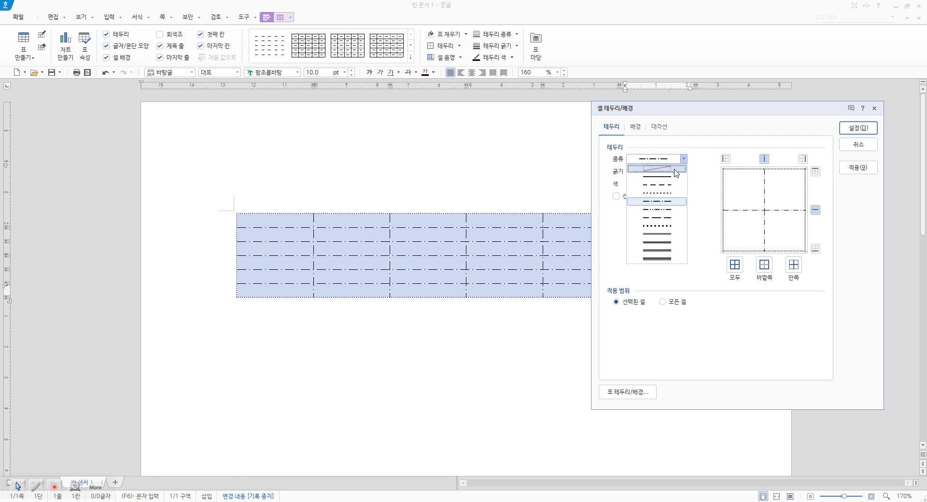
{"action": "left_click", "coordinate": [670, 178]}
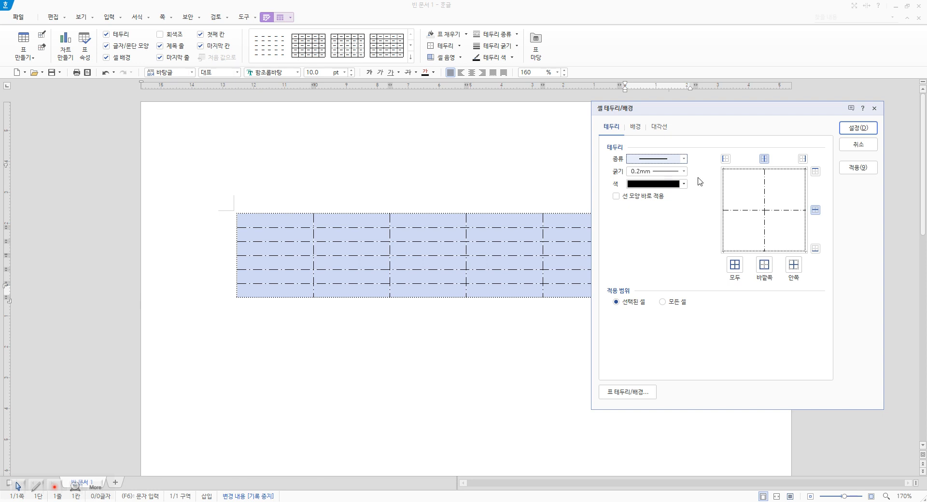
{"action": "left_click", "coordinate": [734, 264]}
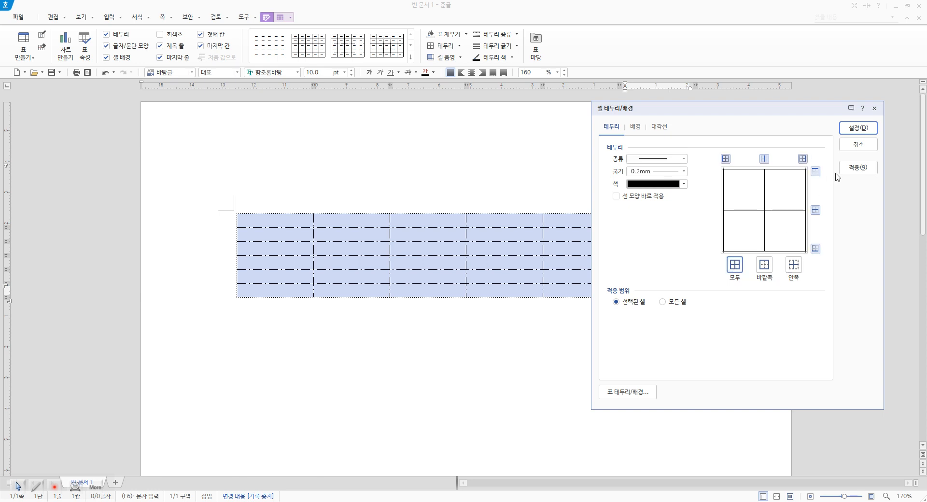
{"action": "left_click", "coordinate": [857, 168]}
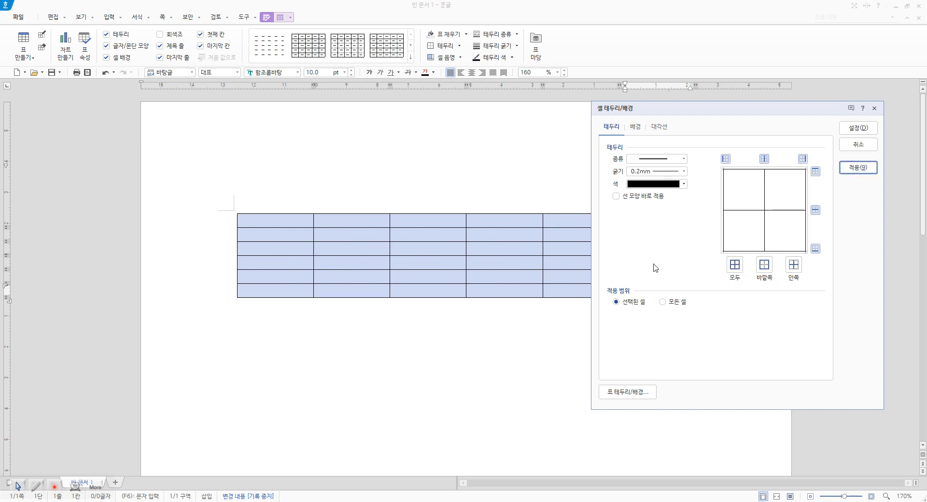
Apply a yellow solid background fill to the selected table cells.
{"action": "left_click_drag", "start_coordinate": [700, 108], "coordinate": [696, 150]}
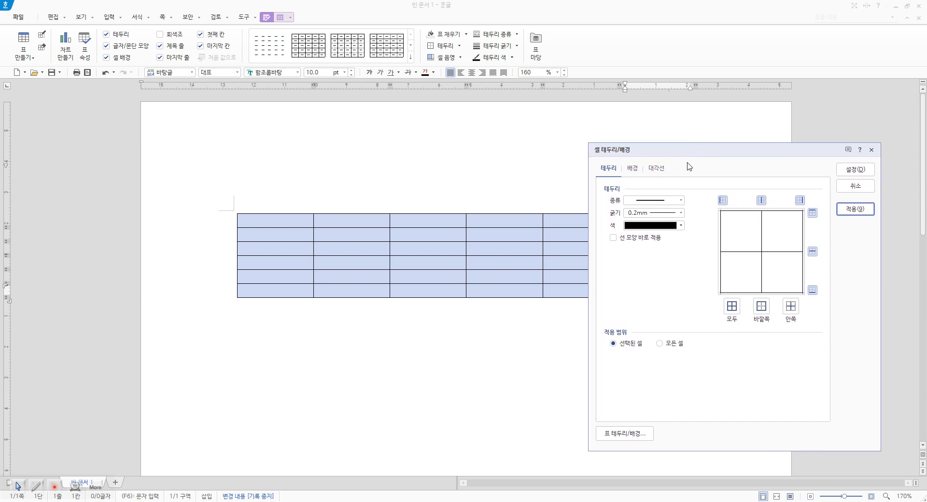
{"action": "left_click", "coordinate": [633, 169]}
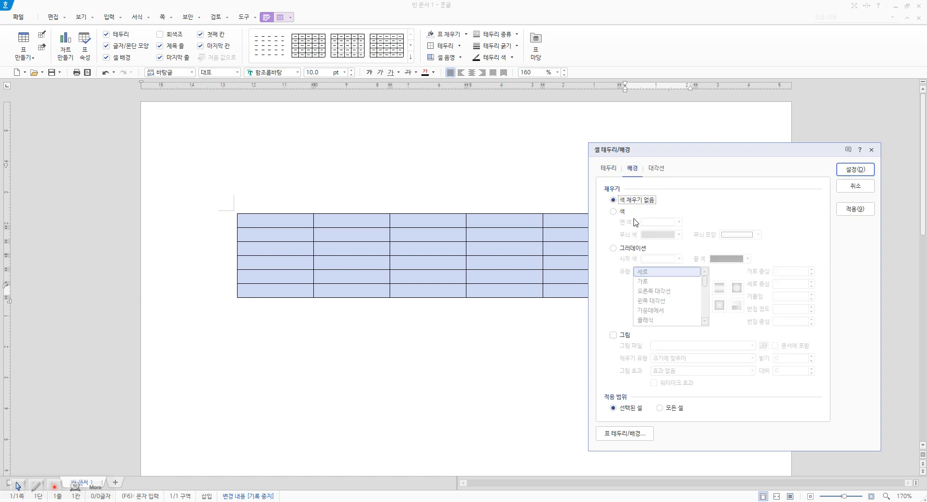
{"action": "left_click", "coordinate": [620, 213]}
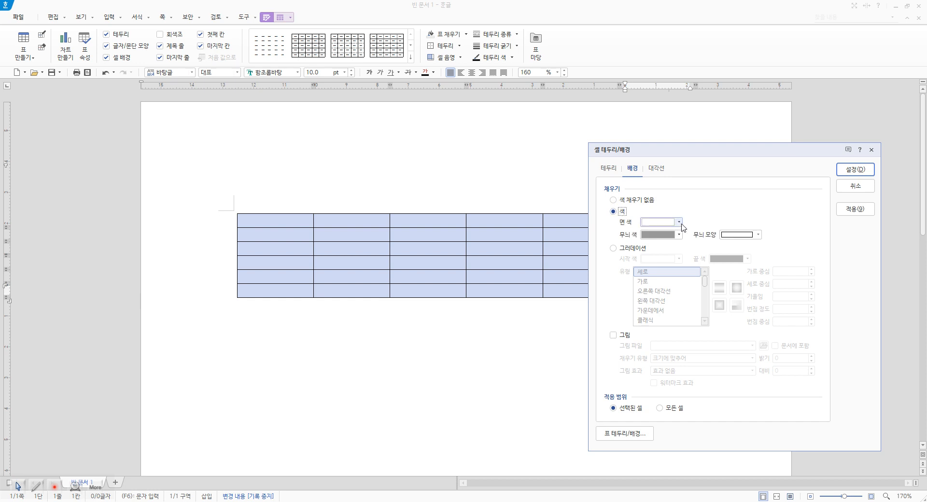
{"action": "left_click", "coordinate": [679, 222]}
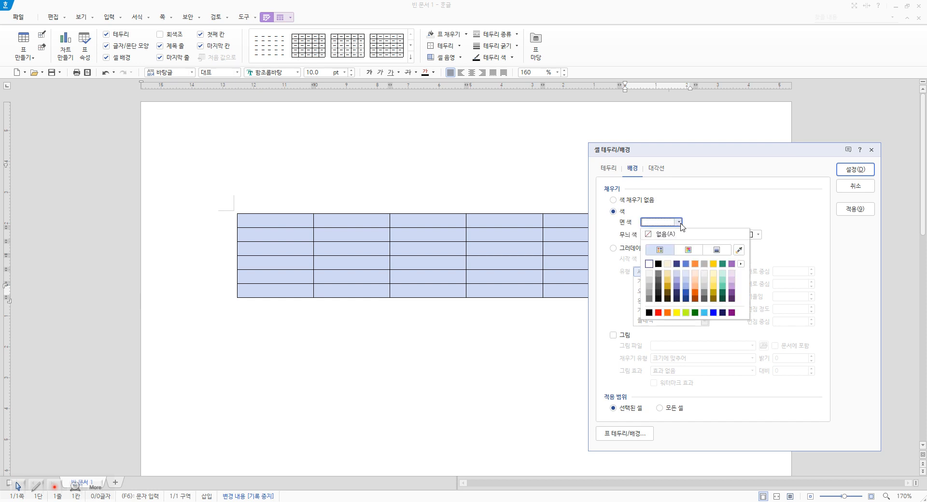
{"action": "left_click", "coordinate": [677, 313]}
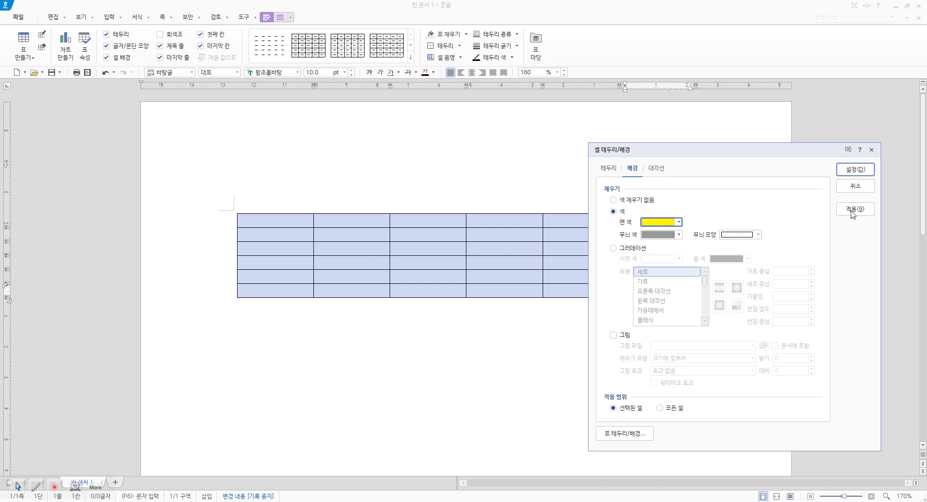
{"action": "left_click_drag", "start_coordinate": [776, 151], "coordinate": [809, 146]}
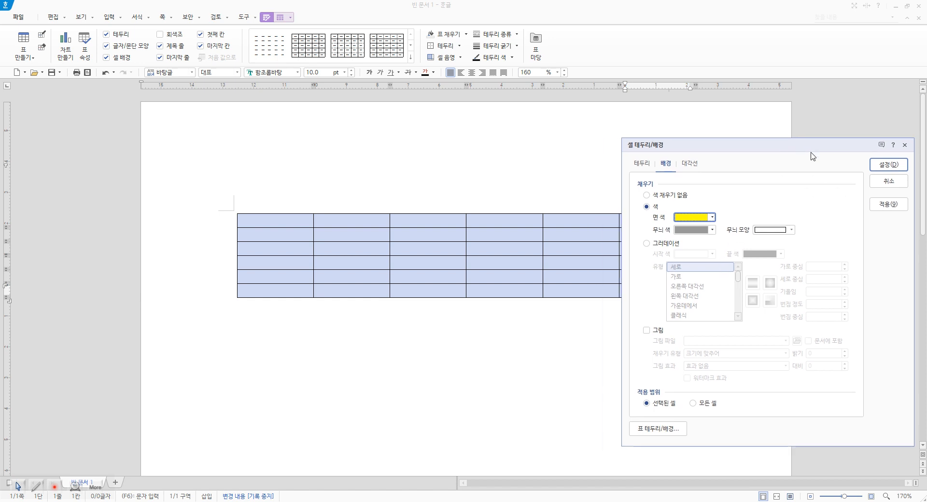
{"action": "left_click", "coordinate": [882, 205]}
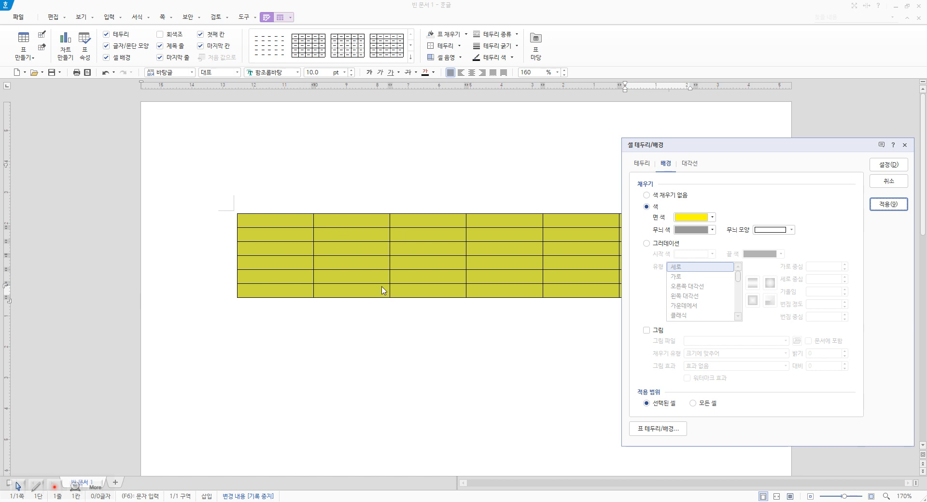
Add a green pattern of vertical lines to the background of the selected cells.
{"action": "left_click", "coordinate": [711, 231]}
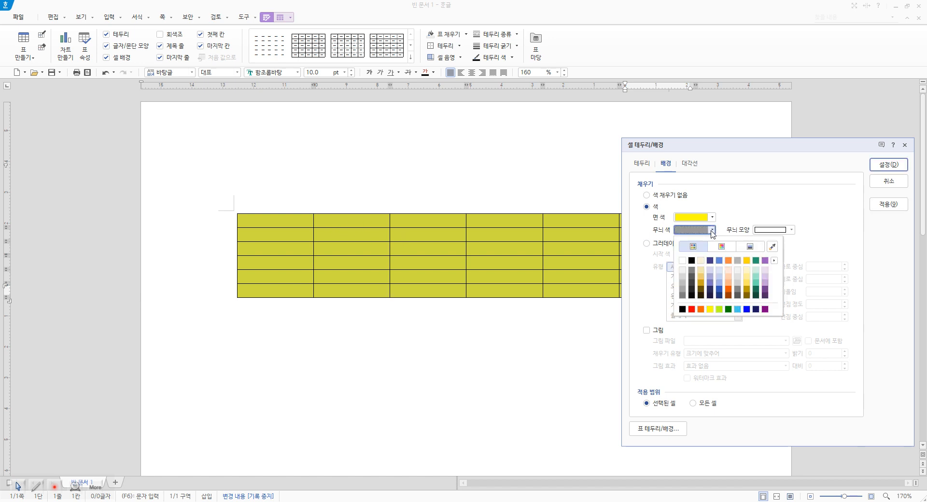
{"action": "left_click", "coordinate": [730, 310]}
{"action": "left_click", "coordinate": [792, 230]}
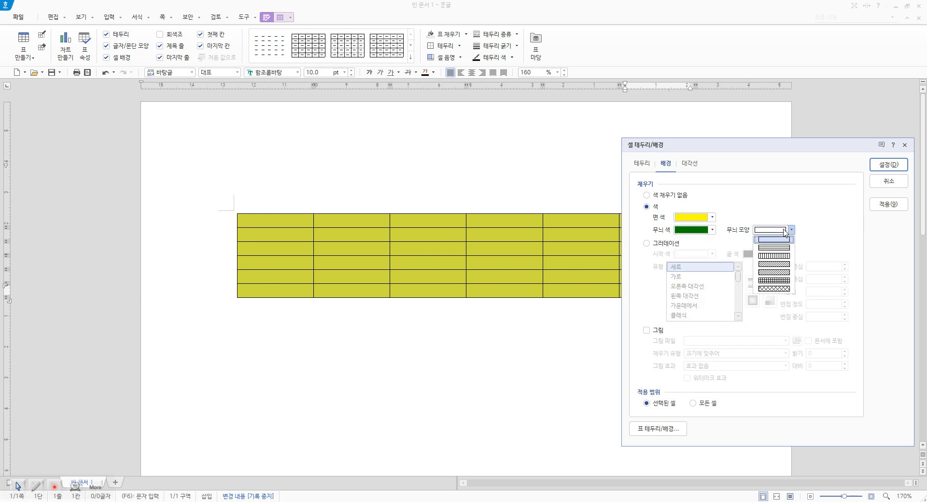
{"action": "left_click", "coordinate": [777, 256]}
{"action": "left_click", "coordinate": [888, 204]}
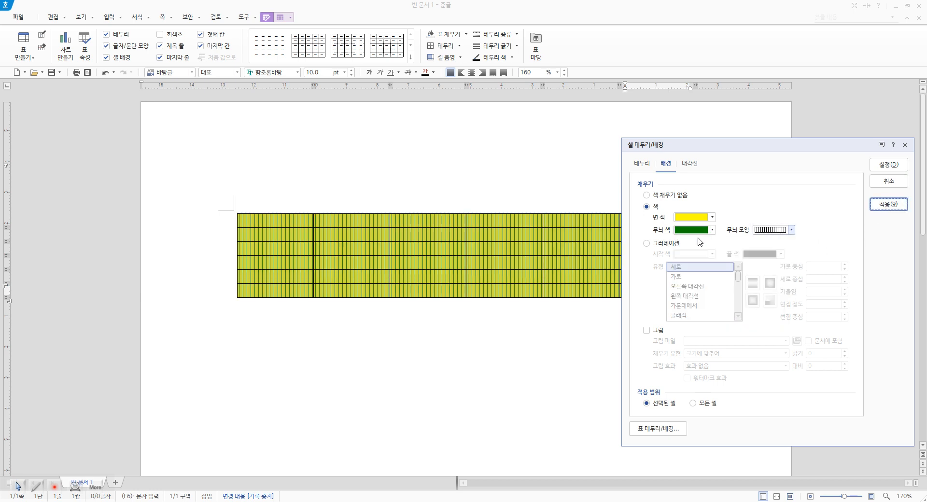
Apply the horizontal-line pattern to the cell background, and replace it with a diagonal-line pattern.
{"action": "left_click", "coordinate": [792, 230]}
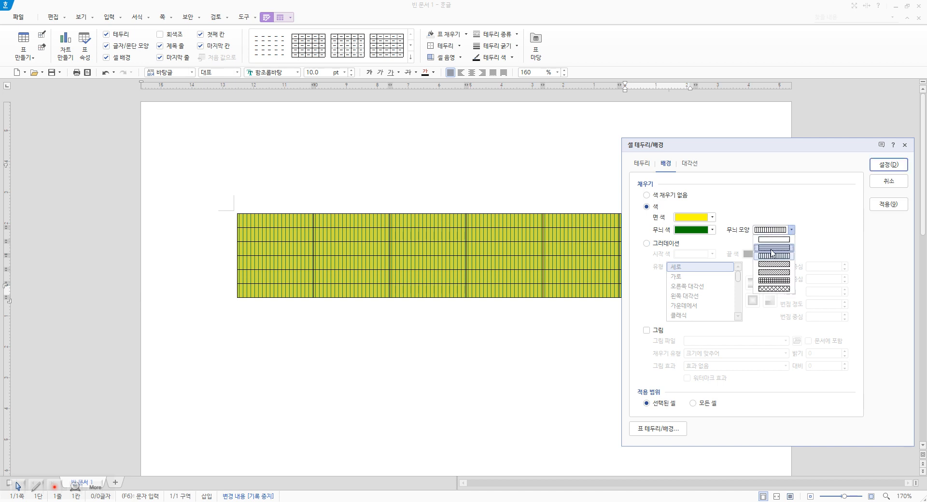
{"action": "left_click", "coordinate": [773, 248]}
{"action": "left_click", "coordinate": [889, 204]}
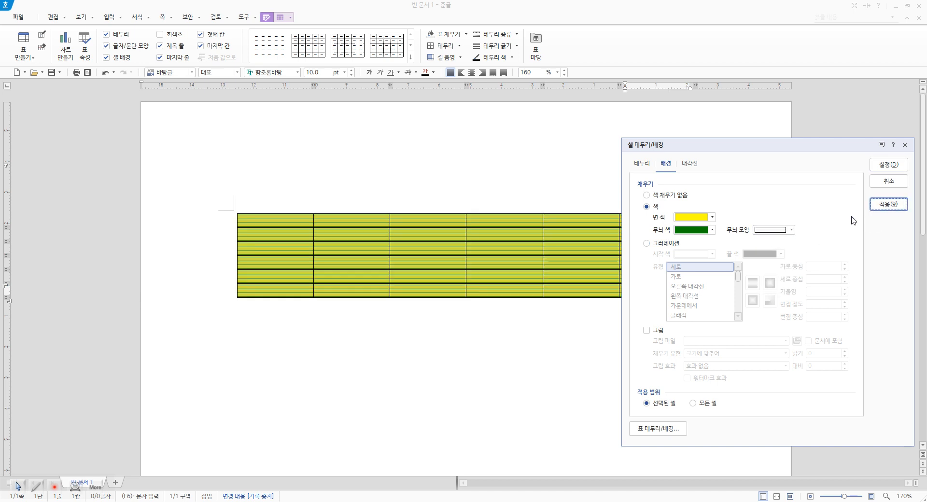
{"action": "left_click", "coordinate": [782, 231]}
{"action": "left_click", "coordinate": [773, 265]}
{"action": "left_click", "coordinate": [886, 205]}
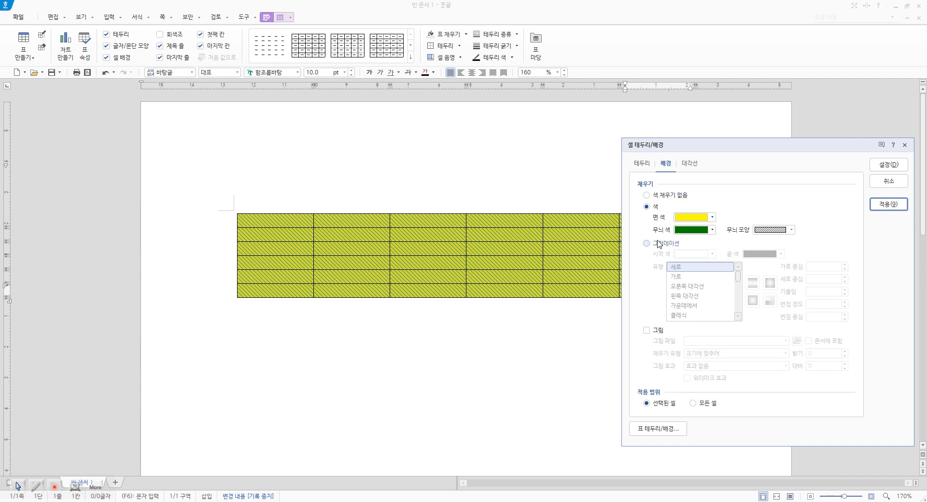
Fill the selected cells with a gradient from red to blue of the vertical type (세로).
{"action": "left_click", "coordinate": [678, 243]}
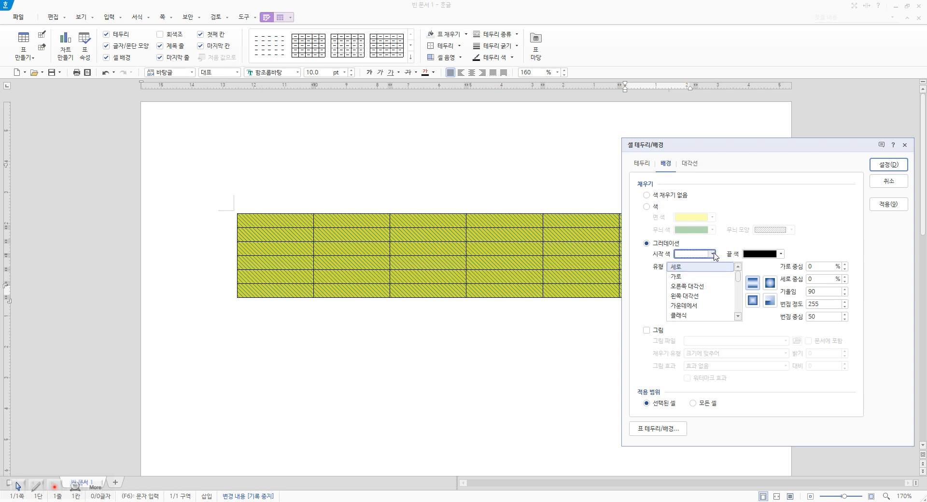
{"action": "left_click", "coordinate": [713, 254]}
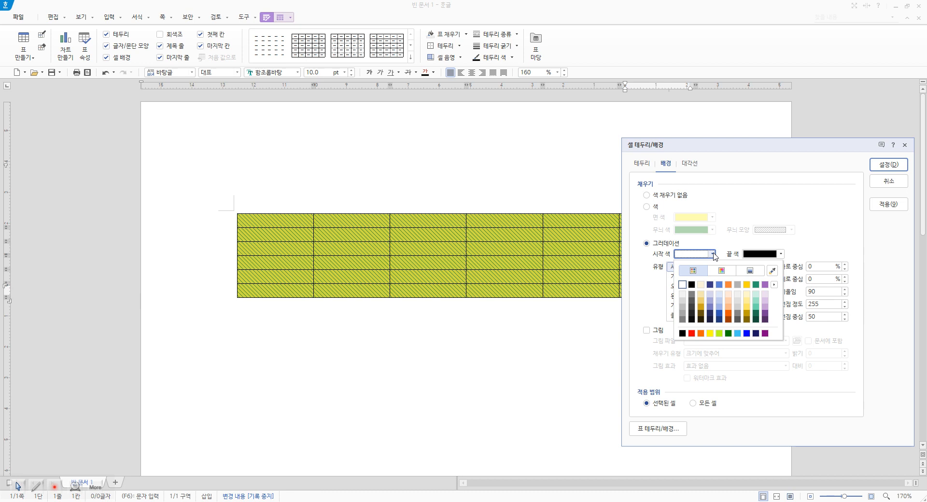
{"action": "left_click", "coordinate": [691, 333]}
{"action": "left_click", "coordinate": [779, 254]}
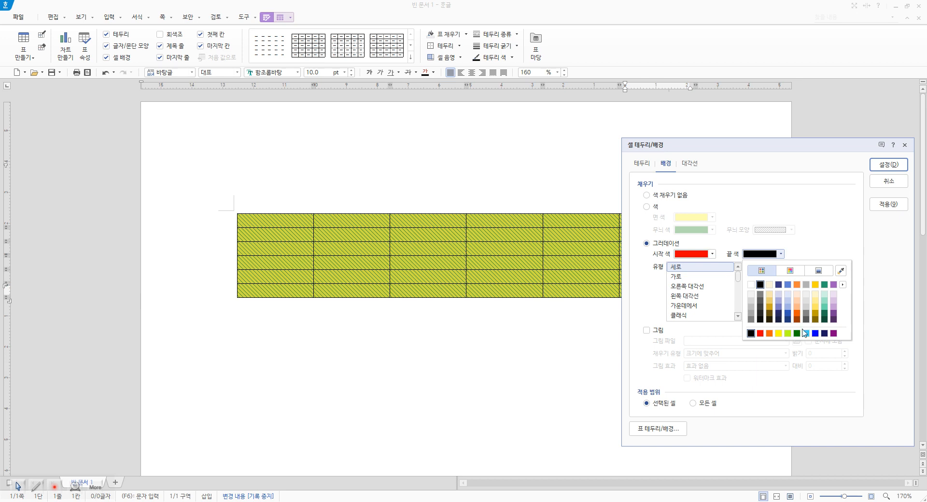
{"action": "left_click", "coordinate": [818, 334]}
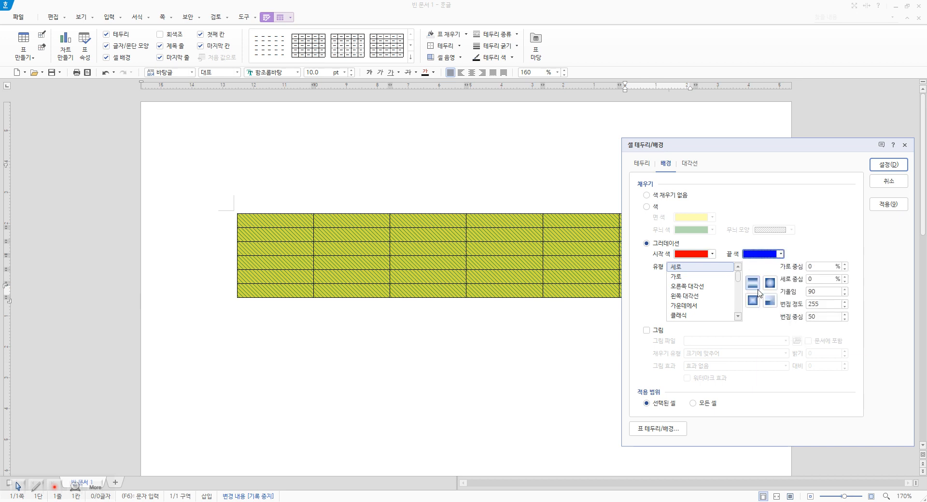
{"action": "left_click", "coordinate": [888, 205]}
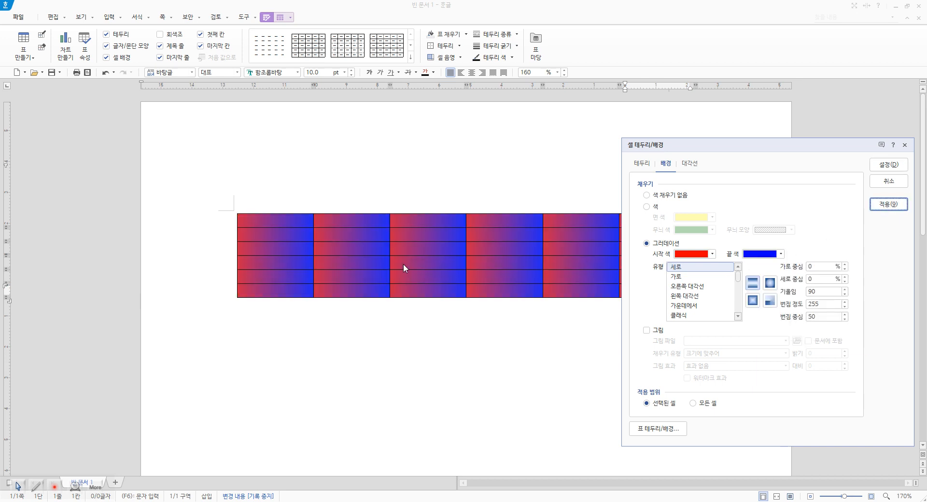
Apply the horizontal gradient type (가로) to the selected cells, followed by the right diagonal type (오른쪽 대각선).
{"action": "left_click", "coordinate": [680, 276]}
{"action": "left_click", "coordinate": [889, 204]}
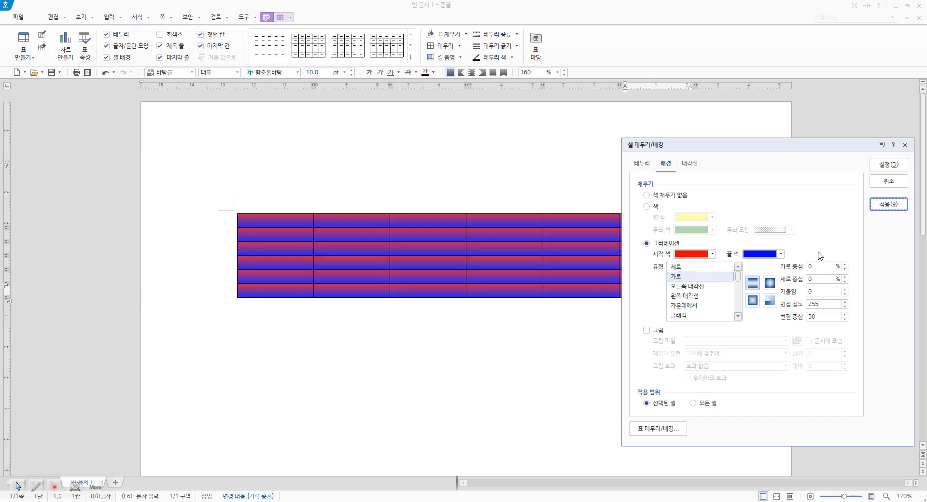
{"action": "left_click", "coordinate": [700, 286]}
{"action": "left_click", "coordinate": [902, 208]}
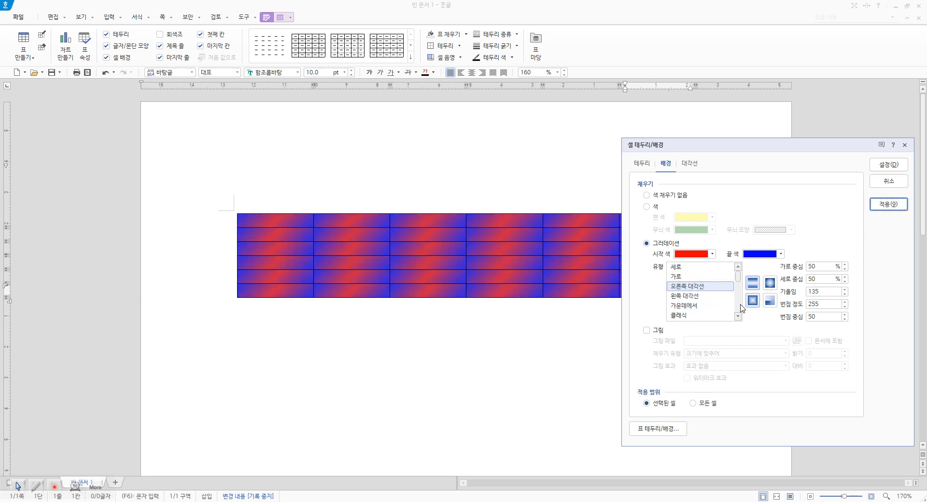
Apply the from-center gradient type (가운데에서) to the selected cells, and replace it with the classic type (클래식).
{"action": "left_click", "coordinate": [701, 306]}
{"action": "left_click", "coordinate": [880, 205]}
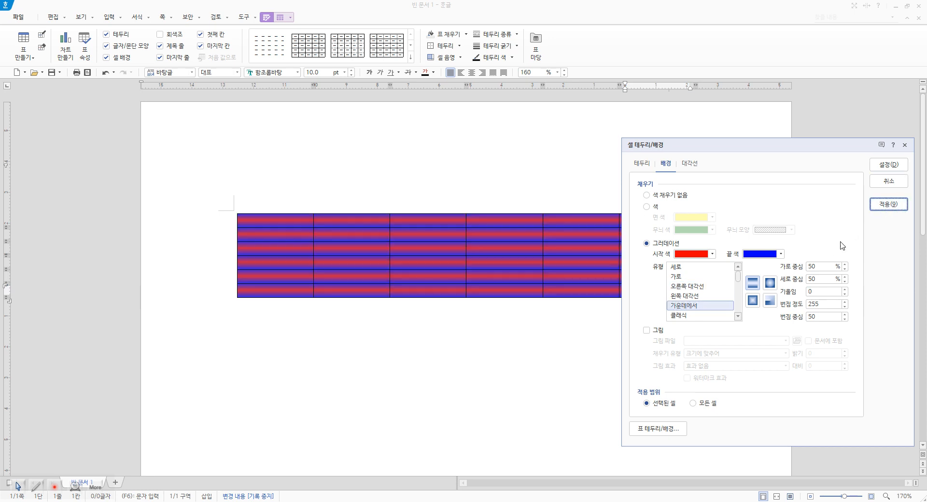
{"action": "left_click", "coordinate": [695, 315]}
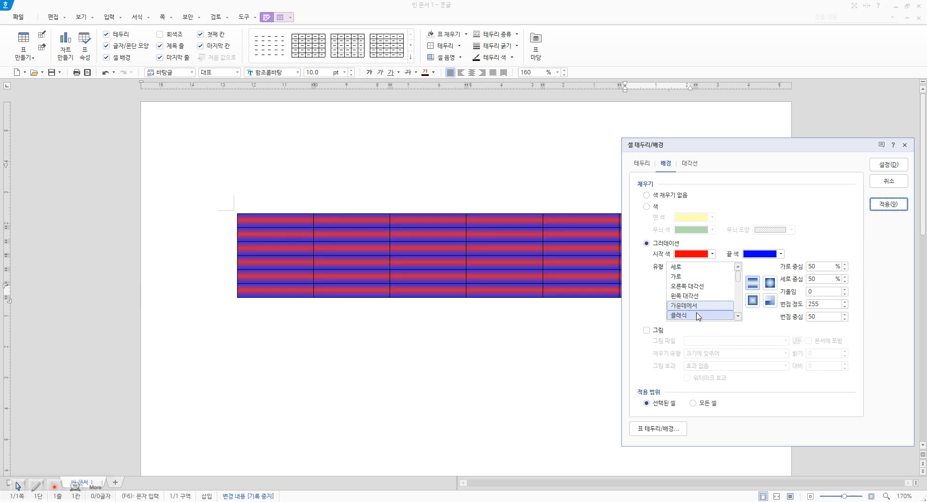
{"action": "left_click", "coordinate": [890, 206]}
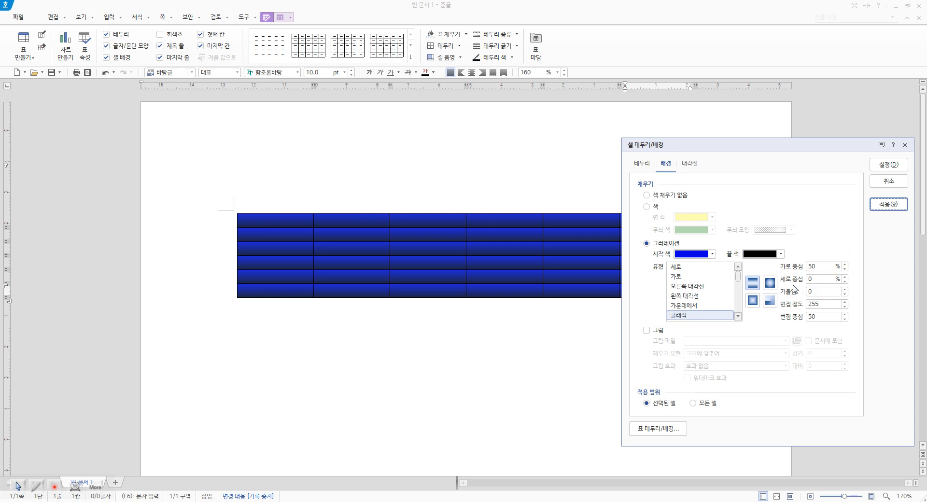
Try to fill the selected cells with the background picture bridge-4304946_960_720.
{"action": "left_click", "coordinate": [646, 331]}
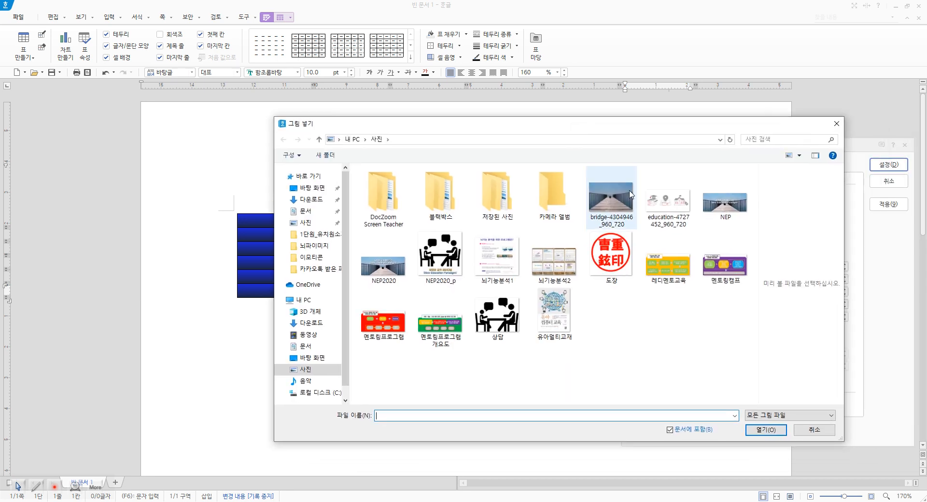
{"action": "left_click", "coordinate": [621, 215]}
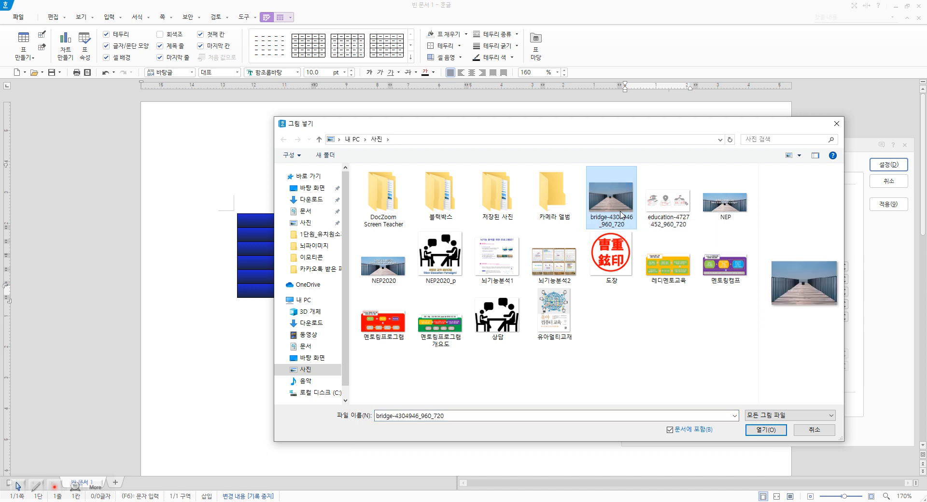
{"action": "double_click", "coordinate": [621, 214]}
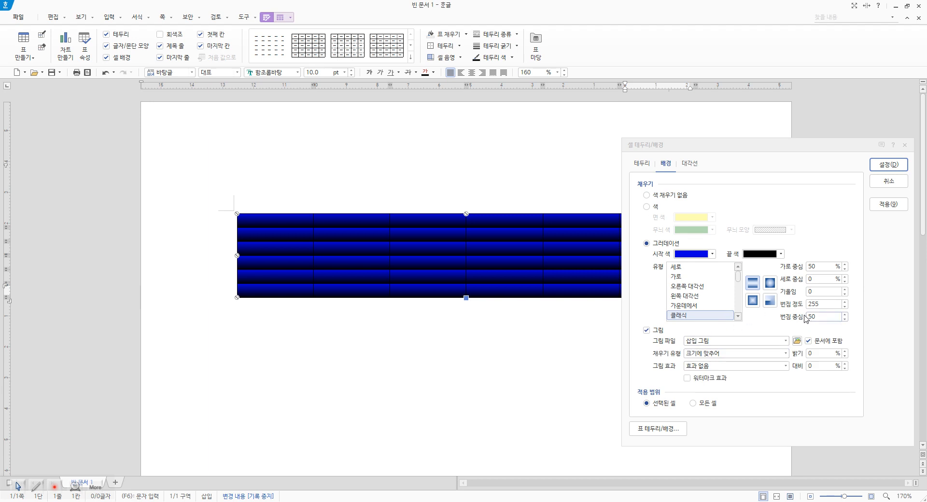
{"action": "left_click", "coordinate": [891, 207]}
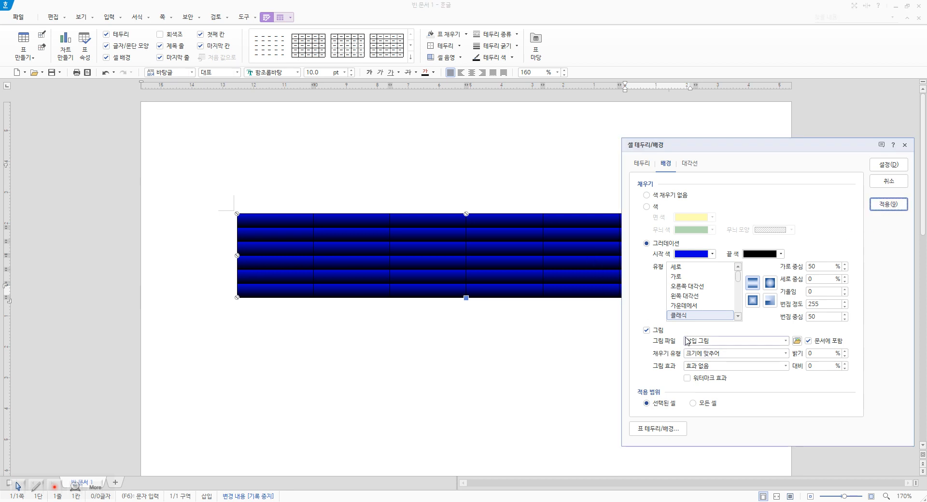
Try to tile the background picture with the fill type 바둑판식으로-가로/위 and confirm the cell settings.
{"action": "left_click", "coordinate": [786, 354]}
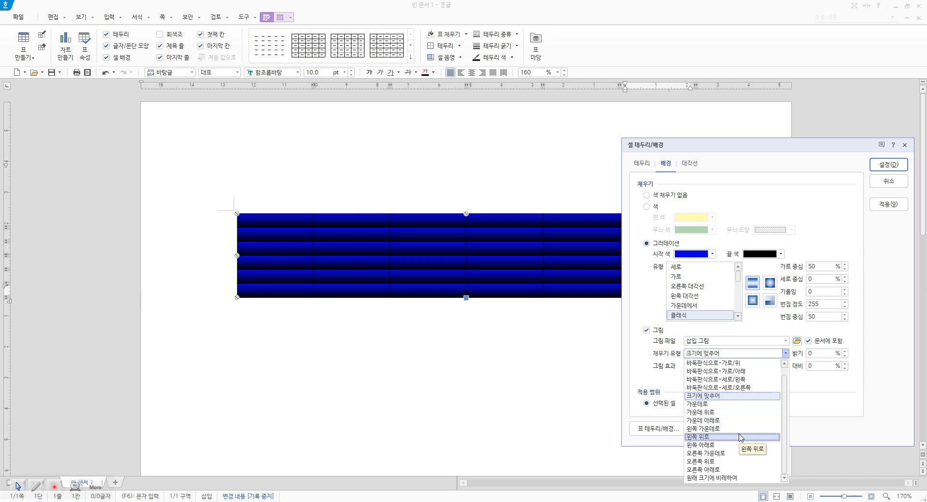
{"action": "left_click", "coordinate": [748, 363]}
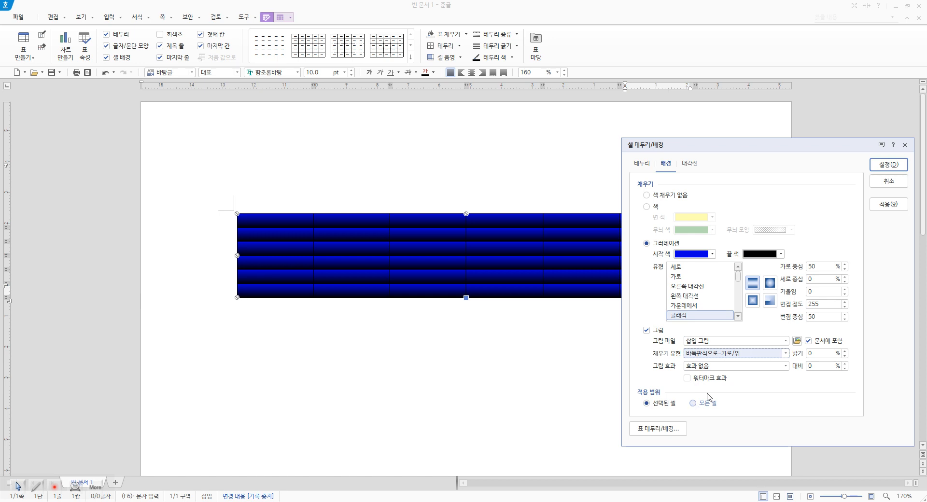
{"action": "left_click", "coordinate": [888, 166]}
Reselect all cells of the table.
{"action": "left_click", "coordinate": [576, 346]}
{"action": "left_click", "coordinate": [457, 293]}
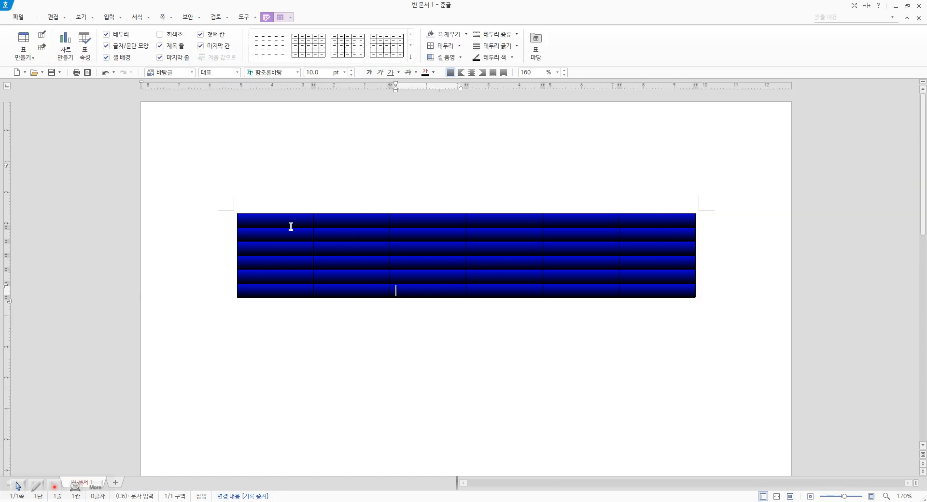
{"action": "left_click", "coordinate": [657, 290]}
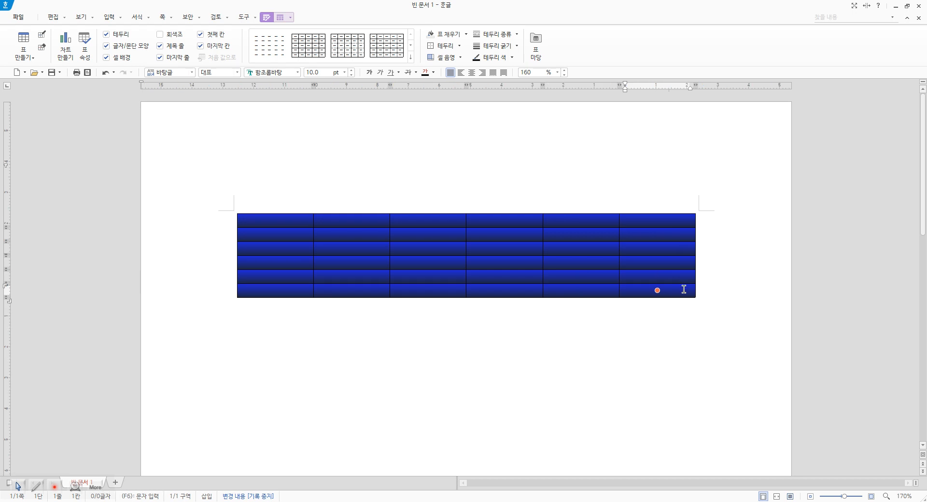
{"action": "right_click", "coordinate": [684, 289]}
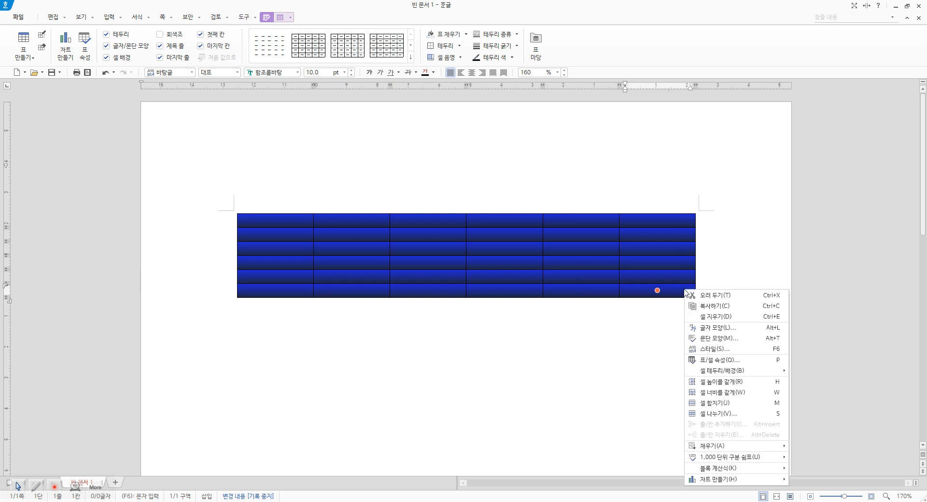
{"action": "left_click", "coordinate": [774, 375]}
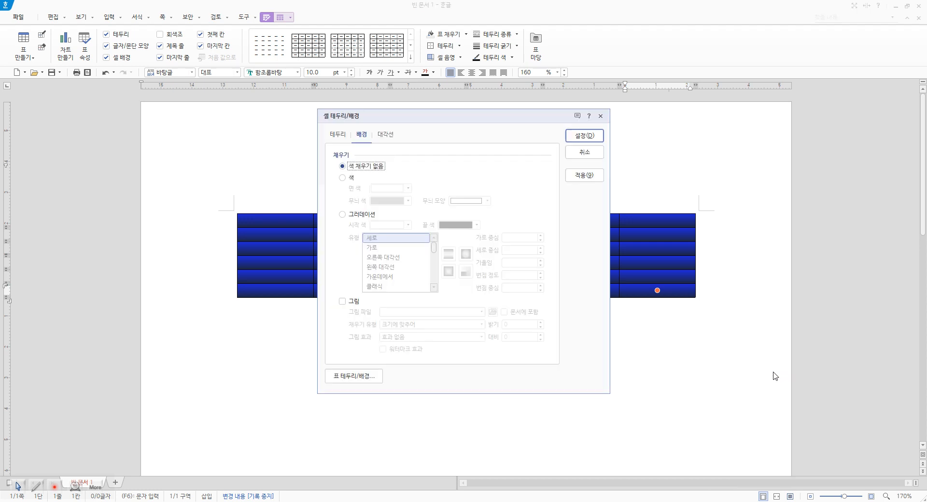
{"action": "left_click", "coordinate": [585, 153]}
Try to fill each selected cell with the bridge background picture, using 색 채우기 없음 and the fill type 크기에 맞추어.
{"action": "right_click", "coordinate": [536, 237]}
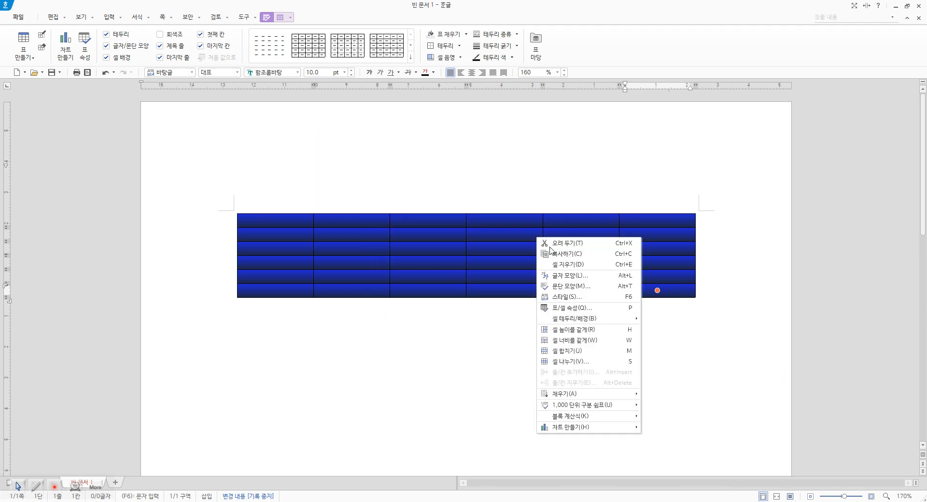
{"action": "mouse_move", "coordinate": [635, 318]}
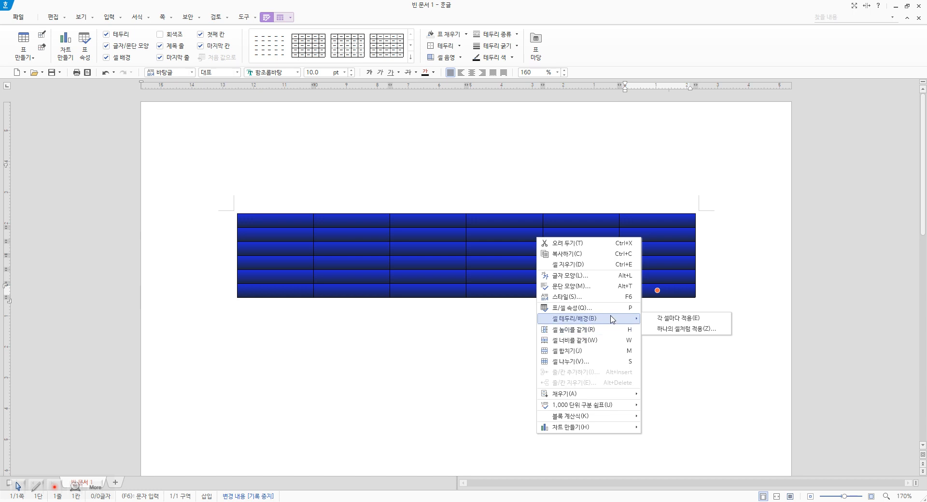
{"action": "left_click", "coordinate": [671, 321]}
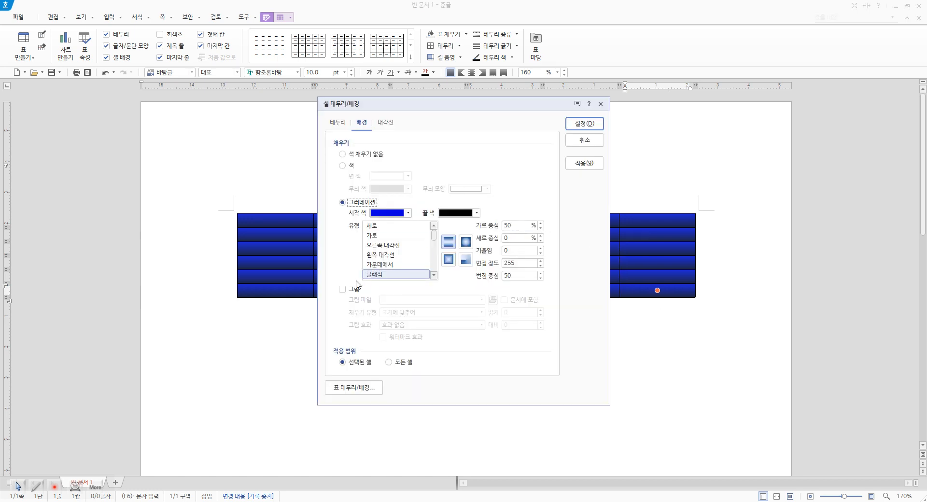
{"action": "left_click", "coordinate": [342, 290]}
{"action": "left_click", "coordinate": [342, 154]}
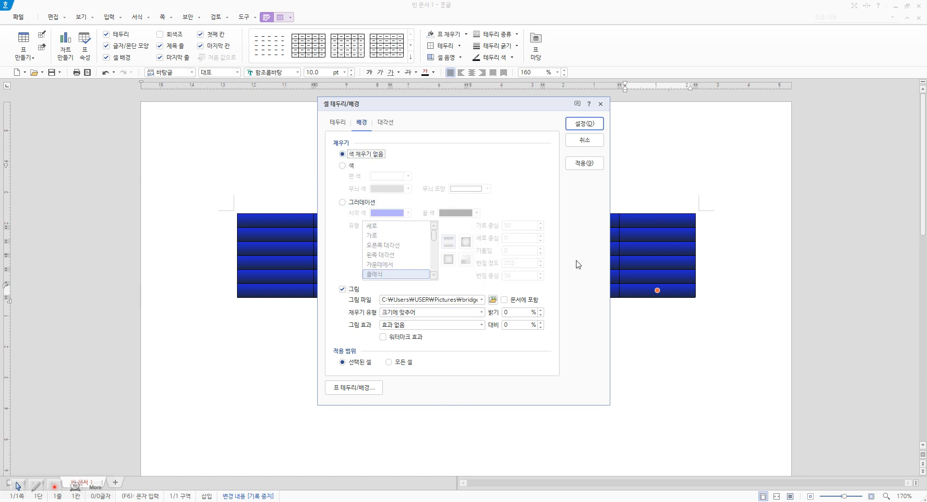
{"action": "left_click", "coordinate": [585, 124]}
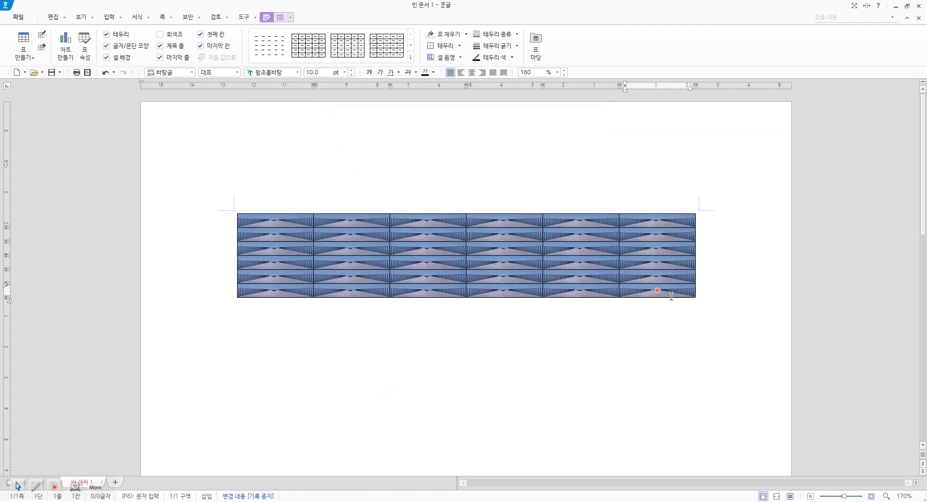
Try to increase the height of all the table's rows so the background picture has more room, and deselect the cells.
{"action": "key", "text": "ctrl+Down"}
{"action": "key", "text": "ctrl+Down"}
{"action": "key", "text": "ctrl+Down"}
{"action": "key", "text": "ctrl+Down"}
{"action": "key", "text": "ctrl+Down"}
{"action": "key", "text": "ctrl+Down"}
{"action": "key", "text": "ctrl+Down"}
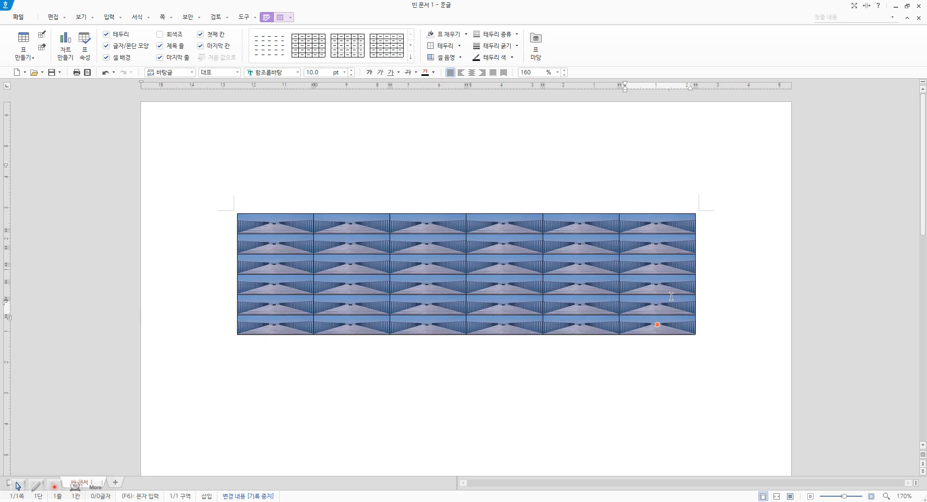
{"action": "key", "text": "ctrl+Down"}
{"action": "key", "text": "ctrl+Down"}
{"action": "key", "text": "ctrl+Down"}
{"action": "key", "text": "ctrl+Down"}
{"action": "key", "text": "ctrl+Down"}
{"action": "key", "text": "ctrl+Down"}
{"action": "key", "text": "ctrl+Down"}
{"action": "key", "text": "ctrl+Down"}
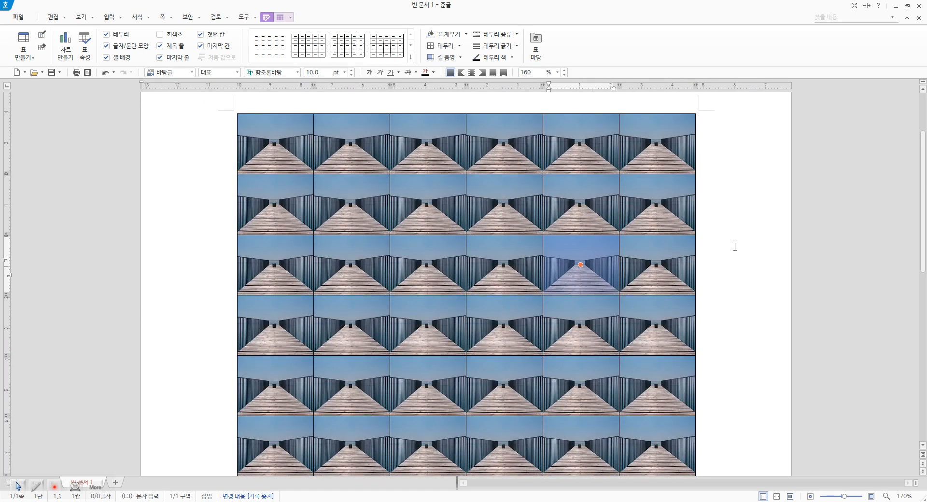
{"action": "left_click", "coordinate": [735, 247]}
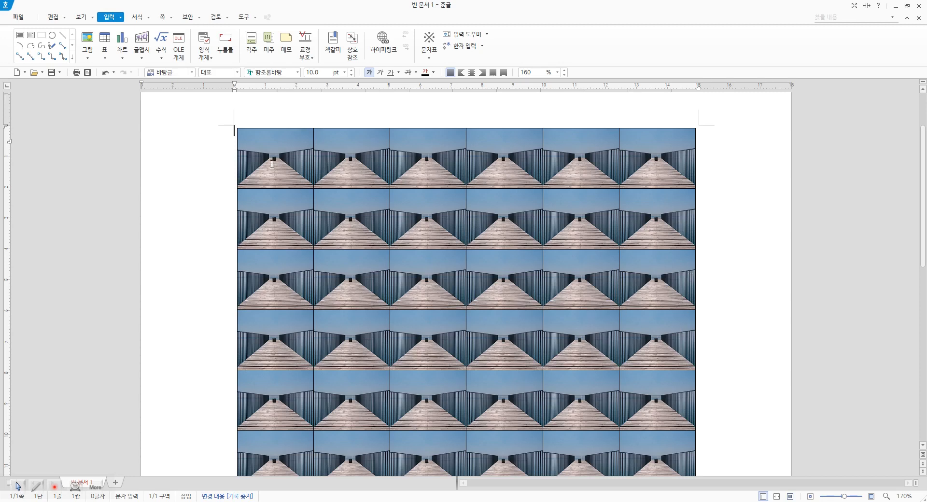
Undo the row height, background picture, gradient, pattern and border changes back to the plain unfilled 6x6 table, and deselect its cells.
{"action": "key", "text": "ctrl+z"}
{"action": "key", "text": "ctrl+z"}
{"action": "key", "text": "ctrl+z"}
{"action": "key", "text": "ctrl+z"}
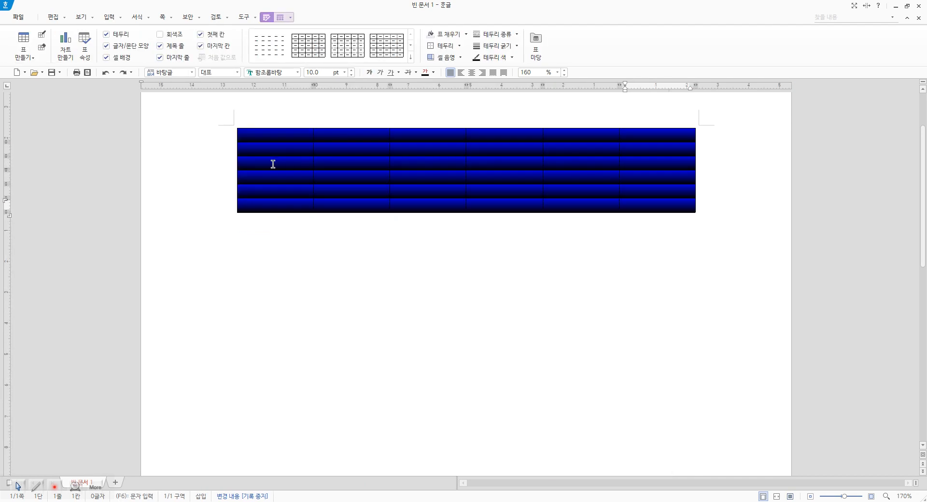
{"action": "key", "text": "ctrl+z"}
{"action": "key", "text": "ctrl+z"}
{"action": "key", "text": "ctrl+z"}
{"action": "key", "text": "ctrl+z"}
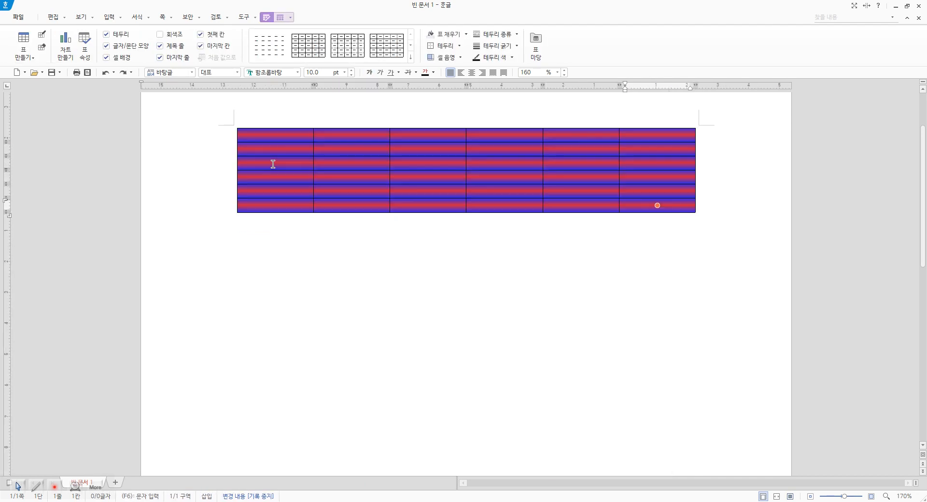
{"action": "key", "text": "ctrl+z"}
{"action": "key", "text": "ctrl+z"}
{"action": "key", "text": "ctrl+z"}
{"action": "key", "text": "ctrl+z"}
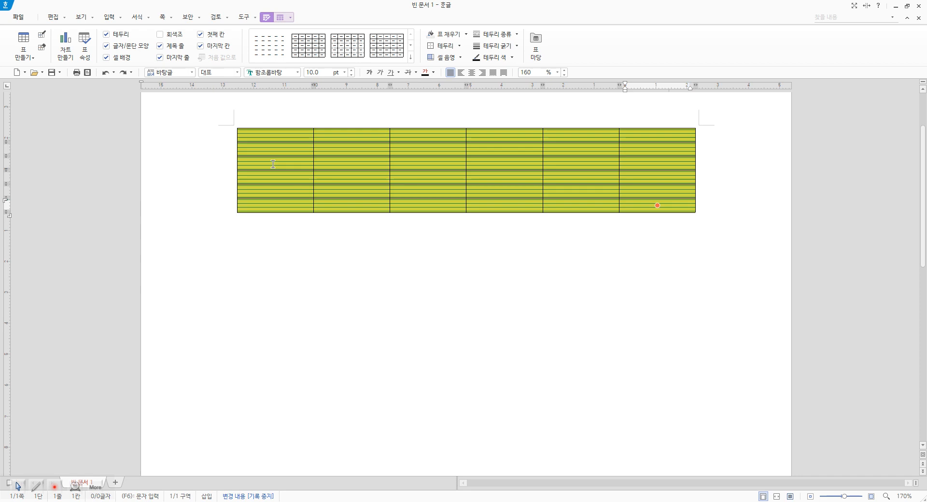
{"action": "key", "text": "ctrl+z"}
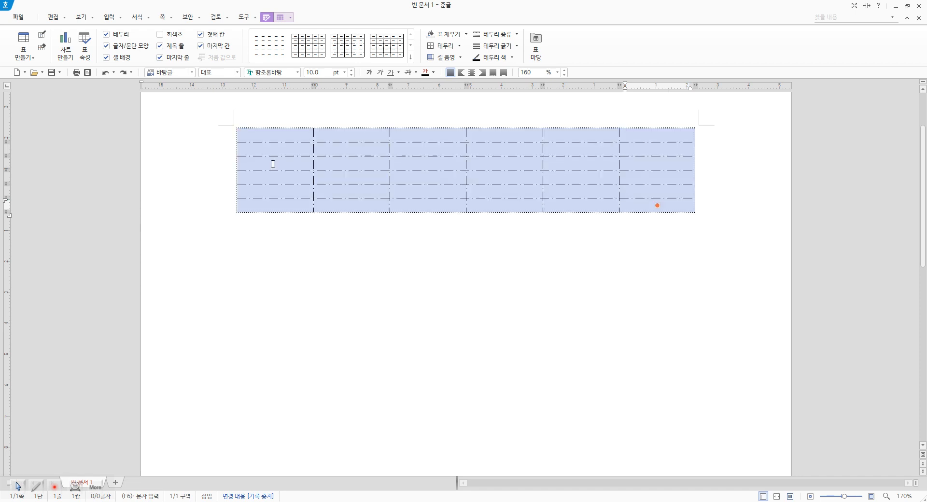
{"action": "key", "text": "ctrl+z"}
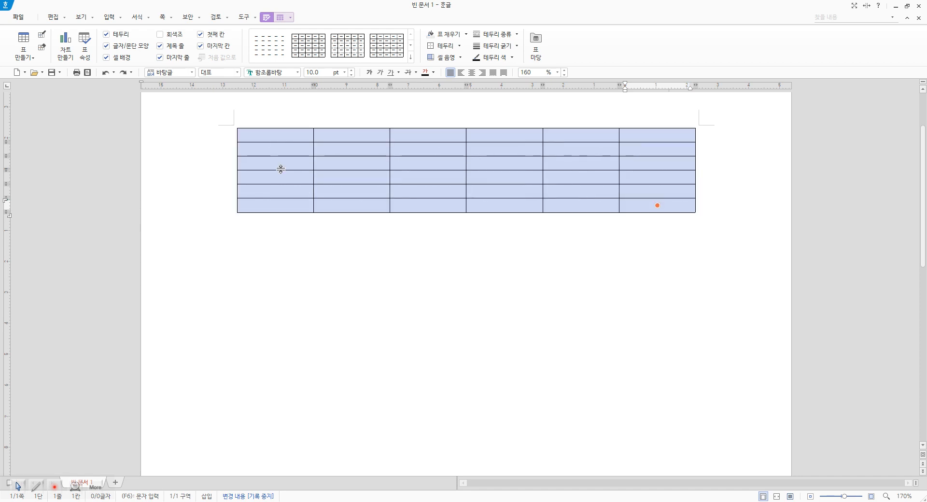
{"action": "left_click", "coordinate": [469, 285]}
{"action": "scroll", "coordinate": [469, 285], "scroll_direction": "up", "scroll_amount": 3}
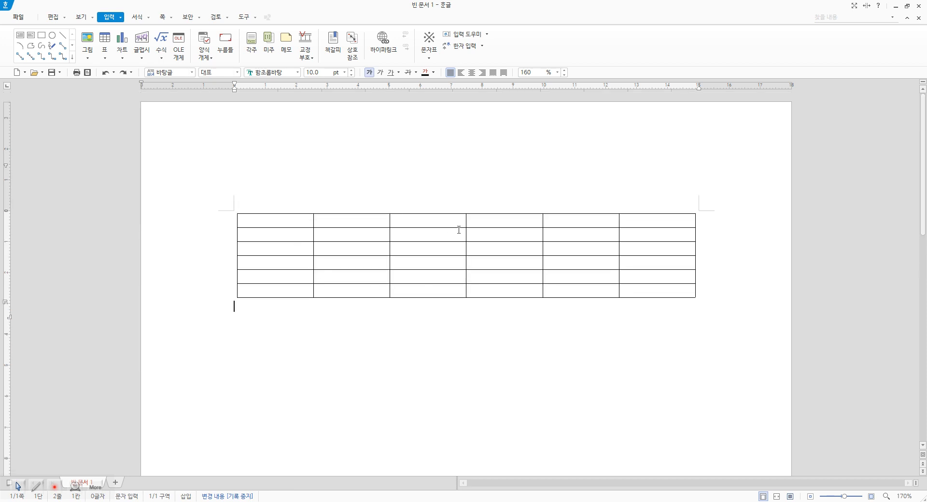
Try a single \ diagonal line in the table's top-left cell, applied to 선택된 셀 only, and undo it.
{"action": "left_click", "coordinate": [287, 221]}
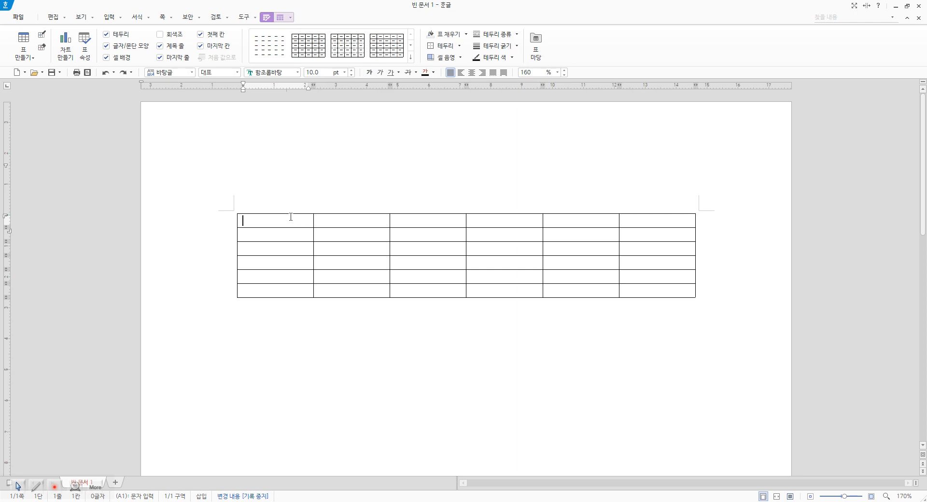
{"action": "mouse_move", "coordinate": [291, 224]}
{"action": "left_mouse_down"}
{"action": "mouse_move", "coordinate": [298, 236]}
{"action": "mouse_move", "coordinate": [300, 220]}
{"action": "left_mouse_up"}
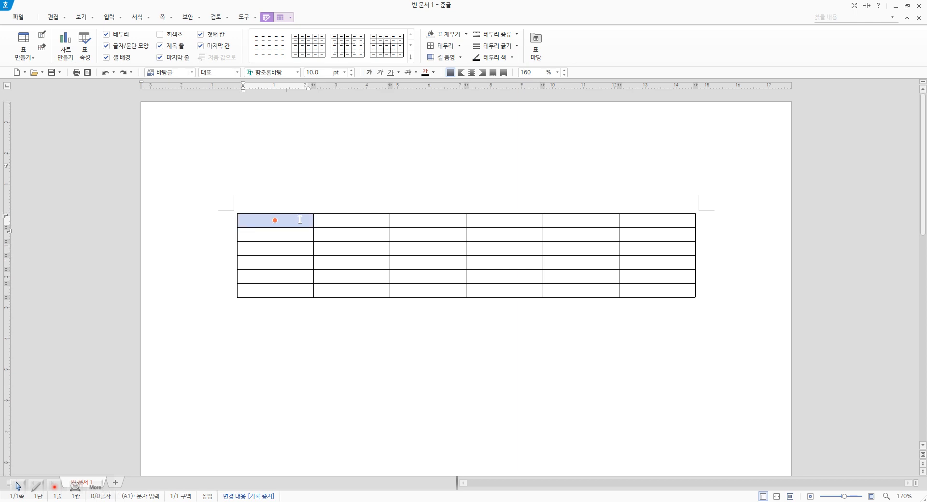
{"action": "right_click", "coordinate": [300, 220]}
{"action": "mouse_move", "coordinate": [388, 302]}
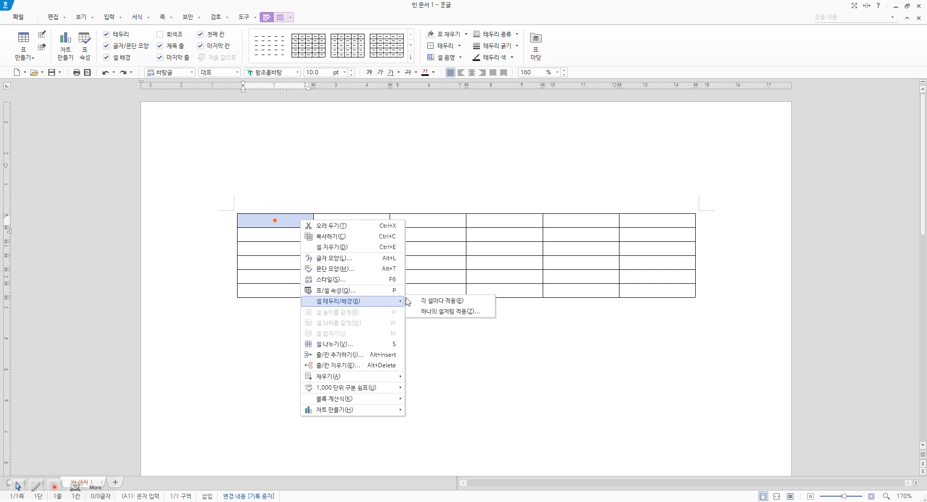
{"action": "left_click", "coordinate": [445, 301]}
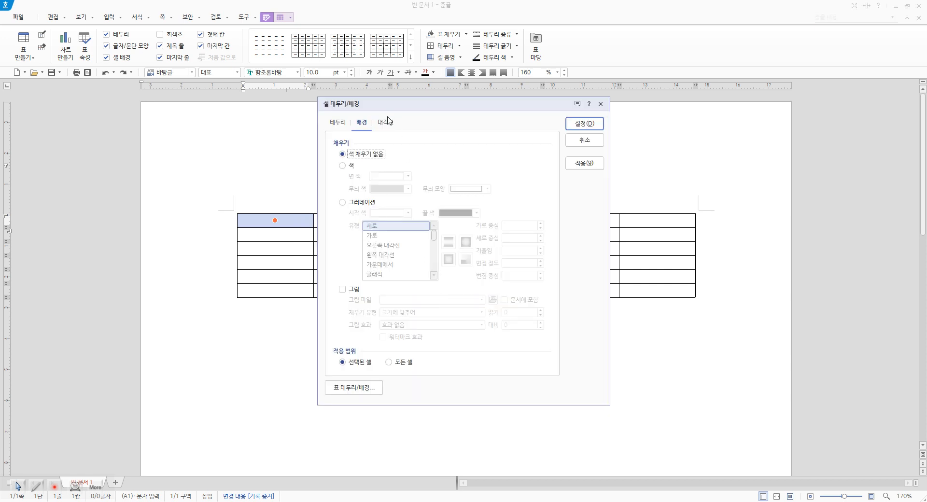
{"action": "left_click", "coordinate": [387, 127]}
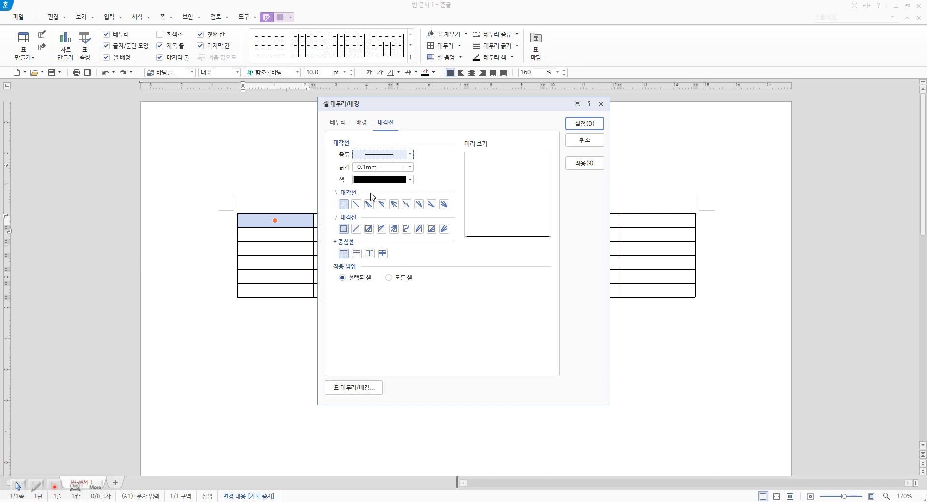
{"action": "left_click", "coordinate": [357, 204]}
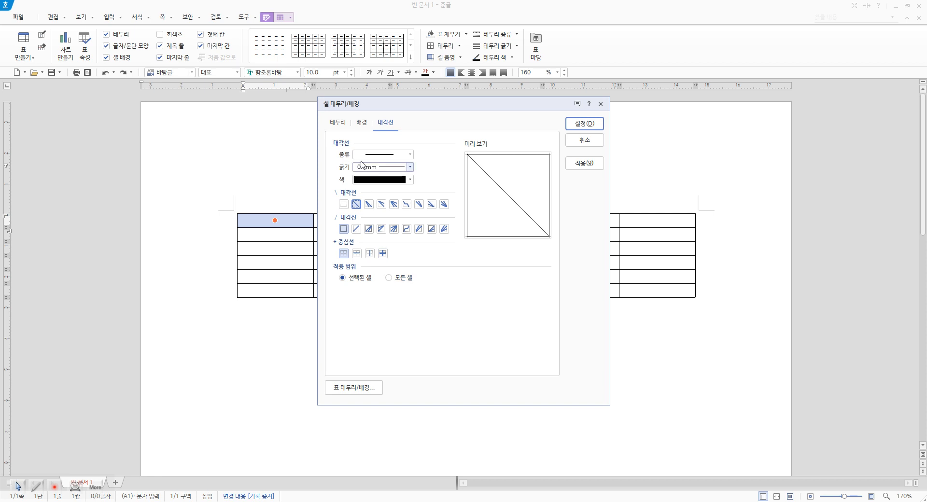
{"action": "left_click", "coordinate": [592, 128]}
{"action": "key", "text": "Escape"}
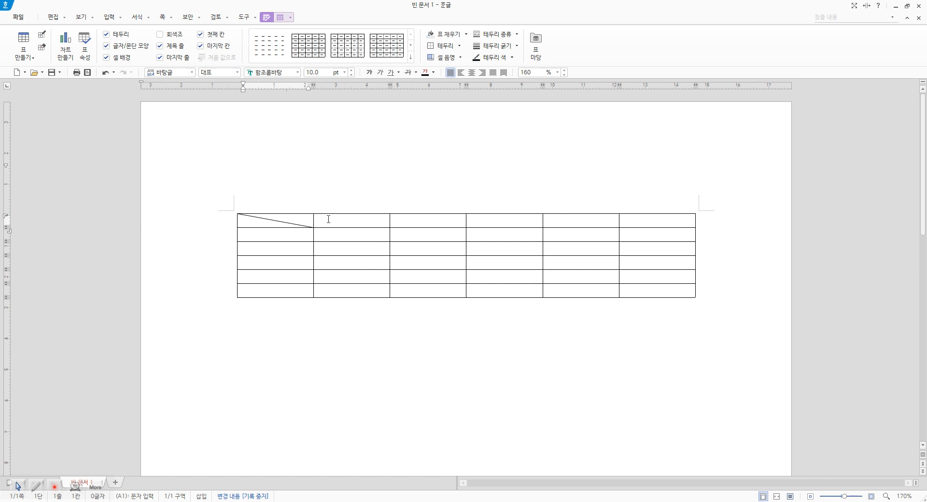
{"action": "key", "text": "ctrl+z"}
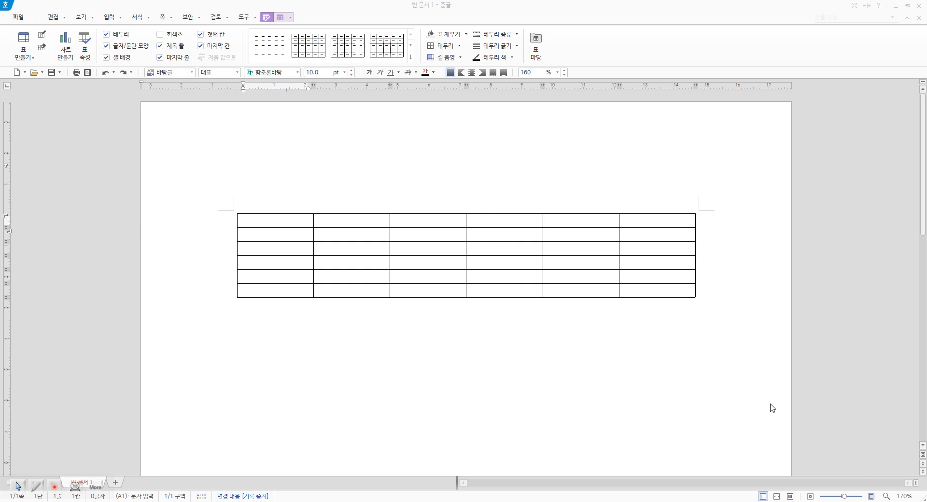
Switch to the finished document 주간계획안 만들기_완성.hwp and examine its whole weekly plan table up close.
{"action": "left_click", "coordinate": [587, 108]}
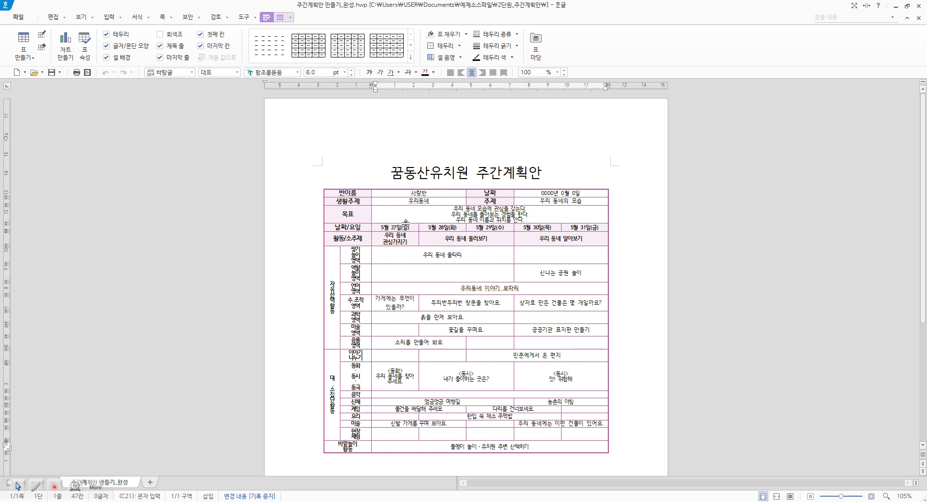
{"action": "left_click_drag", "start_coordinate": [350, 194], "coordinate": [548, 449]}
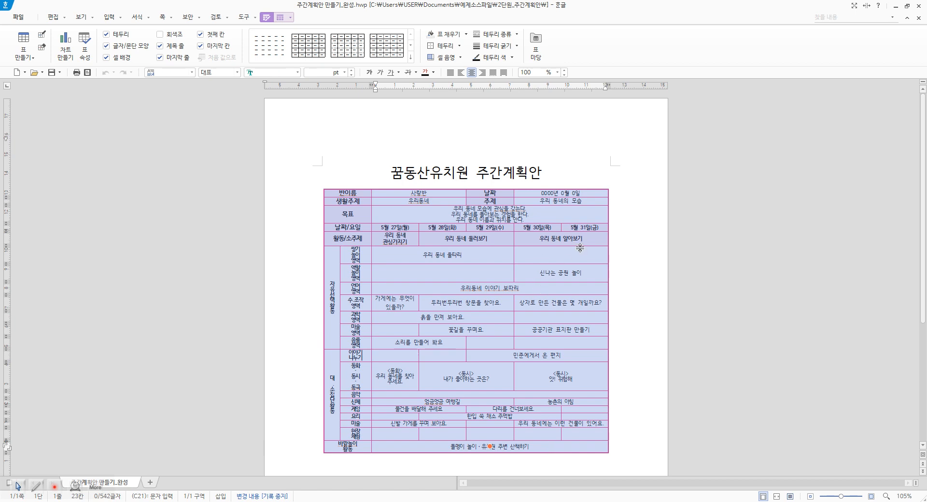
{"action": "scroll", "coordinate": [602, 182], "scroll_direction": "up", "scroll_amount": 1}
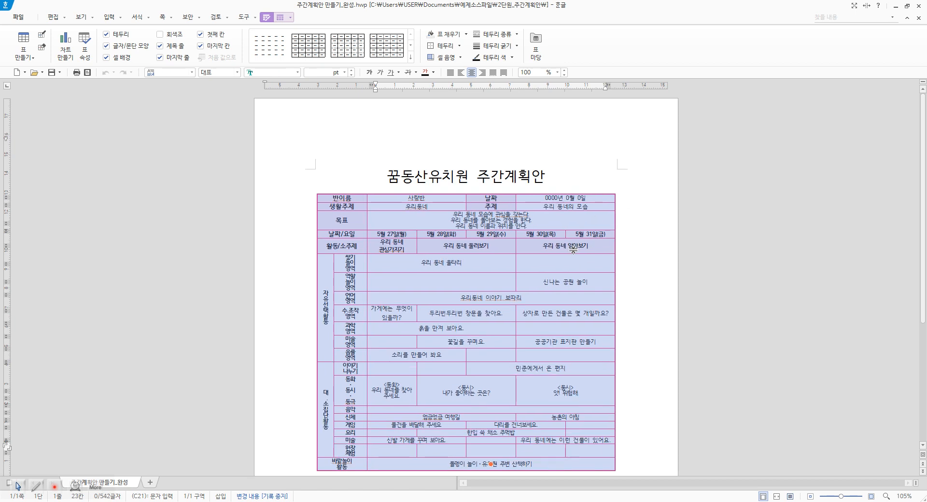
{"action": "scroll", "coordinate": [560, 245], "scroll_direction": "up", "scroll_amount": 1}
{"action": "scroll", "coordinate": [555, 246], "scroll_direction": "up", "scroll_amount": 1}
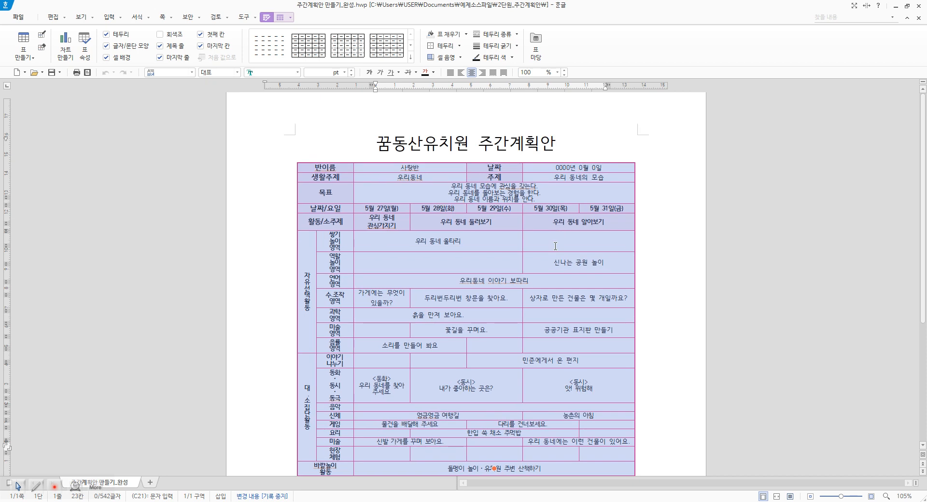
{"action": "scroll", "coordinate": [555, 246], "scroll_direction": "up", "scroll_amount": 1}
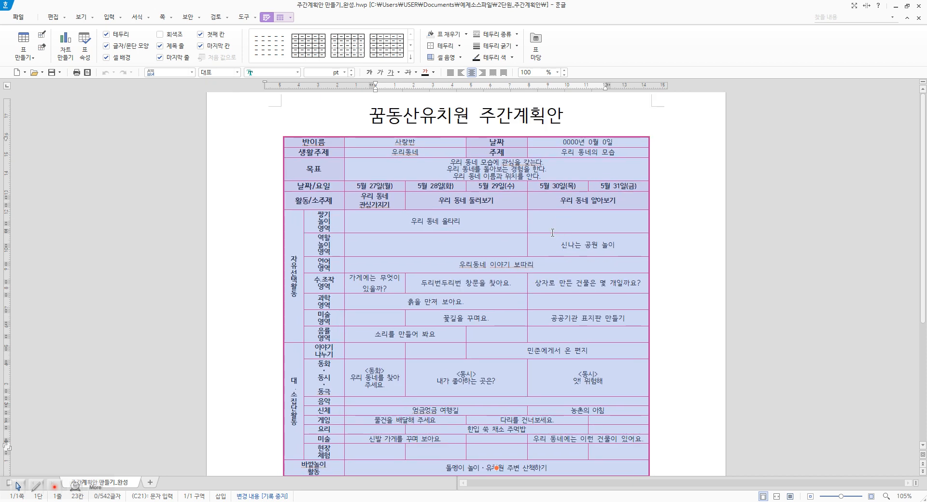
{"action": "scroll", "coordinate": [565, 233], "scroll_direction": "up", "scroll_amount": 3}
{"action": "left_click", "coordinate": [565, 232]}
{"action": "scroll", "coordinate": [588, 234], "scroll_direction": "up", "scroll_amount": 5}
{"action": "key", "text": "Escape"}
{"action": "left_click", "coordinate": [604, 226]}
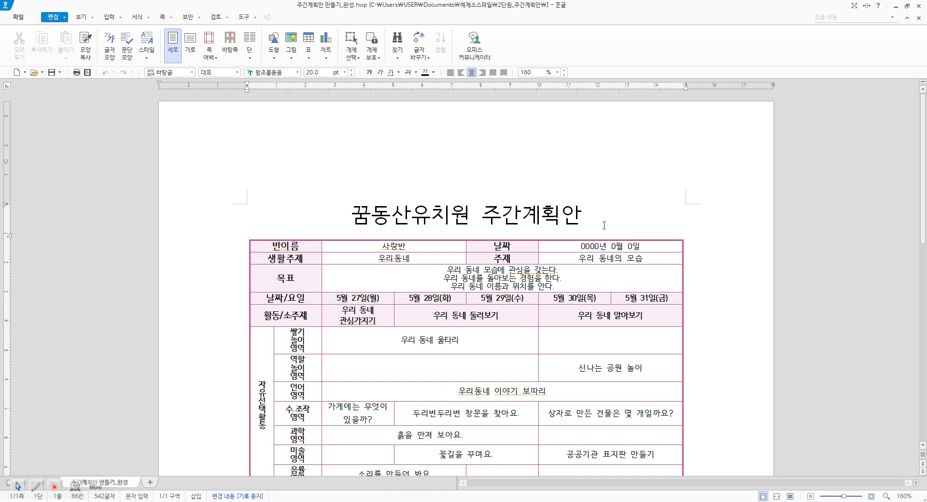
Examine the weekly plan's layout, including the shaded 날짜/요일 and 활동/소주제 rows and the activity sections down to 바깥놀이 활동.
{"action": "scroll", "coordinate": [419, 217], "scroll_direction": "down", "scroll_amount": 3}
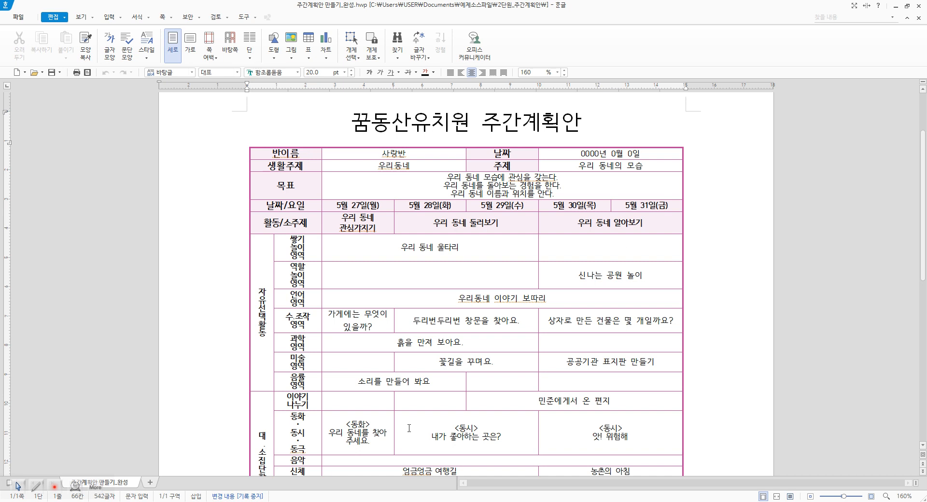
{"action": "scroll", "coordinate": [602, 266], "scroll_direction": "down", "scroll_amount": 2}
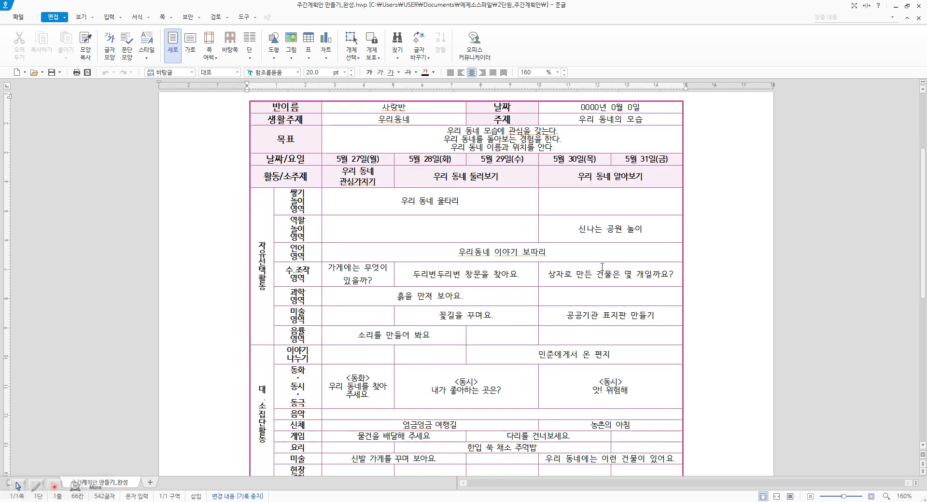
{"action": "scroll", "coordinate": [602, 267], "scroll_direction": "up", "scroll_amount": 3}
{"action": "left_click_drag", "start_coordinate": [270, 251], "coordinate": [620, 270]}
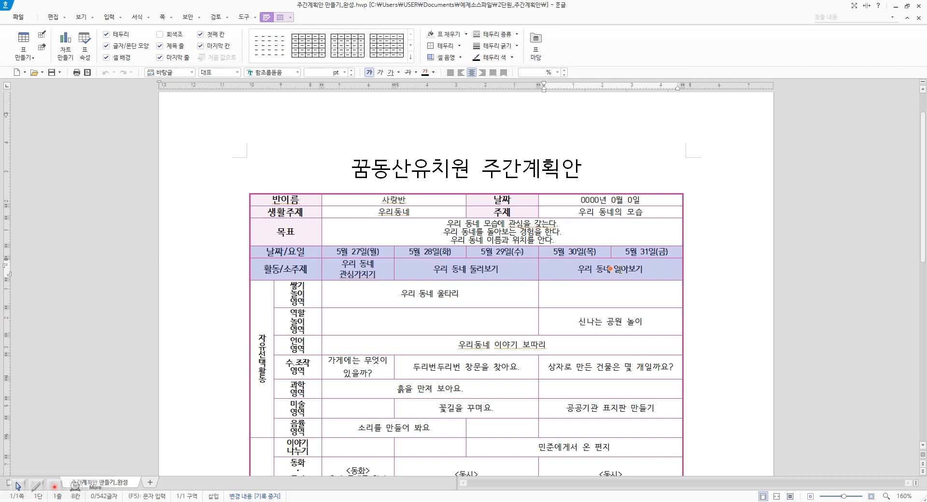
{"action": "left_click", "coordinate": [460, 262]}
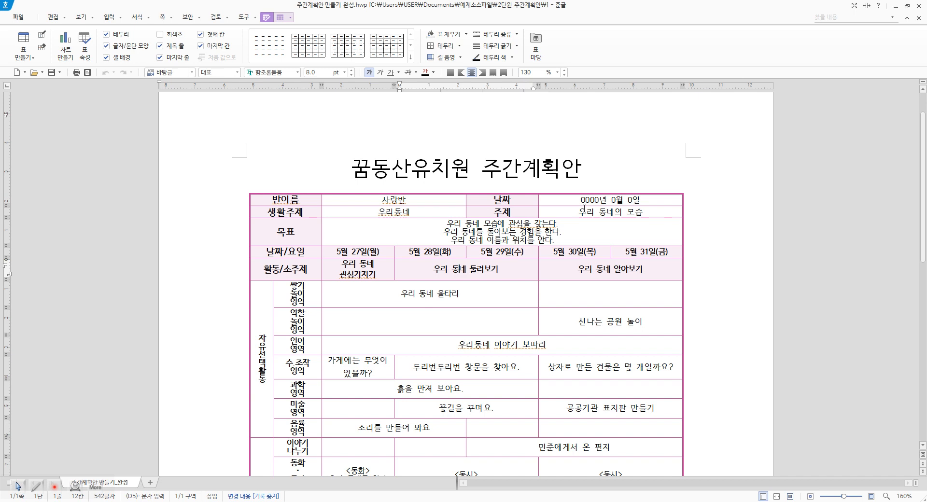
{"action": "scroll", "coordinate": [583, 210], "scroll_direction": "down", "scroll_amount": 5}
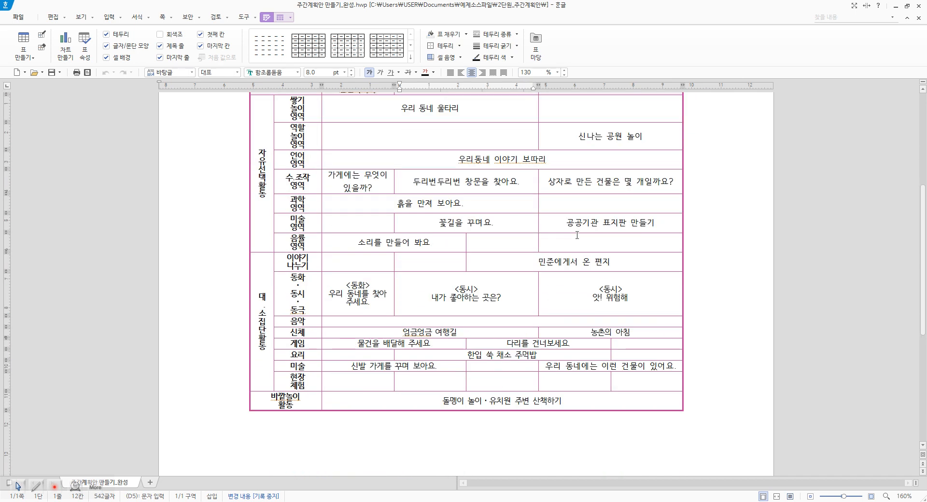
{"action": "scroll", "coordinate": [577, 235], "scroll_direction": "up", "scroll_amount": 6}
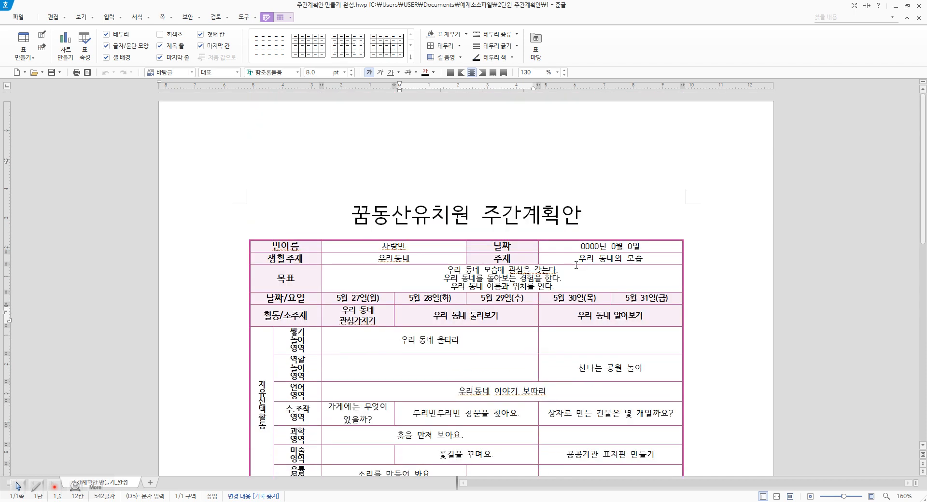
{"action": "scroll", "coordinate": [576, 265], "scroll_direction": "down", "scroll_amount": 2}
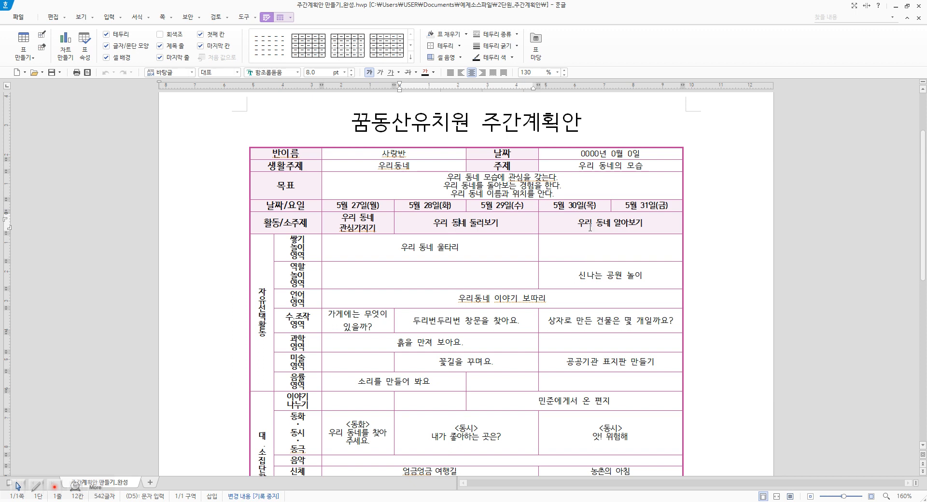
Back in the blank document, paste the 반이름 and 생활주제 labels into the first column's top two cells, using 내용만 덮어쓰기.
{"action": "scroll", "coordinate": [590, 227], "scroll_direction": "up", "scroll_amount": 2}
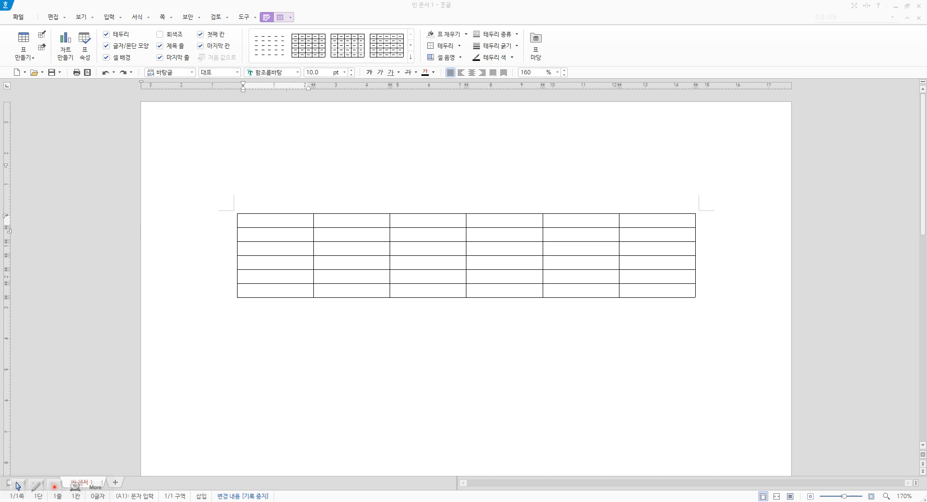
{"action": "left_click", "coordinate": [279, 225]}
{"action": "key", "text": "ctrl+v"}
{"action": "left_click", "coordinate": [457, 264]}
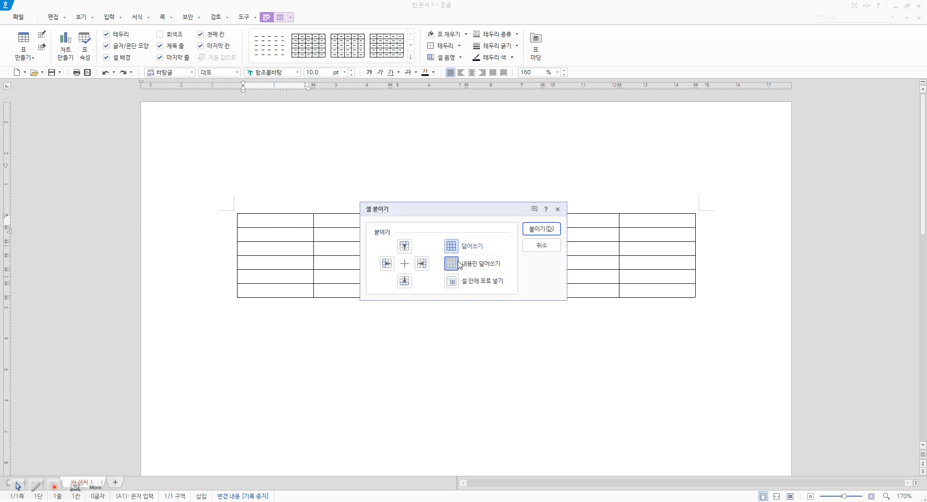
{"action": "left_click", "coordinate": [541, 229]}
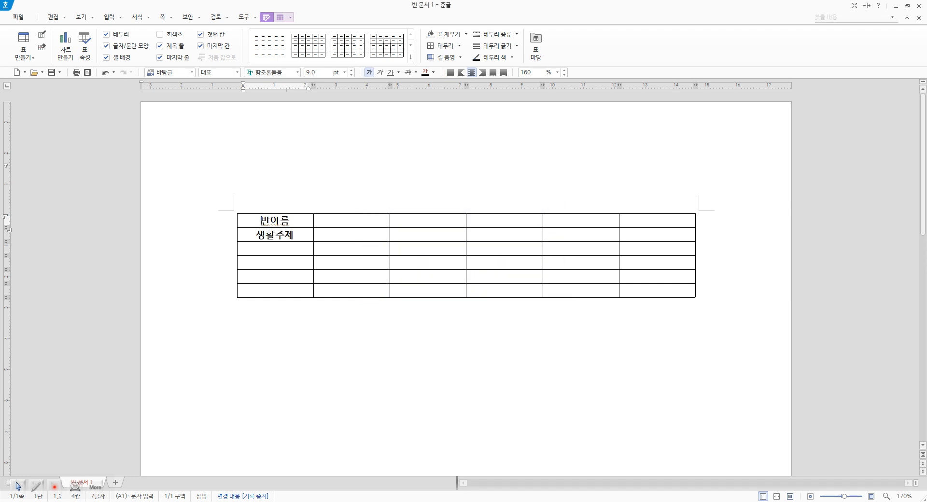
Paste the 날짜 and 주제 labels from the finished plan into the fourth column's top two cells, overwriting contents only.
{"action": "key", "text": "alt+Tab"}
{"action": "left_click", "coordinate": [489, 216]}
{"action": "key", "text": "ctrl+v"}
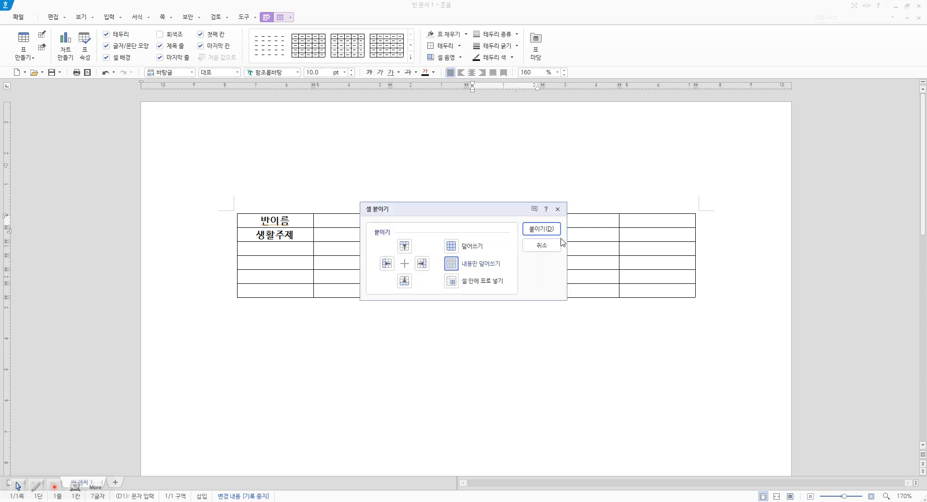
{"action": "left_click", "coordinate": [543, 230]}
Merge the two blank cells beside each of the 반이름, 생활주제, 날짜 and 주제 labels into one cell per row.
{"action": "left_click_drag", "start_coordinate": [357, 221], "coordinate": [435, 220]}
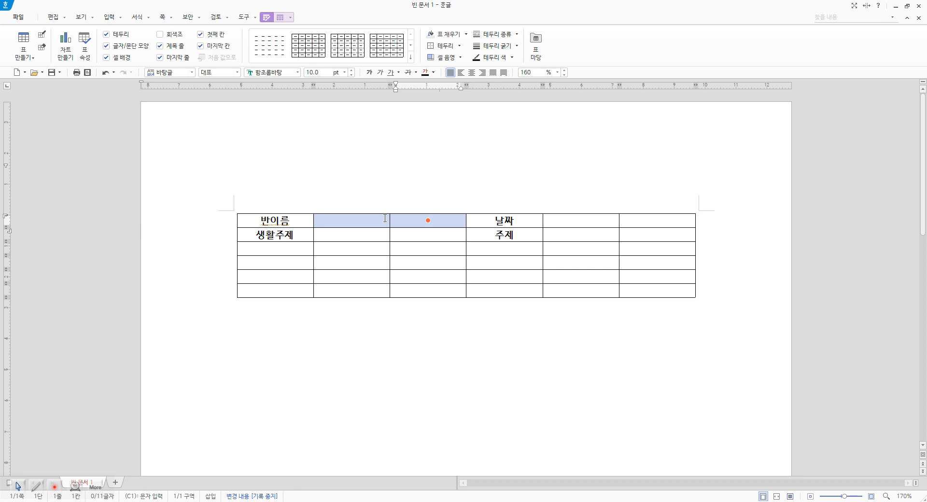
{"action": "right_click", "coordinate": [409, 220]}
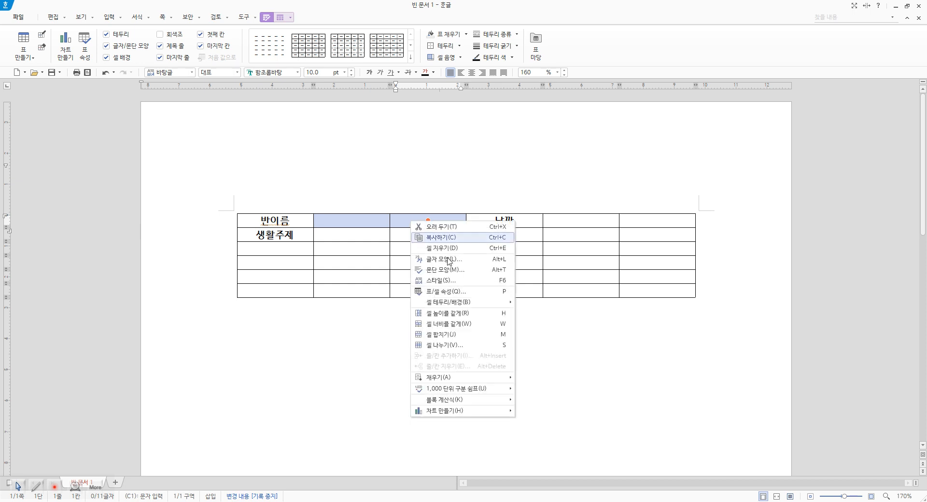
{"action": "left_click", "coordinate": [462, 337]}
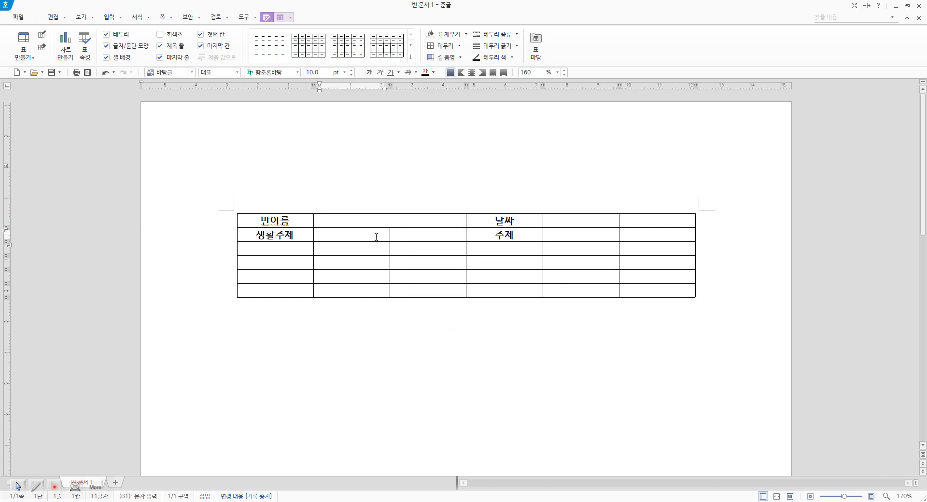
{"action": "left_click_drag", "start_coordinate": [376, 237], "coordinate": [414, 236]}
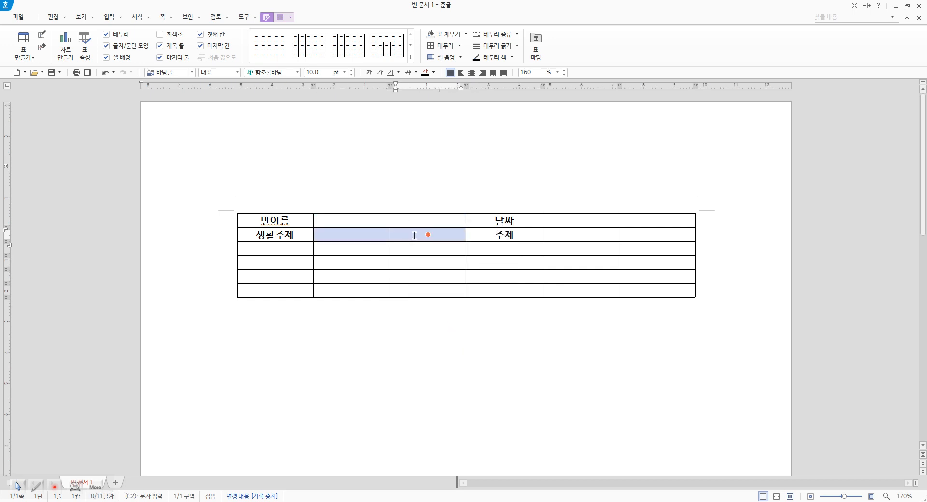
{"action": "key", "text": "m"}
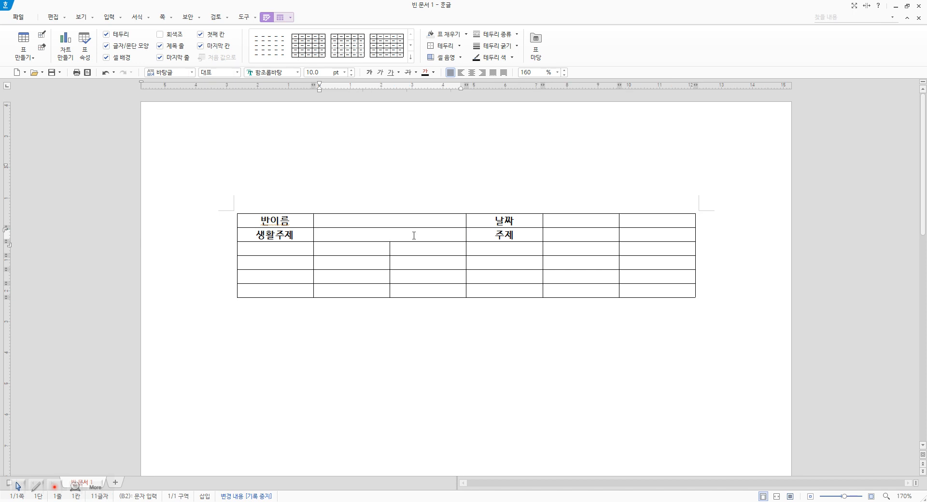
{"action": "left_click_drag", "start_coordinate": [605, 219], "coordinate": [657, 234]}
{"action": "key", "text": "m"}
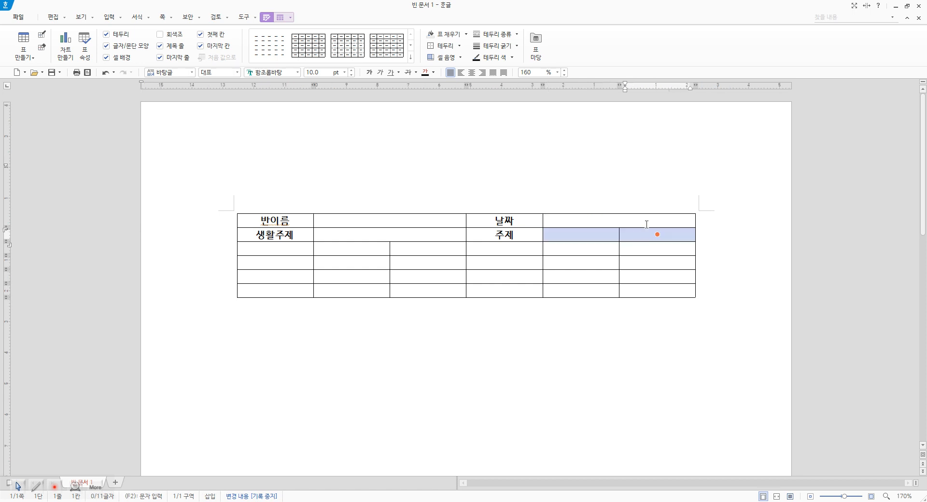
{"action": "key", "text": "m"}
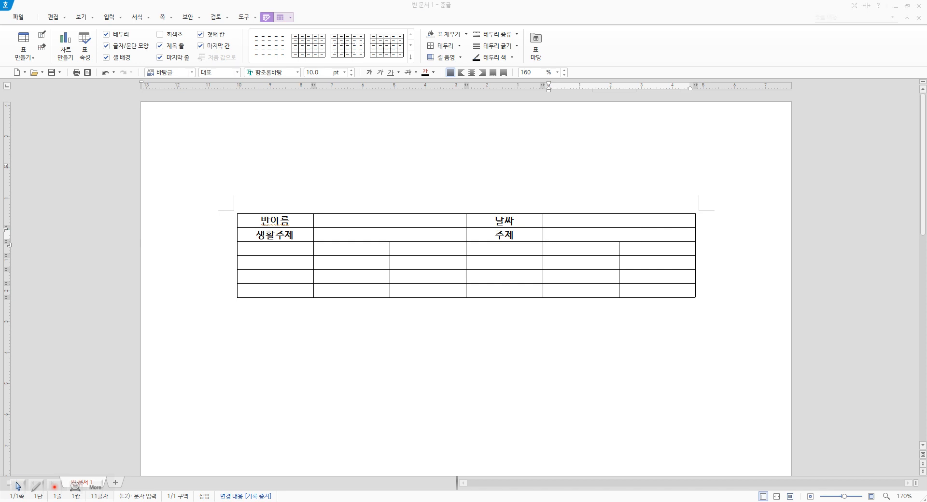
Paste 사랑반 and 우리동네, plus 0000년 0월 0일 and 우리 동네의 모습, into the merged cells beside their labels, contents only.
{"action": "left_click", "coordinate": [378, 218]}
{"action": "key", "text": "ctrl+v"}
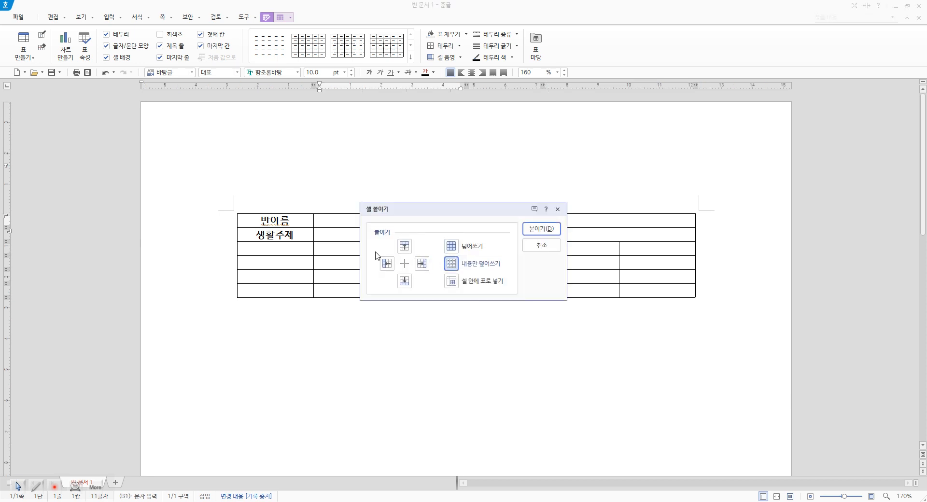
{"action": "left_click", "coordinate": [531, 231]}
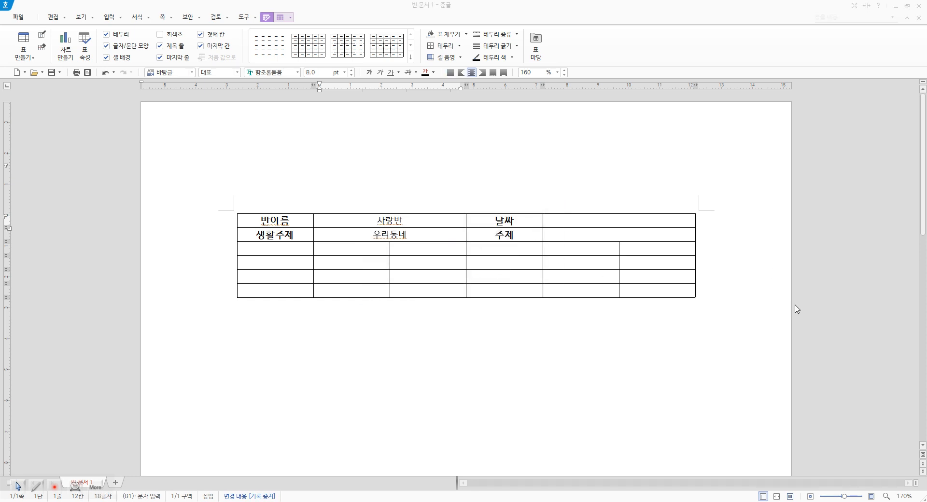
{"action": "left_click", "coordinate": [575, 217]}
{"action": "key", "text": "ctrl+v"}
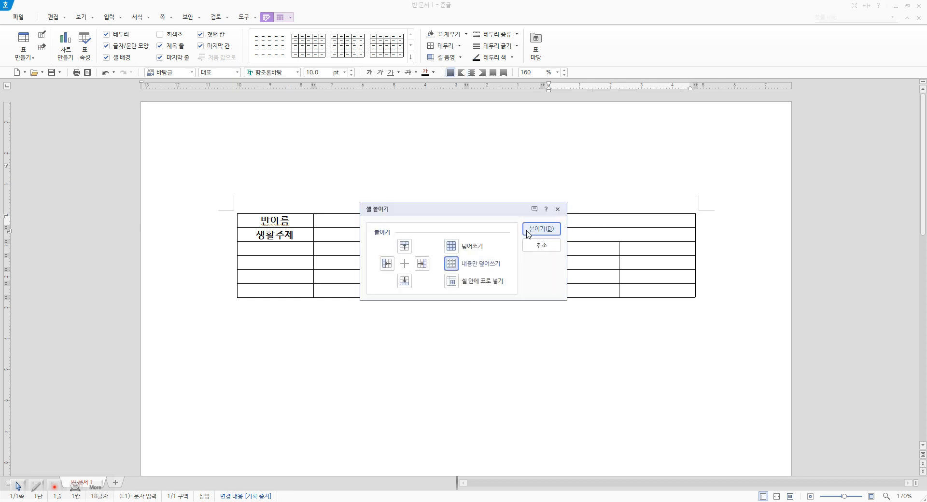
{"action": "left_click", "coordinate": [542, 230]}
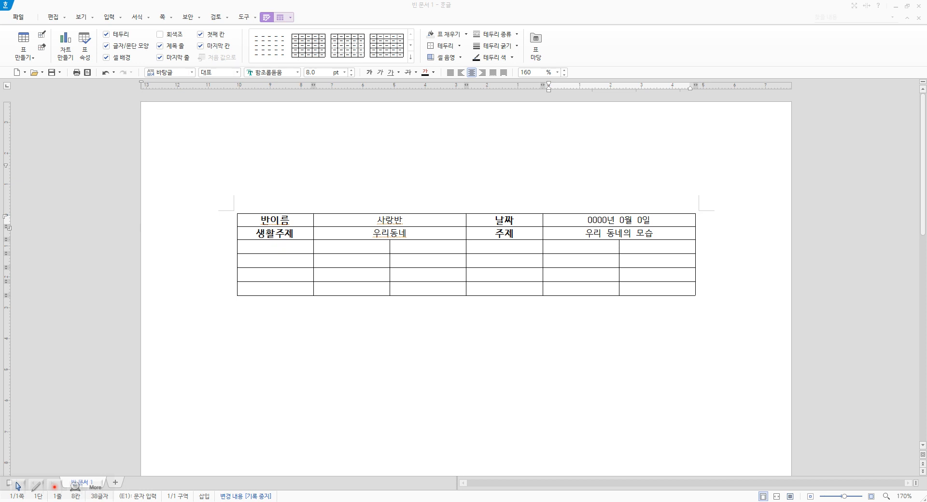
Enter 목표 in the third row's first cell and merge the row's remaining five cells into one.
{"action": "left_click", "coordinate": [310, 251]}
{"action": "type", "text": "목피"}
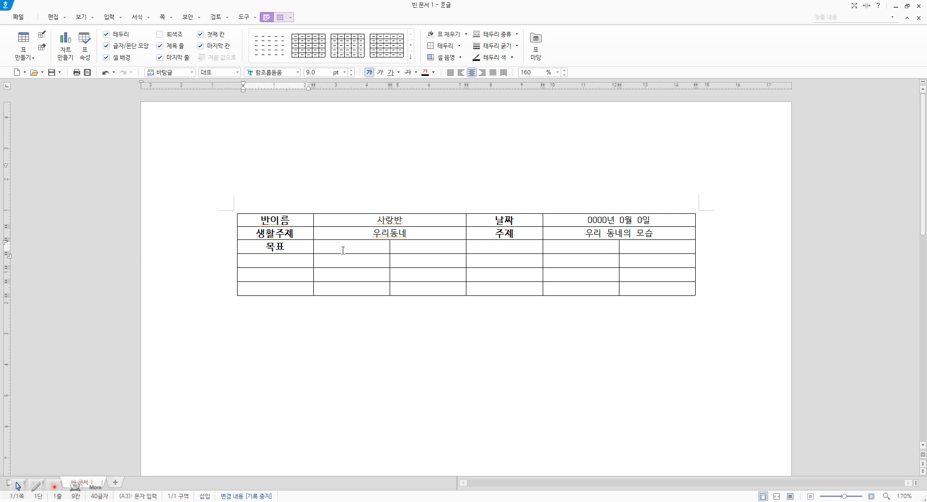
{"action": "left_click_drag", "start_coordinate": [347, 250], "coordinate": [655, 249]}
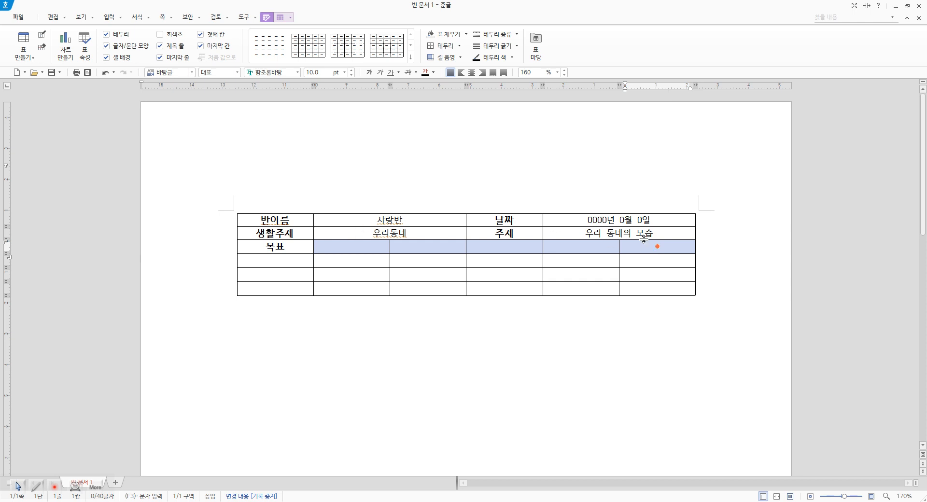
{"action": "key", "text": "m"}
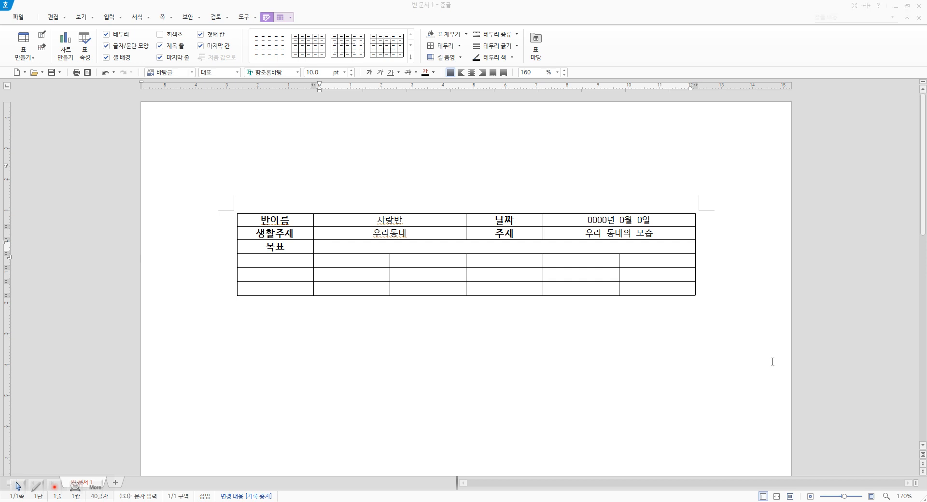
Paste the 날짜/요일 row with 5월 27일(월) through 5월 31일(금) into the fourth row, overwriting contents only.
{"action": "left_click", "coordinate": [277, 261]}
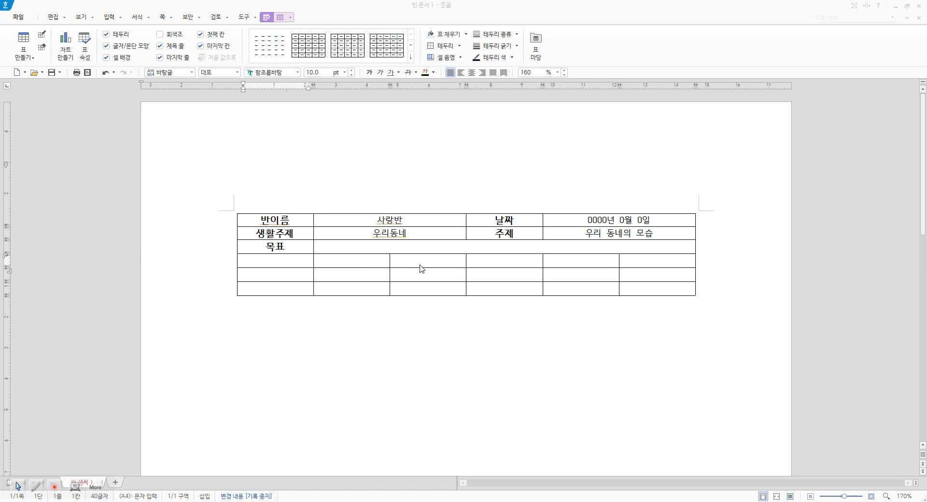
{"action": "key", "text": "ctrl+v"}
{"action": "left_click", "coordinate": [526, 231]}
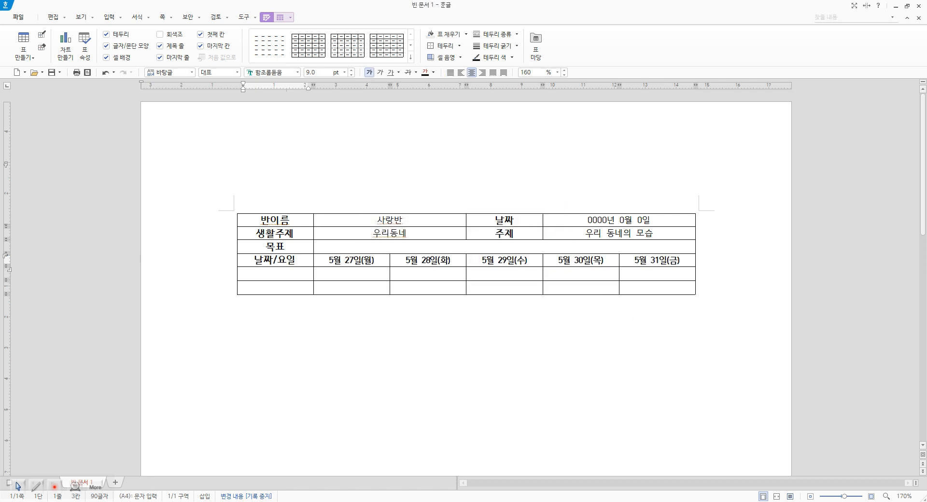
Paste the 활동/소주제 label from the finished plan into the fifth row's first cell, overwriting contents only.
{"action": "key", "text": "alt+Tab"}
{"action": "left_click", "coordinate": [289, 274]}
{"action": "key", "text": "ctrl+v"}
{"action": "left_click", "coordinate": [538, 229]}
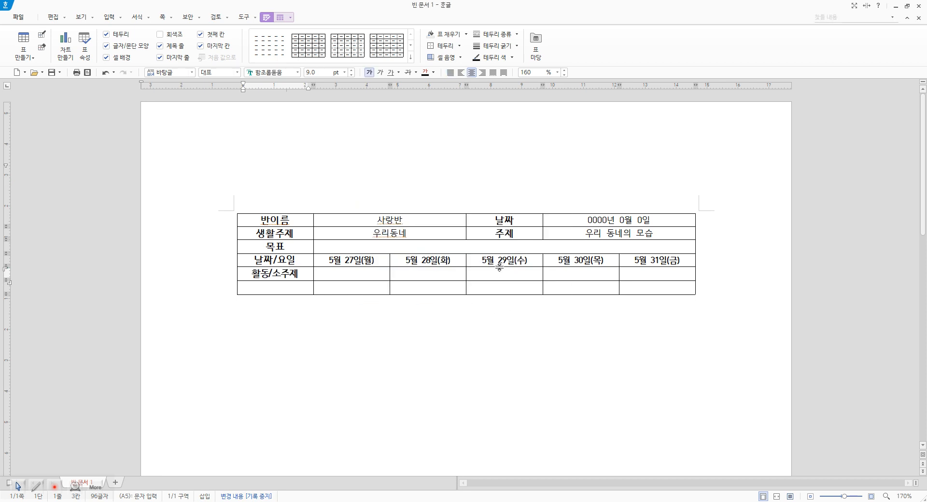
In the 활동/소주제 row, merge the 28일–29일 cells into one and the 30일–31일 cells into another.
{"action": "left_click", "coordinate": [459, 271]}
{"action": "left_click_drag", "start_coordinate": [460, 271], "coordinate": [482, 270]}
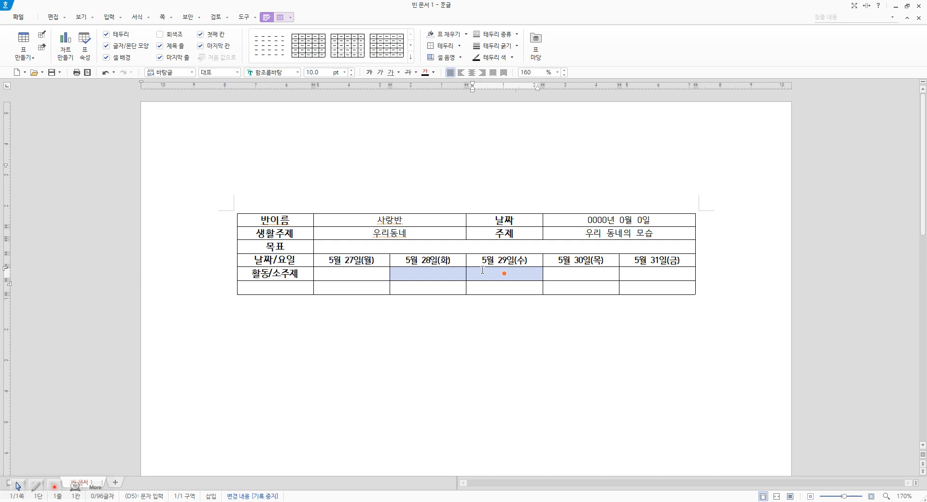
{"action": "key", "text": "m"}
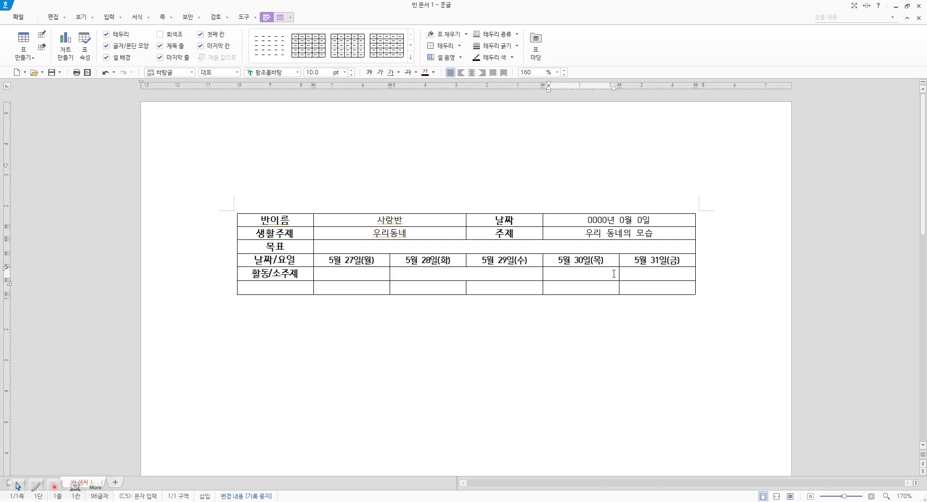
{"action": "left_click_drag", "start_coordinate": [600, 273], "coordinate": [645, 273]}
{"action": "key", "text": "m"}
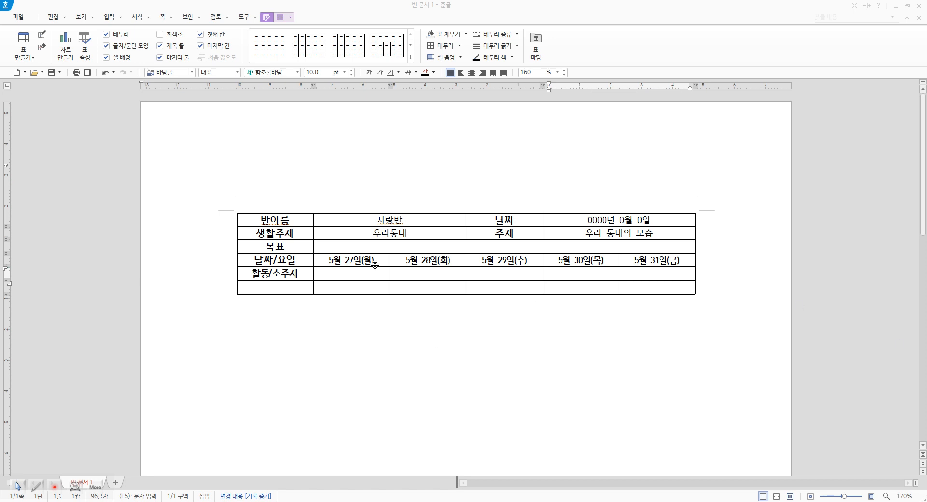
Paste 우리 동네 관심가지기, 우리 동네 둘러보기 and 우리 동네 알아보기 into the 활동/소주제 row, contents only.
{"action": "left_click", "coordinate": [344, 274]}
{"action": "key", "text": "ctrl+v"}
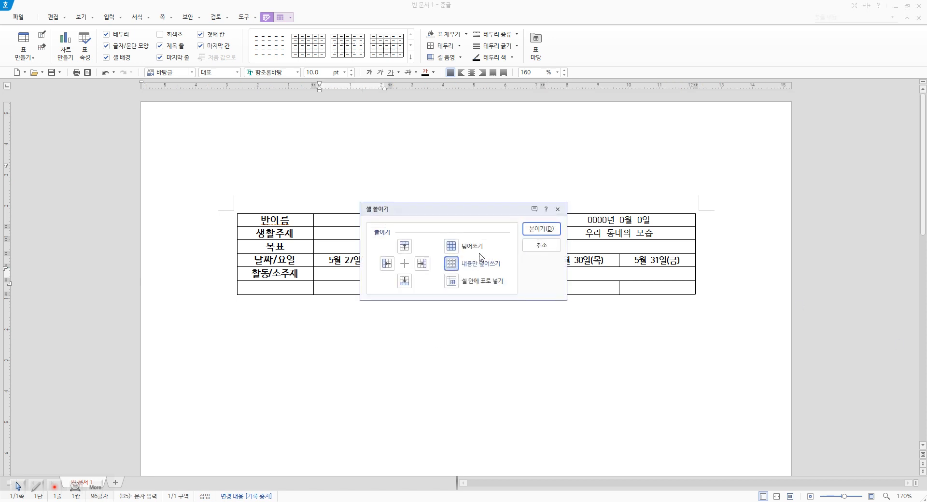
{"action": "left_click", "coordinate": [542, 228]}
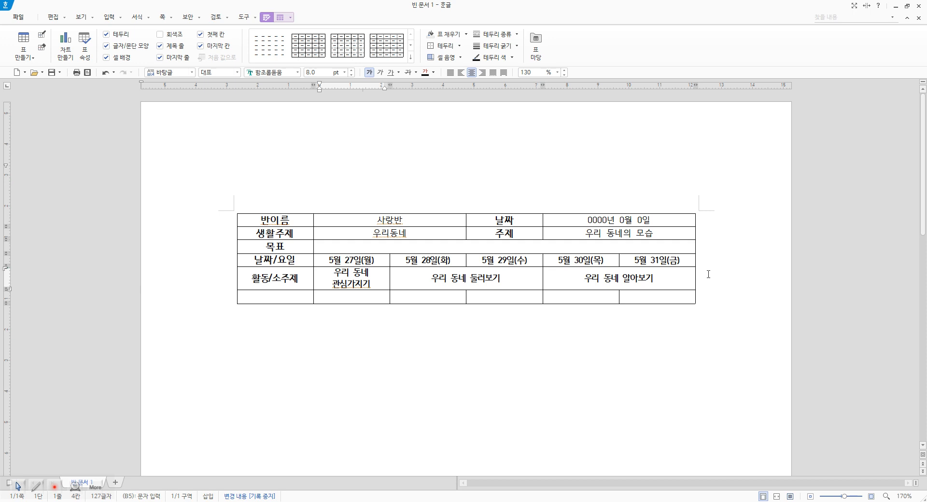
Fill the merged 목표 cell with three lines: 우리 동네 모습에 관심을 갖는다. 우리 동네를 돌아보는 경험을 한다. 우리 동네 이름과 위치를 안다.
{"action": "scroll", "coordinate": [708, 274], "scroll_direction": "down", "scroll_amount": 2}
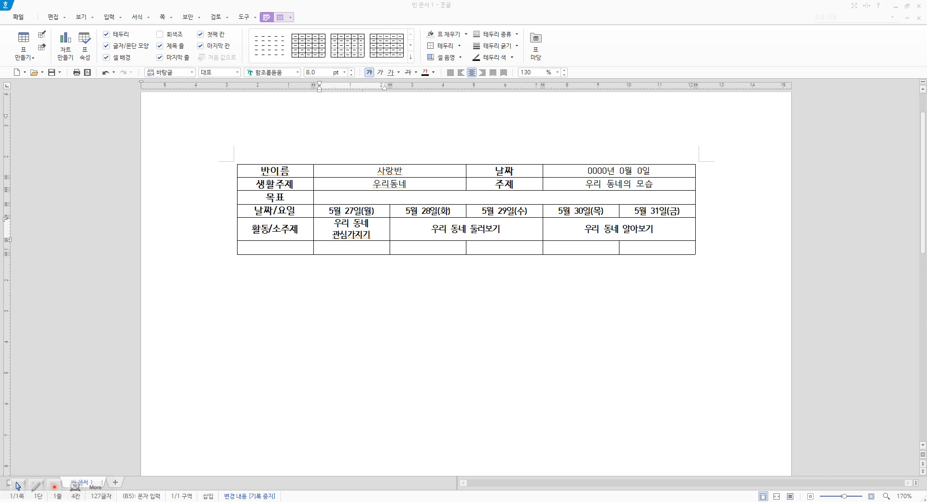
{"action": "left_click", "coordinate": [477, 200]}
{"action": "type", "text": "우리 동네 모습에 관심을 갖는다. 우리 동네를 돌아보는 경험을 한다. 우리 동네 이름과 위치를 안다."}
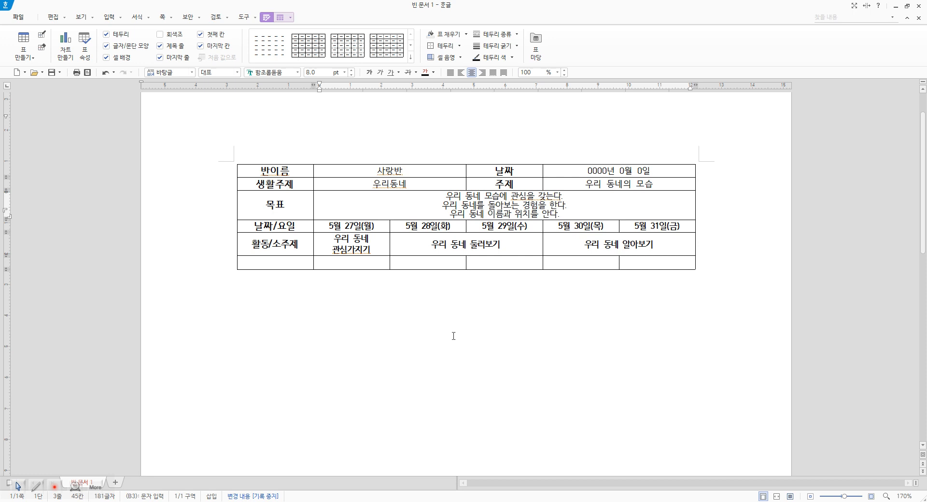
Add 15 rows below the table's last row.
{"action": "left_click", "coordinate": [415, 264]}
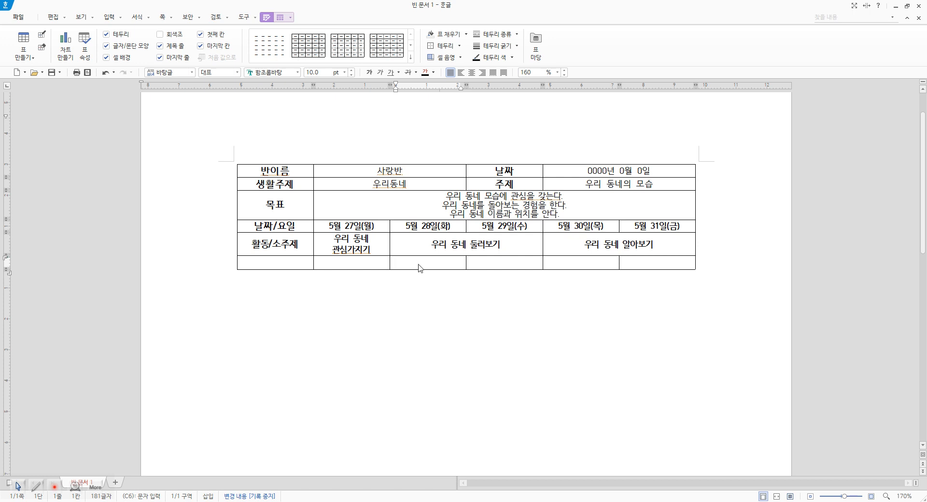
{"action": "right_click", "coordinate": [418, 264]}
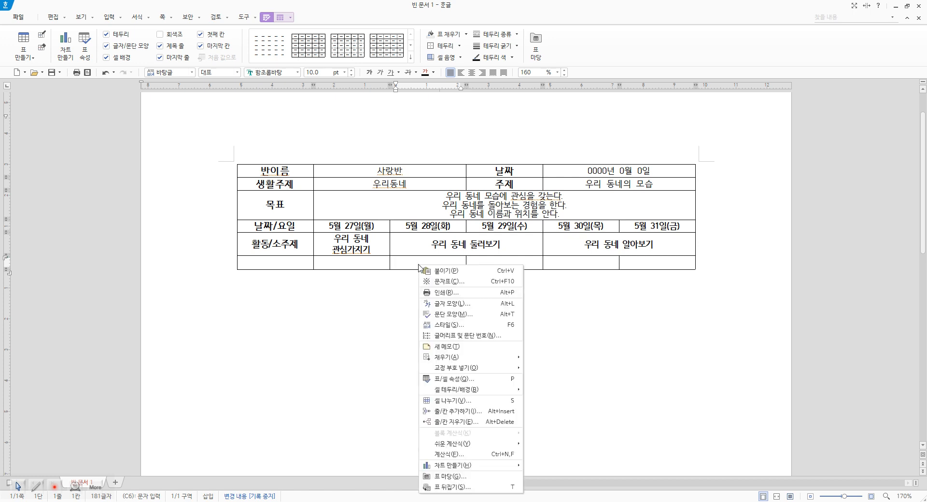
{"action": "left_click", "coordinate": [481, 415]}
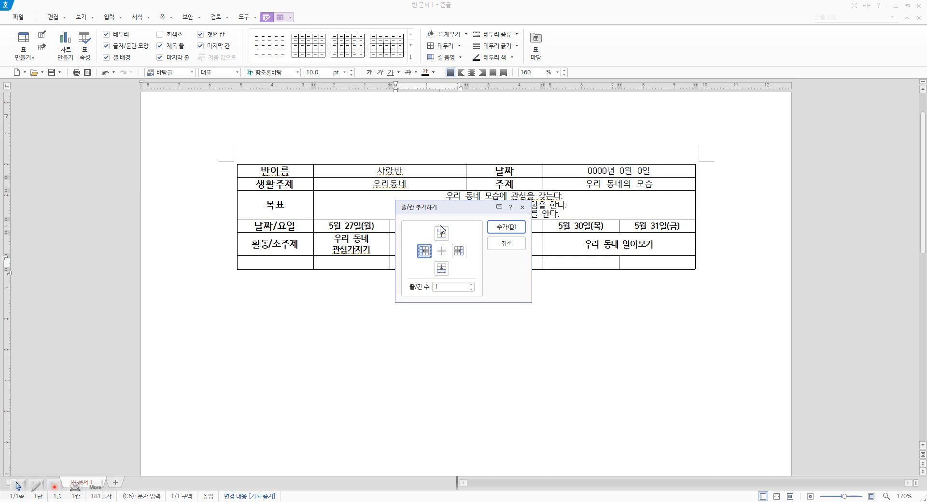
{"action": "left_click", "coordinate": [442, 268]}
{"action": "left_click", "coordinate": [447, 289]}
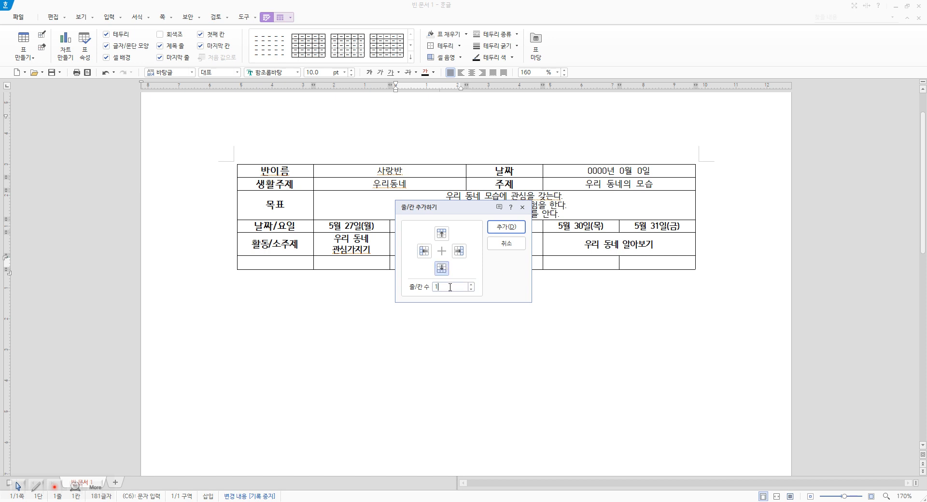
{"action": "type", "text": "5"}
{"action": "left_click", "coordinate": [500, 227]}
{"action": "scroll", "coordinate": [492, 292], "scroll_direction": "down", "scroll_amount": 4}
{"action": "scroll", "coordinate": [500, 346], "scroll_direction": "up", "scroll_amount": 1}
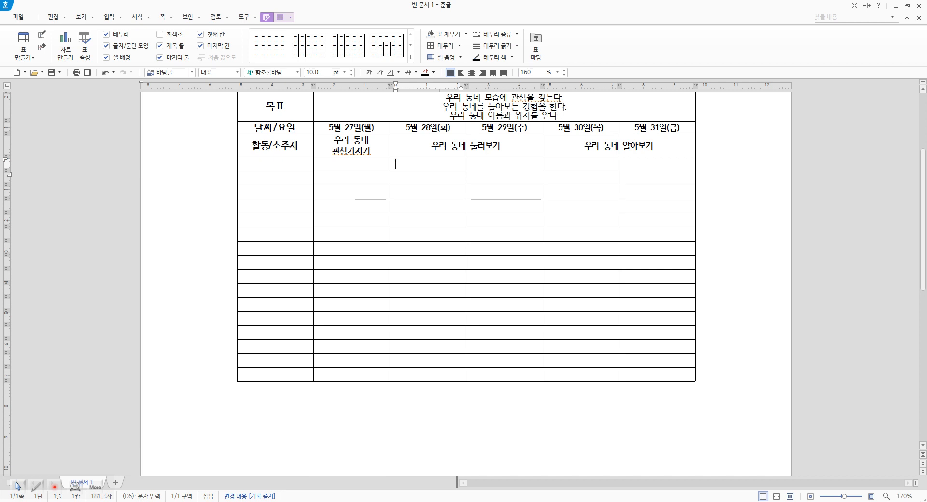
Split the first seven cells below 활동/소주제 in the first column into two columns each.
{"action": "left_click_drag", "start_coordinate": [279, 164], "coordinate": [274, 246]}
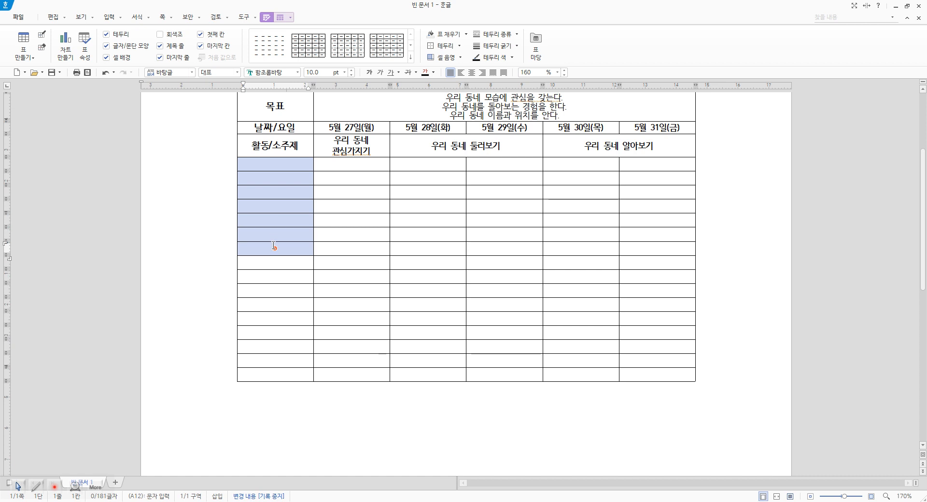
{"action": "right_click", "coordinate": [285, 218]}
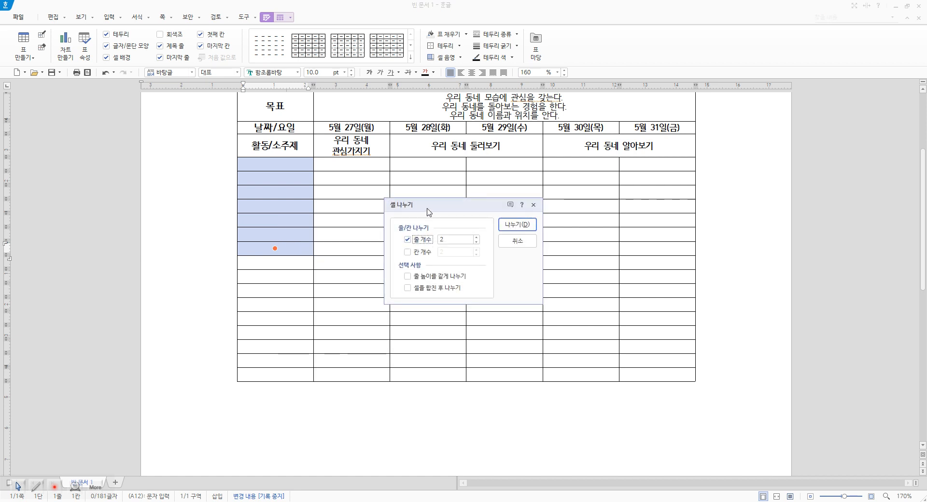
{"action": "left_click_drag", "start_coordinate": [429, 207], "coordinate": [397, 197]}
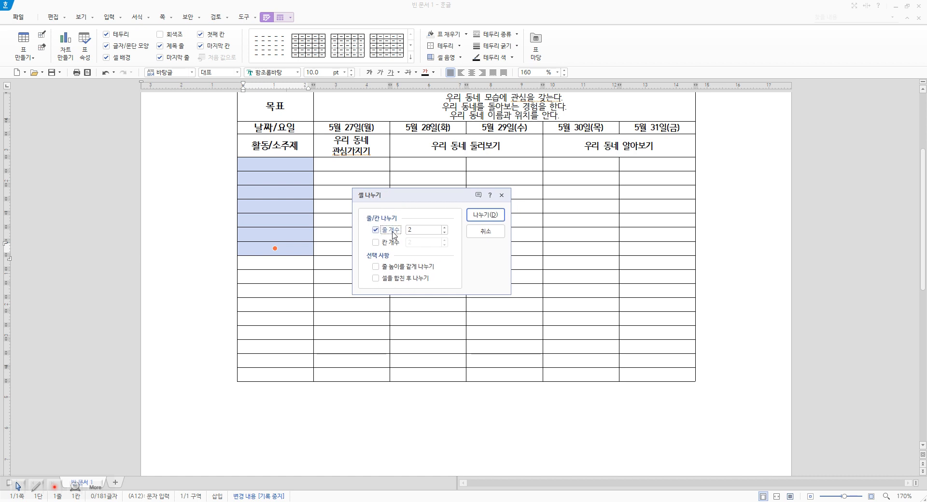
{"action": "left_click", "coordinate": [392, 230]}
{"action": "left_click", "coordinate": [394, 242]}
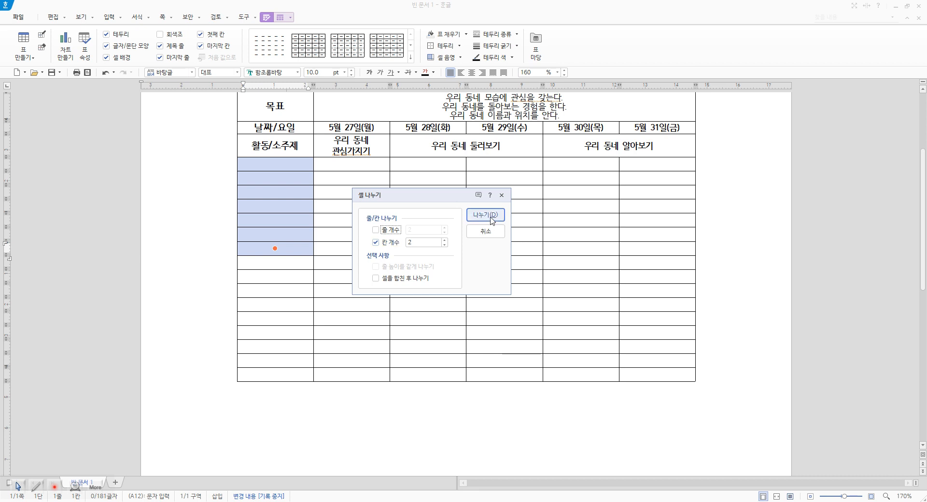
{"action": "left_click", "coordinate": [475, 214]}
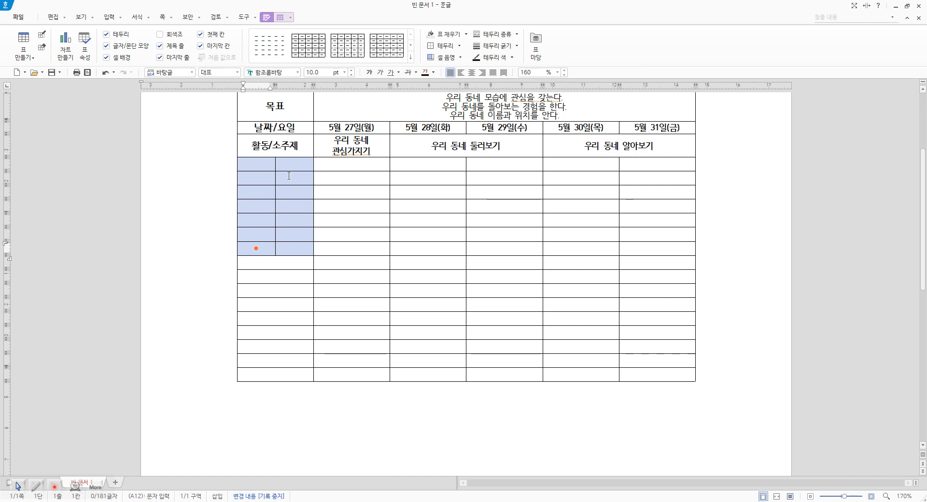
Narrow the outer column of the split cells below 활동/소주제 and merge its seven cells into one tall cell.
{"action": "left_click", "coordinate": [296, 165]}
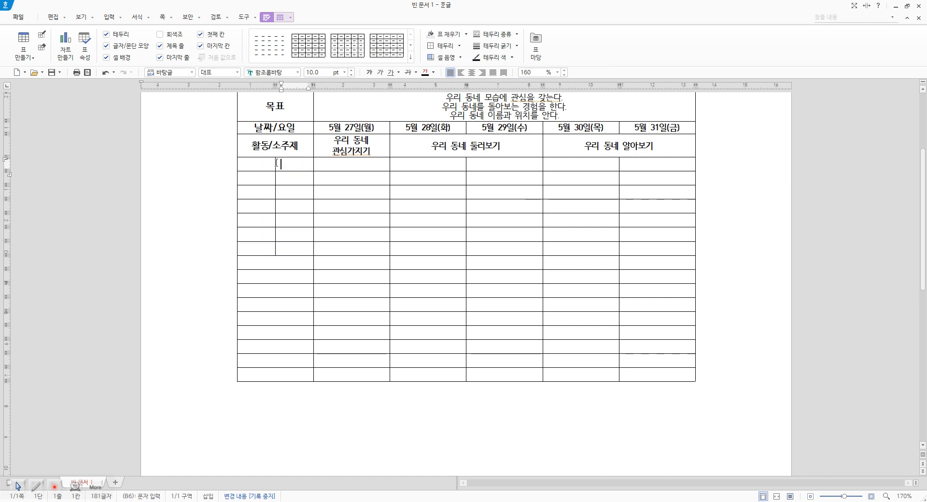
{"action": "left_click_drag", "start_coordinate": [276, 164], "coordinate": [264, 168]}
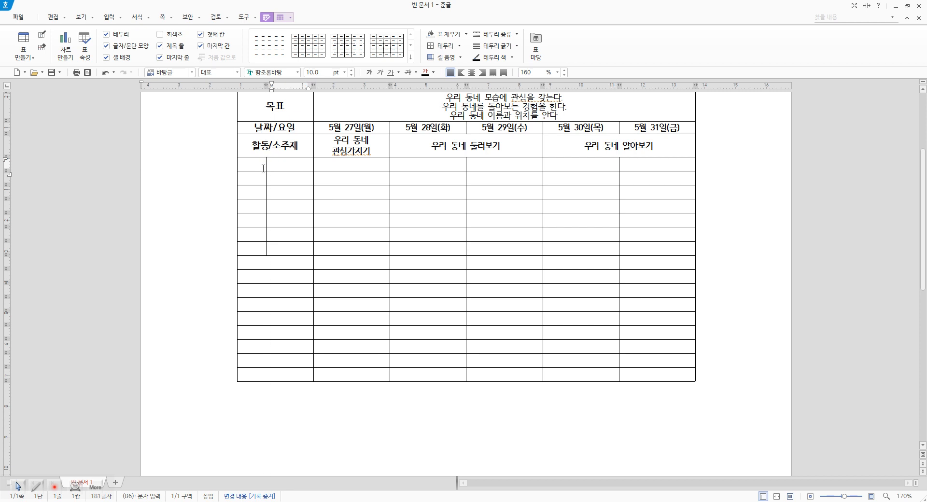
{"action": "left_click_drag", "start_coordinate": [264, 167], "coordinate": [264, 166]}
{"action": "left_click_drag", "start_coordinate": [251, 165], "coordinate": [247, 253]}
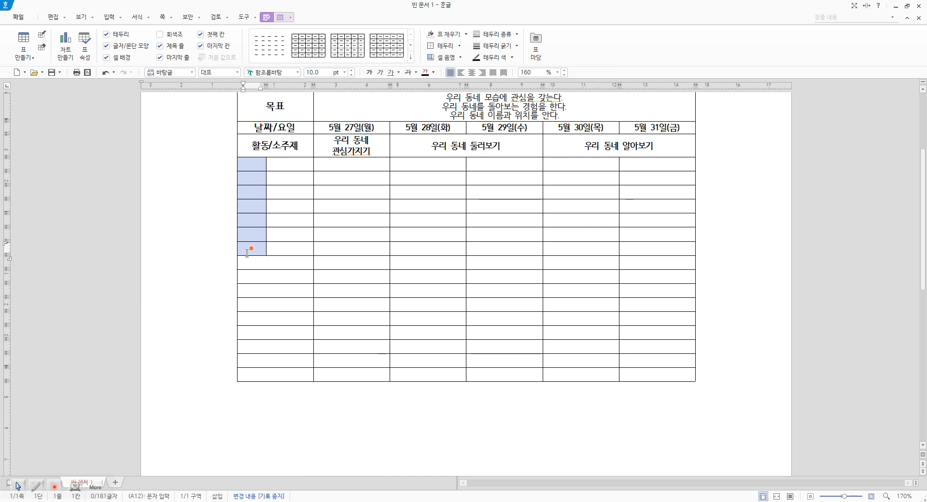
{"action": "right_click", "coordinate": [252, 206]}
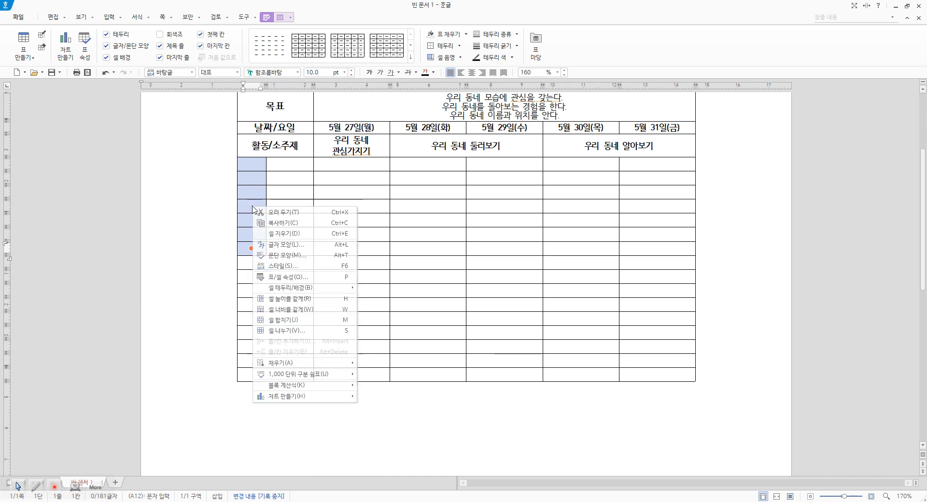
{"action": "left_click", "coordinate": [319, 320]}
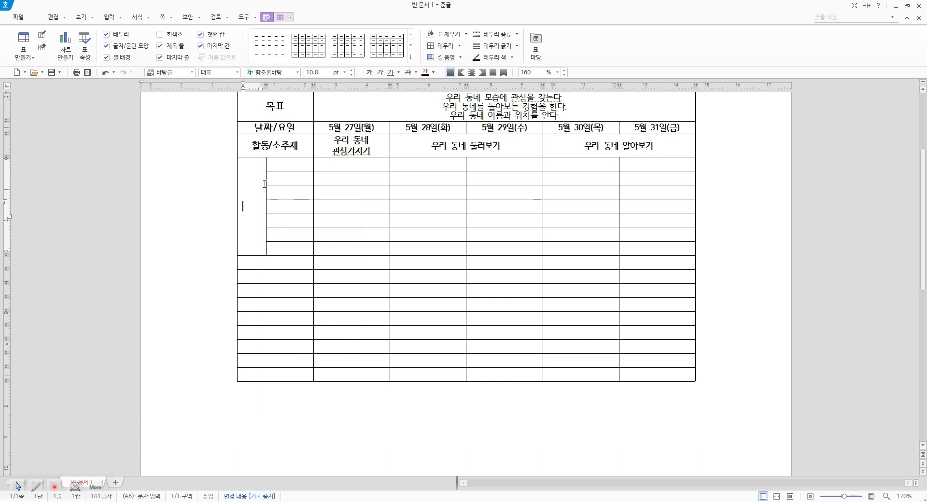
{"action": "left_click_drag", "start_coordinate": [266, 173], "coordinate": [261, 174]}
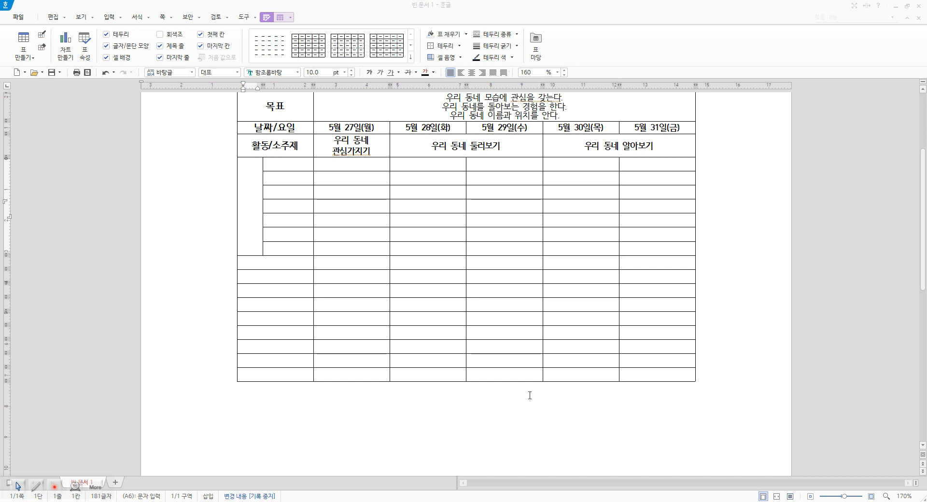
Paste 자유선택활동 into the tall merged cell and the seven area labels, 쌓기놀이영역 through 음률영역, into the cells beside it, contents only.
{"action": "left_click", "coordinate": [248, 198]}
{"action": "key", "text": "ctrl+v"}
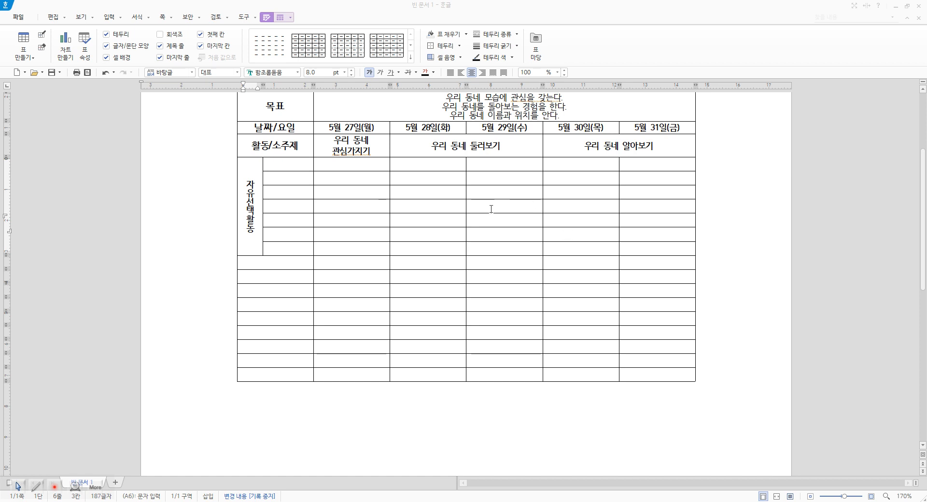
{"action": "left_click", "coordinate": [297, 165]}
{"action": "key", "text": "ctrl+v"}
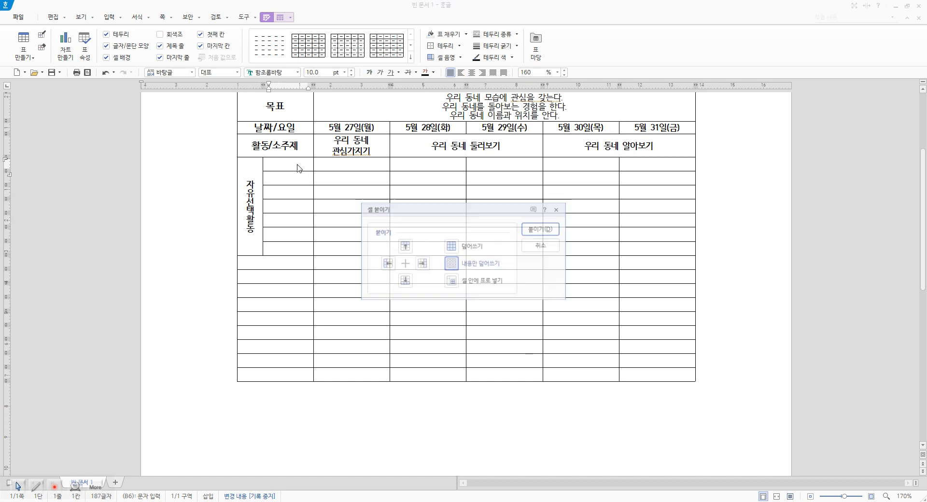
{"action": "left_click", "coordinate": [542, 229]}
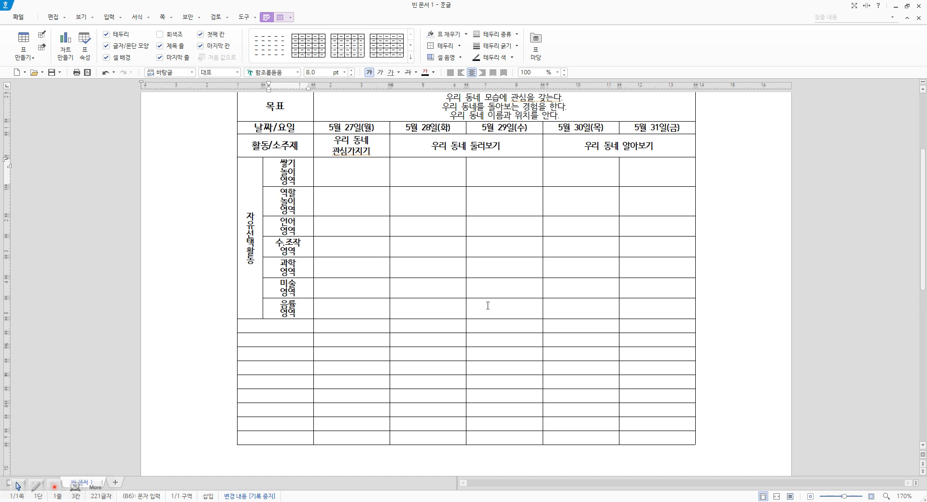
In both the 쌓기놀이영역 and 역할놀이영역 rows, merge the 27일–29일 cells into one.
{"action": "scroll", "coordinate": [484, 305], "scroll_direction": "up", "scroll_amount": 3}
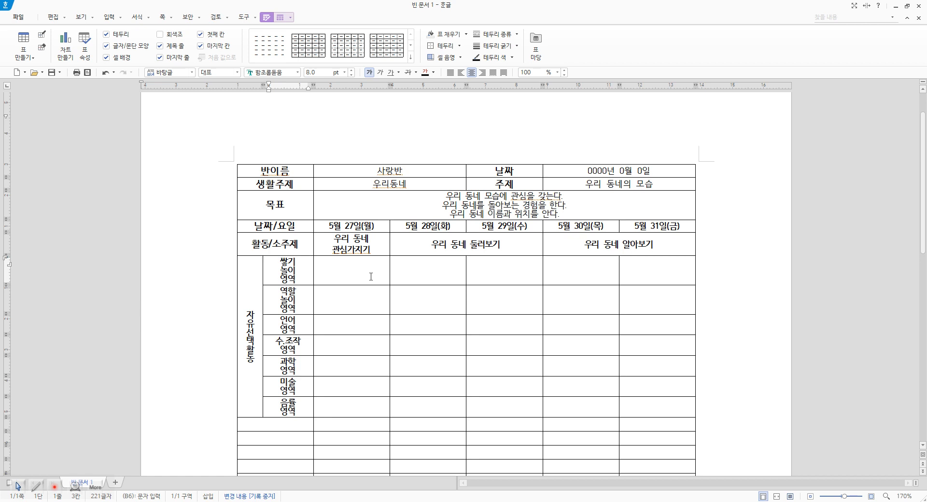
{"action": "left_click_drag", "start_coordinate": [371, 276], "coordinate": [504, 270]}
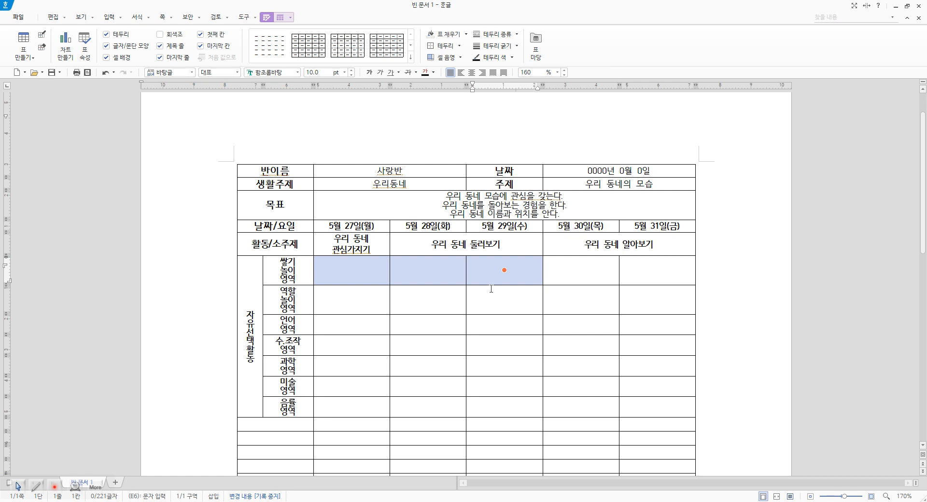
{"action": "key", "text": "m"}
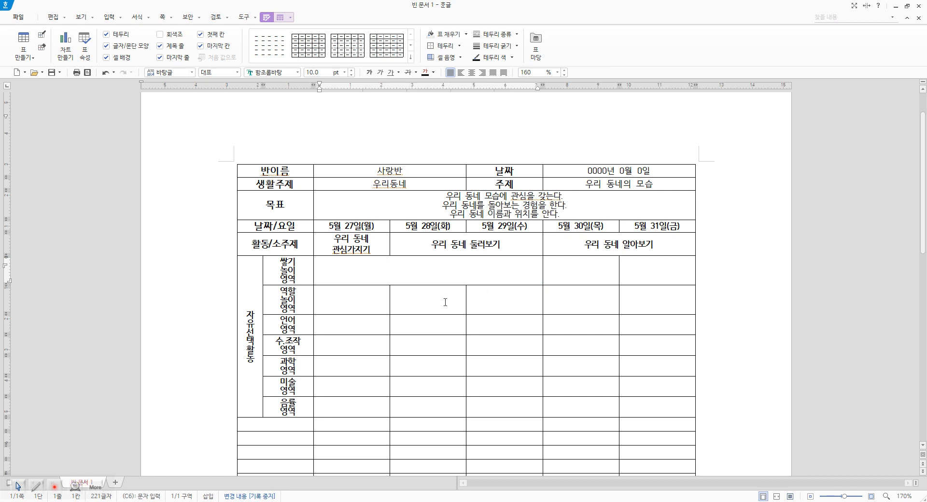
{"action": "left_click_drag", "start_coordinate": [378, 298], "coordinate": [500, 300]}
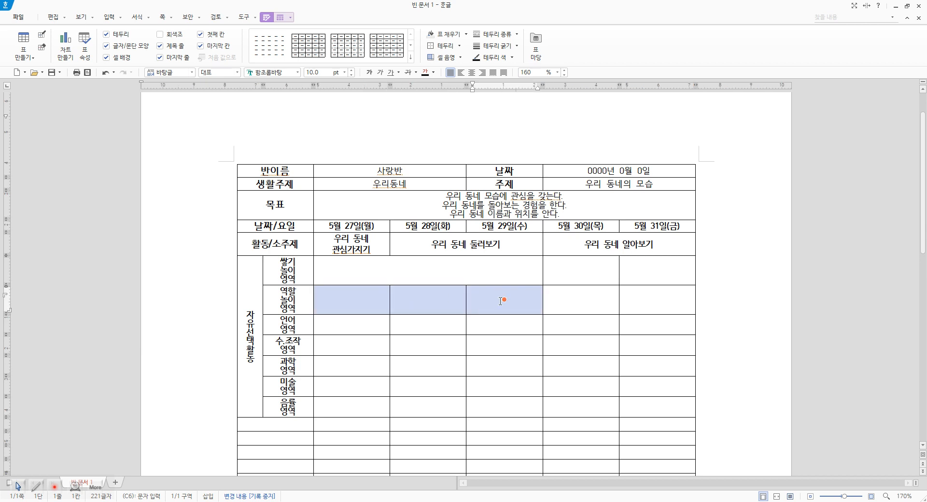
{"action": "key", "text": "m"}
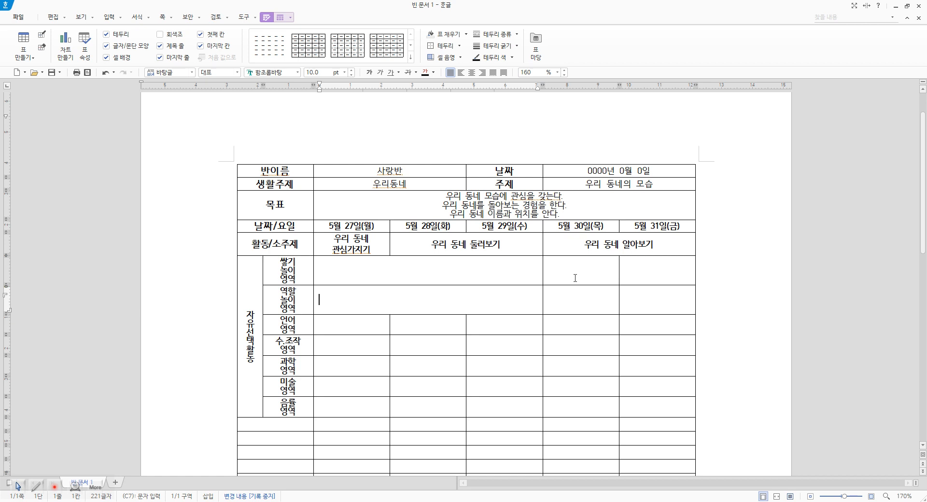
In both the 쌓기놀이영역 and 역할놀이영역 rows, merge the 30일–31일 cells into one.
{"action": "scroll", "coordinate": [575, 278], "scroll_direction": "down", "scroll_amount": 1}
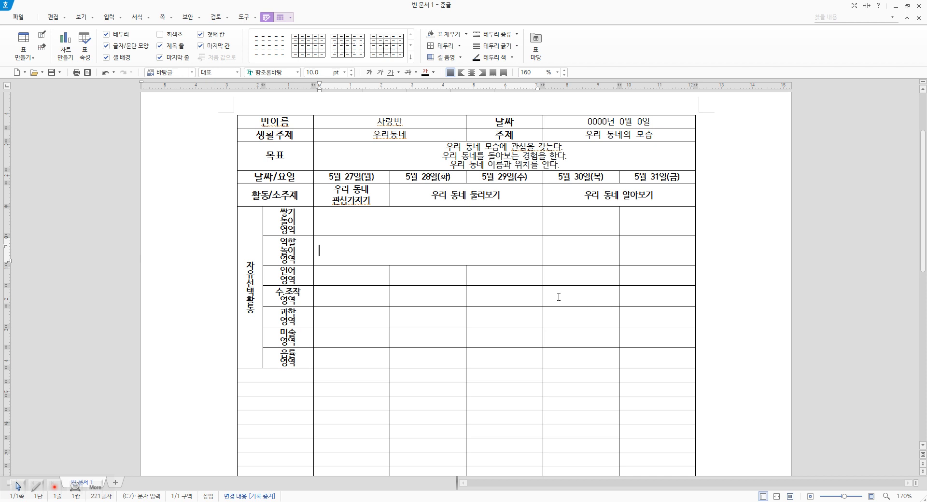
{"action": "left_click_drag", "start_coordinate": [600, 220], "coordinate": [657, 221]}
{"action": "key", "text": "m"}
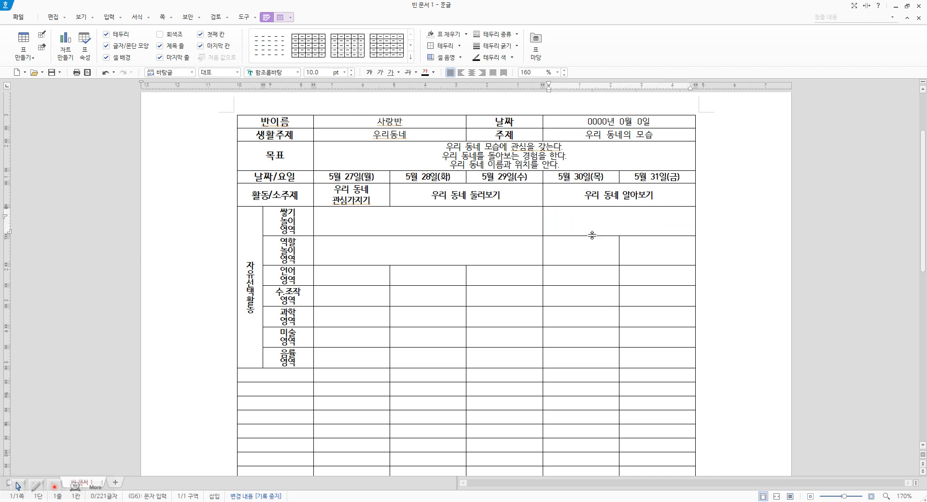
{"action": "left_click_drag", "start_coordinate": [606, 250], "coordinate": [654, 250]}
{"action": "key", "text": "m"}
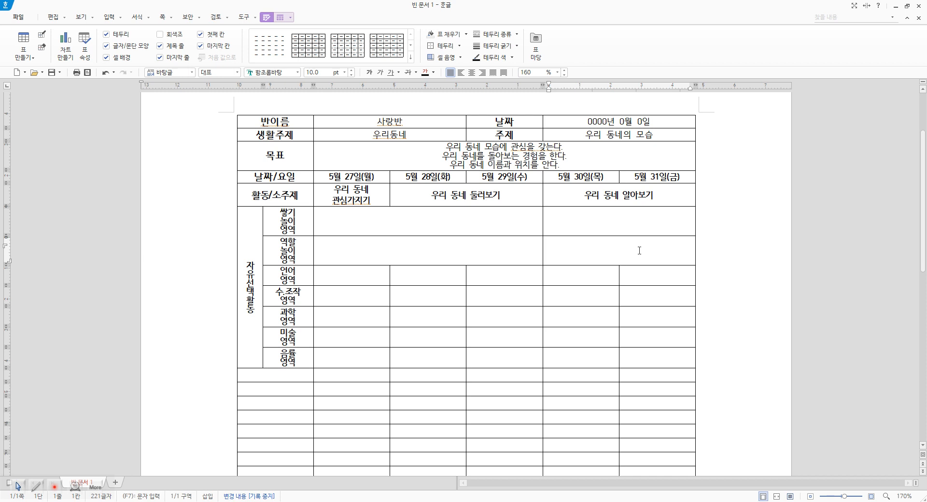
Merge all five day cells in the 언어영역 row, and merge 28일–29일 and 30일–31일 in the 수.조작영역 row.
{"action": "left_click_drag", "start_coordinate": [382, 279], "coordinate": [656, 285]}
{"action": "key", "text": "m"}
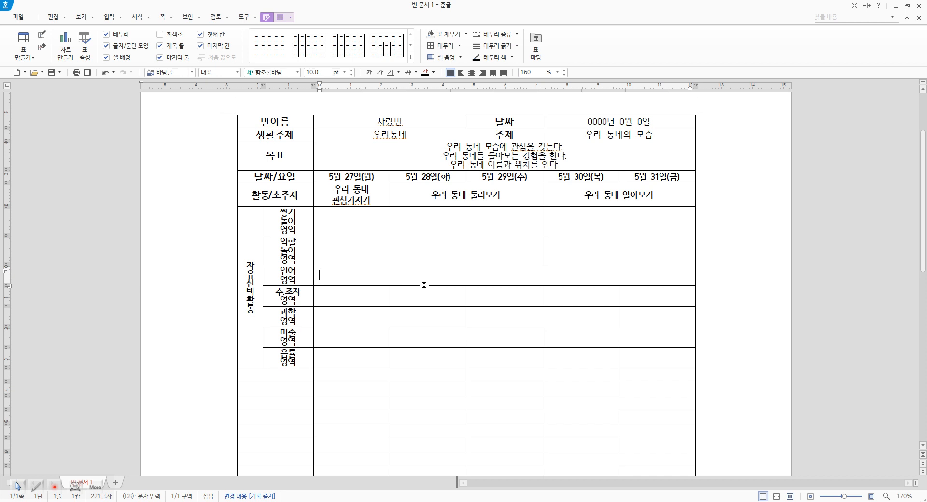
{"action": "left_click_drag", "start_coordinate": [432, 292], "coordinate": [487, 293]}
{"action": "key", "text": "m"}
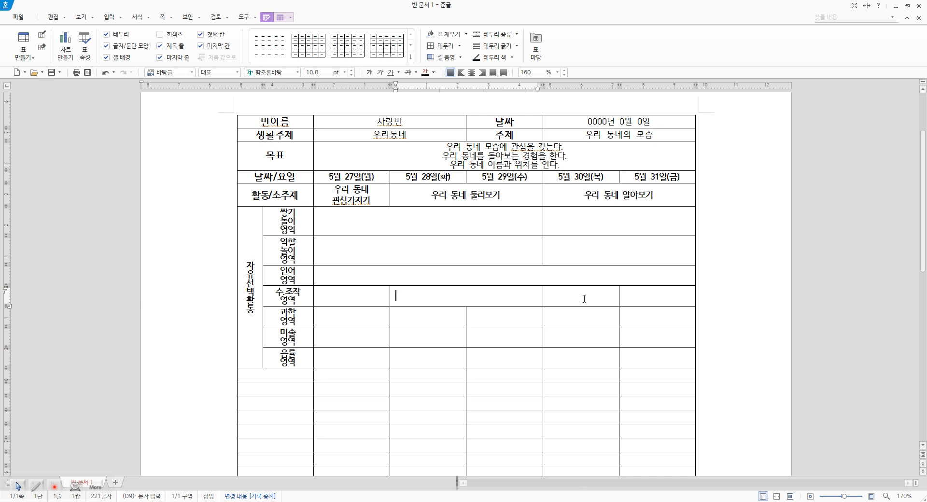
{"action": "left_click_drag", "start_coordinate": [581, 296], "coordinate": [654, 295]}
{"action": "key", "text": "m"}
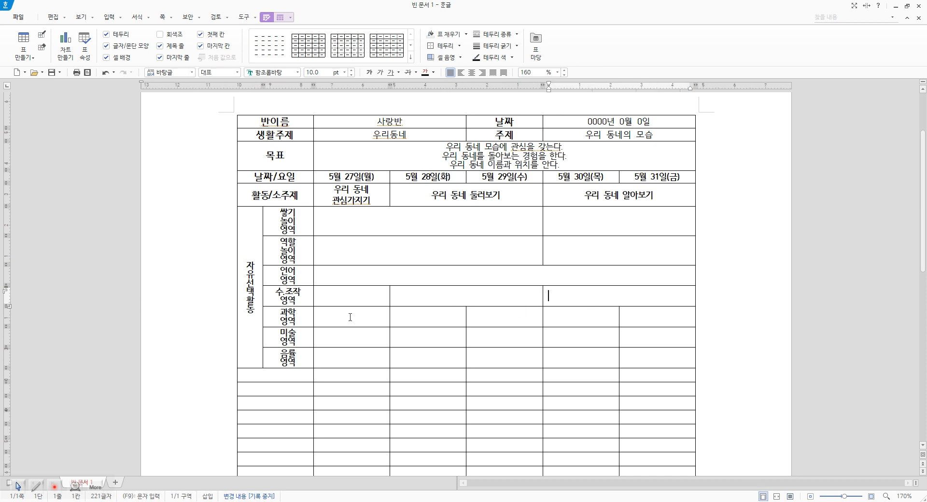
Merge the 27일–29일 cells in the 과학영역 row, and merge 28일–29일 and 30일–31일 in the 미술영역 row.
{"action": "left_click_drag", "start_coordinate": [349, 317], "coordinate": [511, 316]}
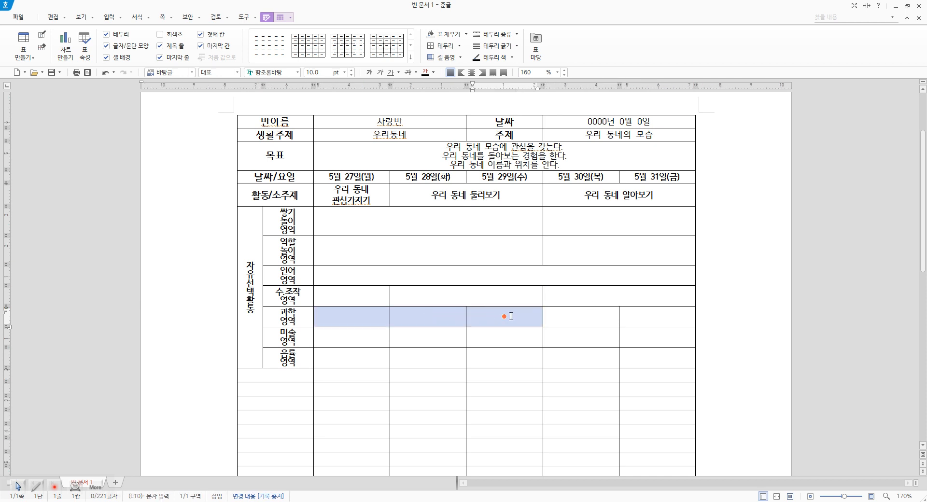
{"action": "key", "text": "m"}
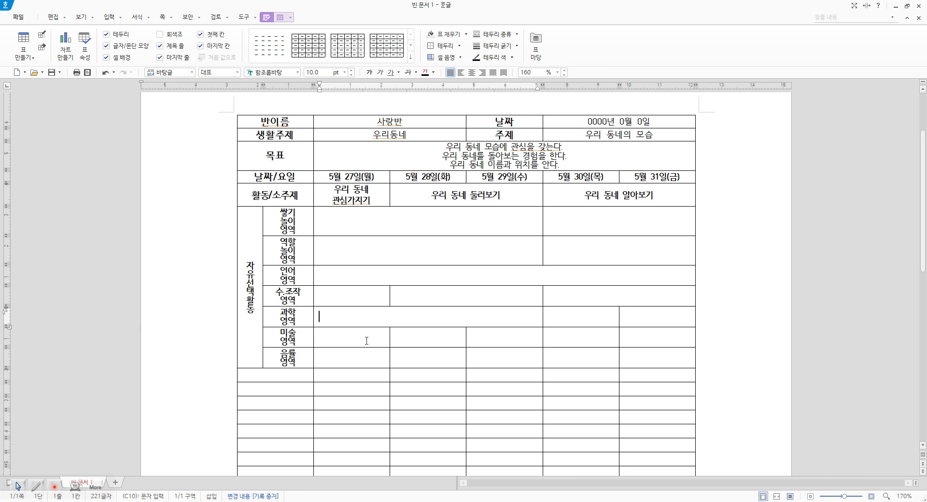
{"action": "left_click_drag", "start_coordinate": [435, 346], "coordinate": [504, 340]}
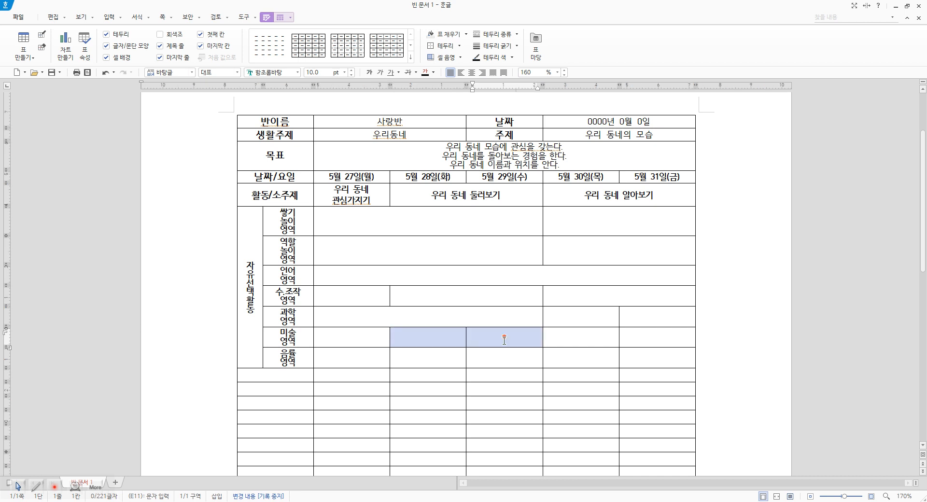
{"action": "key", "text": "m"}
{"action": "left_click_drag", "start_coordinate": [594, 336], "coordinate": [655, 337]}
{"action": "key", "text": "m"}
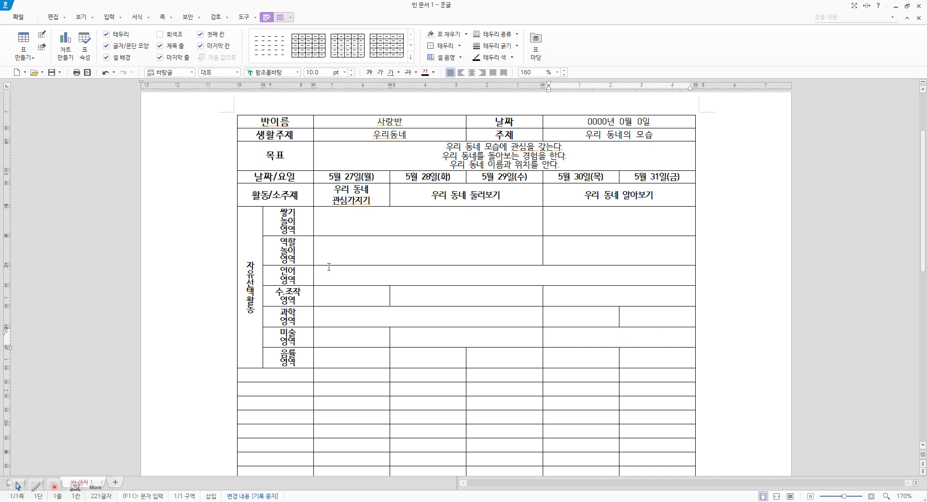
Make all the rows from 쌓기놀이영역 to 음률영역 equal in height.
{"action": "left_click_drag", "start_coordinate": [285, 222], "coordinate": [657, 357]}
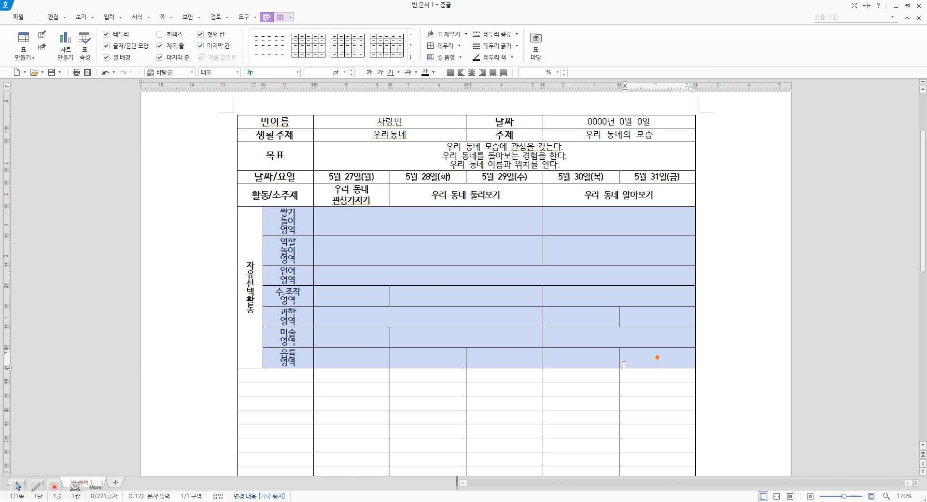
{"action": "key", "text": "h"}
{"action": "left_click", "coordinate": [590, 328]}
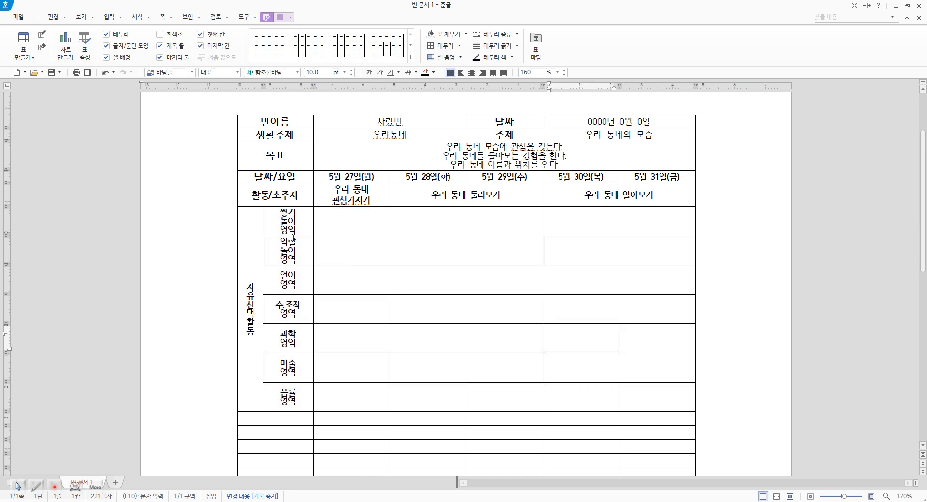
{"action": "left_click_drag", "start_coordinate": [341, 220], "coordinate": [504, 280]}
{"action": "left_click_drag", "start_coordinate": [595, 307], "coordinate": [640, 404]}
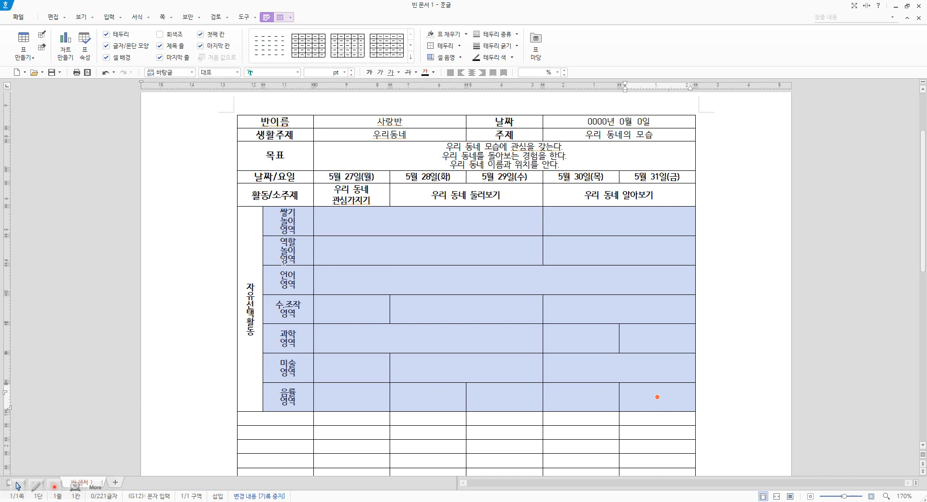
{"action": "right_click", "coordinate": [291, 221]}
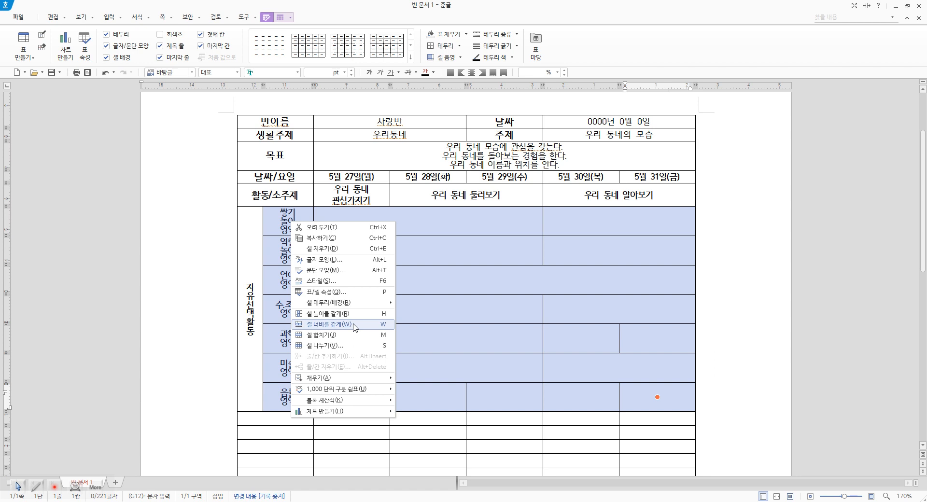
{"action": "left_click", "coordinate": [483, 223]}
{"action": "left_click", "coordinate": [428, 221]}
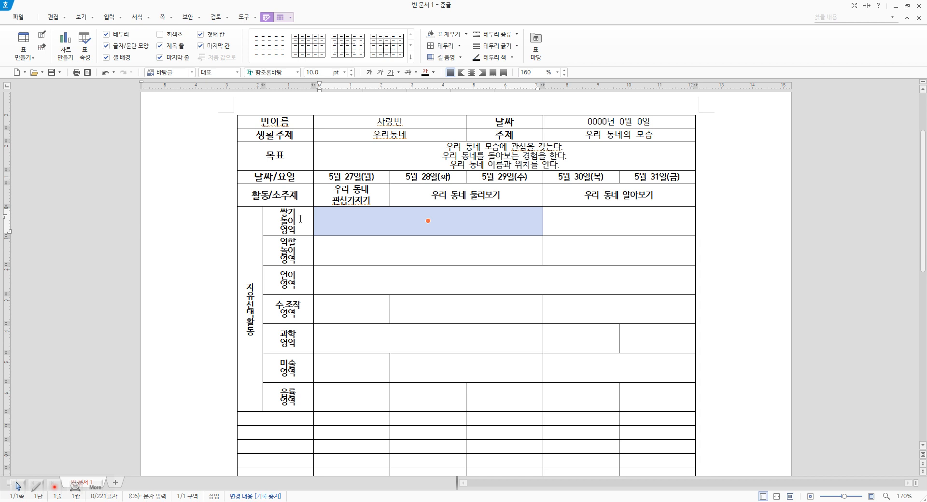
{"action": "left_click", "coordinate": [404, 256]}
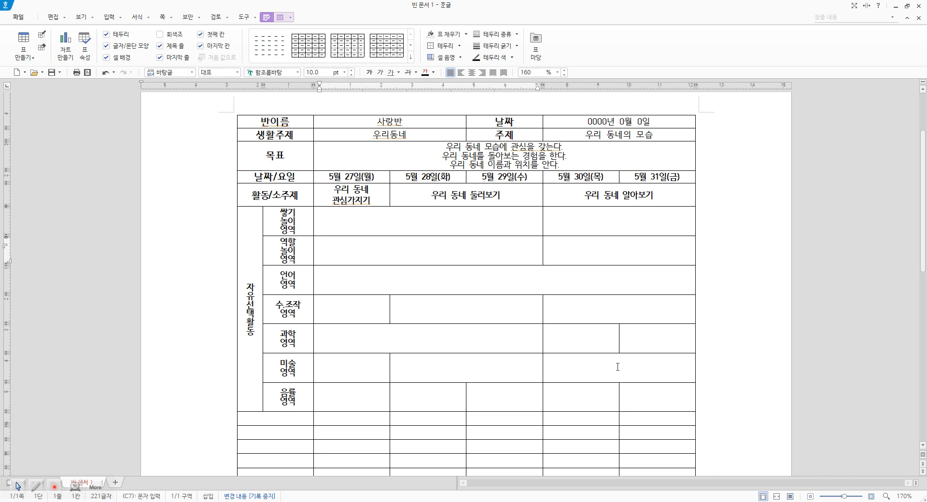
Merge the 30일–31일 cells in the 과학영역 row, and merge 27일–28일 and 30일–31일 in the 음률영역 row.
{"action": "left_click_drag", "start_coordinate": [609, 344], "coordinate": [639, 342]}
{"action": "key", "text": "m"}
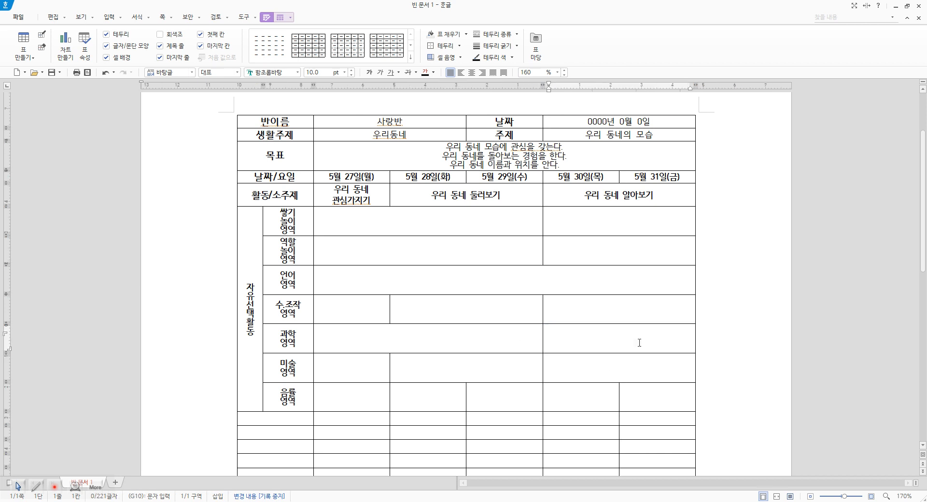
{"action": "left_click_drag", "start_coordinate": [345, 393], "coordinate": [403, 397]}
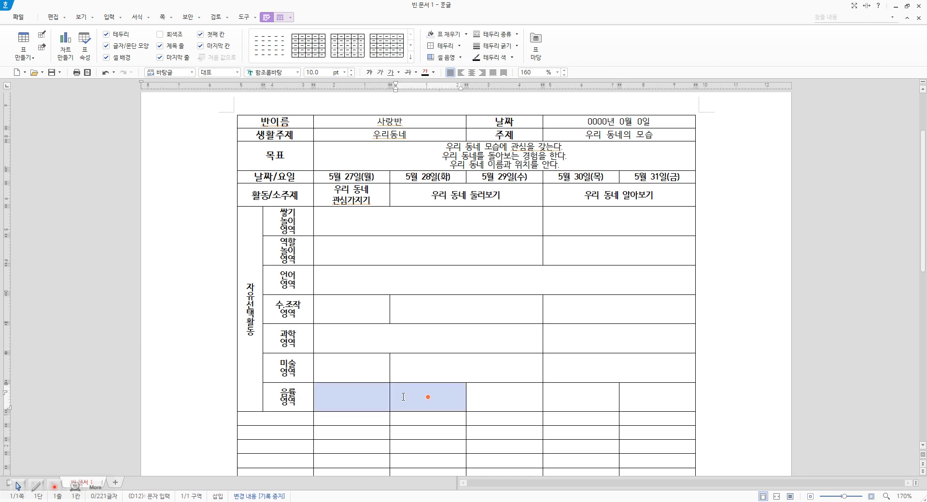
{"action": "key", "text": "m"}
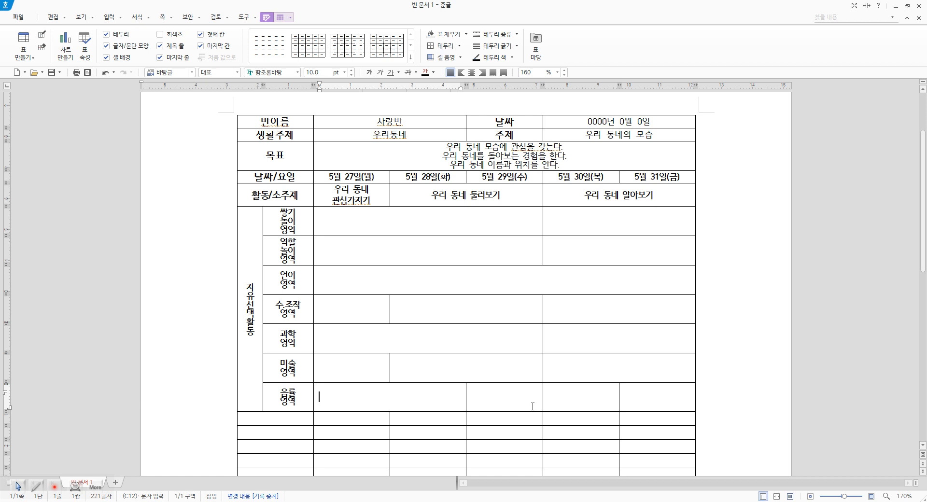
{"action": "left_click_drag", "start_coordinate": [578, 404], "coordinate": [669, 404]}
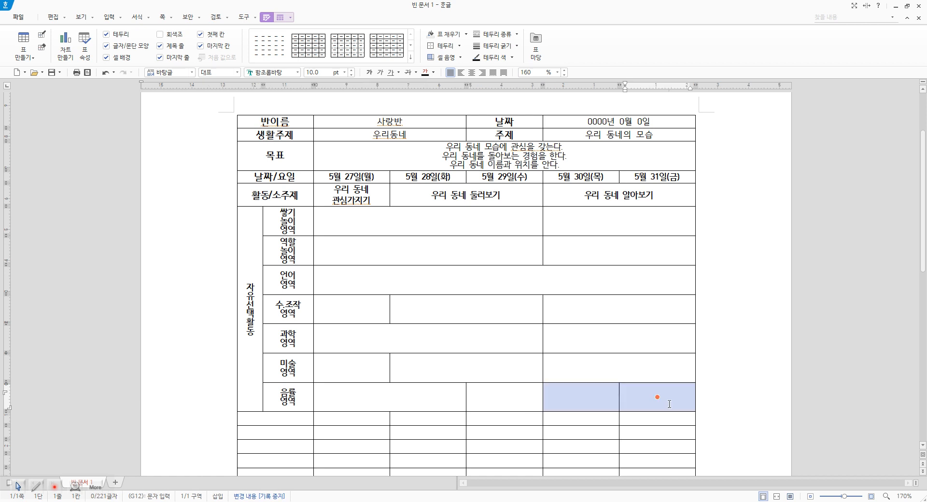
{"action": "key", "text": "m"}
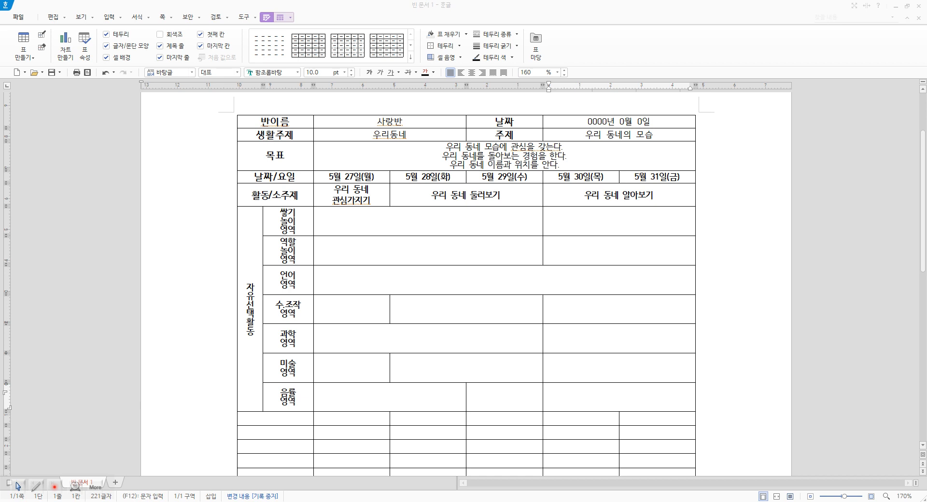
Paste only the copied contents into the day cells from 쌓기놀이영역 to 음률영역, and delete the stray text below the 음률영역 row.
{"action": "left_click", "coordinate": [386, 218]}
{"action": "key", "text": "ctrl+v"}
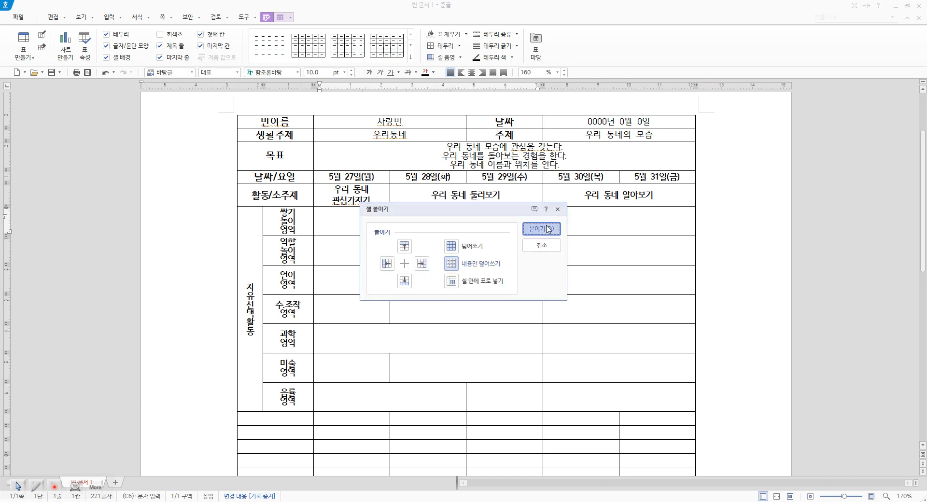
{"action": "left_click", "coordinate": [541, 228]}
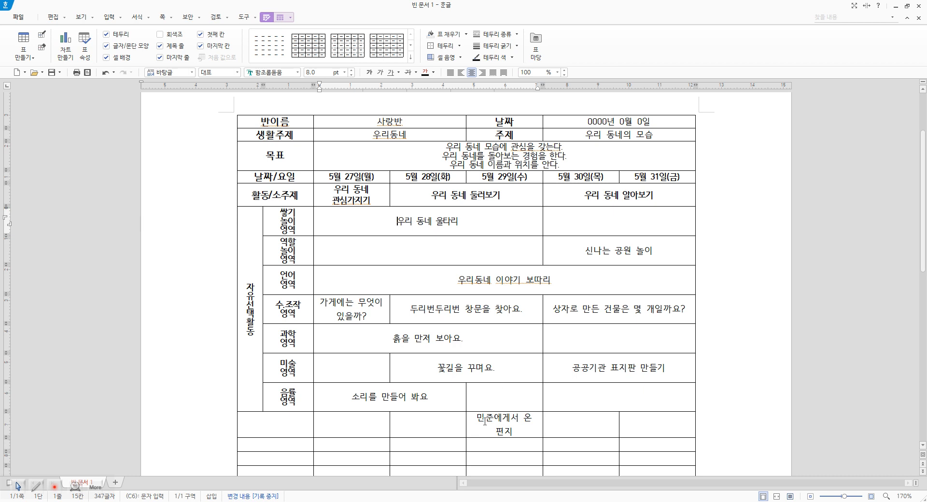
{"action": "left_click_drag", "start_coordinate": [487, 418], "coordinate": [531, 434]}
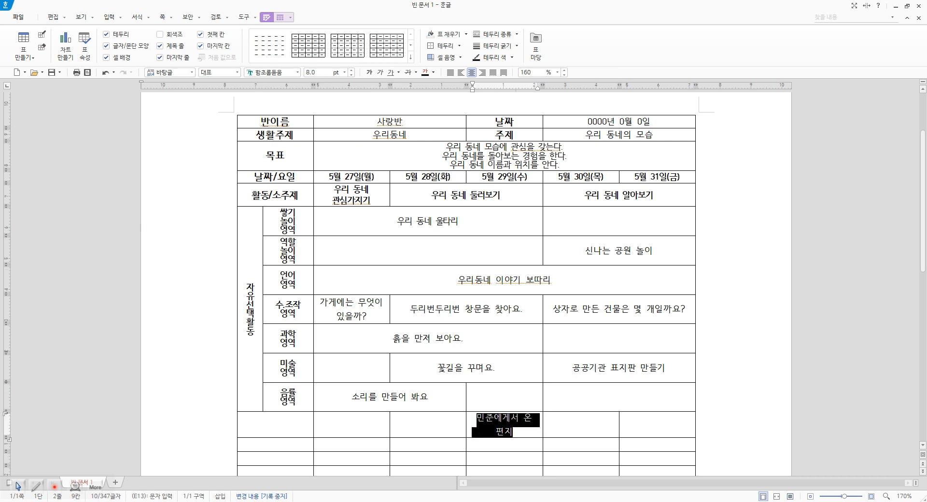
{"action": "key", "text": "Delete"}
{"action": "left_click", "coordinate": [520, 401]}
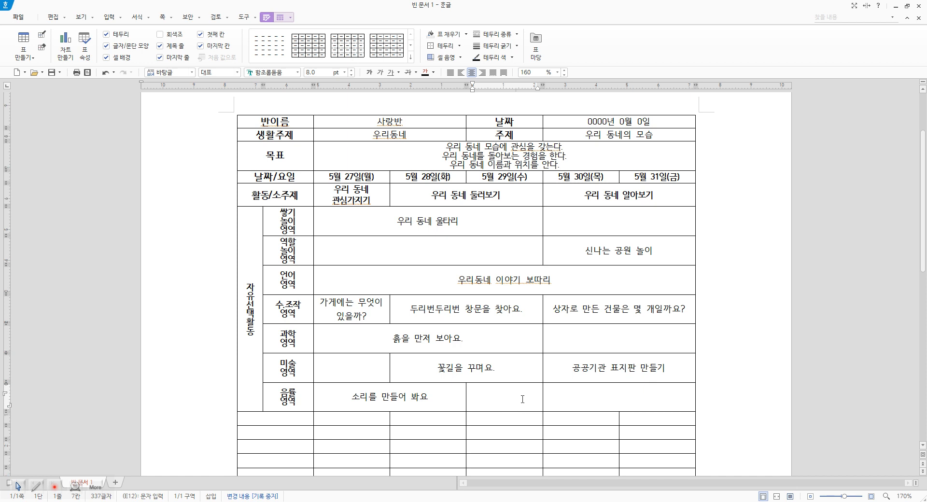
Split the first-column cells of the eight rows below 음률영역 into two columns.
{"action": "key", "text": "alt+Tab"}
{"action": "scroll", "coordinate": [612, 375], "scroll_direction": "down", "scroll_amount": 3}
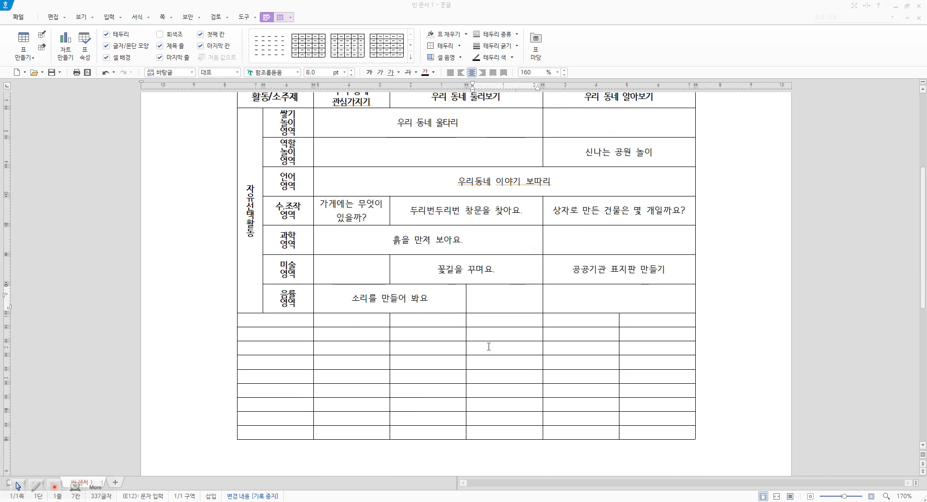
{"action": "mouse_move", "coordinate": [279, 319]}
{"action": "left_mouse_down"}
{"action": "mouse_move", "coordinate": [271, 429]}
{"action": "mouse_move", "coordinate": [270, 418]}
{"action": "left_mouse_up"}
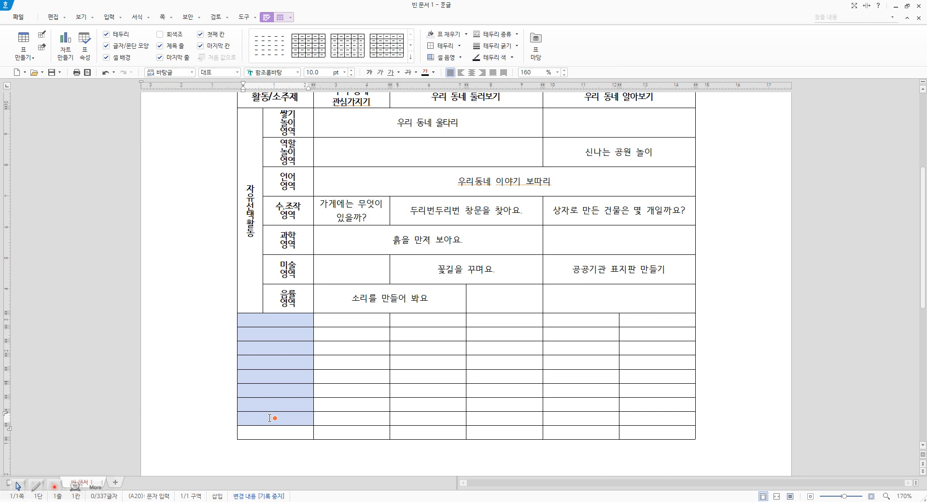
{"action": "key", "text": "s"}
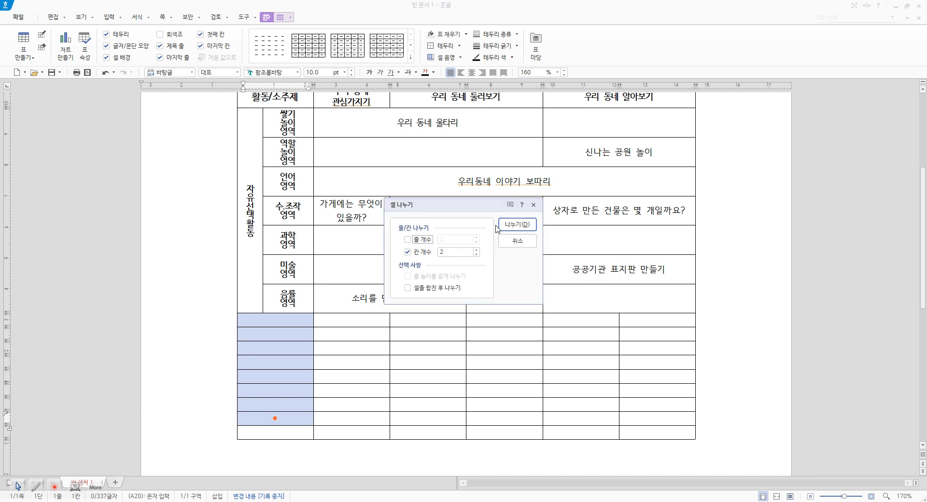
{"action": "left_click", "coordinate": [502, 225]}
{"action": "left_click", "coordinate": [290, 318]}
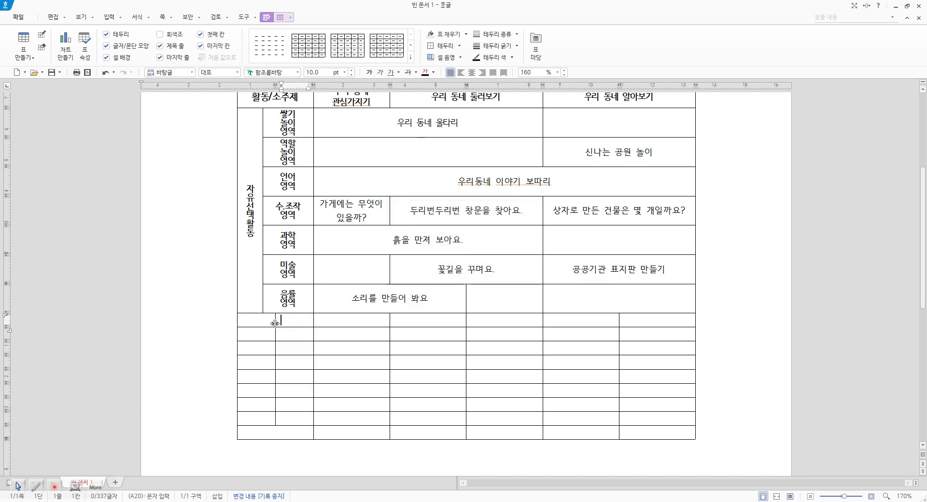
Merge the eight new left cells into one narrow cell aligned under 자유선택활동 and label it 대 · 소집단활동.
{"action": "left_click_drag", "start_coordinate": [275, 323], "coordinate": [242, 420]}
{"action": "key", "text": "m"}
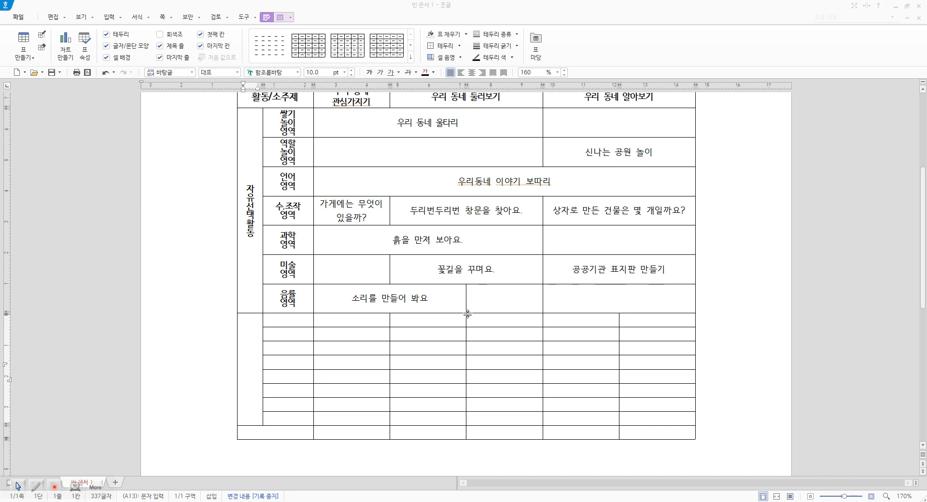
{"action": "left_click", "coordinate": [248, 378]}
{"action": "type", "text": "대 · 소집단활동"}
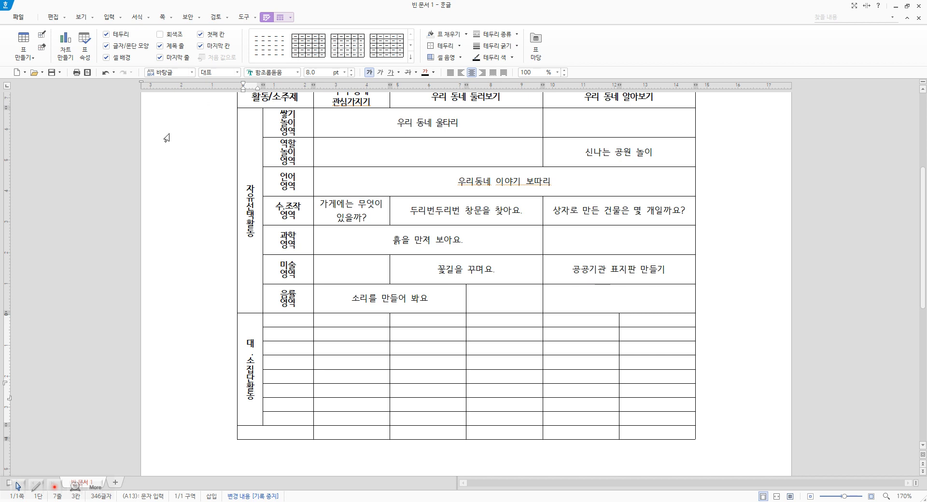
{"action": "left_click", "coordinate": [288, 321]}
{"action": "key", "text": "Down"}
{"action": "key", "text": "Down"}
{"action": "key", "text": "Down"}
{"action": "key", "text": "Down"}
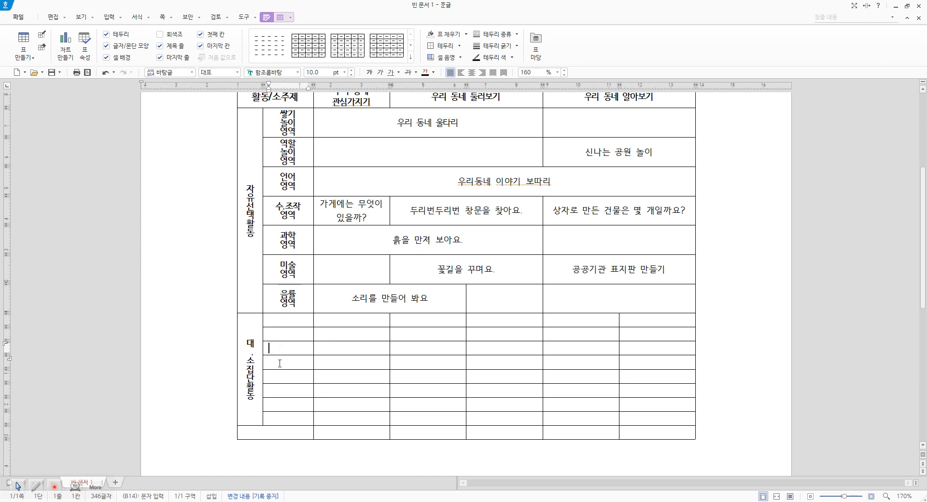
{"action": "key", "text": "Down"}
{"action": "key", "text": "Down"}
{"action": "key", "text": "Down"}
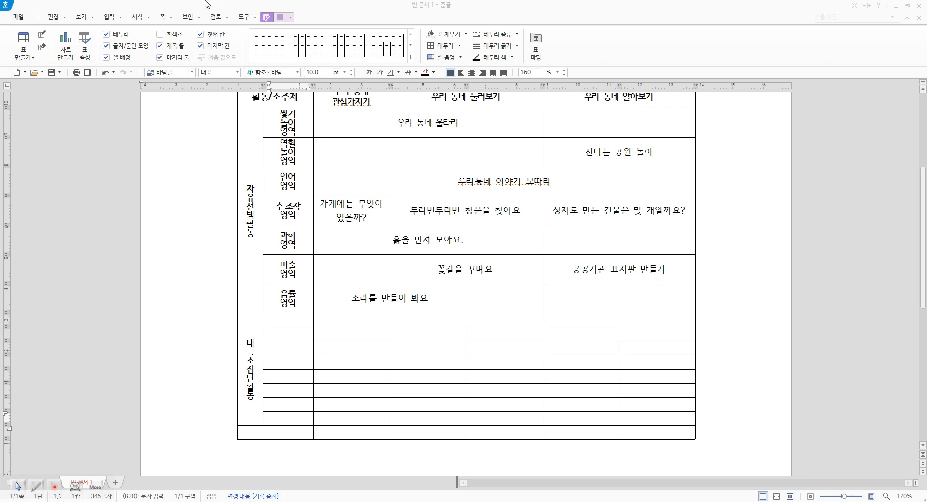
Paste only the copied contents into the eight cells beside 대 · 소집단활동, filling in the labels from 이야기나누기 to 현장체험.
{"action": "left_click", "coordinate": [292, 323]}
{"action": "key", "text": "ctrl+v"}
{"action": "left_click", "coordinate": [531, 227]}
{"action": "scroll", "coordinate": [466, 373], "scroll_direction": "down", "scroll_amount": 1}
{"action": "scroll", "coordinate": [466, 373], "scroll_direction": "down", "scroll_amount": 1}
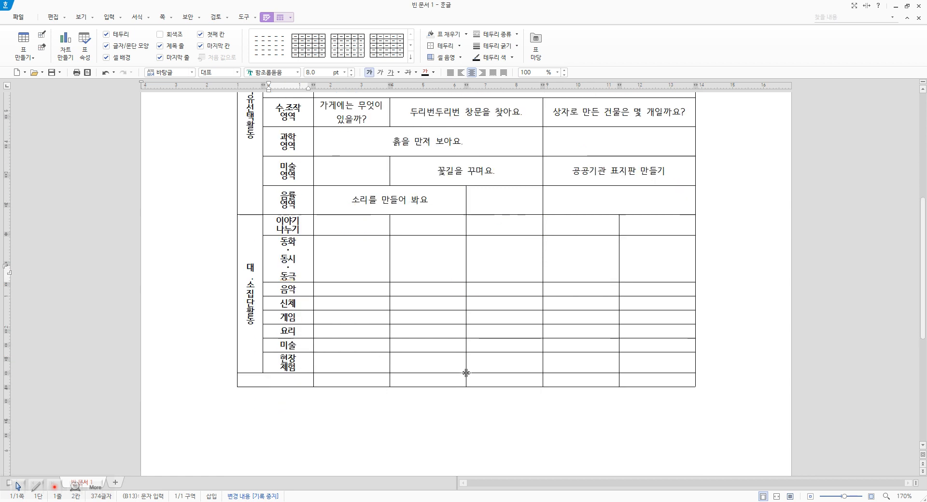
Try to make all the rows from 이야기나누기 to 현장체험 equal in height.
{"action": "scroll", "coordinate": [304, 296], "scroll_direction": "up", "scroll_amount": 2}
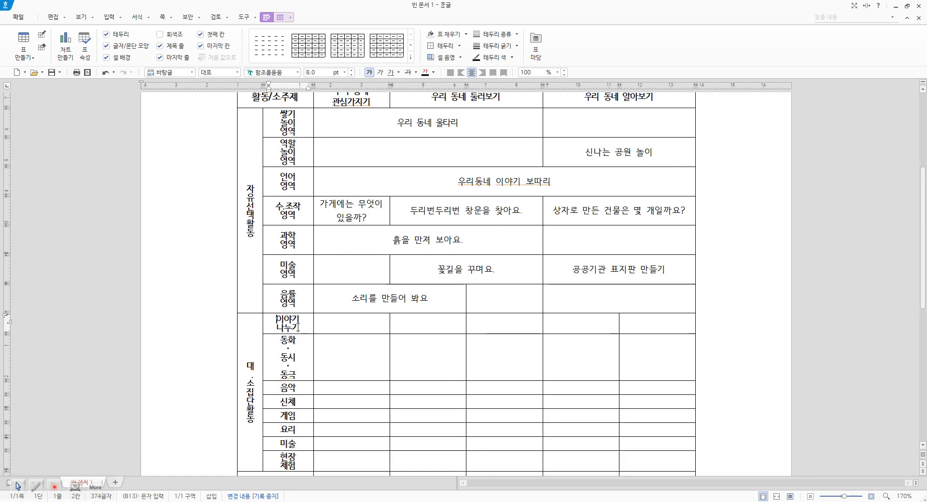
{"action": "left_click_drag", "start_coordinate": [299, 328], "coordinate": [667, 304]}
{"action": "key", "text": "h"}
{"action": "scroll", "coordinate": [557, 296], "scroll_direction": "down", "scroll_amount": 2}
{"action": "scroll", "coordinate": [556, 295], "scroll_direction": "up", "scroll_amount": 8}
{"action": "scroll", "coordinate": [557, 296], "scroll_direction": "down", "scroll_amount": 10}
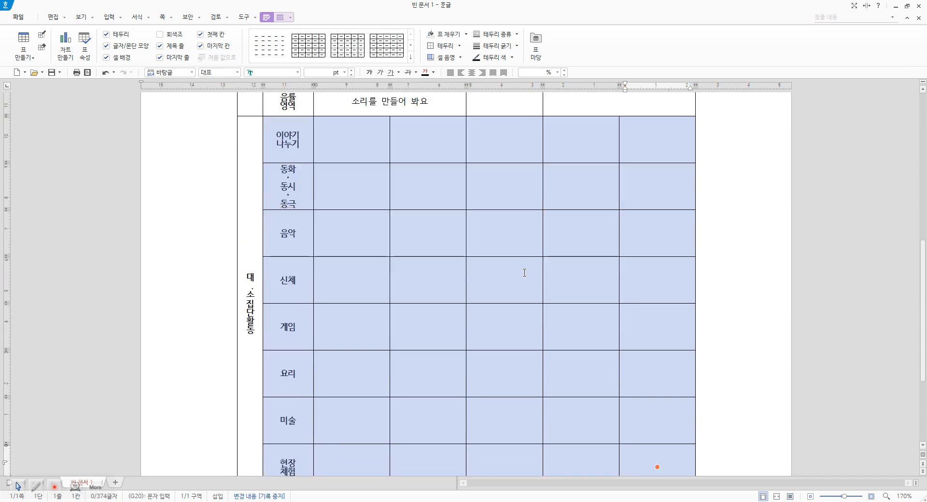
{"action": "scroll", "coordinate": [309, 232], "scroll_direction": "up", "scroll_amount": 3}
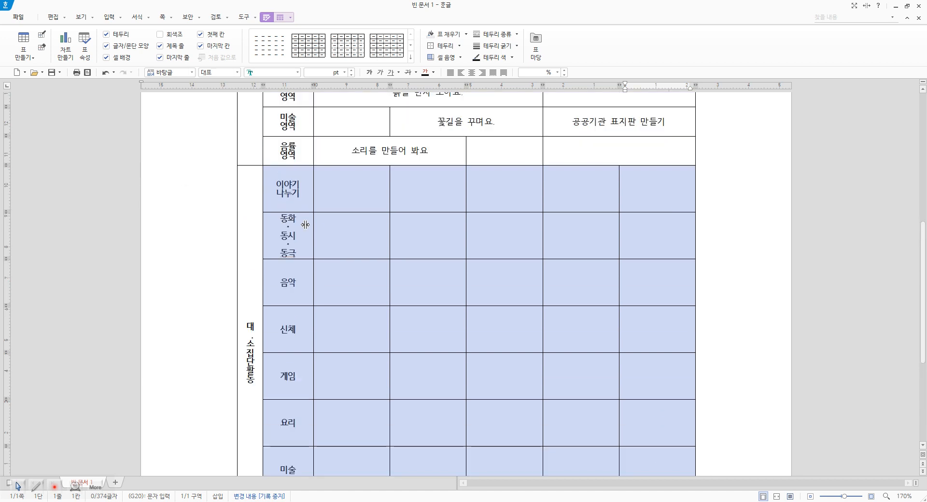
{"action": "left_click", "coordinate": [295, 223]}
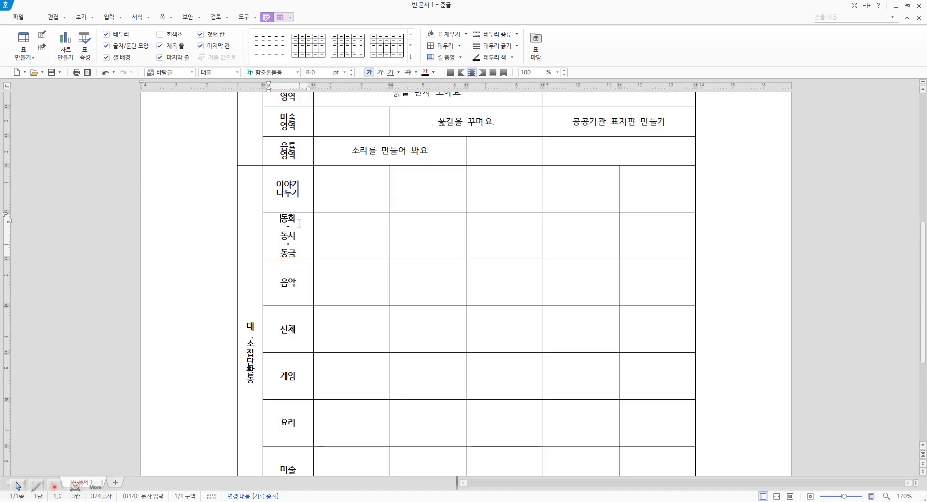
{"action": "key", "text": "ctrl+z"}
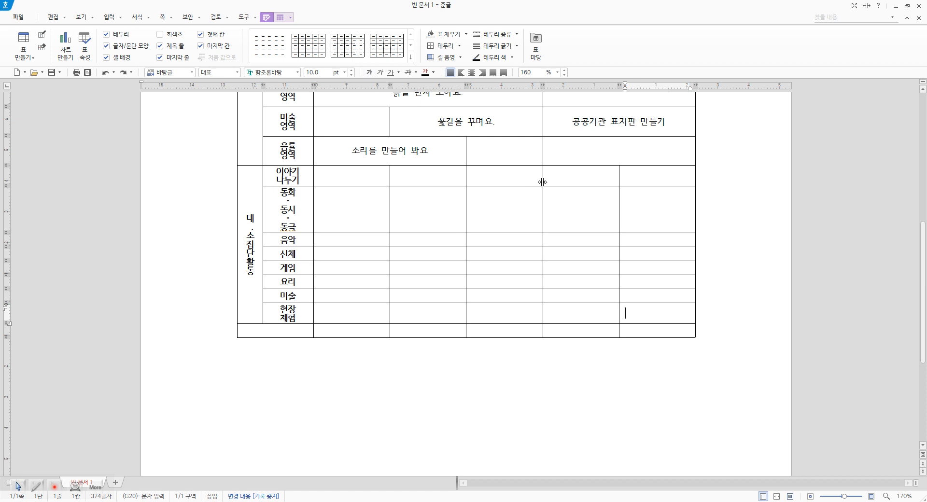
Merge the 29일–31일 cells in the 이야기나누기 row, and merge 28일–29일 and 30일–31일 in the 동화·동시·동극 row.
{"action": "left_click_drag", "start_coordinate": [498, 179], "coordinate": [656, 176]}
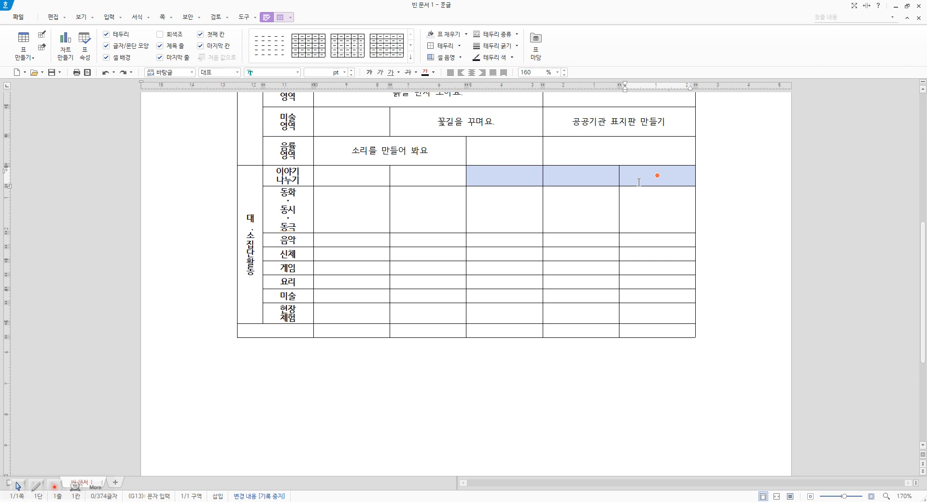
{"action": "key", "text": "m"}
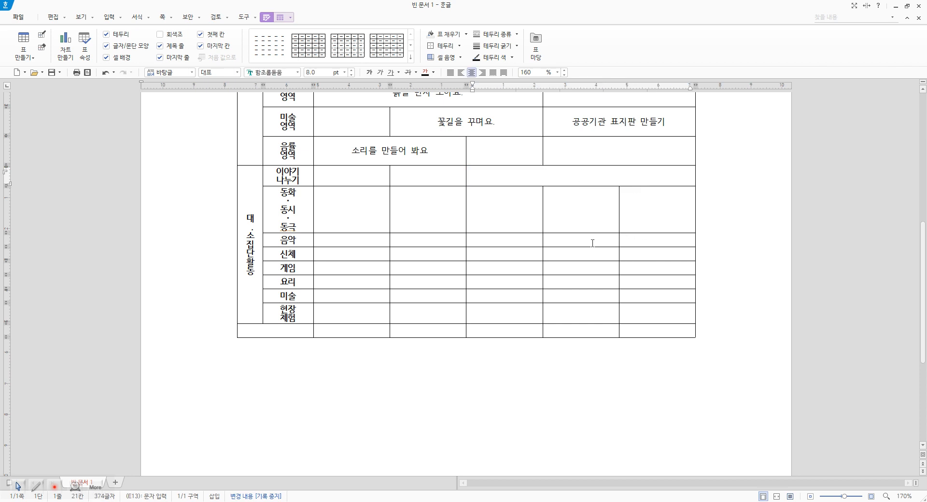
{"action": "left_click_drag", "start_coordinate": [461, 209], "coordinate": [489, 208]}
{"action": "key", "text": "m"}
{"action": "left_click_drag", "start_coordinate": [591, 212], "coordinate": [654, 207]}
{"action": "key", "text": "m"}
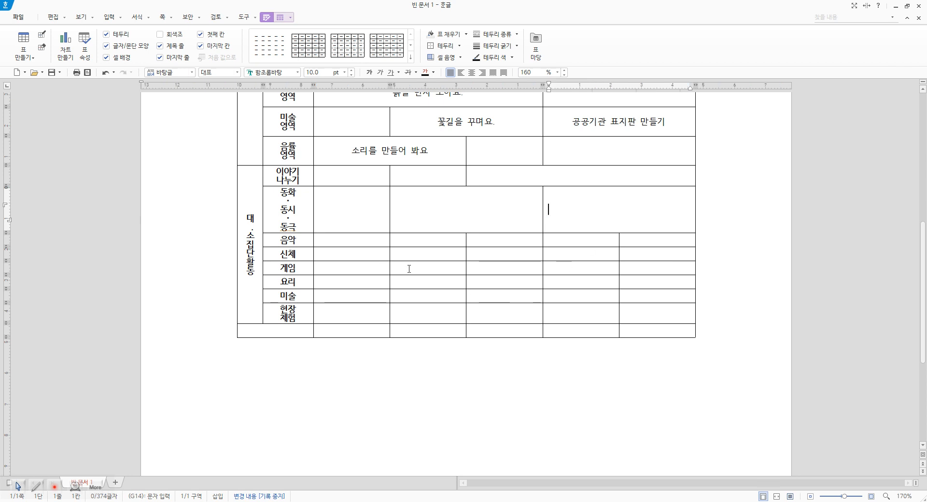
Merge all five day cells in the 음악 row, and merge 27일–29일 and 30일–31일 in the 신체 row.
{"action": "left_click_drag", "start_coordinate": [343, 239], "coordinate": [640, 238]}
{"action": "key", "text": "m"}
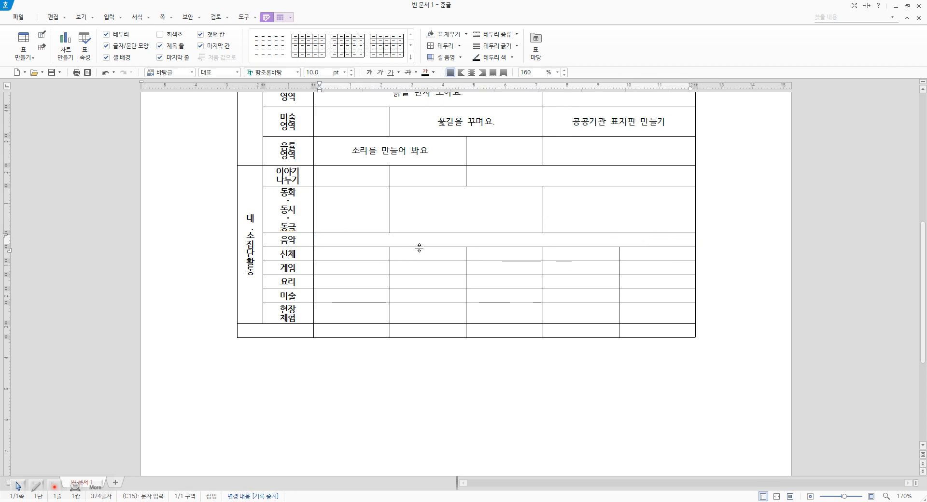
{"action": "left_click_drag", "start_coordinate": [374, 255], "coordinate": [493, 252]}
{"action": "key", "text": "m"}
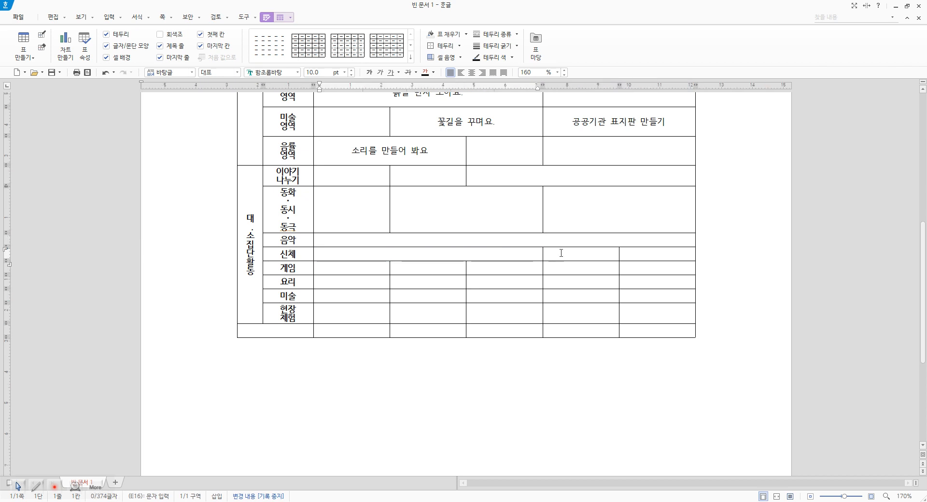
{"action": "left_click_drag", "start_coordinate": [558, 253], "coordinate": [652, 254]}
{"action": "key", "text": "m"}
{"action": "key", "text": "Escape"}
Merge 27일–28일 and 29일–30일 in the 게임 row, and merge the 28일–30일 cells in the 요리 row.
{"action": "left_click_drag", "start_coordinate": [357, 269], "coordinate": [420, 269]}
{"action": "key", "text": "m"}
{"action": "left_click_drag", "start_coordinate": [516, 271], "coordinate": [586, 266]}
{"action": "key", "text": "m"}
{"action": "key", "text": "Escape"}
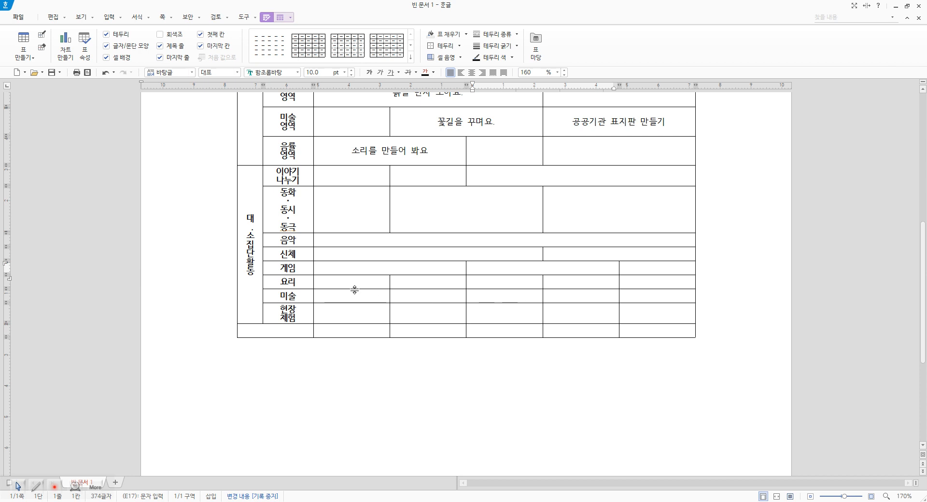
{"action": "left_click_drag", "start_coordinate": [416, 286], "coordinate": [587, 281]}
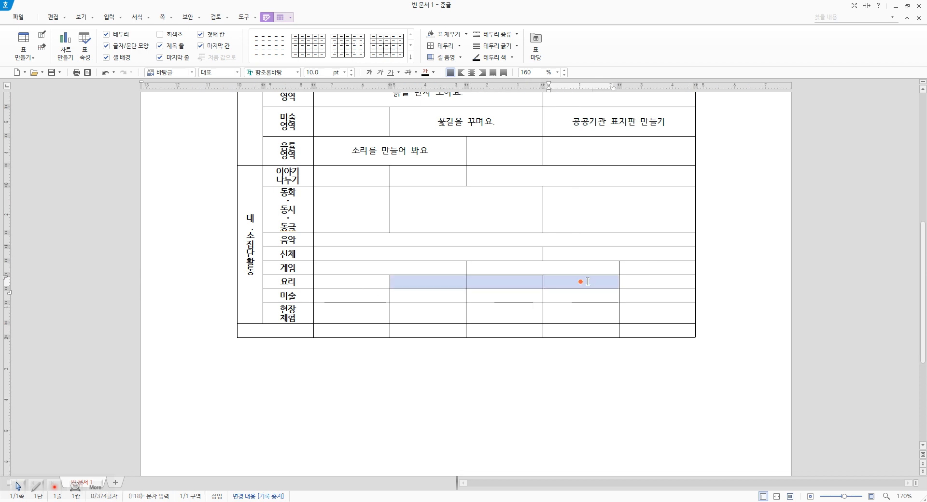
{"action": "key", "text": "m"}
{"action": "key", "text": "Escape"}
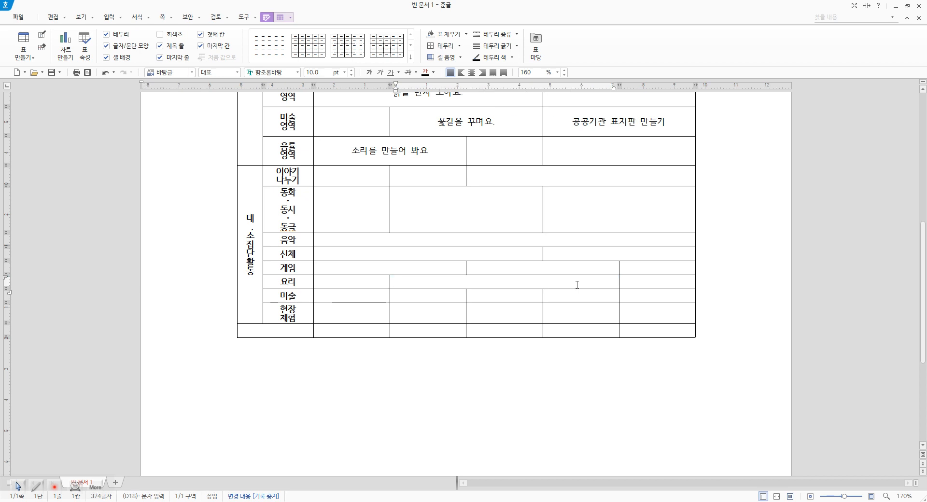
Merge 27일–28일 and 30일–31일 in the lower 미술 row, and merge all five day cells in the table's last row.
{"action": "left_click_drag", "start_coordinate": [369, 296], "coordinate": [426, 295]}
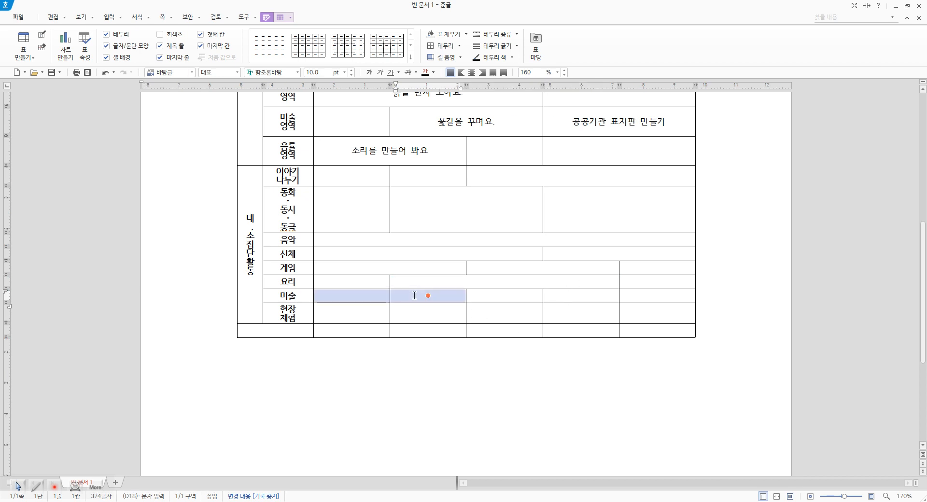
{"action": "key", "text": "m"}
{"action": "left_click_drag", "start_coordinate": [598, 294], "coordinate": [636, 298]}
{"action": "key", "text": "m"}
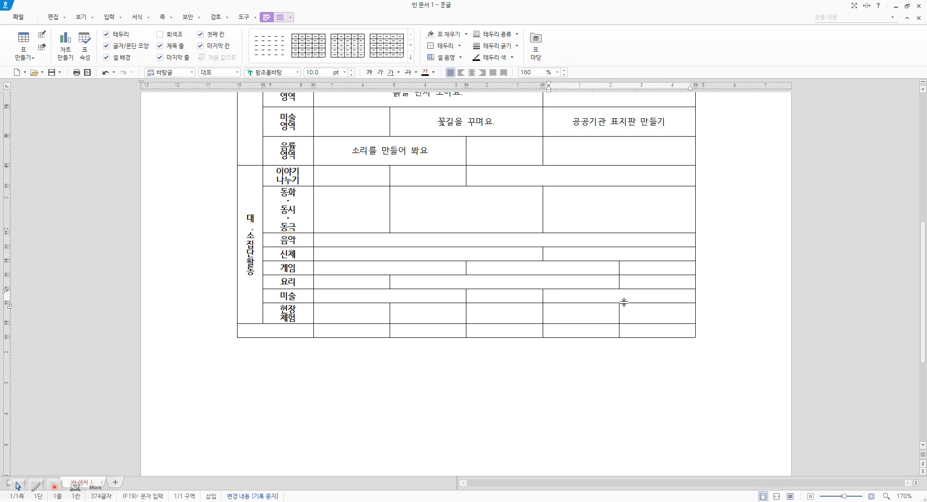
{"action": "left_click_drag", "start_coordinate": [356, 328], "coordinate": [658, 329]}
{"action": "key", "text": "m"}
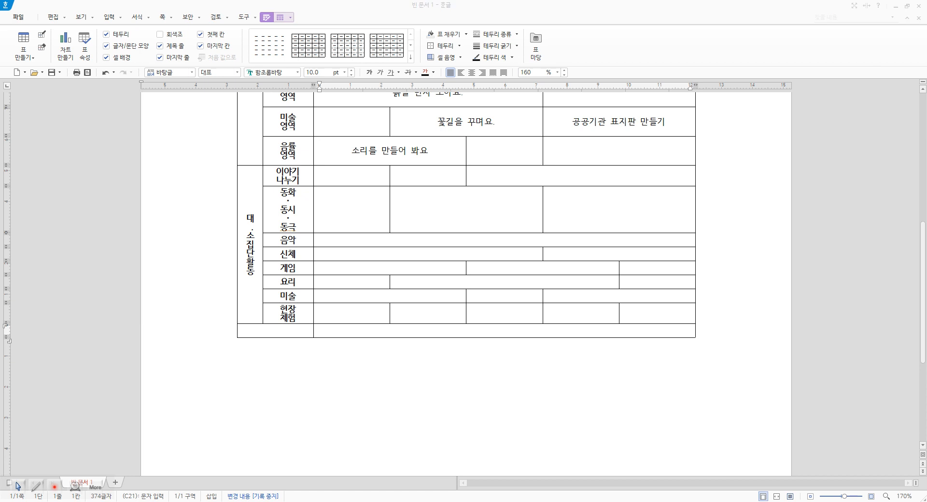
Paste only the copied contents into the table's last row and into the day cells of the 대·소집단활동 rows.
{"action": "left_click", "coordinate": [265, 333]}
{"action": "key", "text": "ctrl+v"}
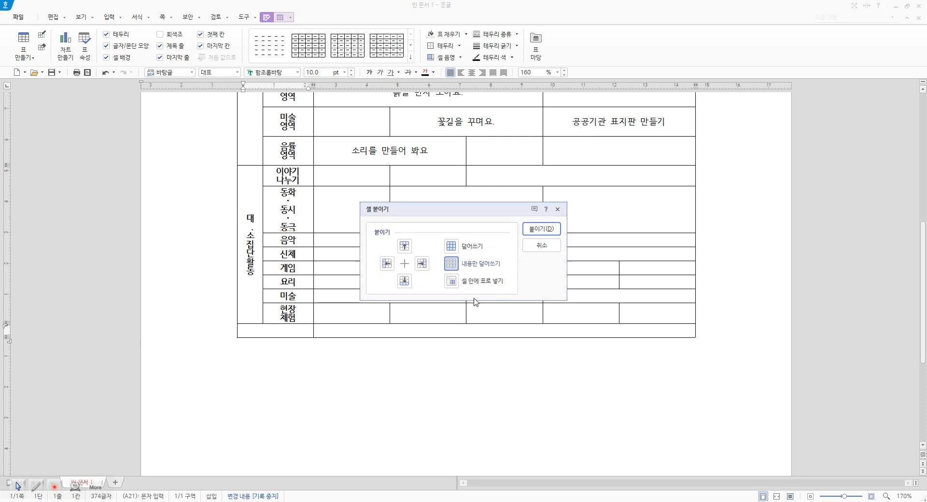
{"action": "left_click", "coordinate": [541, 229]}
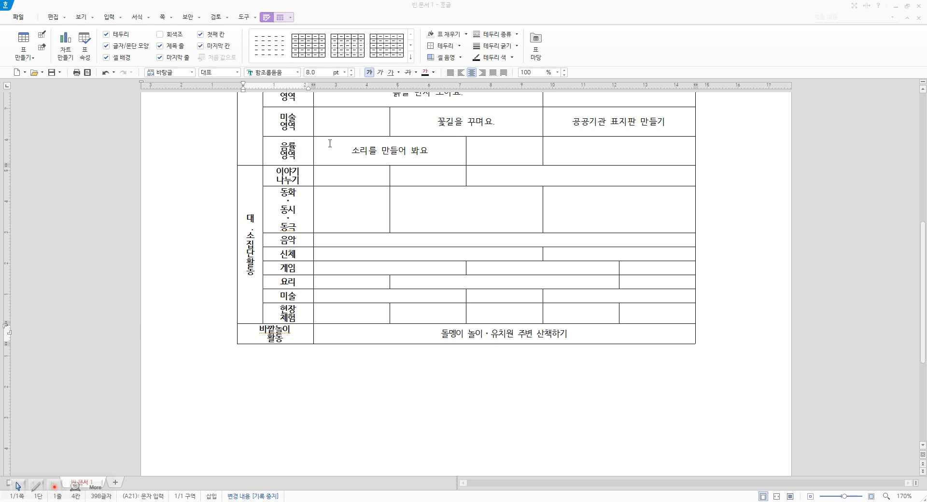
{"action": "left_click", "coordinate": [340, 176]}
{"action": "key", "text": "ctrl+v"}
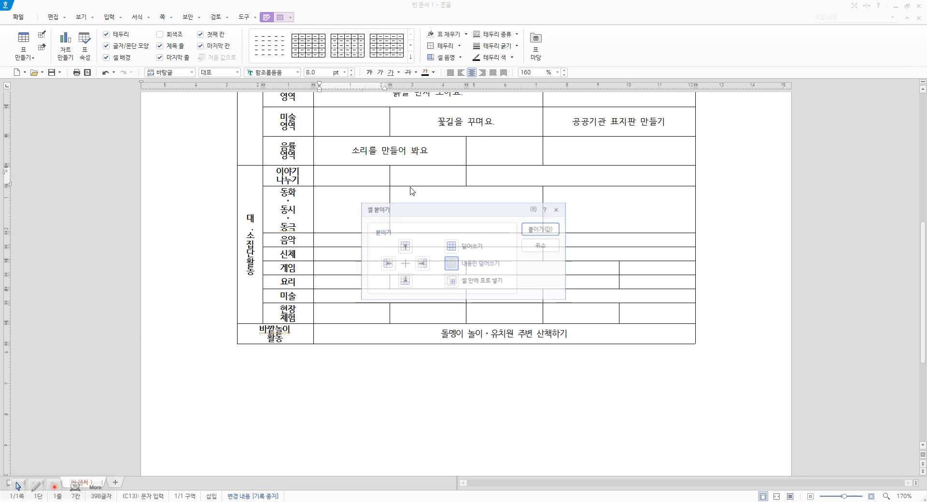
{"action": "left_click", "coordinate": [540, 229]}
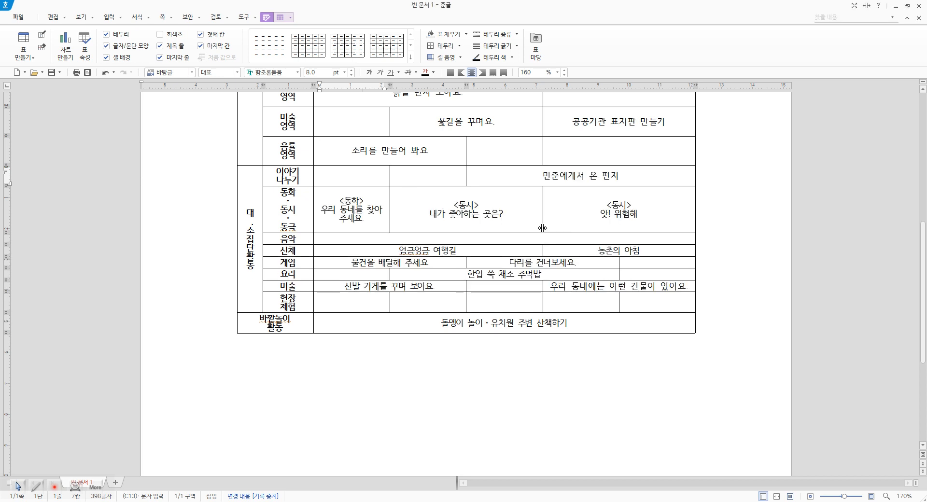
Review the filled weekly plan table from the header rows through the 바깥놀이 활동 row, checking the merged activity cells.
{"action": "scroll", "coordinate": [587, 280], "scroll_direction": "up", "scroll_amount": 3}
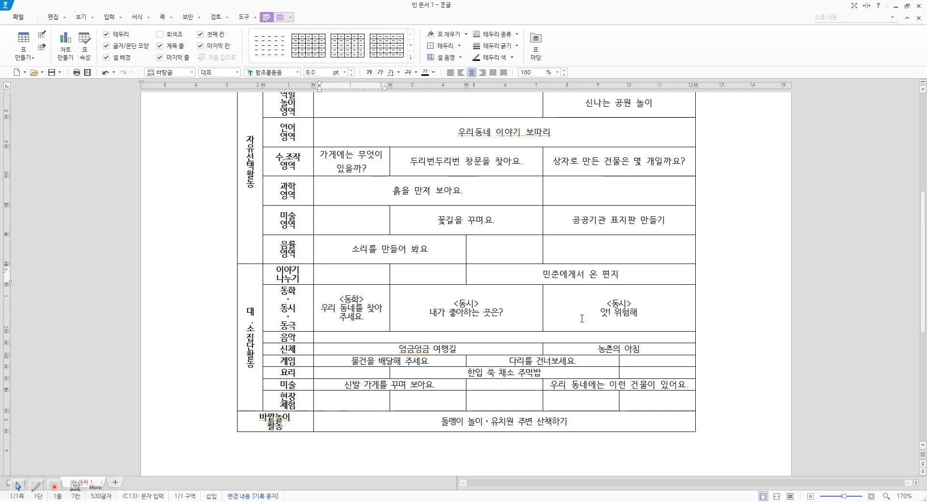
{"action": "scroll", "coordinate": [604, 314], "scroll_direction": "up", "scroll_amount": 8}
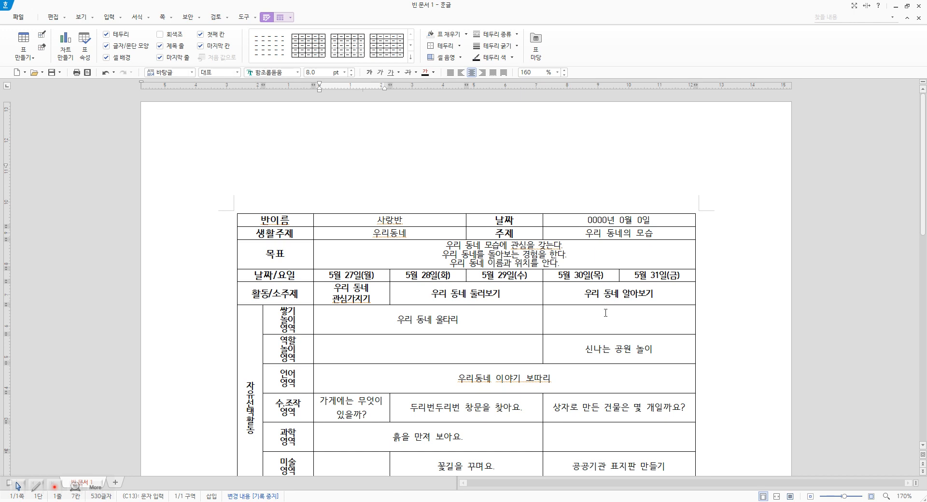
{"action": "scroll", "coordinate": [606, 313], "scroll_direction": "down", "scroll_amount": 12}
{"action": "scroll", "coordinate": [607, 316], "scroll_direction": "up", "scroll_amount": 8}
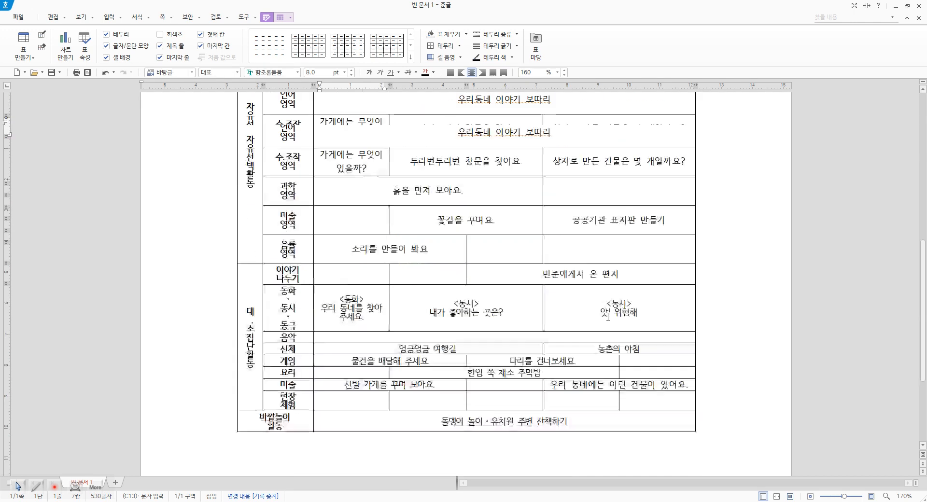
{"action": "scroll", "coordinate": [608, 318], "scroll_direction": "up", "scroll_amount": 4}
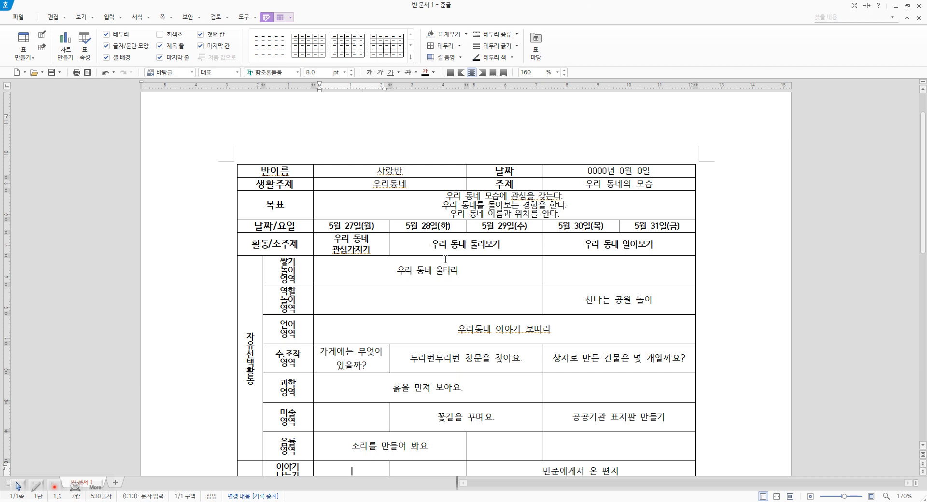
{"action": "left_click_drag", "start_coordinate": [435, 247], "coordinate": [564, 248]}
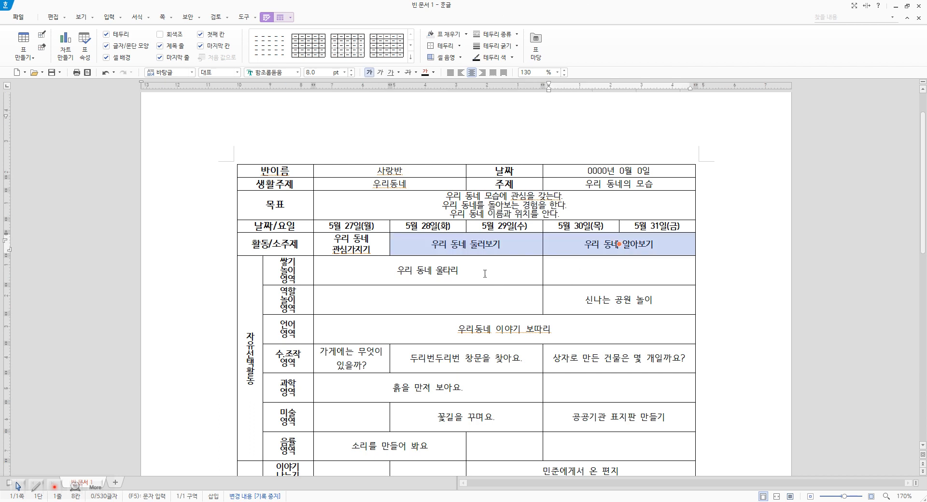
{"action": "left_click_drag", "start_coordinate": [456, 271], "coordinate": [424, 270]}
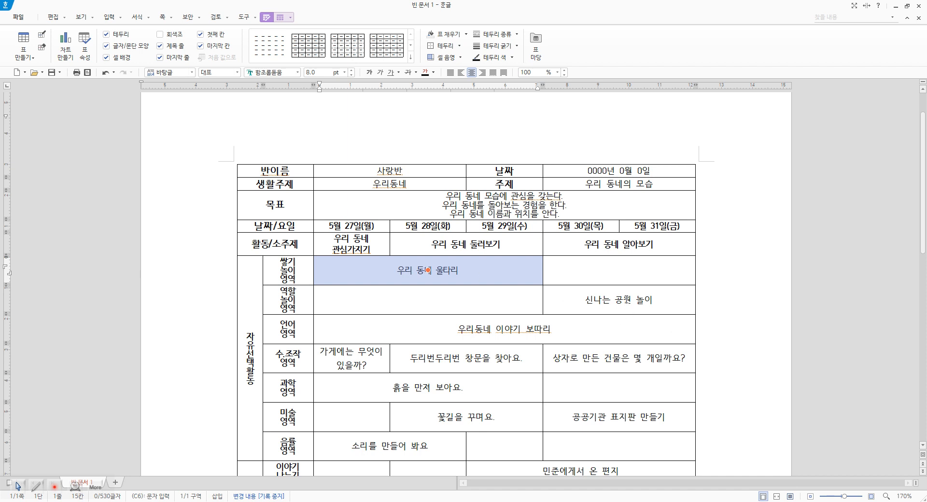
{"action": "left_click", "coordinate": [620, 308]}
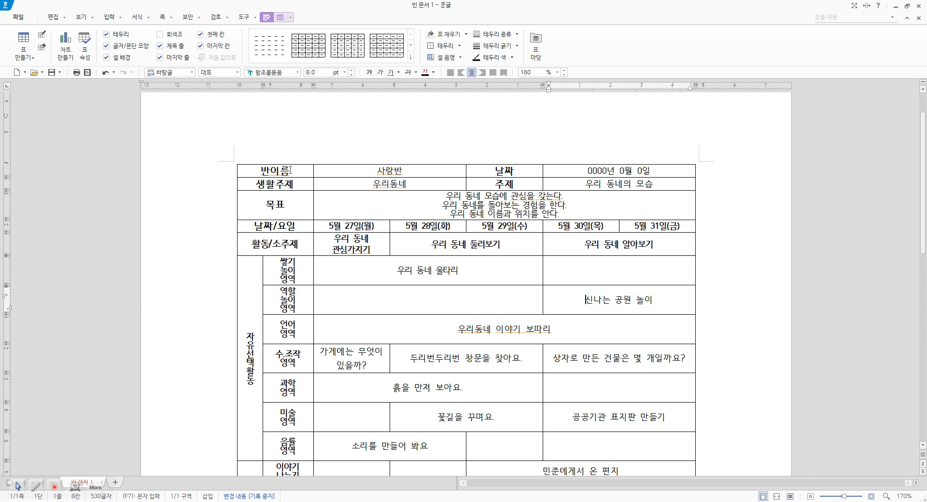
Try to apply the 함초롬돋움 font to the whole table.
{"action": "mouse_move", "coordinate": [290, 169]}
{"action": "left_mouse_down"}
{"action": "mouse_move", "coordinate": [321, 182]}
{"action": "mouse_move", "coordinate": [504, 329]}
{"action": "mouse_move", "coordinate": [505, 473]}
{"action": "mouse_move", "coordinate": [503, 406]}
{"action": "left_mouse_up"}
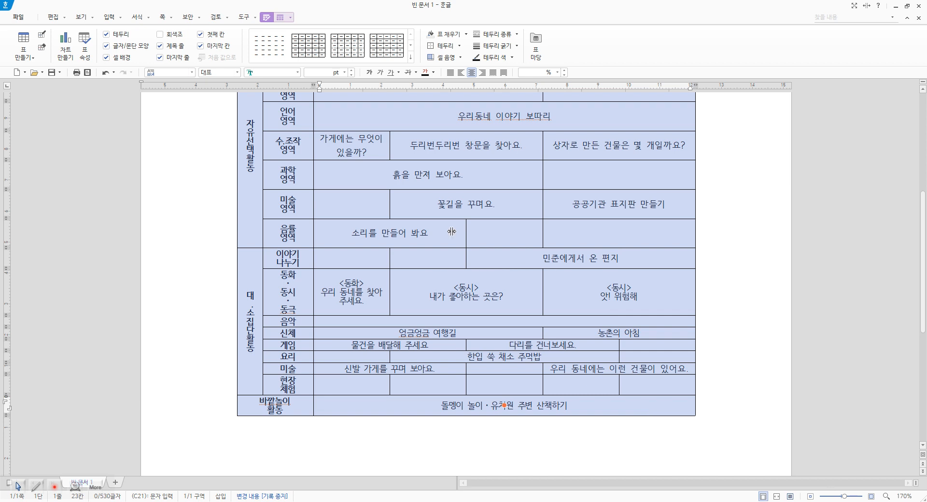
{"action": "scroll", "coordinate": [524, 255], "scroll_direction": "up", "scroll_amount": 5}
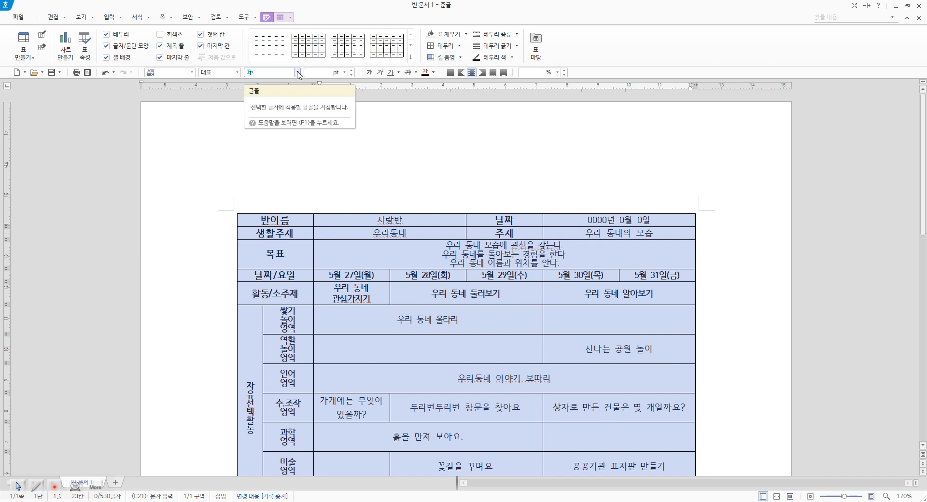
{"action": "left_click", "coordinate": [298, 73]}
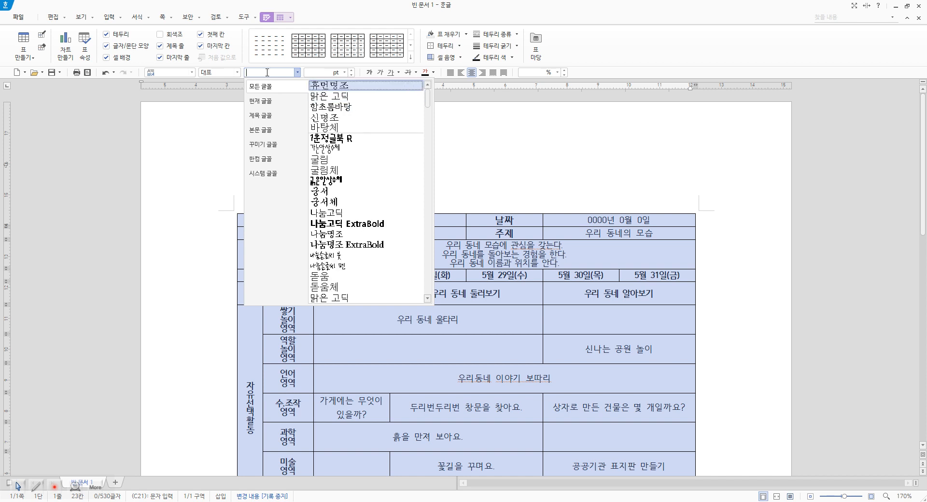
{"action": "type", "text": "함"}
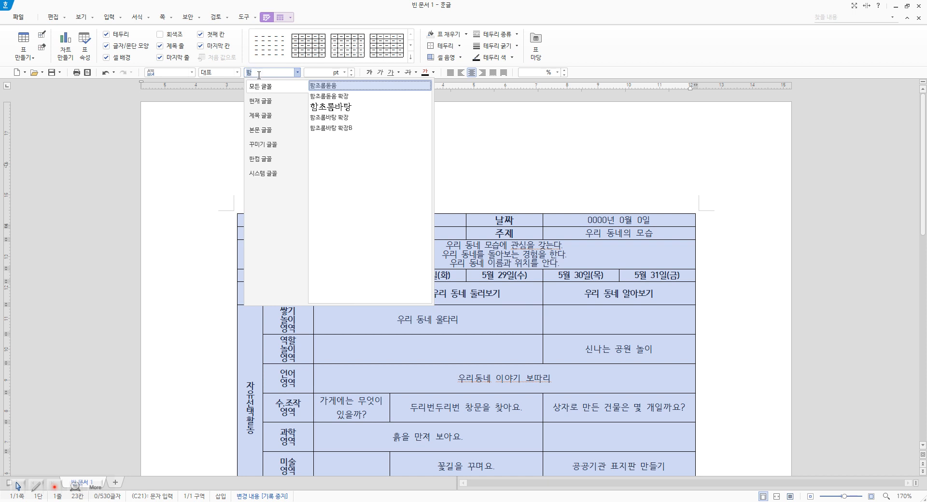
{"action": "left_click", "coordinate": [332, 90]}
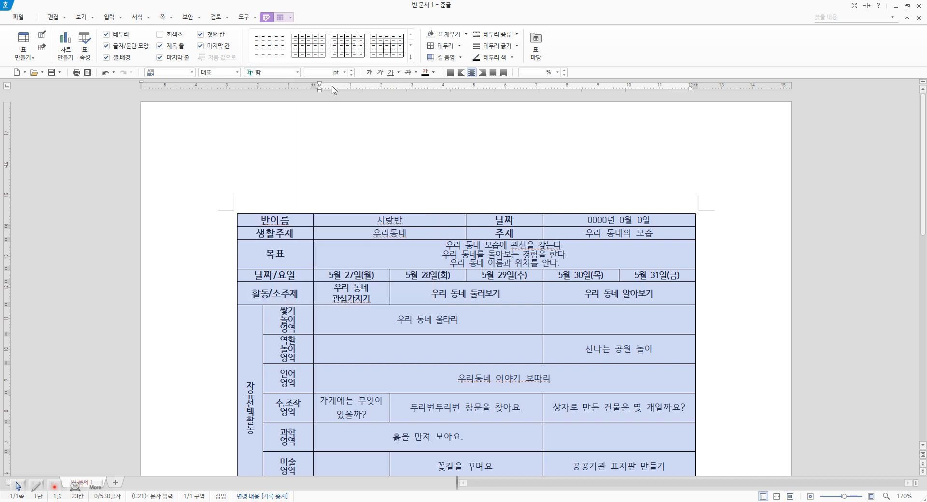
Set the font of the whole table to 함초롬바탕.
{"action": "scroll", "coordinate": [376, 134], "scroll_direction": "down", "scroll_amount": 3}
{"action": "scroll", "coordinate": [521, 293], "scroll_direction": "up", "scroll_amount": 3}
{"action": "left_click", "coordinate": [275, 72]}
{"action": "type", "text": "초롬"}
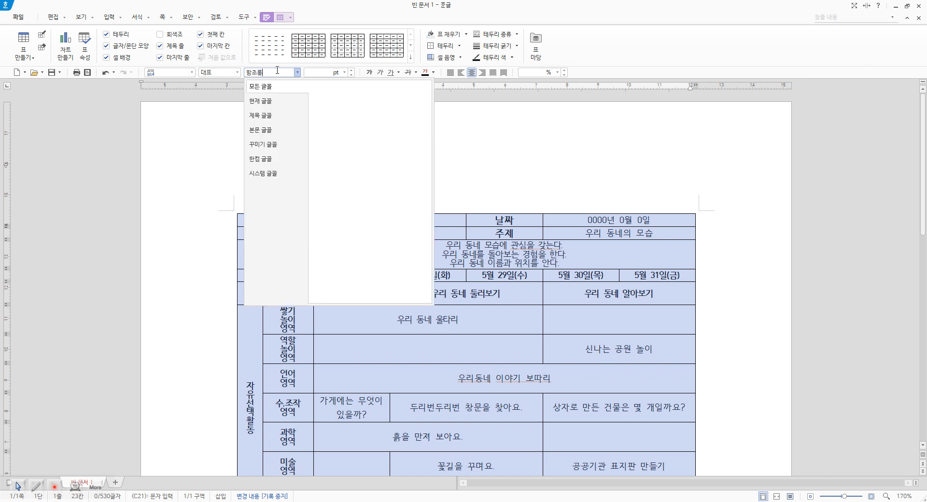
{"action": "key", "text": "BackSpace"}
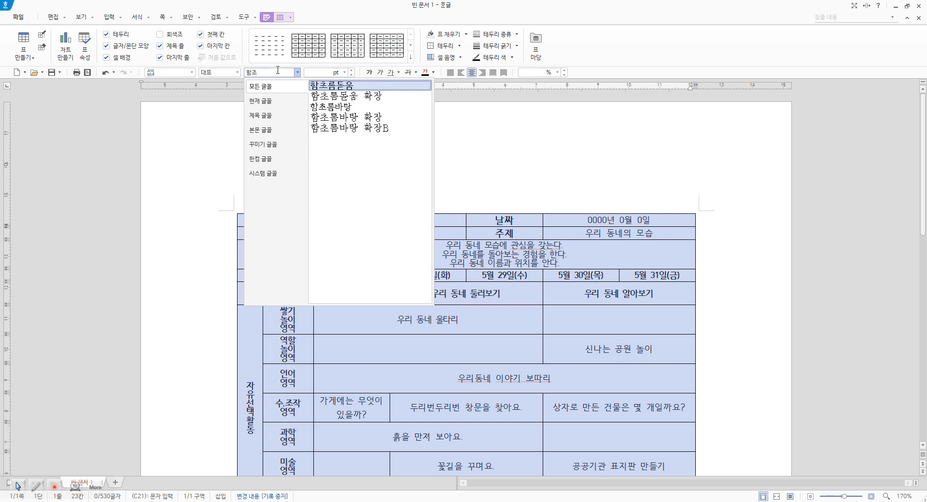
{"action": "left_click", "coordinate": [337, 107]}
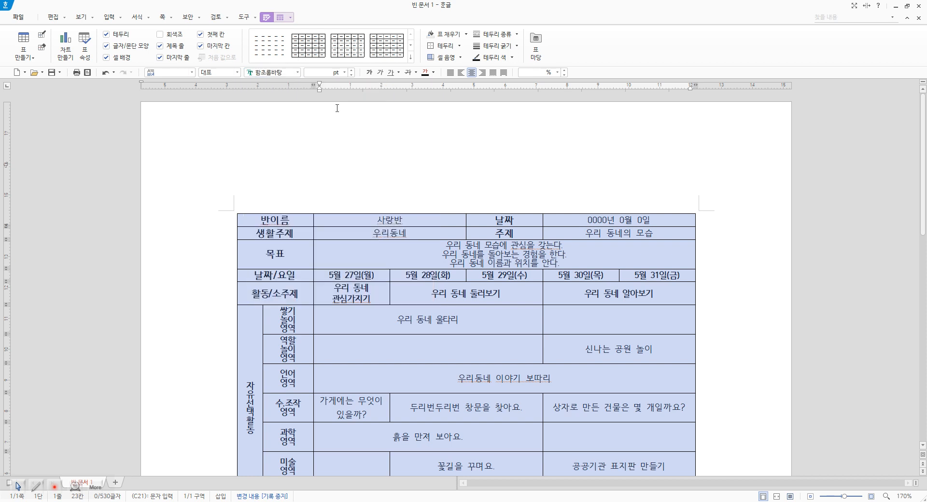
{"action": "scroll", "coordinate": [412, 163], "scroll_direction": "down", "scroll_amount": 5}
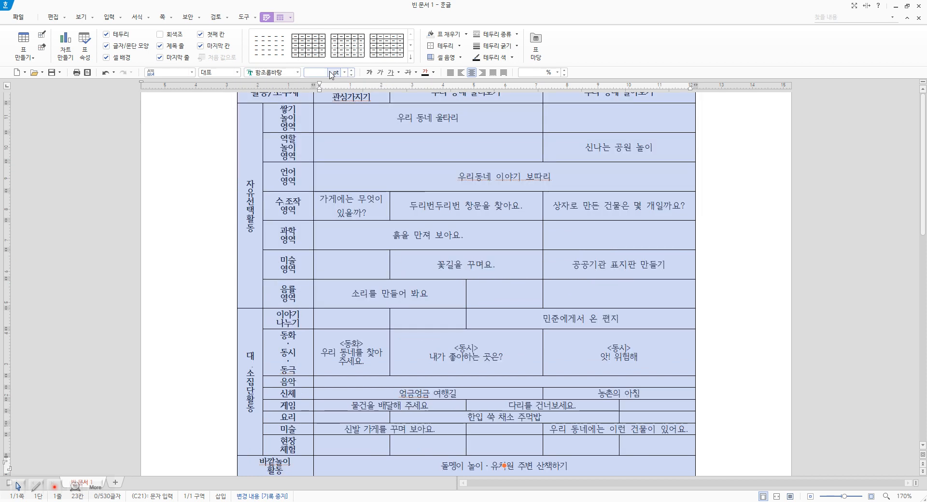
{"action": "scroll", "coordinate": [412, 163], "scroll_direction": "up", "scroll_amount": 5}
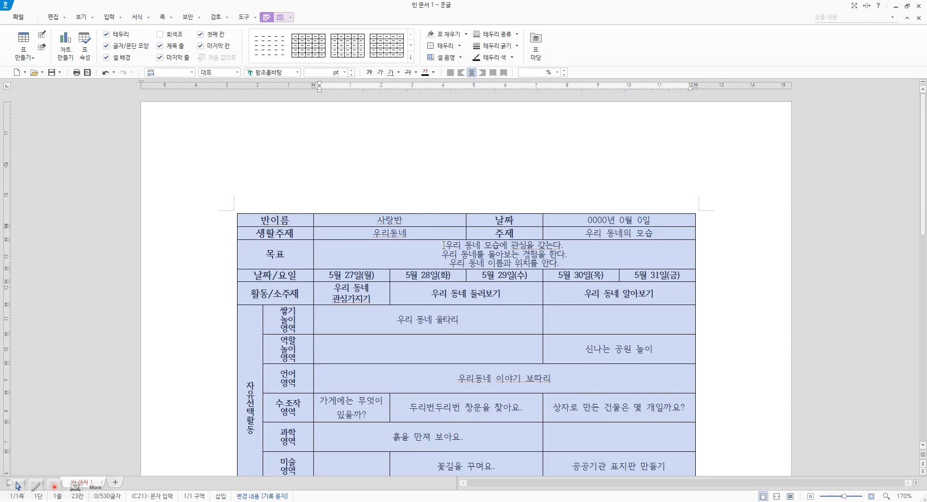
{"action": "left_click", "coordinate": [417, 263]}
{"action": "key", "text": "Escape"}
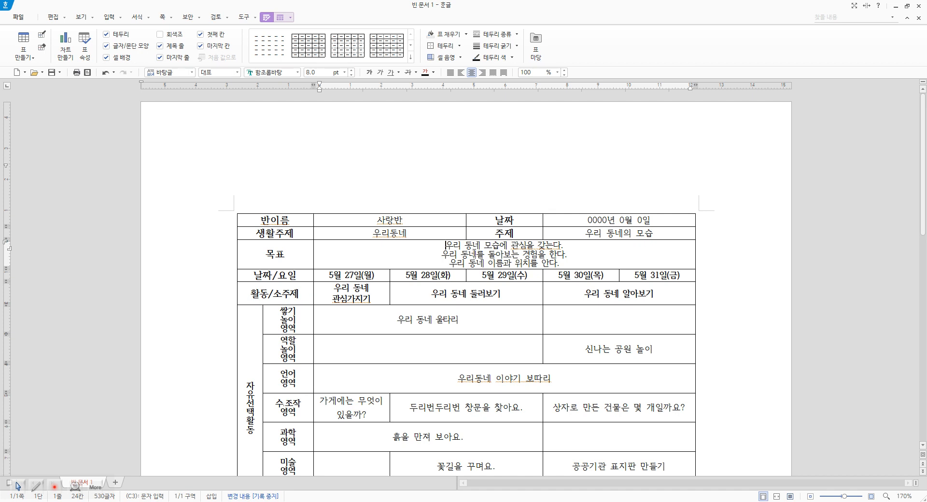
Set the font of all table cells to 함초롬돋움.
{"action": "left_click_drag", "start_coordinate": [290, 223], "coordinate": [503, 448]}
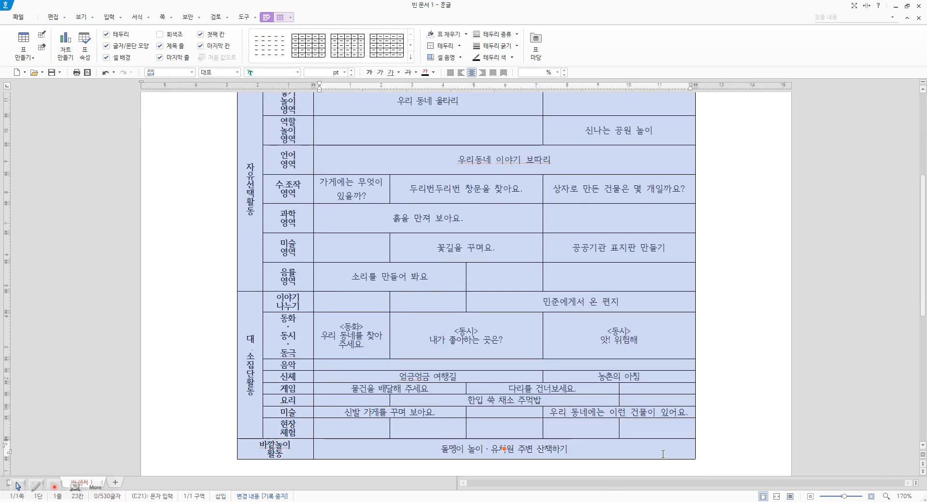
{"action": "left_click", "coordinate": [298, 73]}
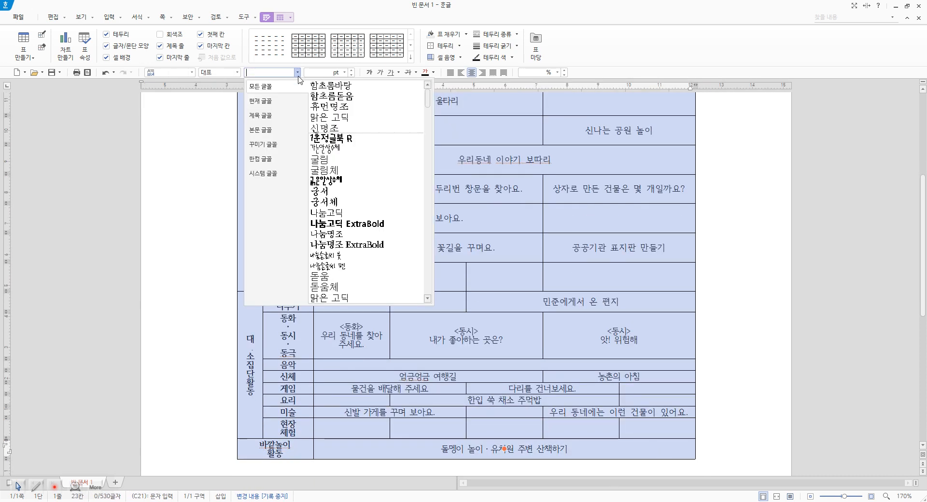
{"action": "left_click", "coordinate": [340, 96]}
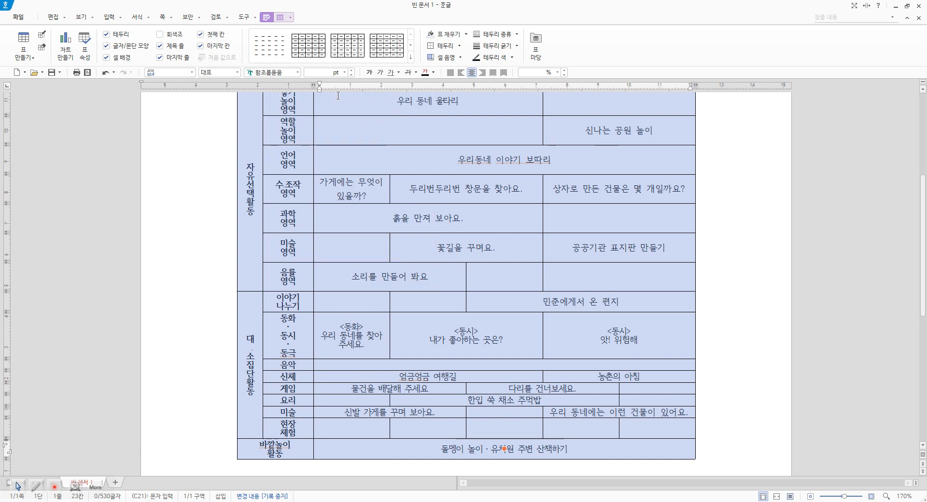
{"action": "left_click", "coordinate": [521, 240]}
{"action": "scroll", "coordinate": [459, 251], "scroll_direction": "up", "scroll_amount": 5}
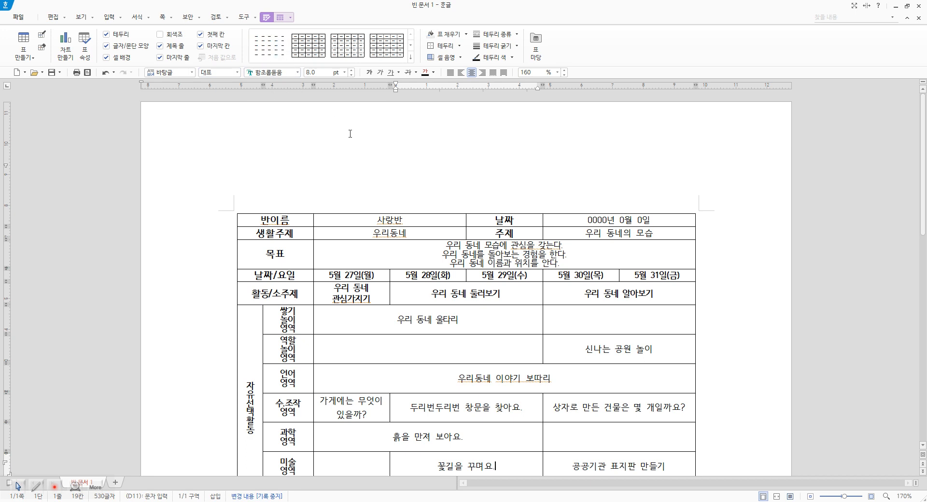
Set the font size of the whole table to 8 pt.
{"action": "scroll", "coordinate": [479, 280], "scroll_direction": "down", "scroll_amount": 1}
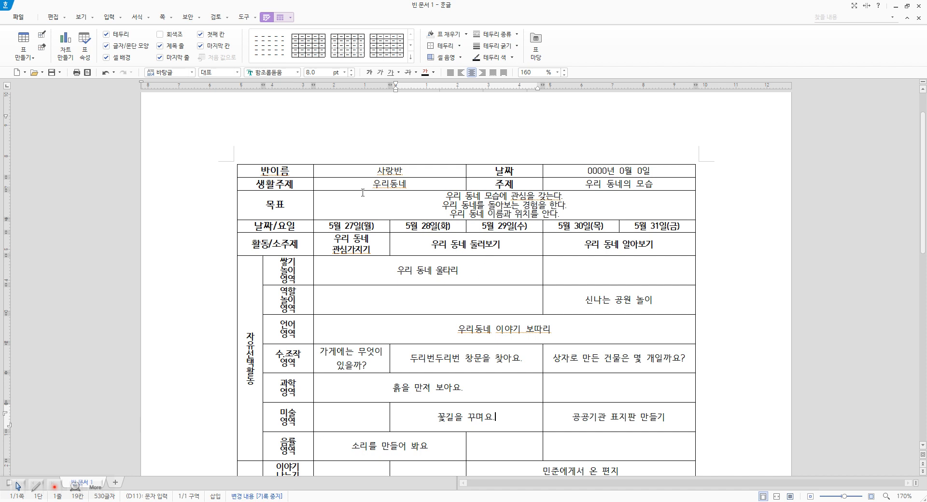
{"action": "left_click_drag", "start_coordinate": [271, 172], "coordinate": [664, 454]}
{"action": "left_click", "coordinate": [320, 72]}
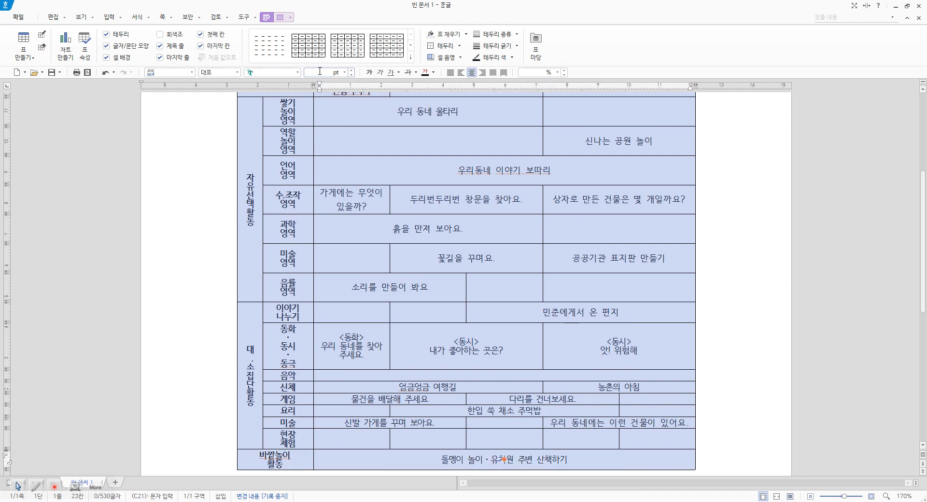
{"action": "scroll", "coordinate": [520, 256], "scroll_direction": "up", "scroll_amount": 3}
{"action": "scroll", "coordinate": [520, 256], "scroll_direction": "up", "scroll_amount": 3}
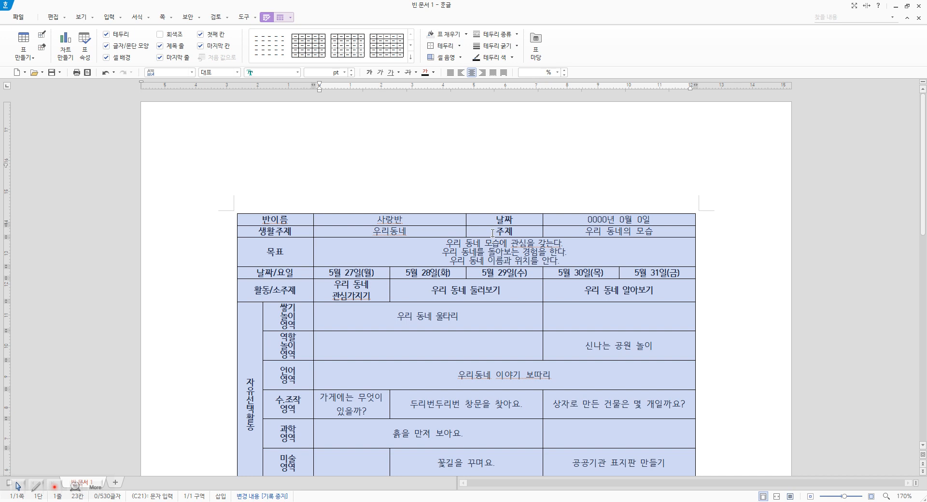
Center-align the text in all cells of the table.
{"action": "left_click", "coordinate": [283, 22]}
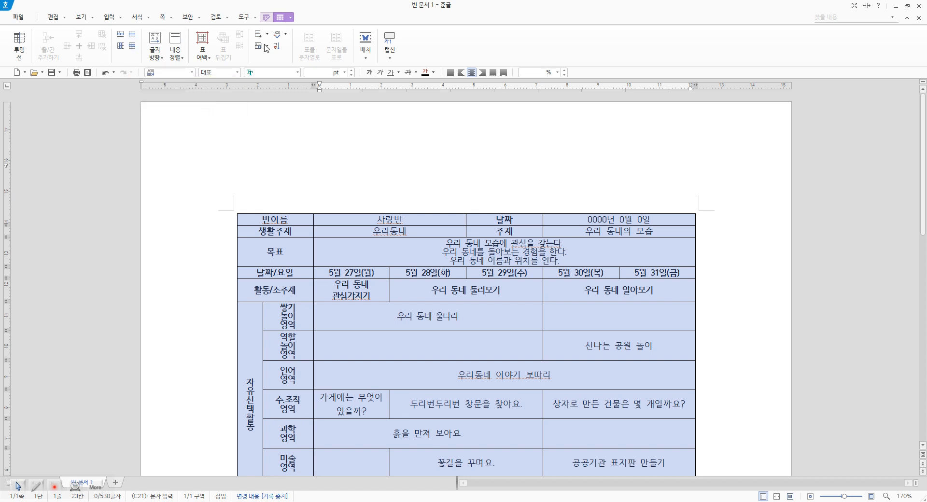
{"action": "left_click", "coordinate": [267, 17]}
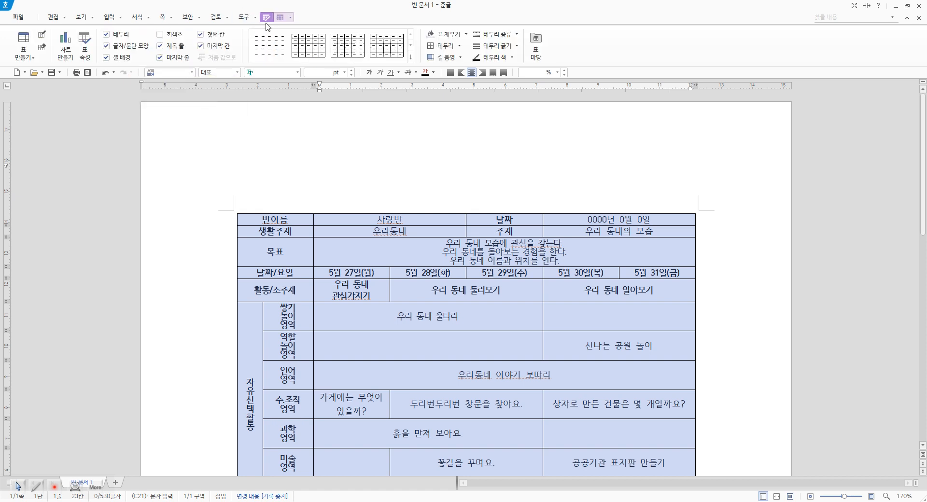
{"action": "left_click", "coordinate": [472, 73]}
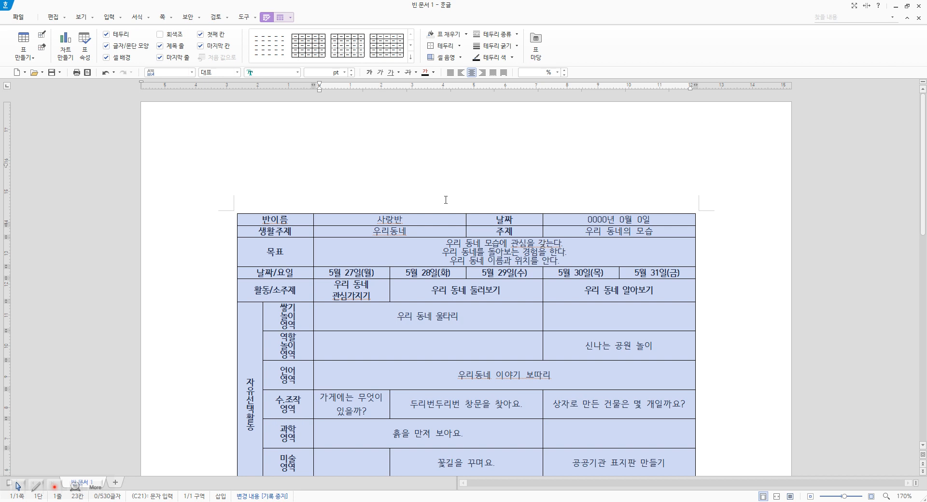
{"action": "left_click", "coordinate": [291, 18]}
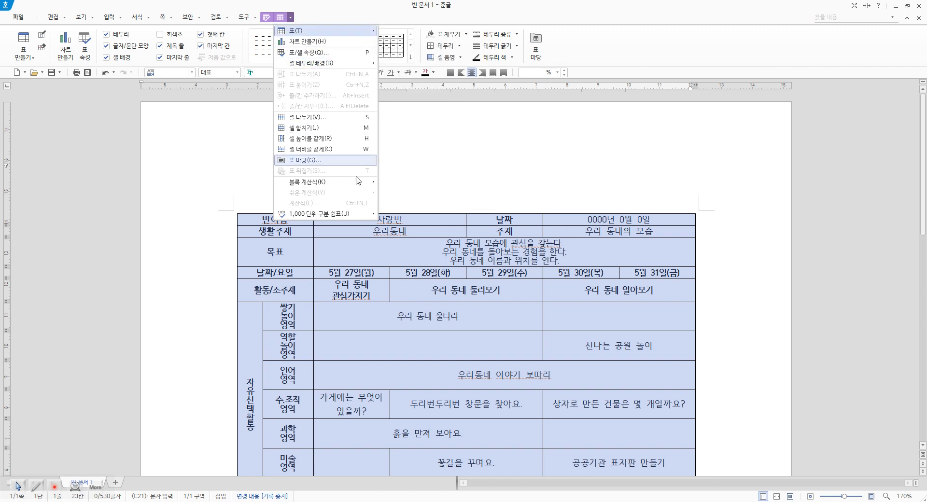
{"action": "left_click", "coordinate": [456, 170]}
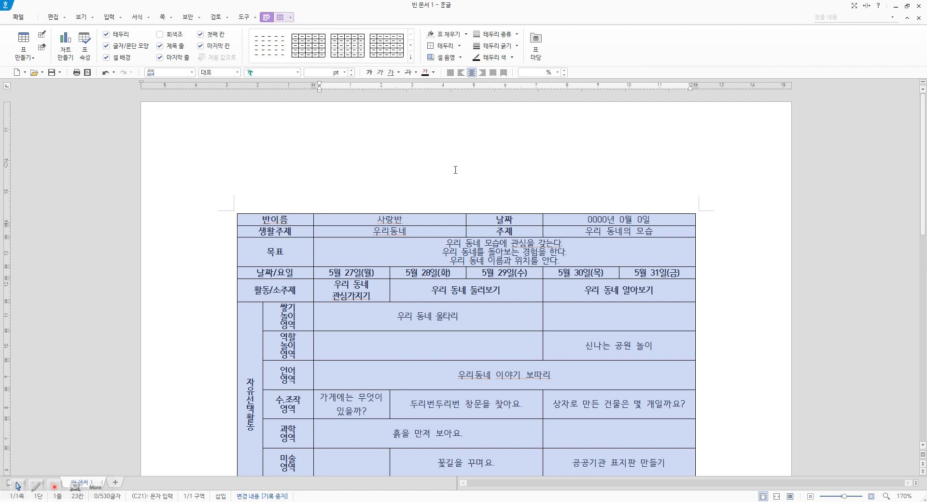
{"action": "left_click", "coordinate": [420, 221]}
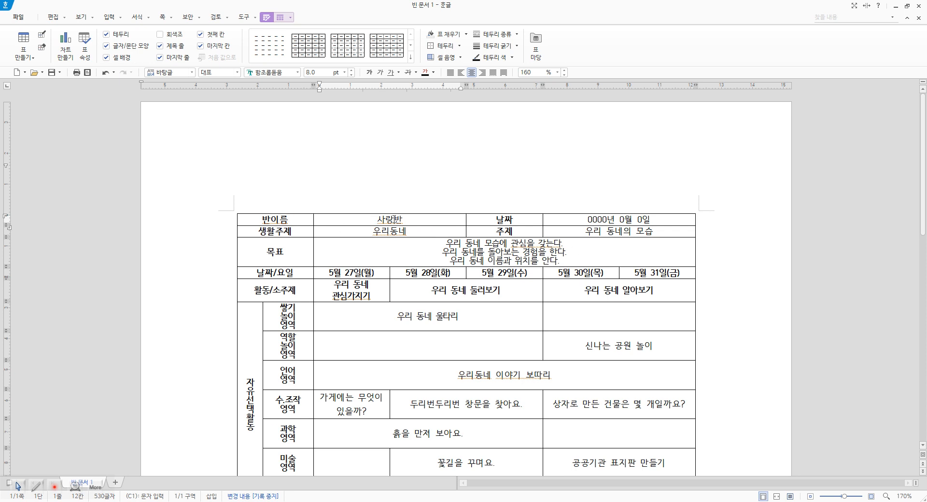
Examine the layout of the whole weekly plan table at several zoom levels.
{"action": "right_click", "coordinate": [394, 220]}
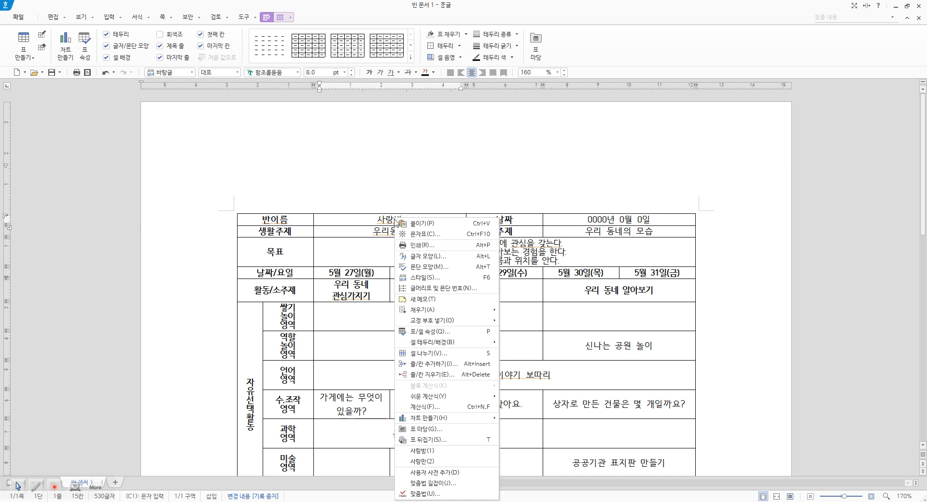
{"action": "left_click", "coordinate": [378, 219]}
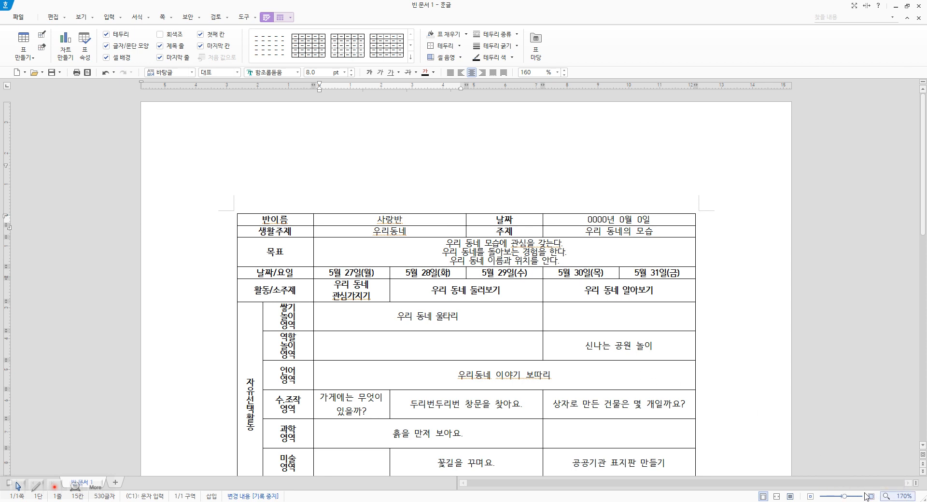
{"action": "left_click", "coordinate": [832, 496]}
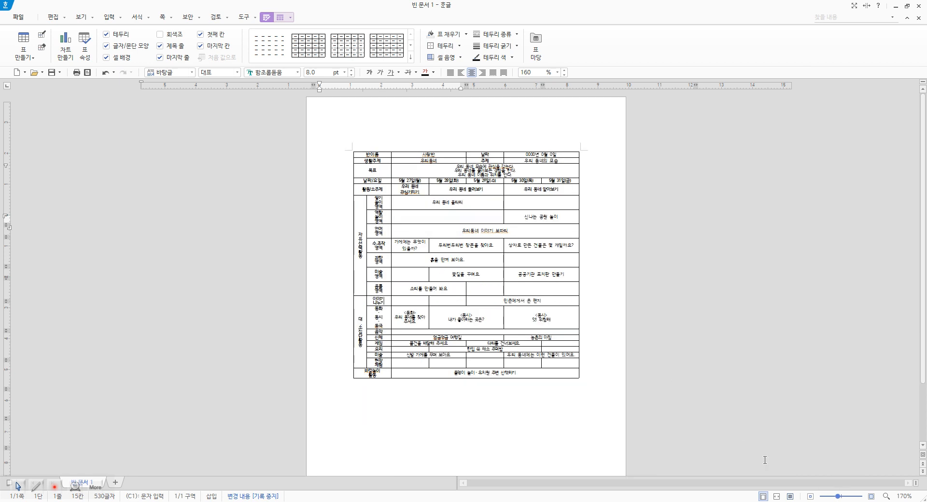
{"action": "left_click_drag", "start_coordinate": [833, 498], "coordinate": [848, 497]}
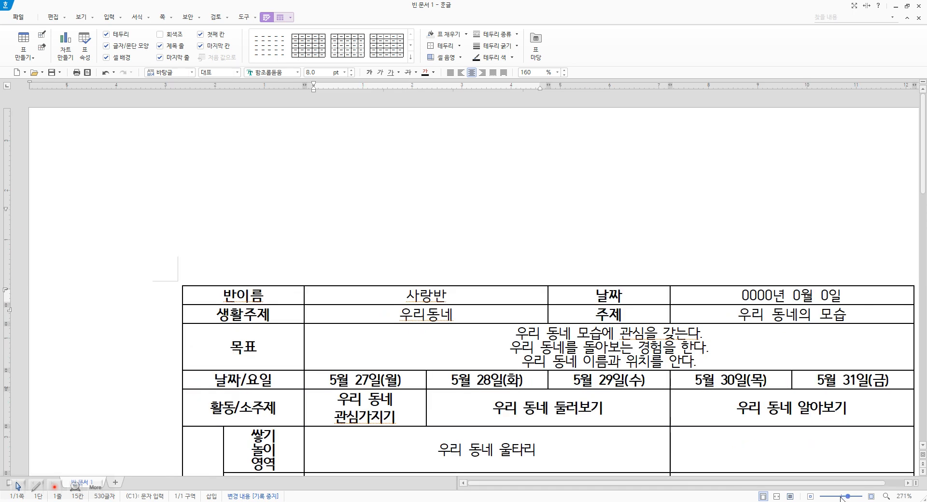
{"action": "left_click", "coordinate": [841, 497]}
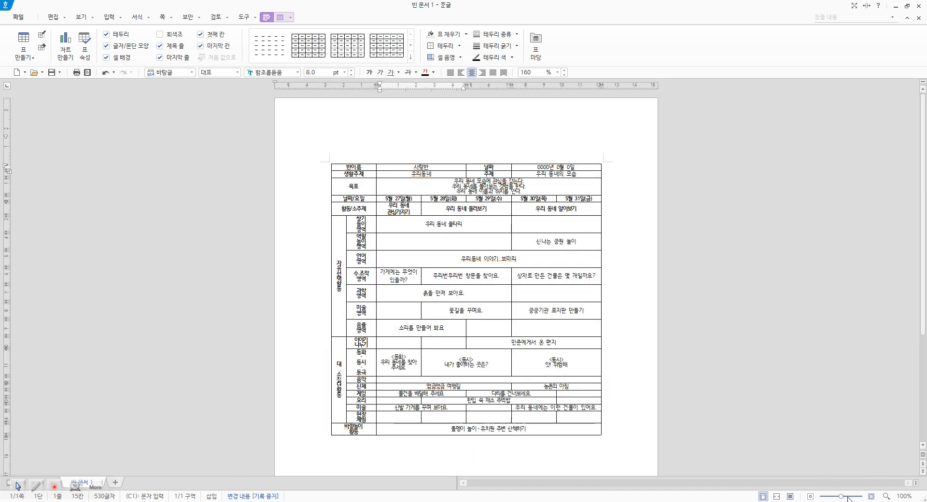
{"action": "left_click", "coordinate": [847, 497]}
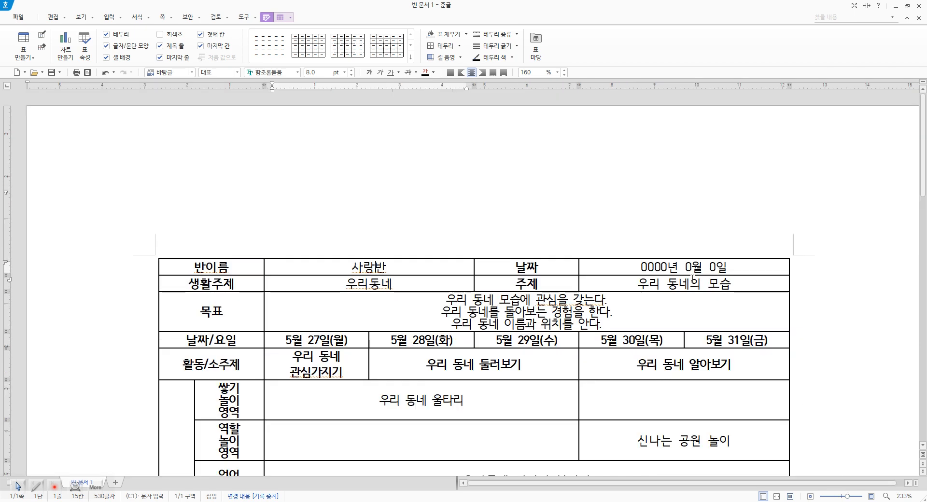
{"action": "scroll", "coordinate": [462, 239], "scroll_direction": "down", "scroll_amount": 5}
{"action": "scroll", "coordinate": [462, 239], "scroll_direction": "up", "scroll_amount": 3}
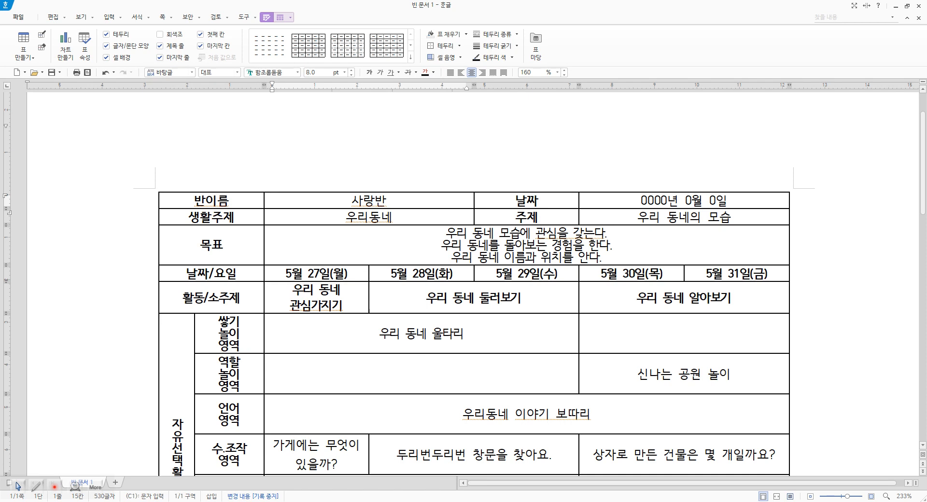
{"action": "left_click", "coordinate": [810, 496]}
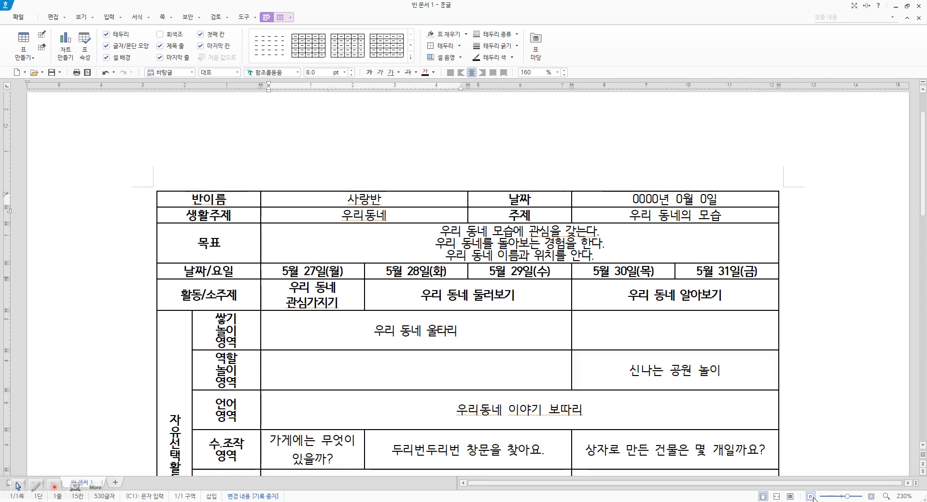
{"action": "left_click", "coordinate": [810, 496]}
{"action": "left_click", "coordinate": [811, 496]}
{"action": "scroll", "coordinate": [502, 300], "scroll_direction": "down", "scroll_amount": 3}
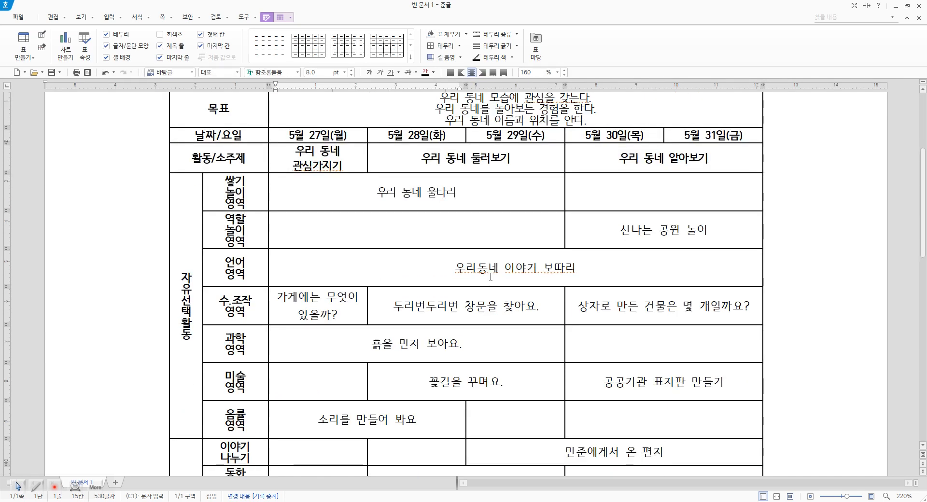
Set the document zoom to fit the page width.
{"action": "left_click", "coordinate": [903, 496]}
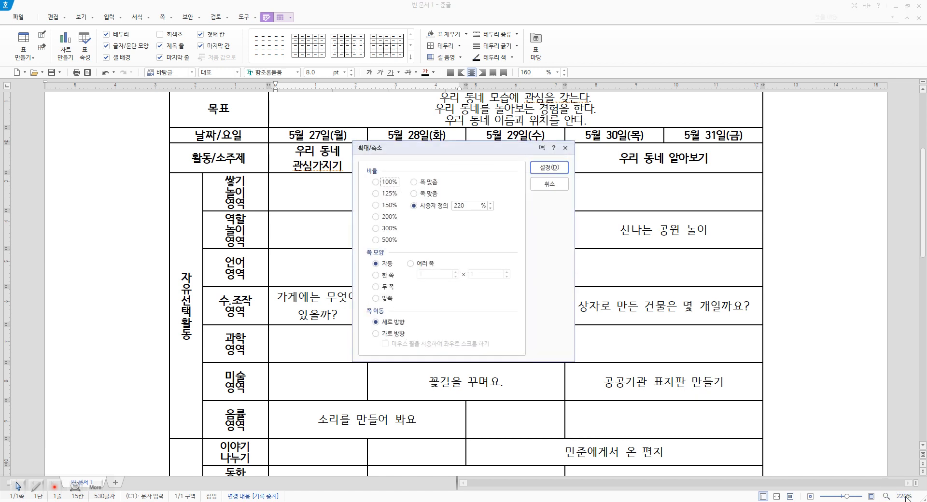
{"action": "left_click", "coordinate": [425, 182]}
{"action": "left_click", "coordinate": [550, 168]}
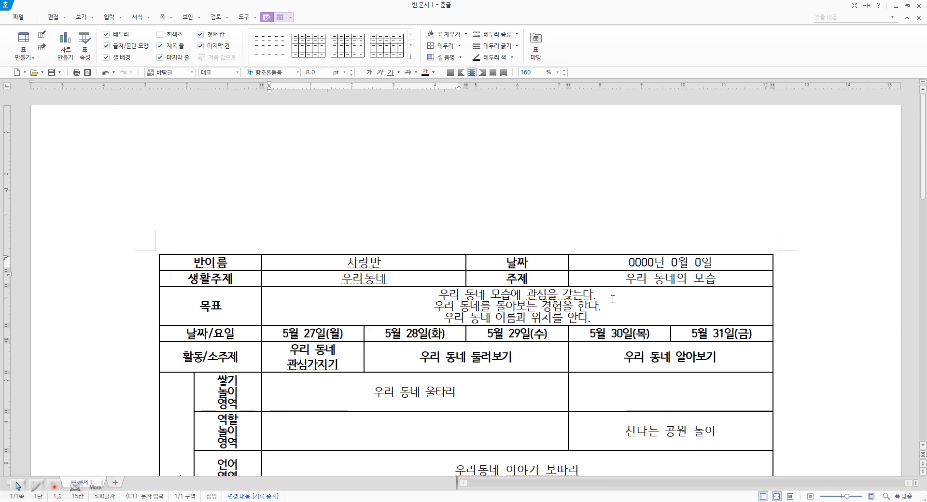
Review the text formatting of the table's label and content cells from the header rows to the group activity section.
{"action": "scroll", "coordinate": [613, 300], "scroll_direction": "down", "scroll_amount": 5}
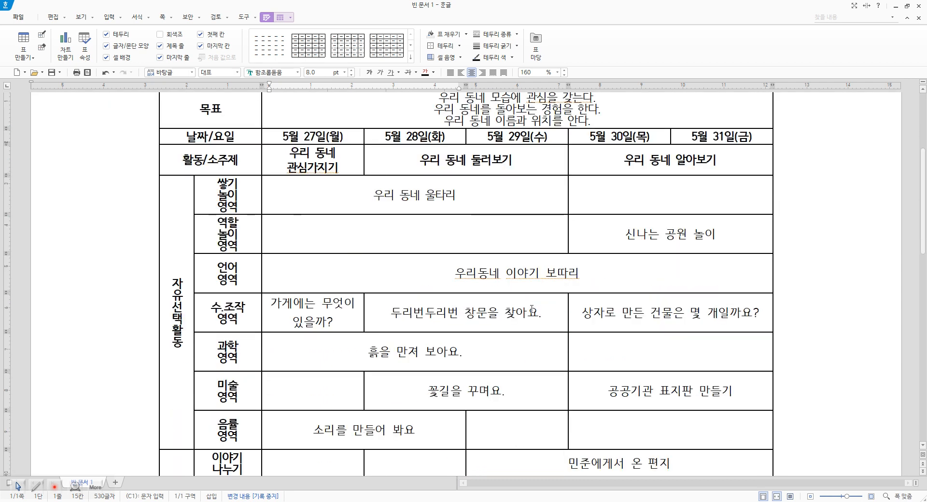
{"action": "scroll", "coordinate": [531, 309], "scroll_direction": "up", "scroll_amount": 5}
{"action": "scroll", "coordinate": [526, 308], "scroll_direction": "down", "scroll_amount": 6}
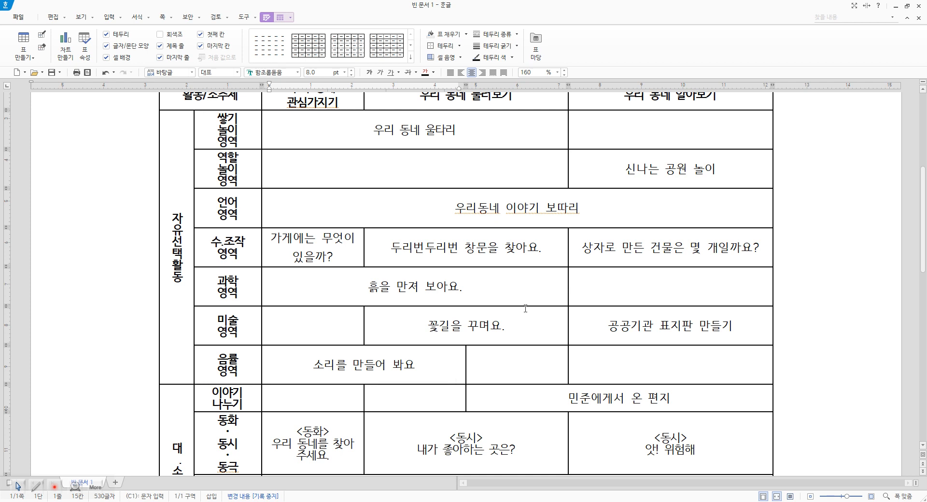
{"action": "scroll", "coordinate": [525, 308], "scroll_direction": "up", "scroll_amount": 5}
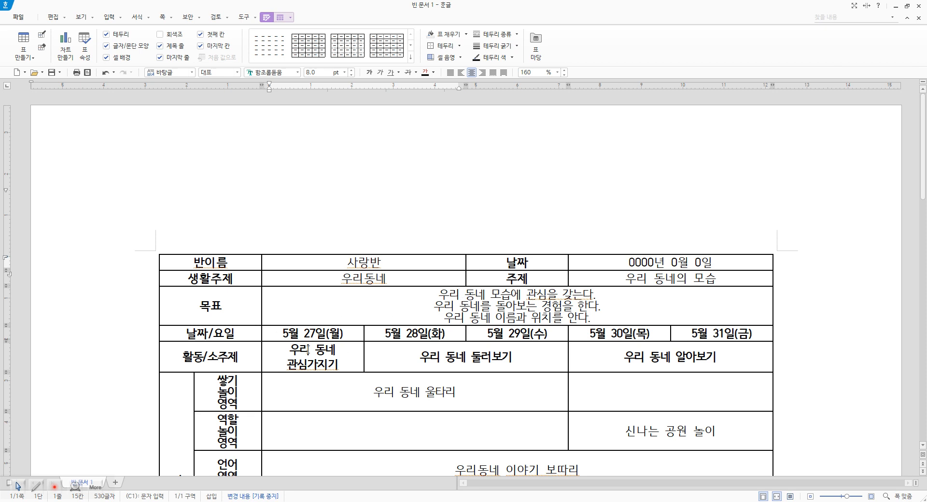
{"action": "left_click", "coordinate": [227, 264]}
{"action": "scroll", "coordinate": [370, 247], "scroll_direction": "down", "scroll_amount": 5}
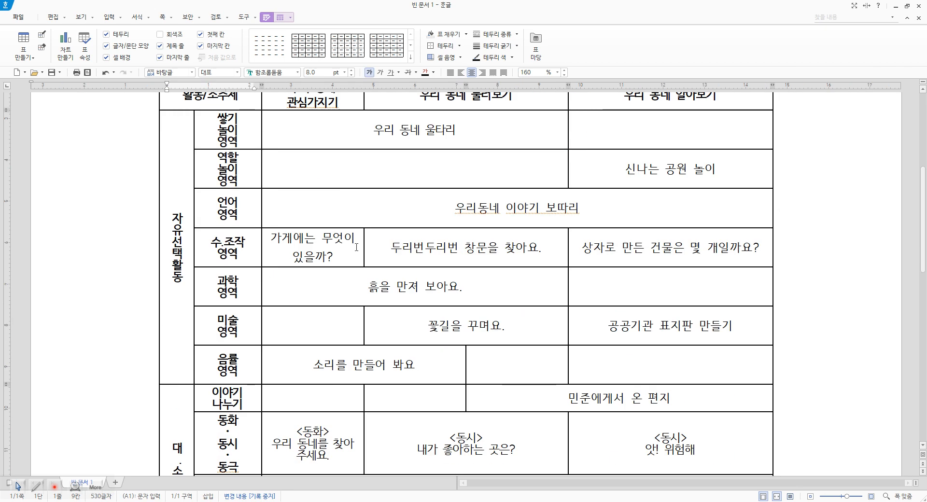
{"action": "scroll", "coordinate": [369, 247], "scroll_direction": "up", "scroll_amount": 5}
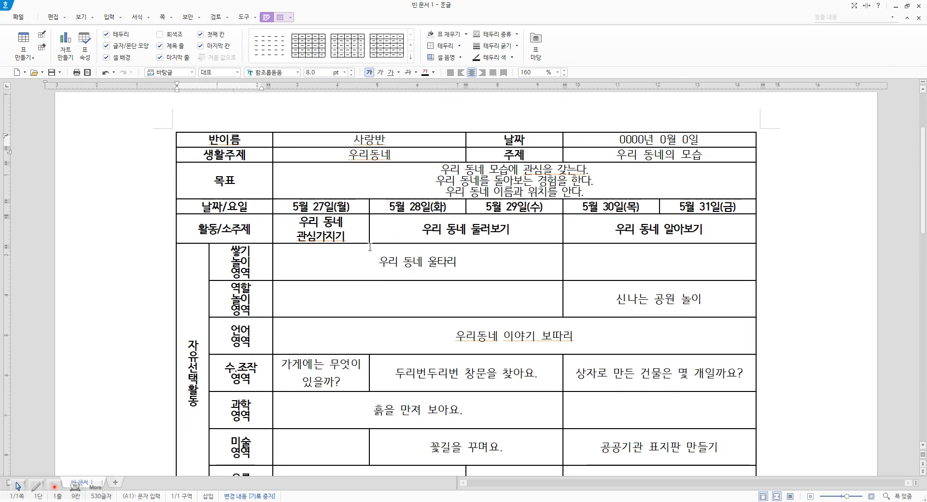
{"action": "scroll", "coordinate": [291, 172], "scroll_direction": "down", "scroll_amount": 2}
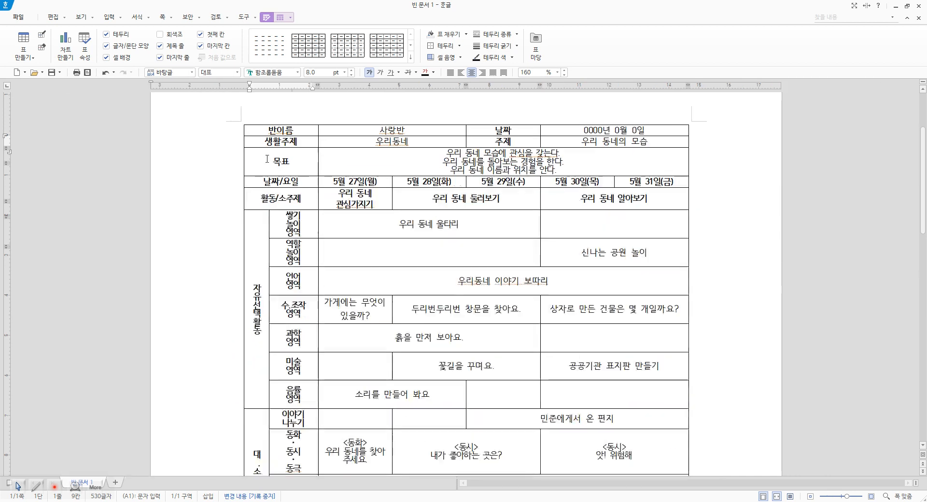
Remove bold formatting from the text in all cells of the table.
{"action": "left_click_drag", "start_coordinate": [286, 130], "coordinate": [593, 389]}
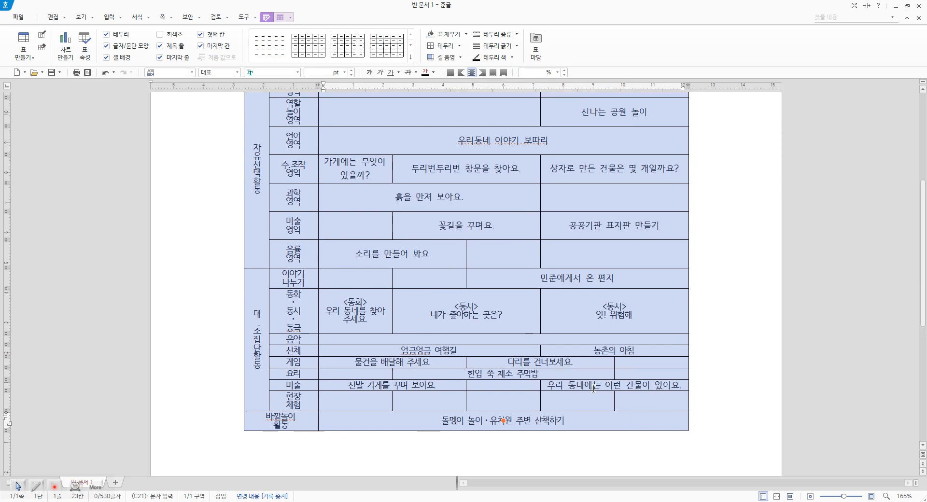
{"action": "scroll", "coordinate": [389, 317], "scroll_direction": "up", "scroll_amount": 5}
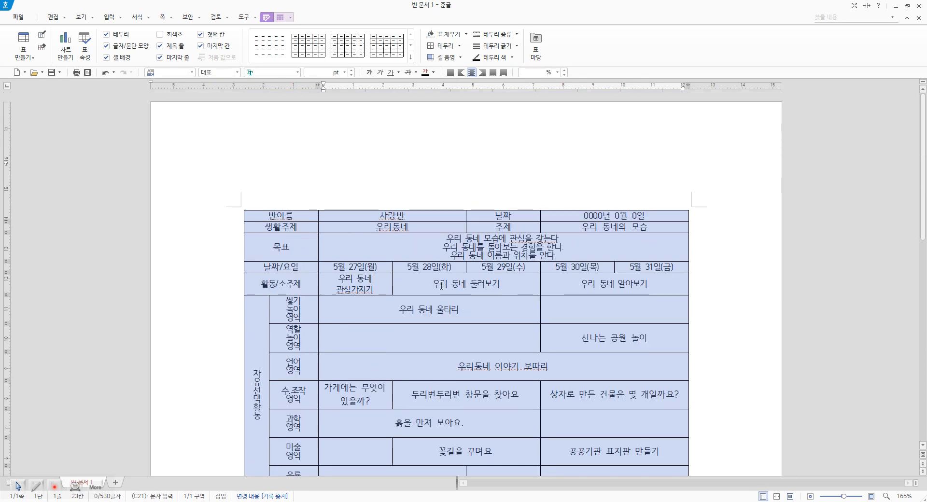
{"action": "left_click", "coordinate": [389, 242]}
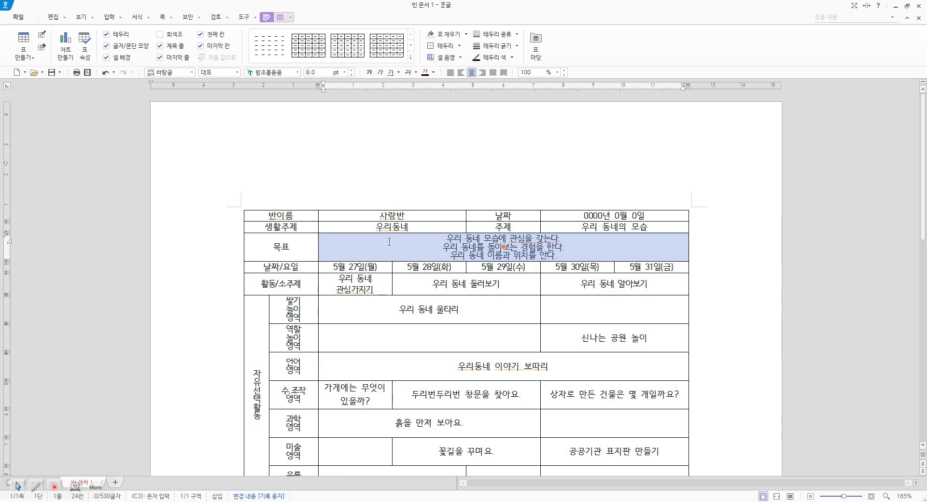
Make the label cells from 반이름 to 활동/소주제 in the first column bold at 9 pt.
{"action": "left_click_drag", "start_coordinate": [299, 215], "coordinate": [295, 284]}
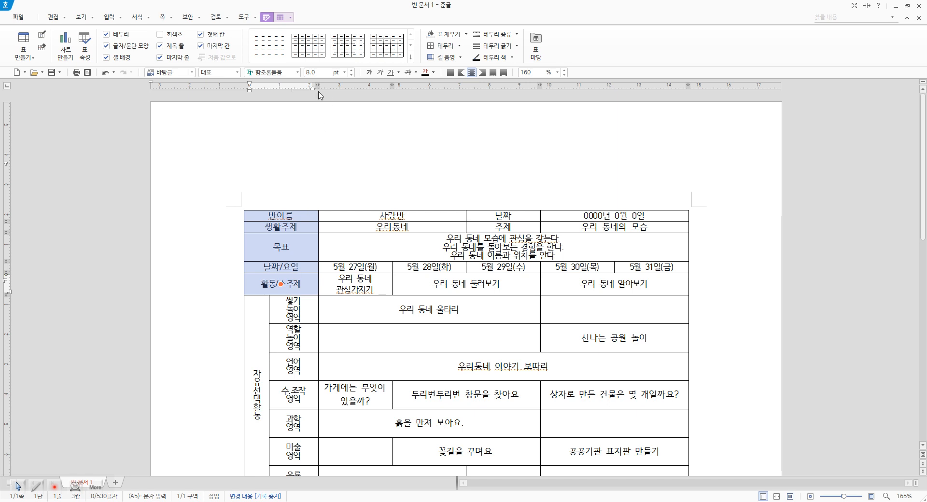
{"action": "left_click", "coordinate": [369, 73]}
{"action": "left_click", "coordinate": [350, 70]}
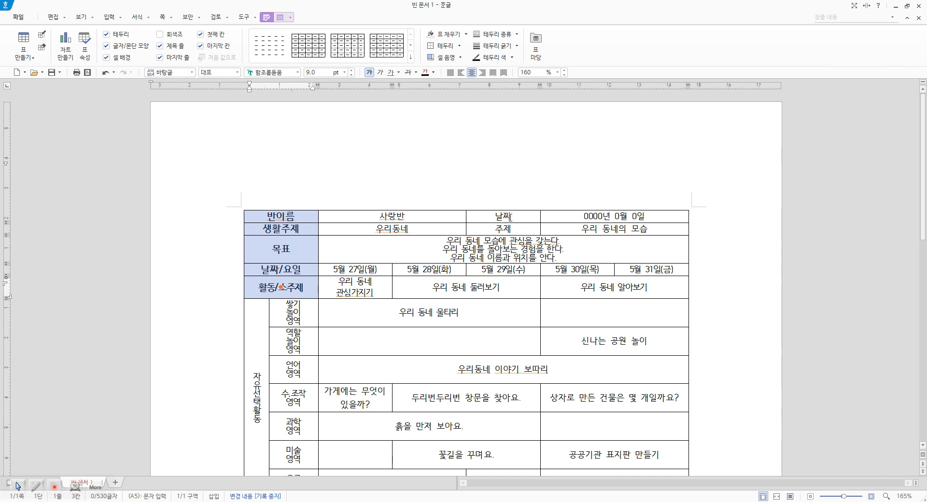
Make the 날짜 and 주제 label cells in the top two rows bold at 9 pt.
{"action": "left_click_drag", "start_coordinate": [505, 216], "coordinate": [503, 228]}
{"action": "left_click", "coordinate": [369, 73]}
{"action": "left_click", "coordinate": [352, 71]}
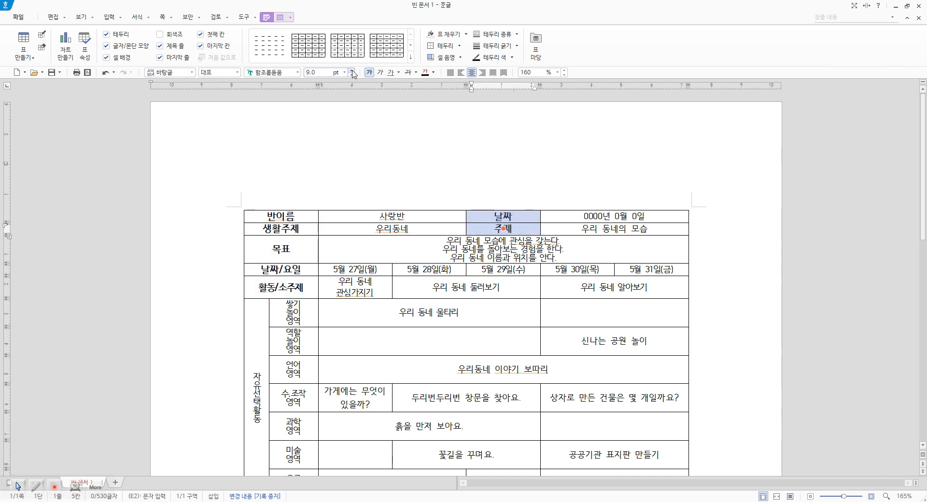
{"action": "left_click", "coordinate": [527, 226]}
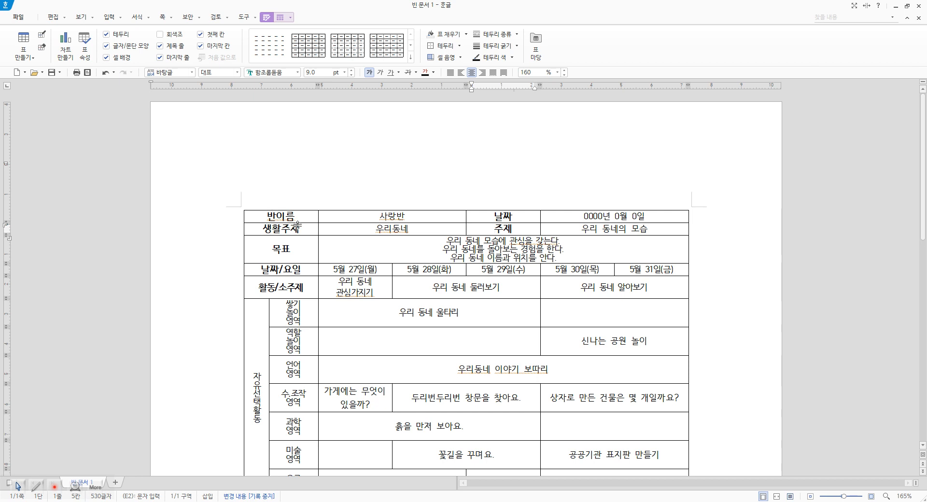
{"action": "scroll", "coordinate": [393, 287], "scroll_direction": "down", "scroll_amount": 2}
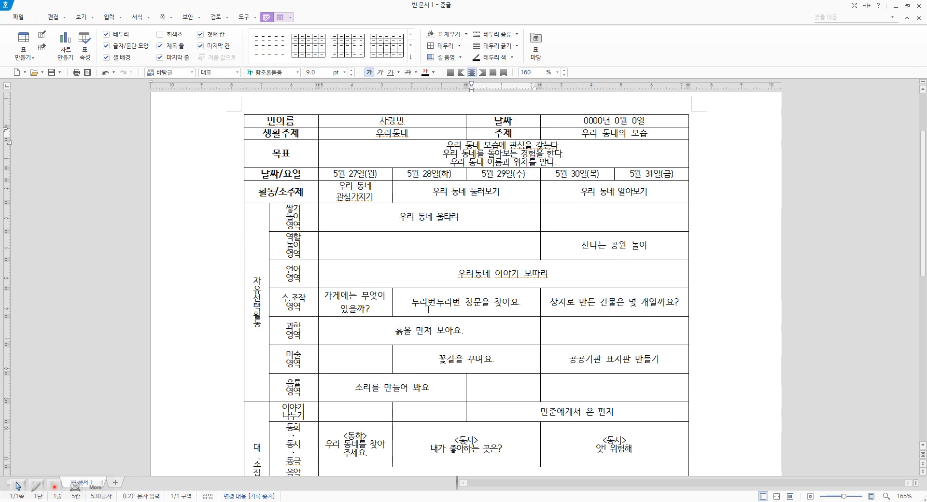
{"action": "scroll", "coordinate": [358, 304], "scroll_direction": "up", "scroll_amount": 2}
{"action": "left_click", "coordinate": [298, 219]}
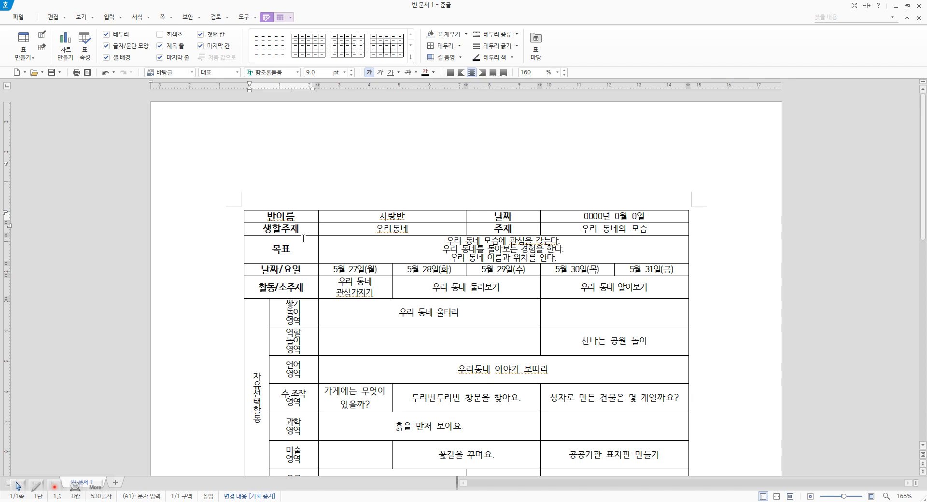
Copy both the character and paragraph formatting of the 반이름 heading cell.
{"action": "key", "text": "alt+c"}
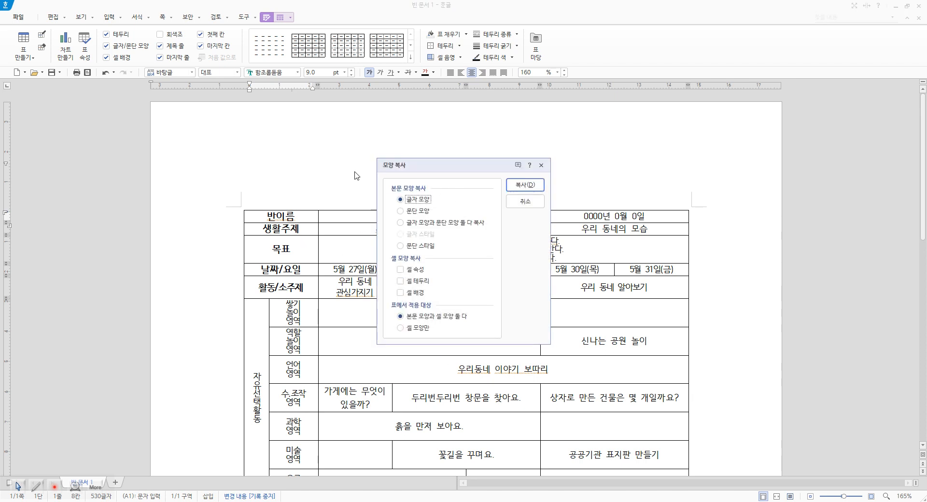
{"action": "right_click", "coordinate": [474, 160]}
{"action": "left_click", "coordinate": [456, 173]}
{"action": "left_click_drag", "start_coordinate": [476, 167], "coordinate": [523, 152]}
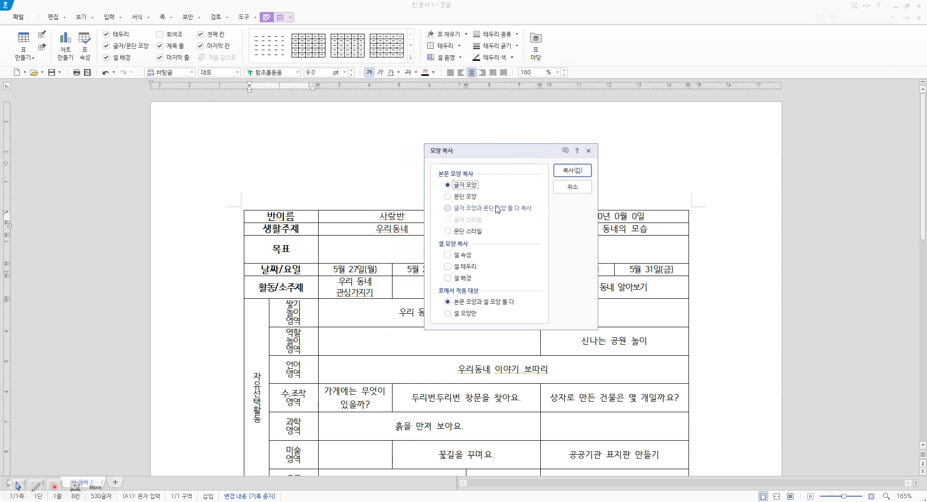
{"action": "left_click", "coordinate": [513, 208]}
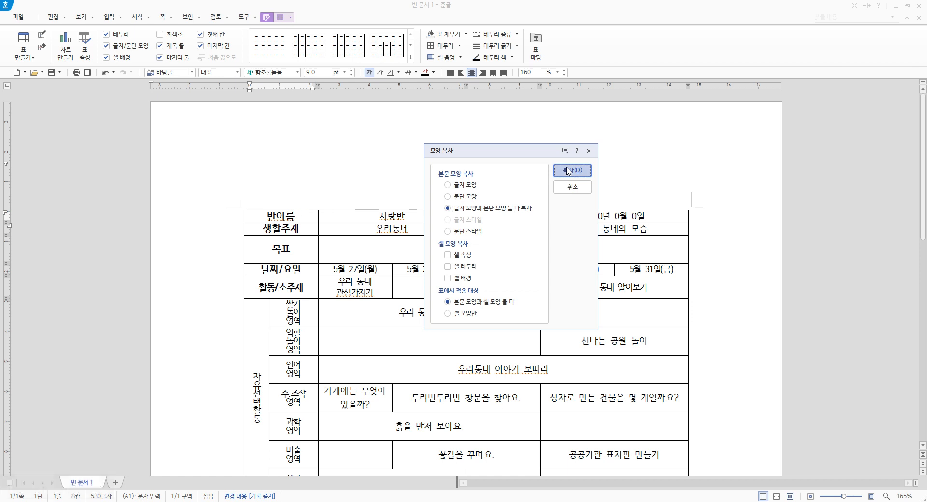
{"action": "left_click", "coordinate": [572, 171]}
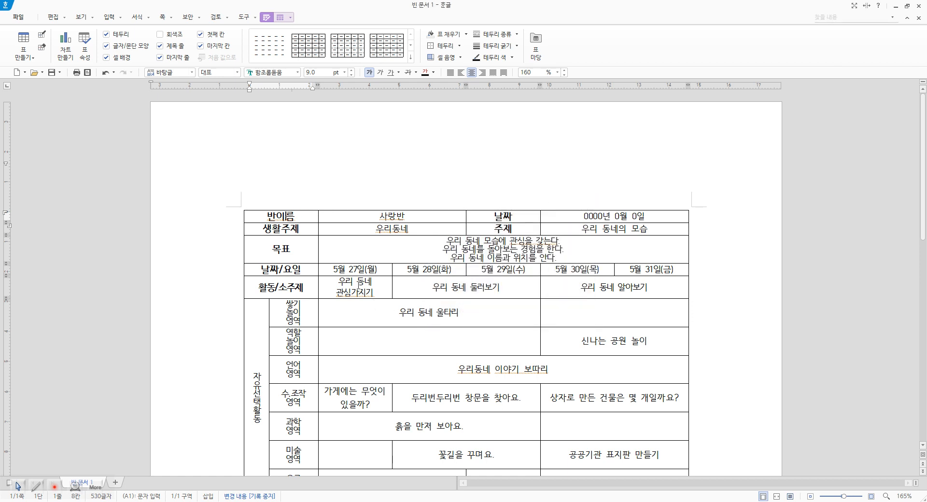
Apply the copied formatting to the date and subtopic cells and to the activity-area label columns down to 바깥놀이 활동.
{"action": "left_click_drag", "start_coordinate": [362, 271], "coordinate": [612, 288]}
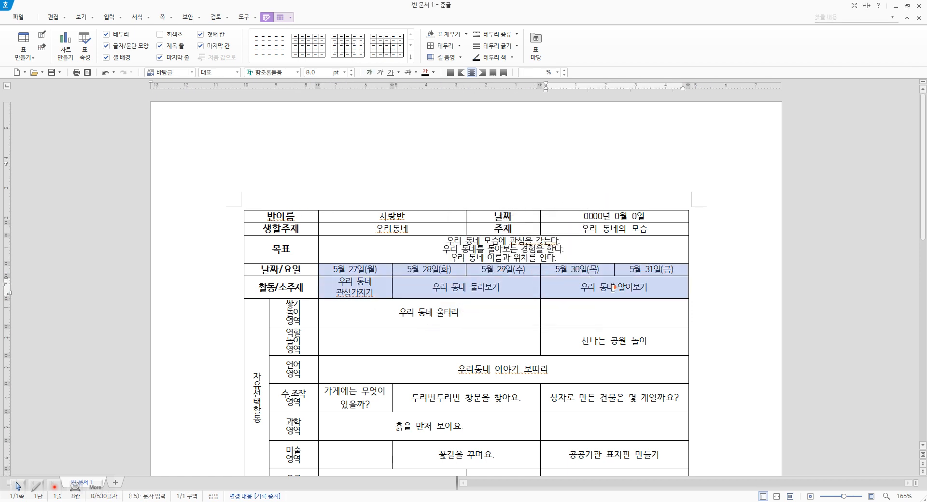
{"action": "key", "text": "alt+c"}
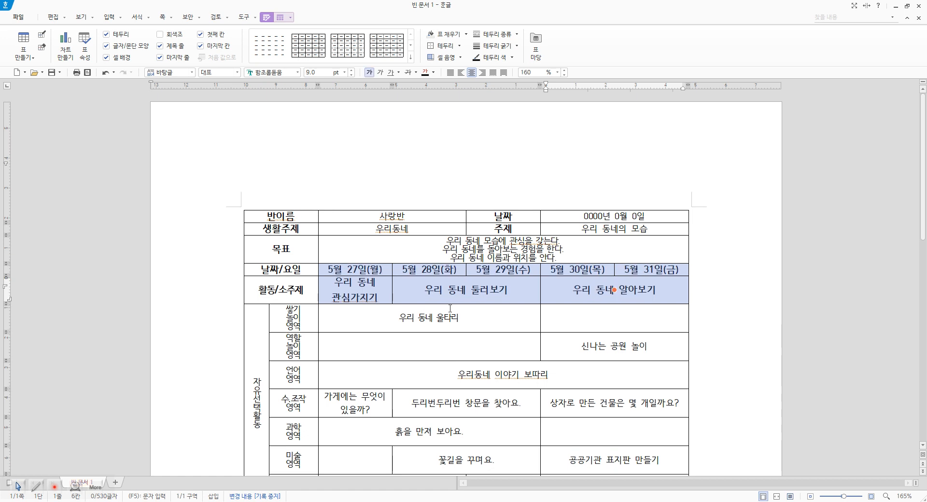
{"action": "scroll", "coordinate": [448, 308], "scroll_direction": "down", "scroll_amount": 3}
{"action": "left_click_drag", "start_coordinate": [261, 239], "coordinate": [296, 325]}
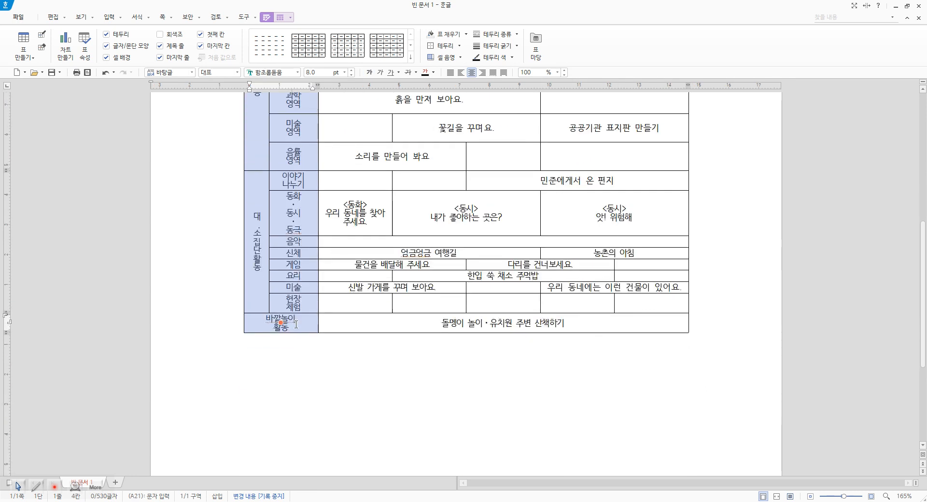
{"action": "key", "text": "alt+c"}
Choose a solid light pink face color (EEC9EA) as background for the five label cells from 반이름 to 활동/소주제.
{"action": "scroll", "coordinate": [299, 290], "scroll_direction": "up", "scroll_amount": 5}
{"action": "left_click", "coordinate": [303, 247]}
{"action": "mouse_move", "coordinate": [303, 247]}
{"action": "left_mouse_down"}
{"action": "mouse_move", "coordinate": [292, 227]}
{"action": "mouse_move", "coordinate": [300, 251]}
{"action": "left_mouse_up"}
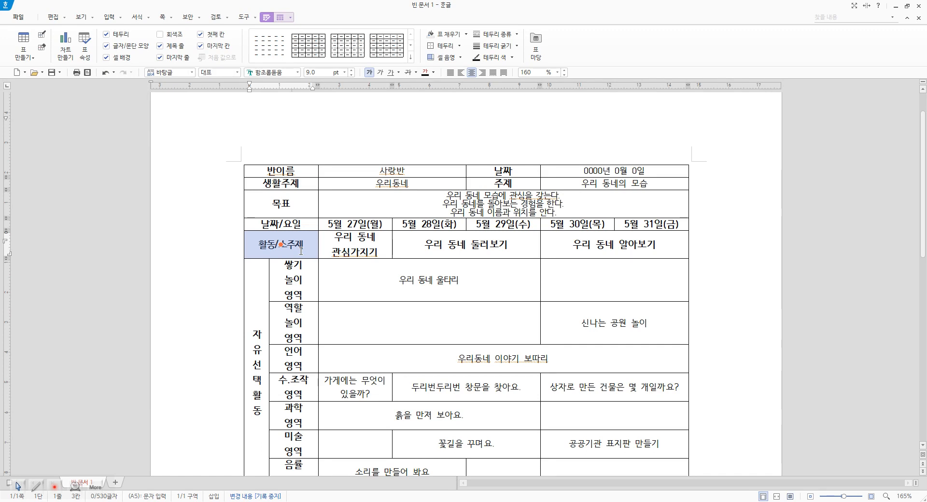
{"action": "left_click", "coordinate": [373, 238]}
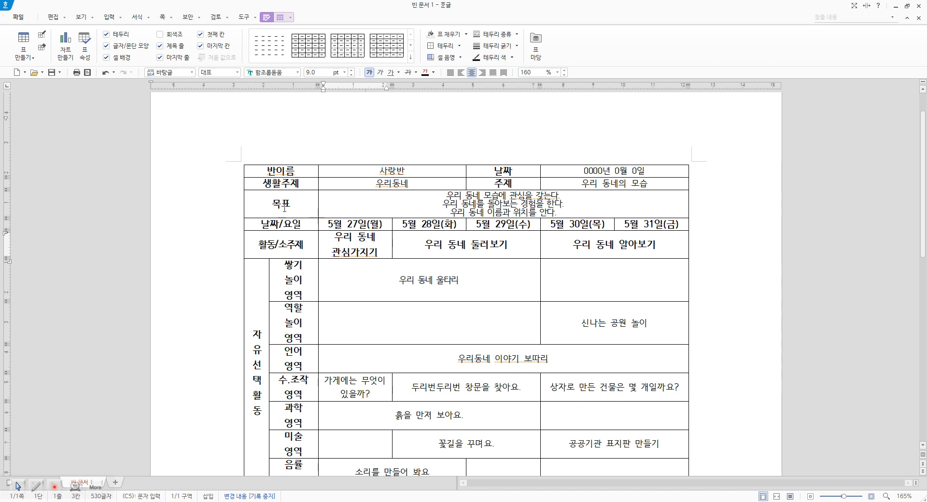
{"action": "left_click_drag", "start_coordinate": [283, 172], "coordinate": [295, 252]}
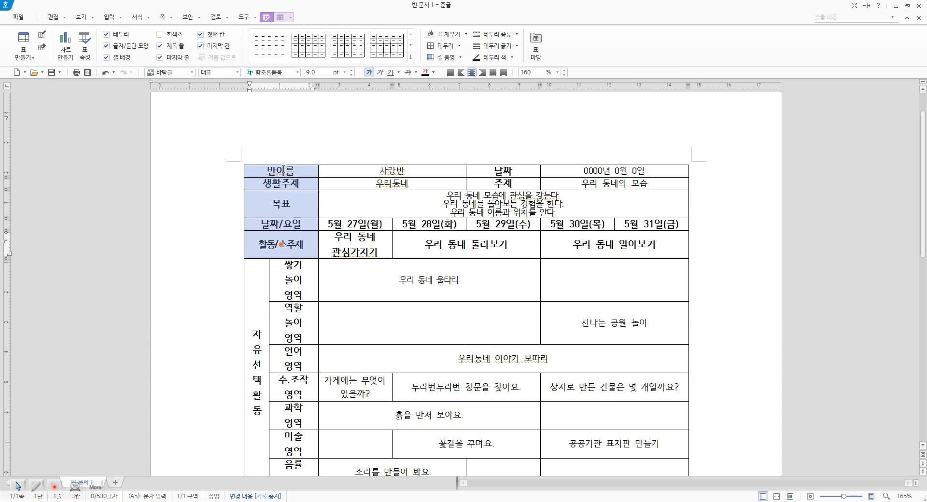
{"action": "right_click", "coordinate": [299, 244]}
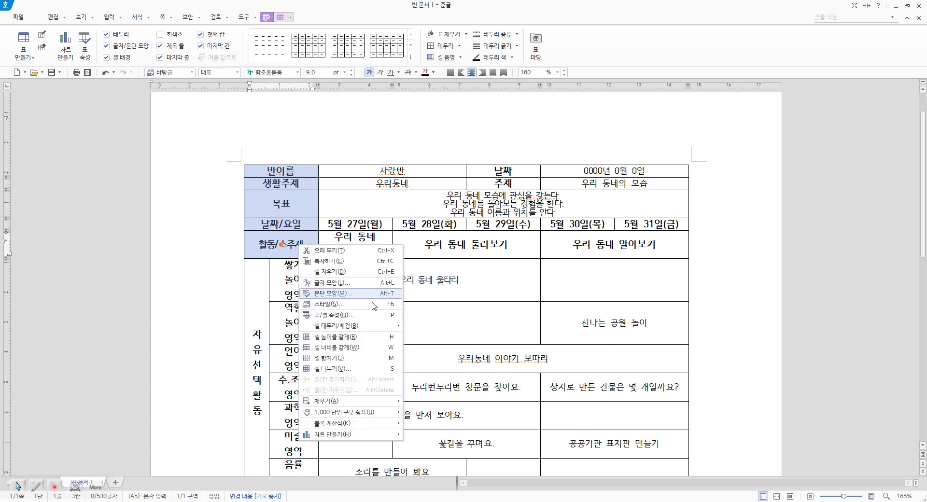
{"action": "mouse_move", "coordinate": [391, 328]}
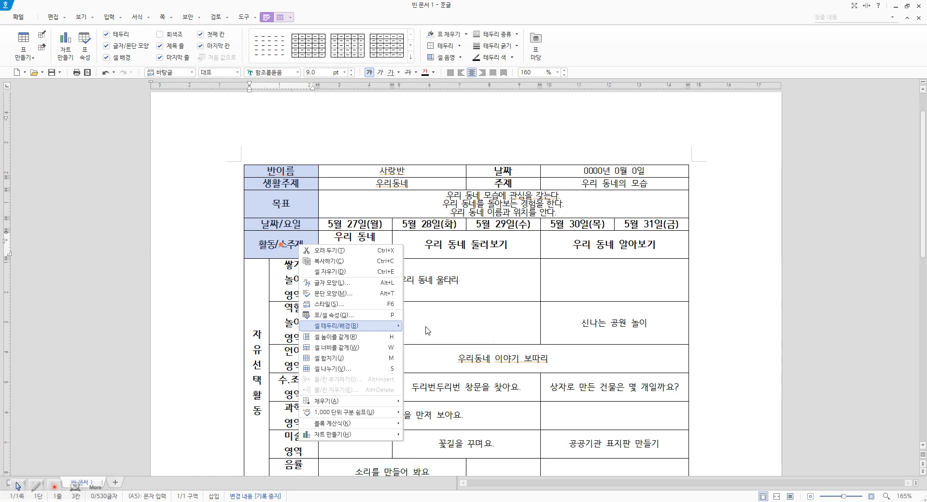
{"action": "left_click", "coordinate": [425, 331]}
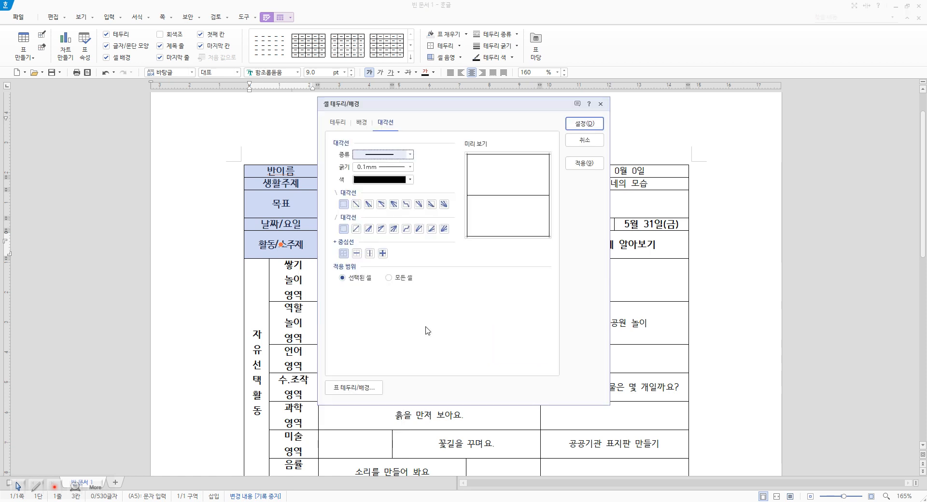
{"action": "left_click", "coordinate": [363, 123]}
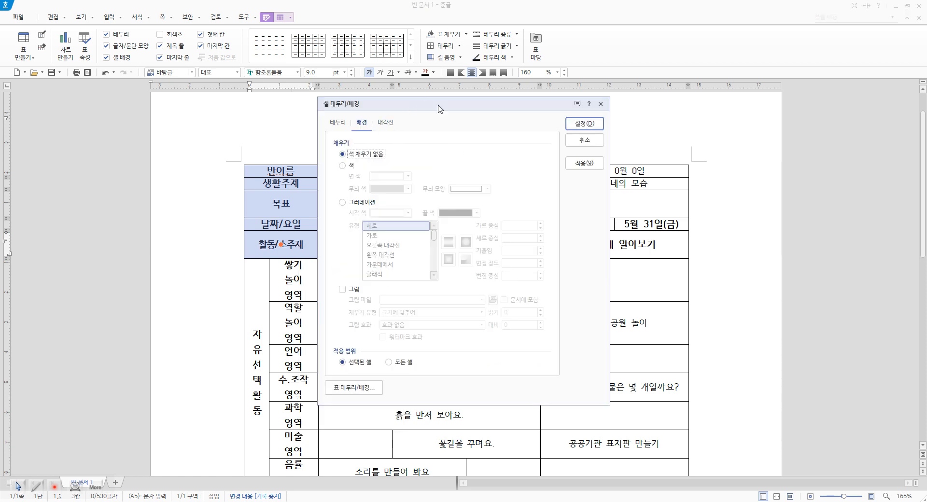
{"action": "left_click_drag", "start_coordinate": [423, 102], "coordinate": [535, 141]}
{"action": "left_click", "coordinate": [456, 207]}
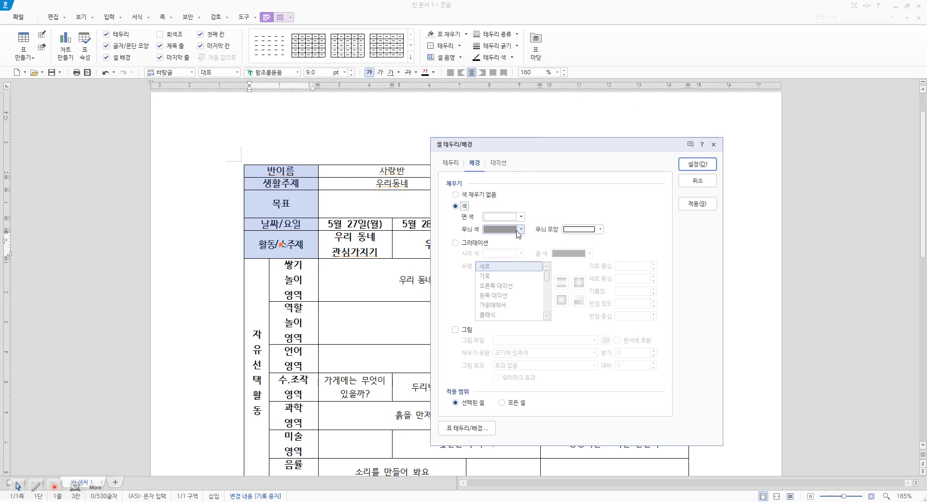
{"action": "left_click", "coordinate": [521, 217]}
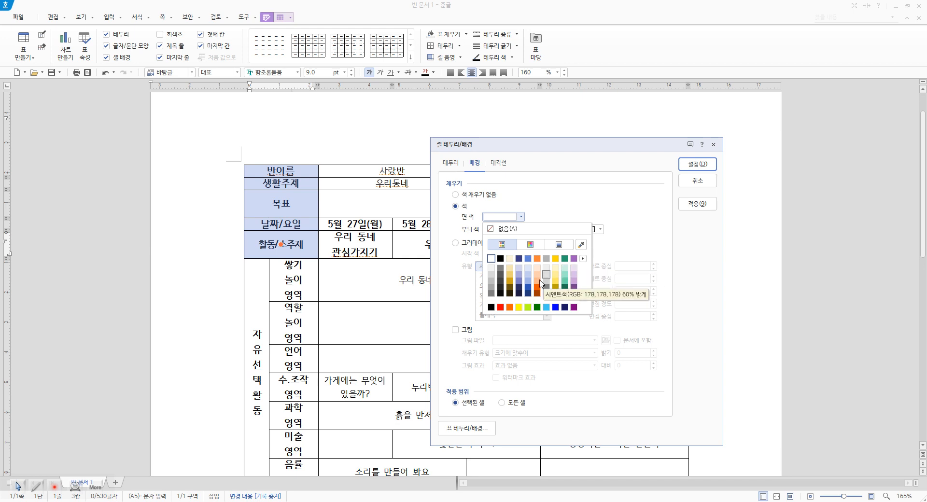
{"action": "left_click", "coordinate": [530, 244]}
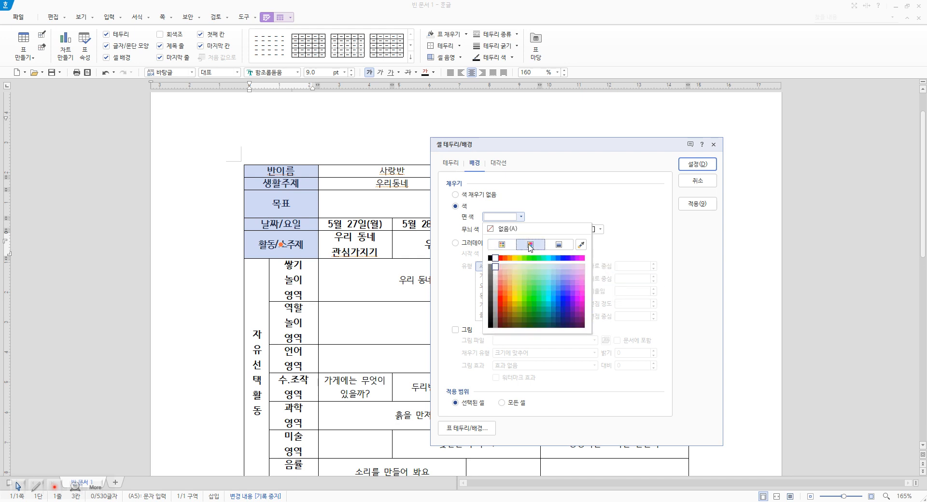
{"action": "left_click", "coordinate": [582, 269]}
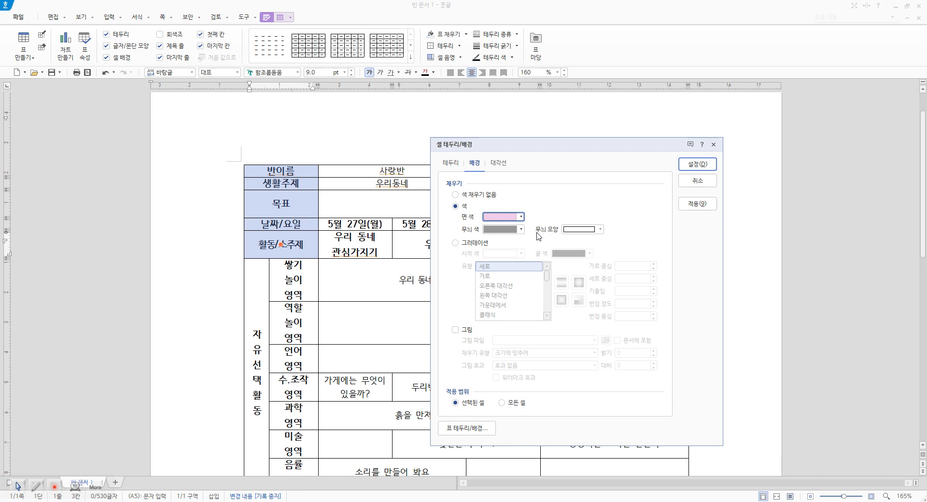
Compare the palette, spectrum and custom RGB color pickers, then apply the light pink background to the five label cells.
{"action": "left_click", "coordinate": [521, 217]}
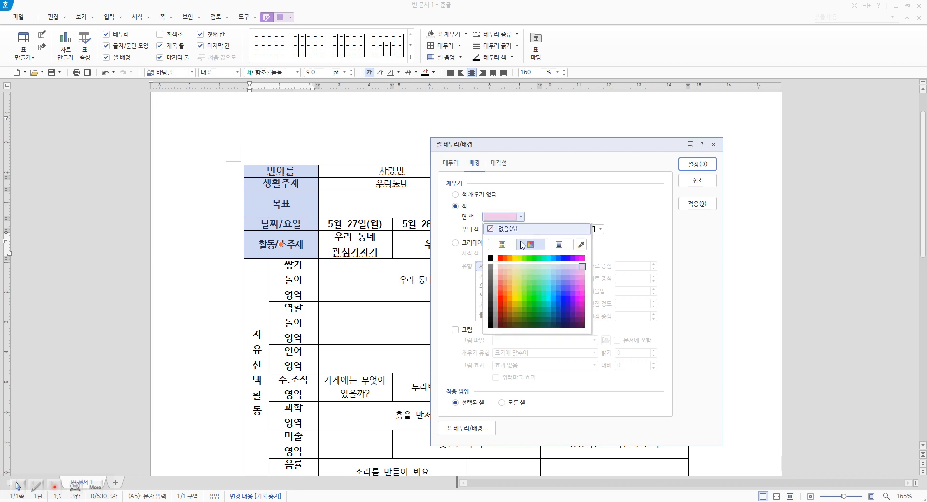
{"action": "left_click", "coordinate": [559, 245]}
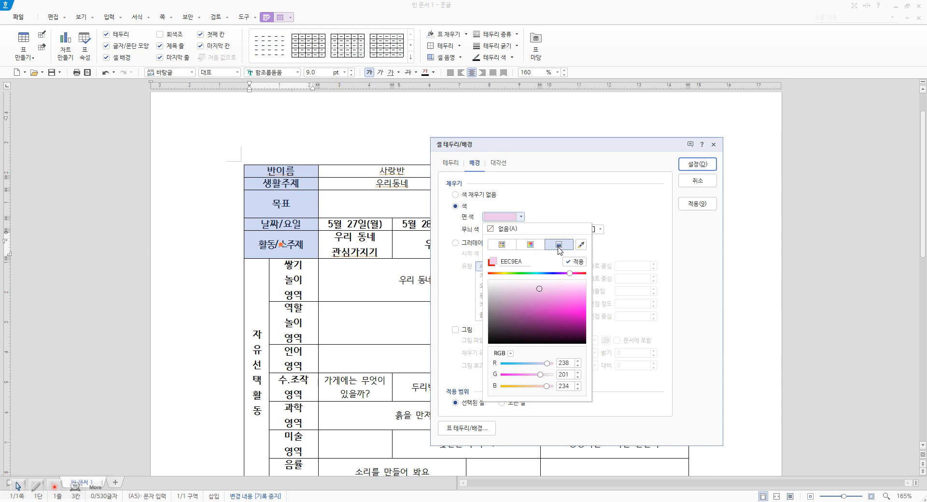
{"action": "left_click", "coordinate": [502, 244]}
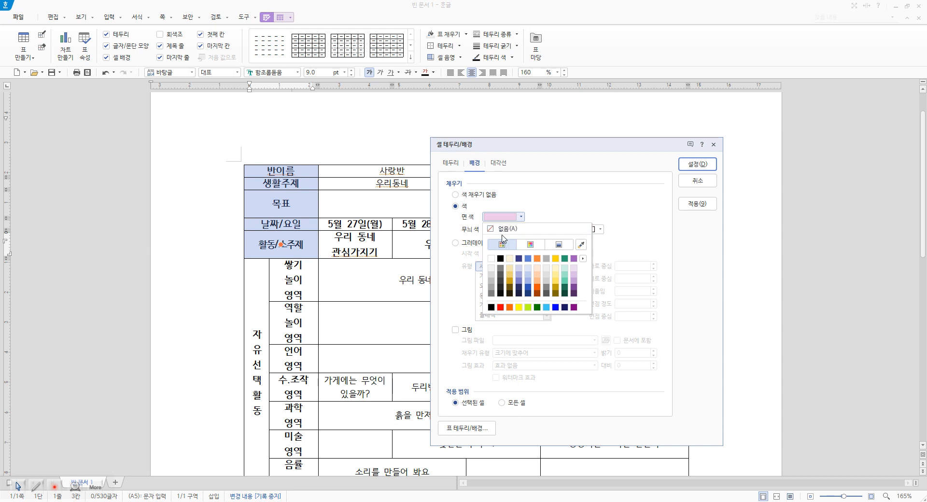
{"action": "left_click", "coordinate": [530, 245]}
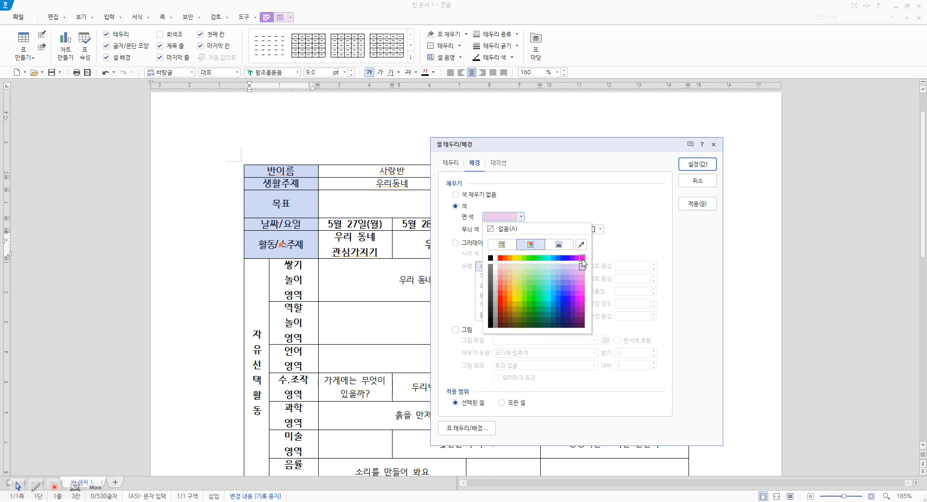
{"action": "left_click", "coordinate": [593, 252]}
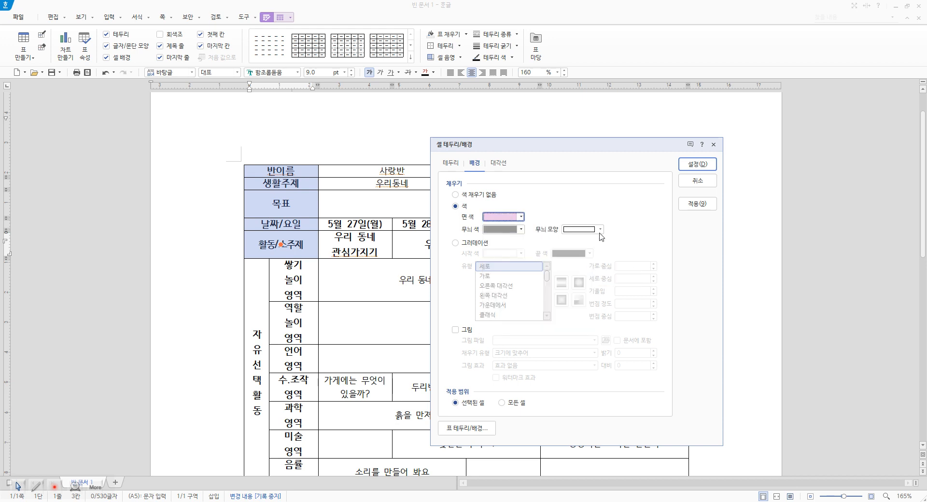
{"action": "left_click", "coordinate": [700, 167]}
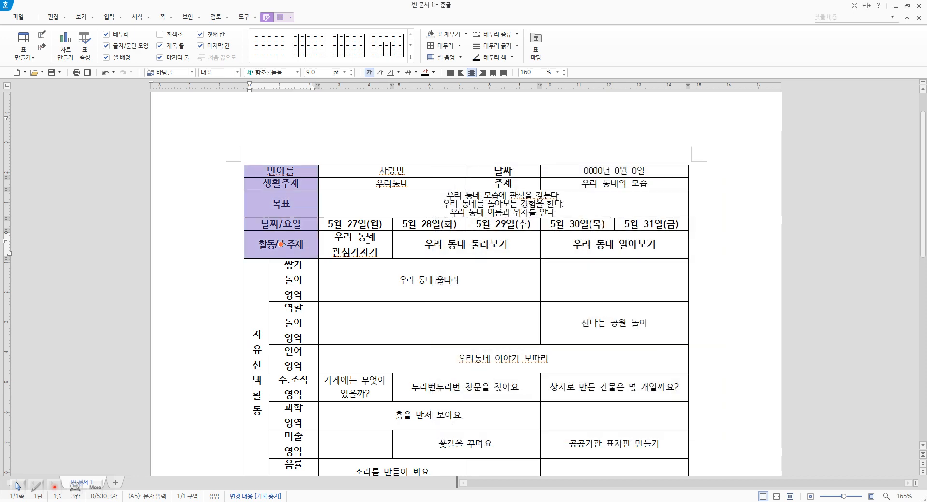
{"action": "left_click", "coordinate": [454, 250]}
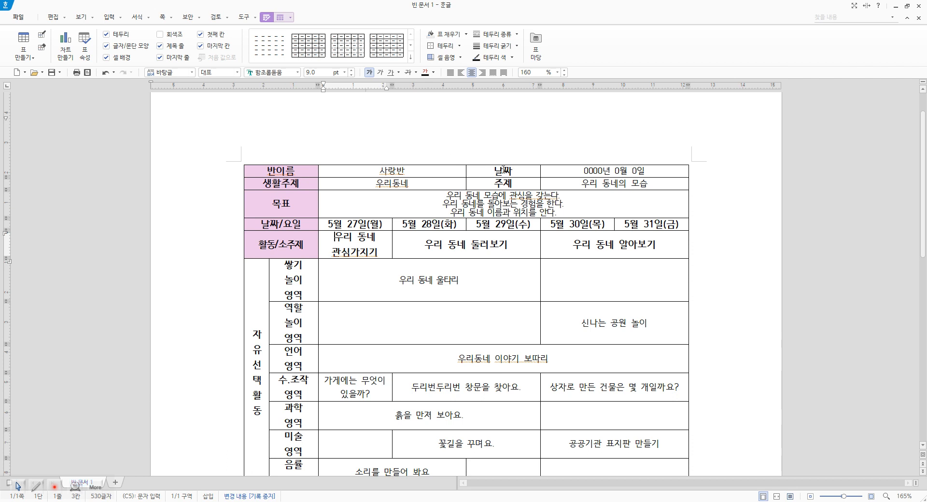
Fill the 날짜 and 주제 label cells with the same light pink background color.
{"action": "left_click_drag", "start_coordinate": [504, 169], "coordinate": [504, 183]}
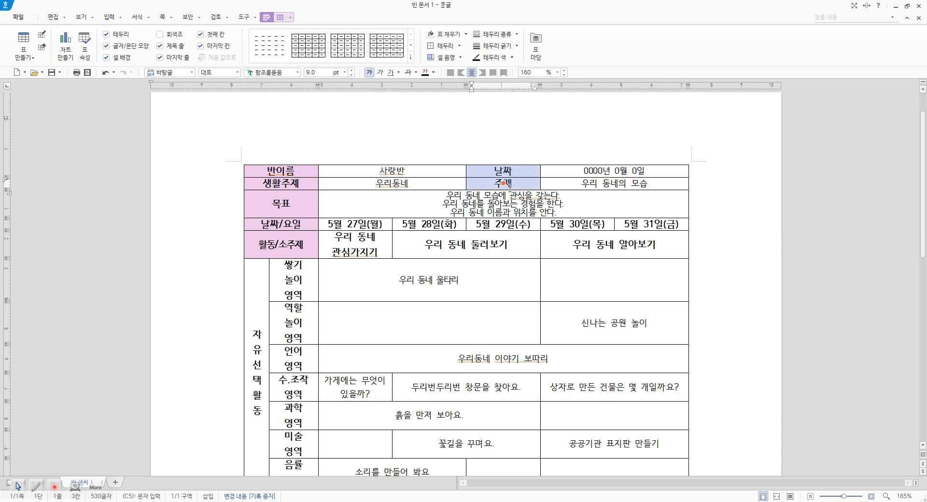
{"action": "right_click", "coordinate": [524, 186]}
{"action": "mouse_move", "coordinate": [604, 265]}
{"action": "left_click", "coordinate": [658, 270]}
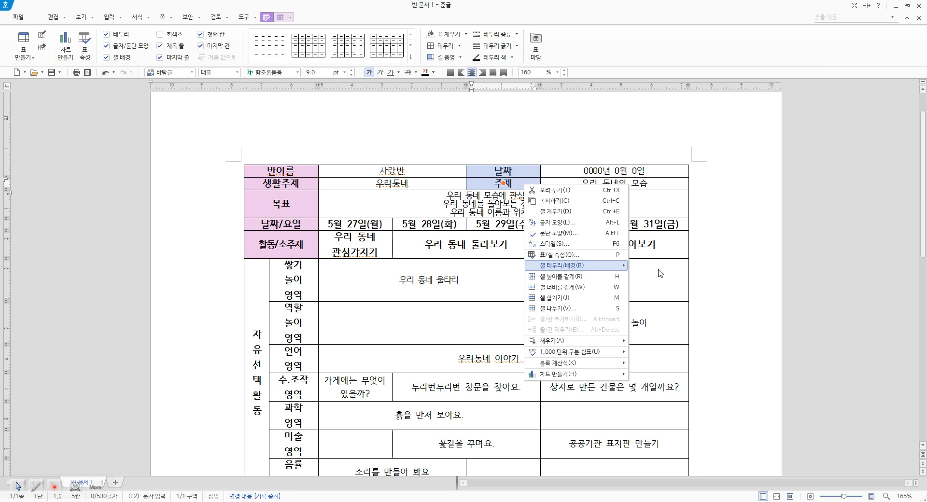
{"action": "left_click", "coordinate": [344, 165]}
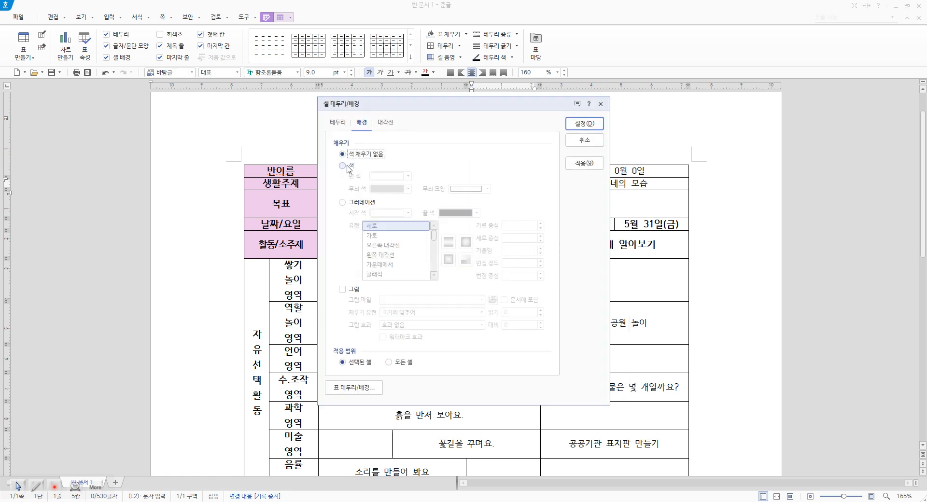
{"action": "left_click", "coordinate": [408, 176]}
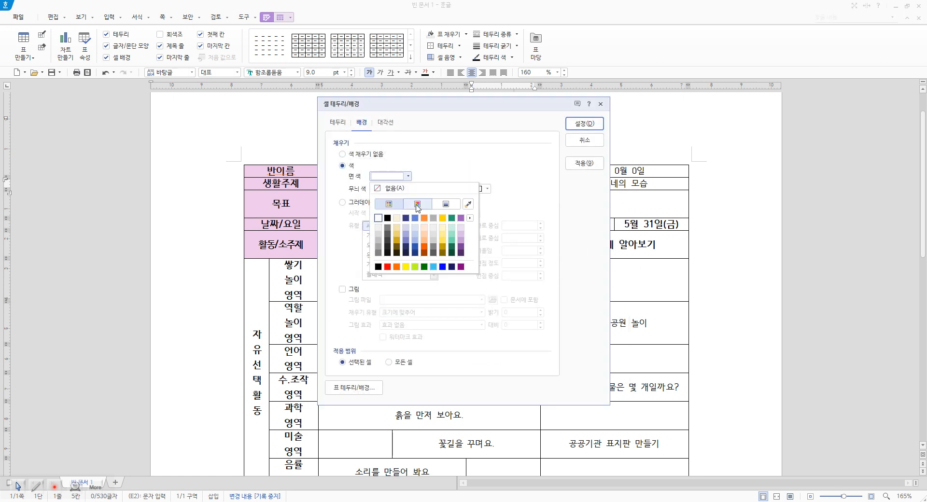
{"action": "left_click", "coordinate": [417, 204]}
{"action": "left_click", "coordinate": [464, 227]}
{"action": "left_click", "coordinate": [582, 130]}
{"action": "left_click", "coordinate": [583, 207]}
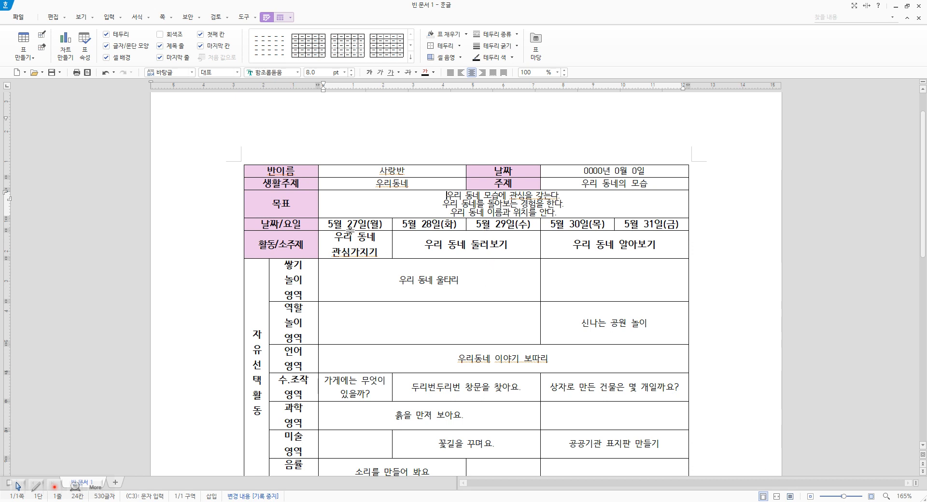
Shade the weekday date cells and the 활동/소주제 topic cells light pink with the table fill command.
{"action": "left_click_drag", "start_coordinate": [351, 227], "coordinate": [449, 238]}
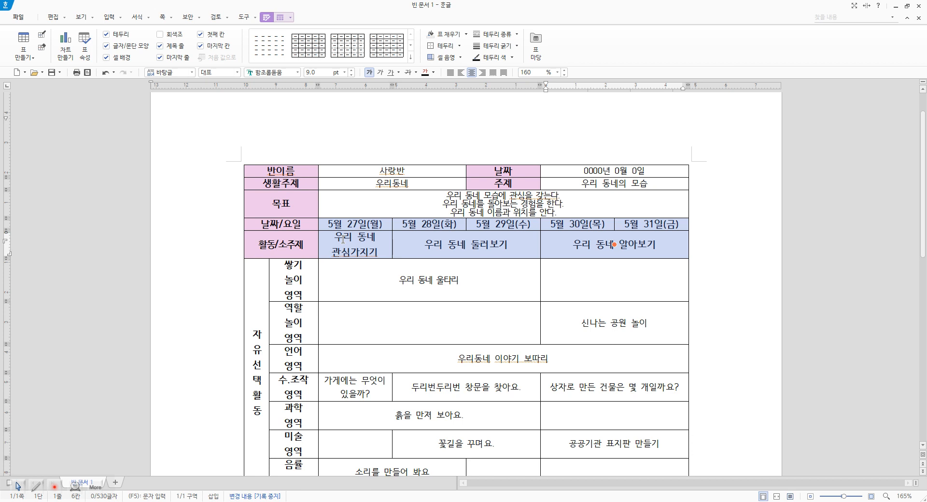
{"action": "left_click", "coordinate": [466, 34]}
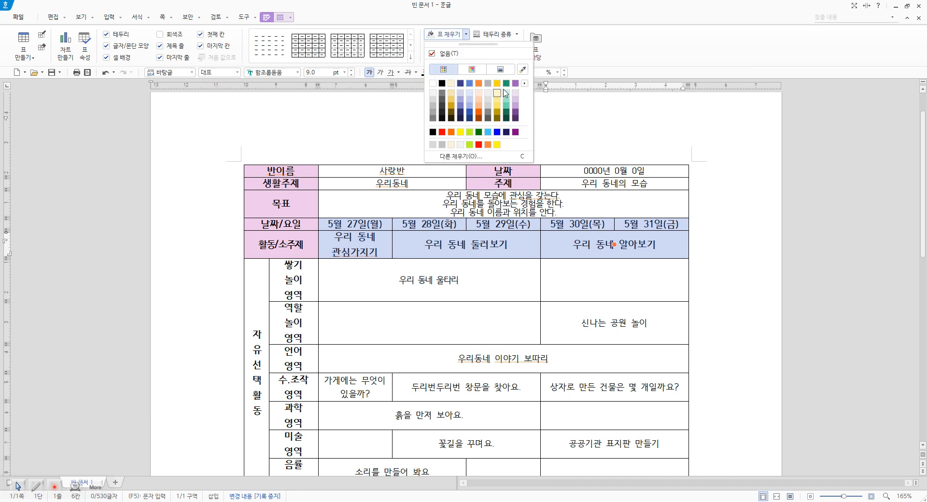
{"action": "left_click", "coordinate": [482, 73]}
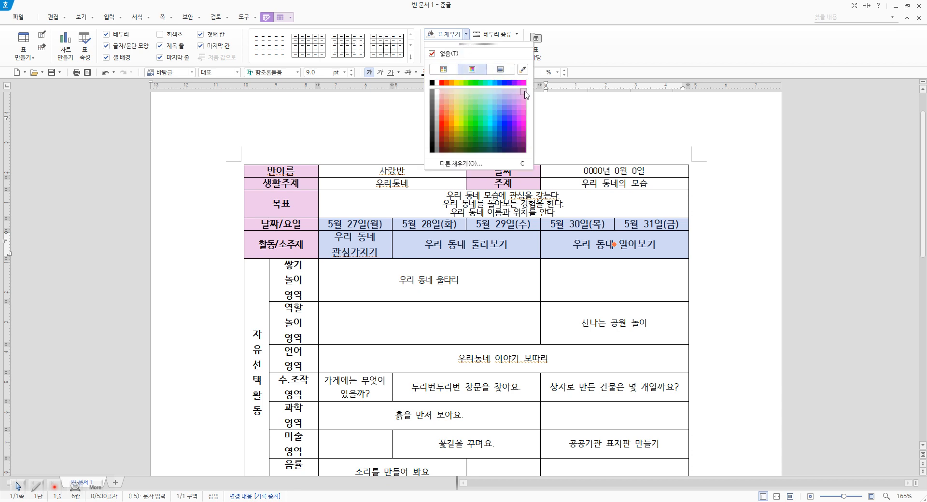
{"action": "left_click", "coordinate": [525, 94]}
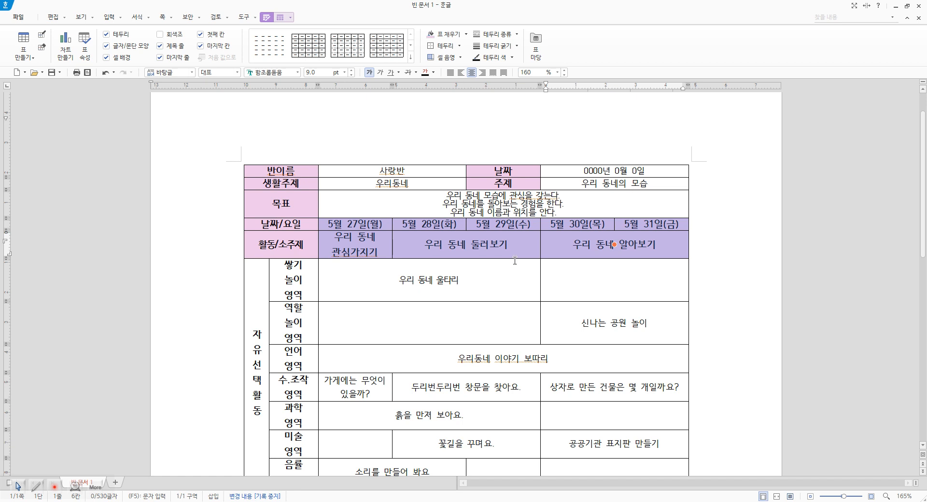
{"action": "key", "text": "Escape"}
View the table fill color choices for the 날짜 and 주제 label cells.
{"action": "left_click_drag", "start_coordinate": [490, 175], "coordinate": [502, 183]}
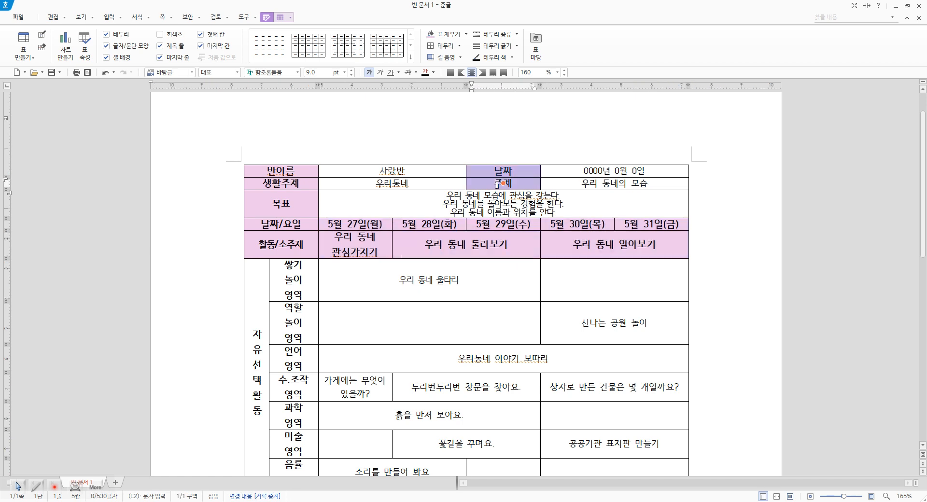
{"action": "left_click", "coordinate": [466, 33]}
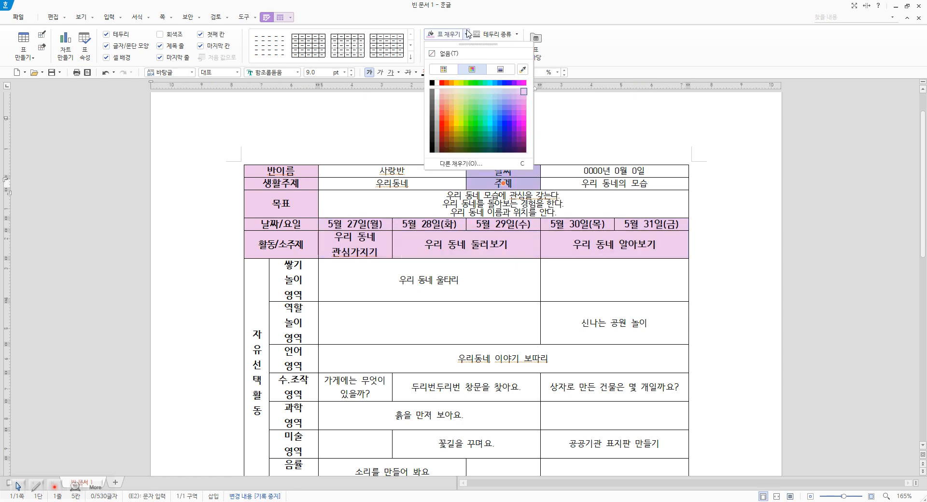
{"action": "left_click", "coordinate": [479, 12]}
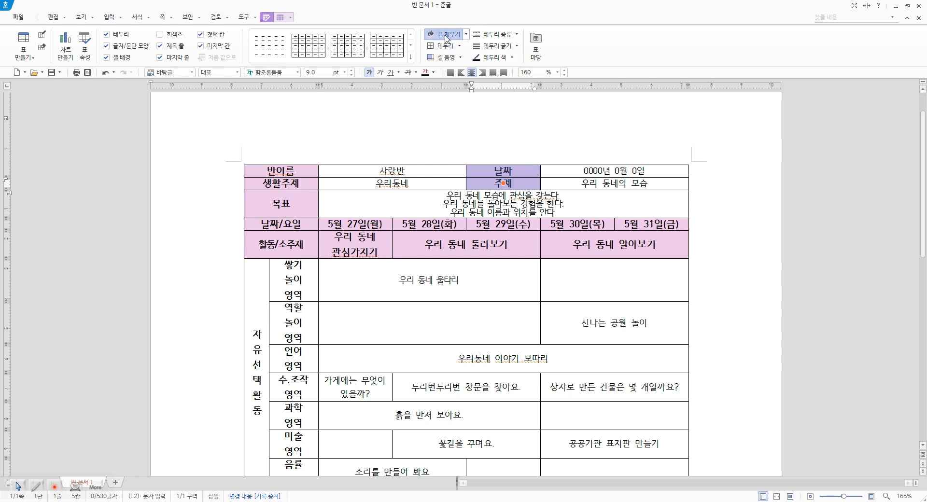
Try the light pink table fill on the 사랑반 and 우리동네 cells, and undo it.
{"action": "left_click_drag", "start_coordinate": [410, 170], "coordinate": [392, 184]}
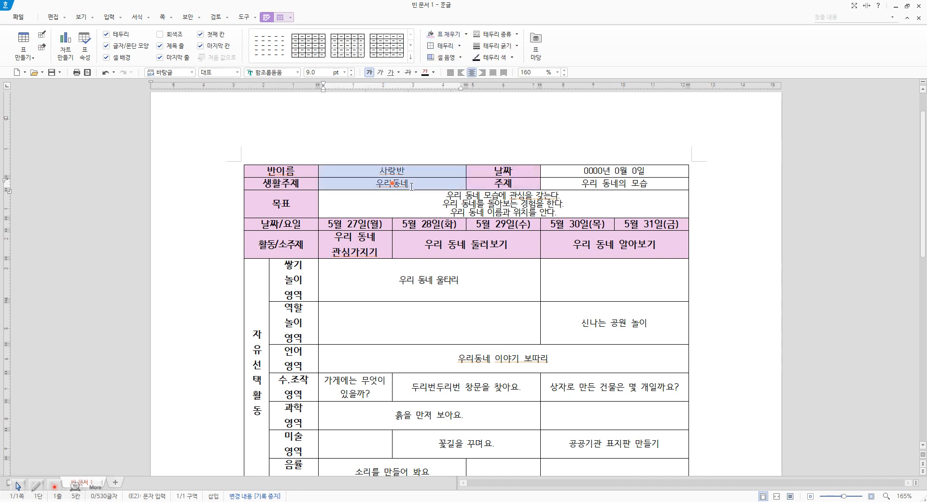
{"action": "left_click", "coordinate": [450, 36]}
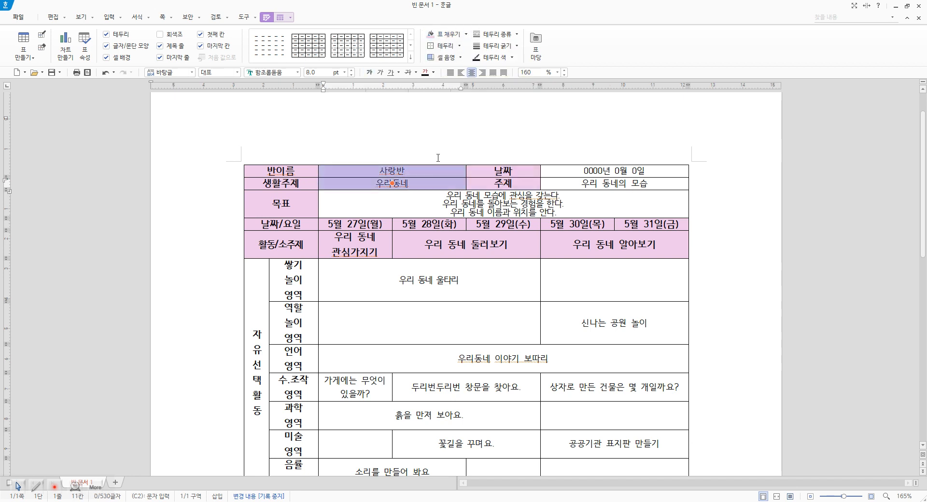
{"action": "key", "text": "Escape"}
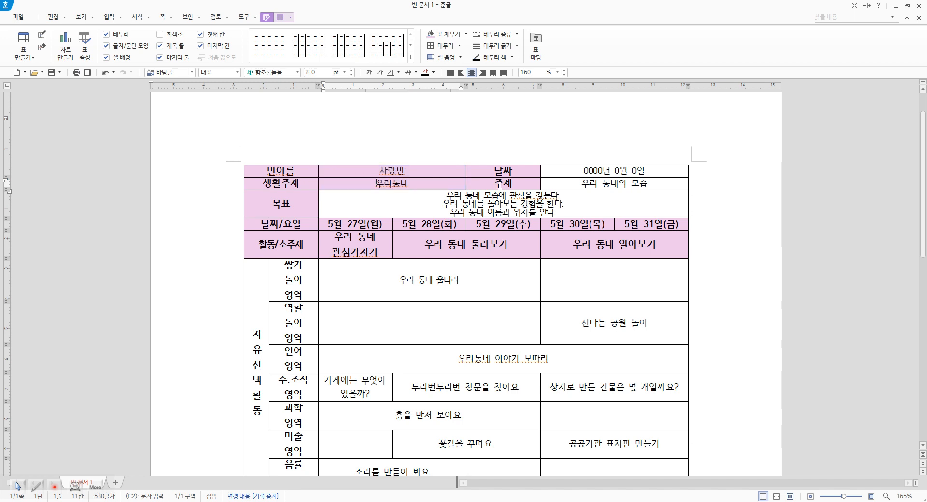
{"action": "key", "text": "ctrl+z"}
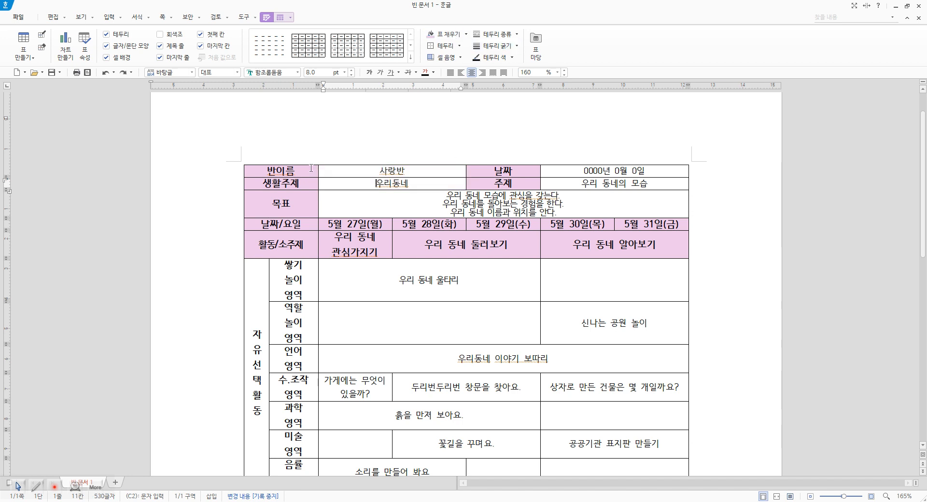
{"action": "right_click", "coordinate": [311, 167]}
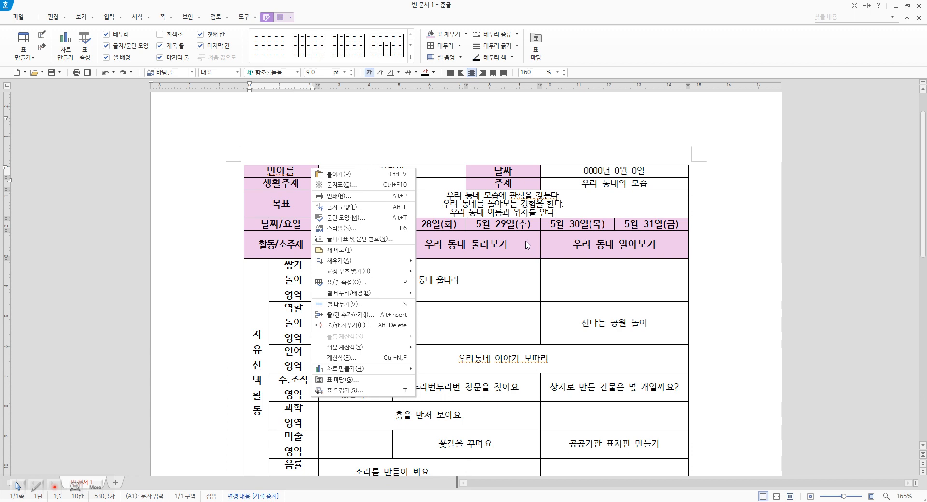
{"action": "key", "text": "Escape"}
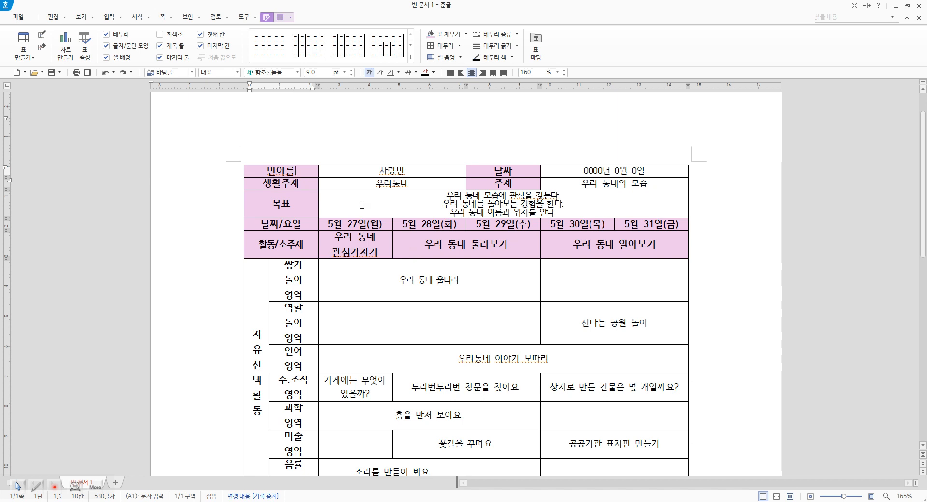
Select every table cell from 반이름 through the 바깥놀이 활동 row, and clear the selection.
{"action": "left_click_drag", "start_coordinate": [309, 169], "coordinate": [633, 405]}
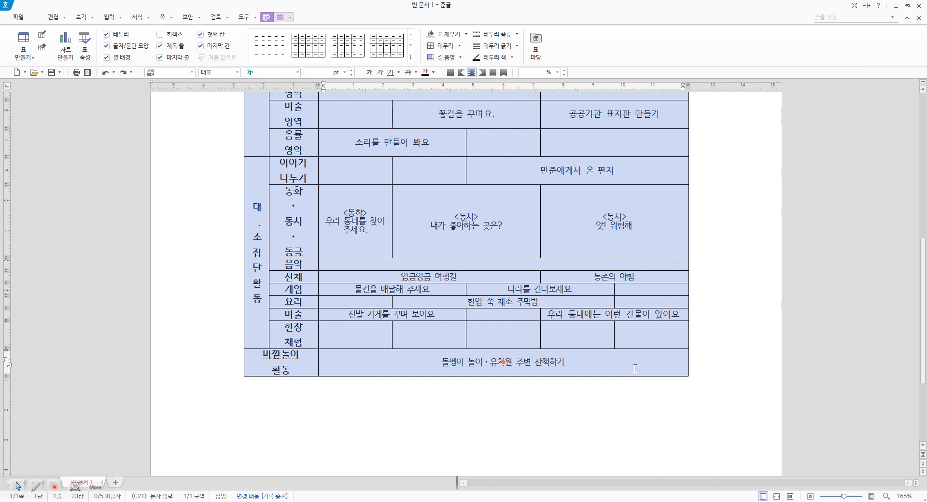
{"action": "scroll", "coordinate": [483, 241], "scroll_direction": "up", "scroll_amount": 10}
{"action": "left_click", "coordinate": [283, 128]}
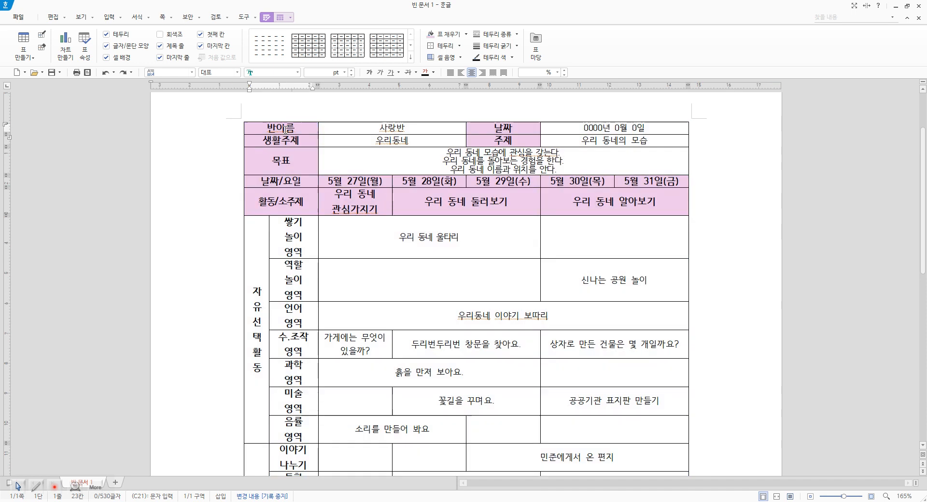
{"action": "left_click", "coordinate": [303, 129]}
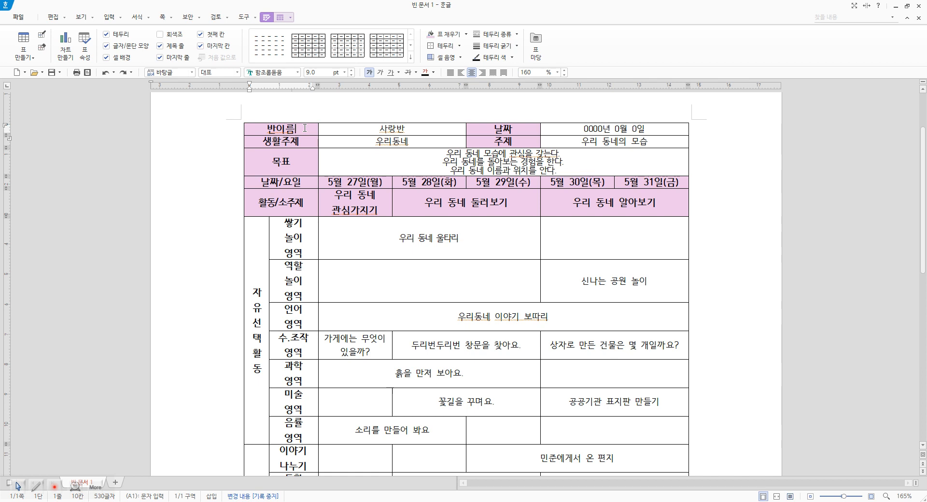
Extend a cell block from the 반이름 cell to the whole table, check its extent, and clear the selection.
{"action": "key", "text": "F5"}
{"action": "key", "text": "F5"}
{"action": "key", "text": "F5"}
{"action": "scroll", "coordinate": [378, 171], "scroll_direction": "up", "scroll_amount": 3}
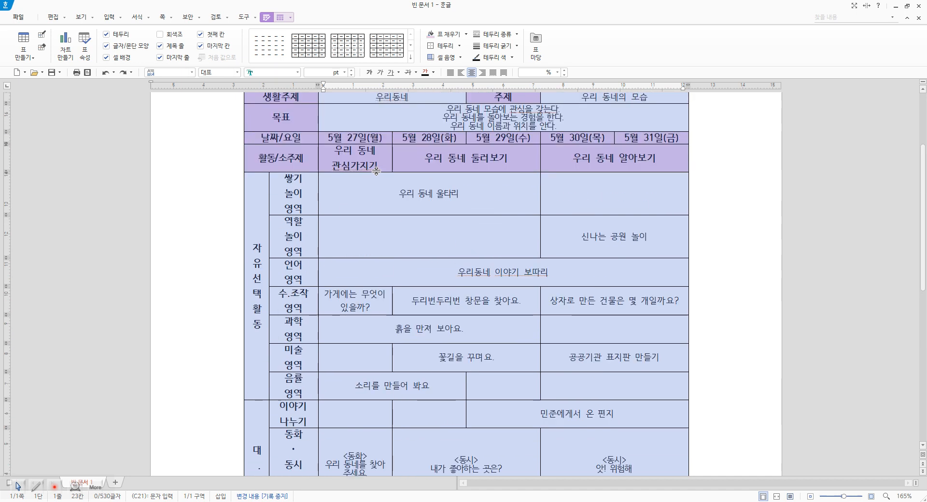
{"action": "scroll", "coordinate": [378, 171], "scroll_direction": "up", "scroll_amount": 3}
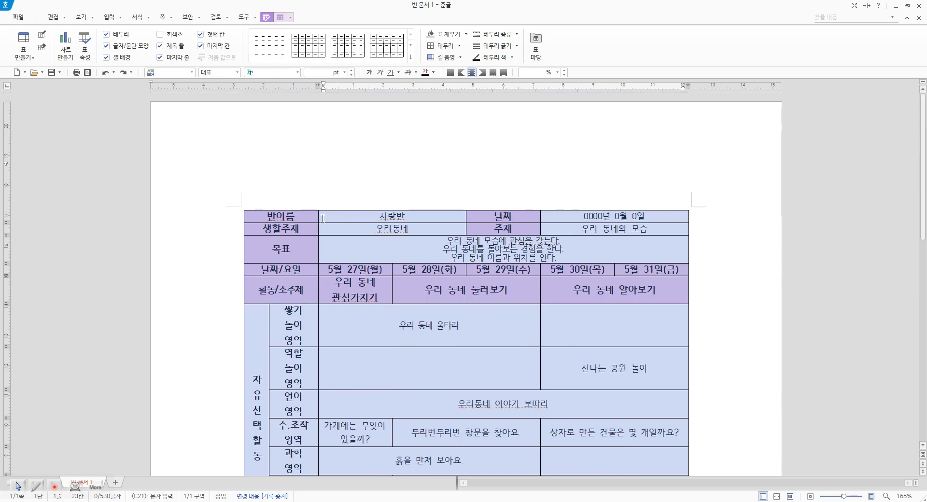
{"action": "scroll", "coordinate": [418, 268], "scroll_direction": "down", "scroll_amount": 3}
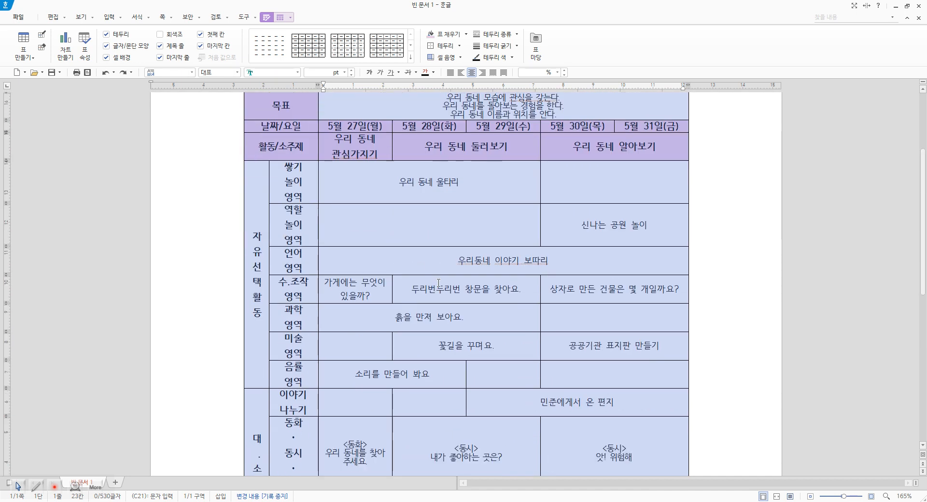
{"action": "scroll", "coordinate": [418, 268], "scroll_direction": "down", "scroll_amount": 9}
{"action": "scroll", "coordinate": [299, 269], "scroll_direction": "up", "scroll_amount": 6}
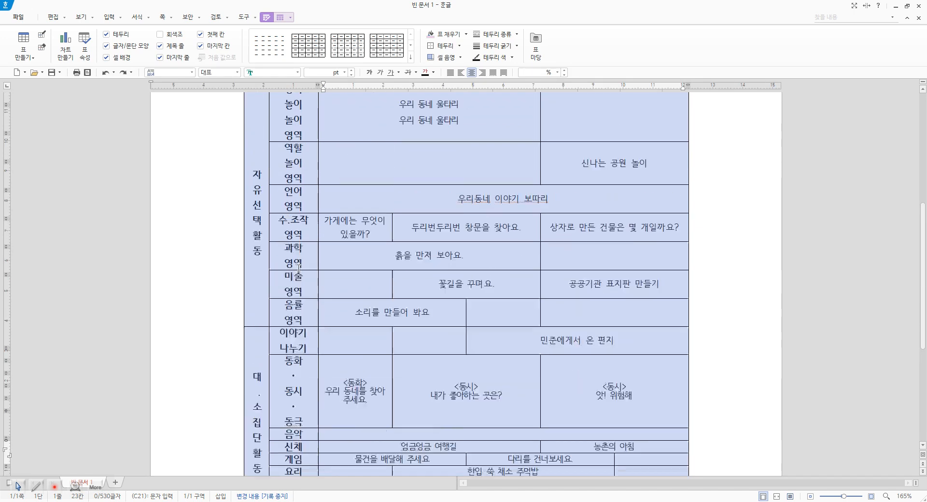
{"action": "scroll", "coordinate": [298, 269], "scroll_direction": "up", "scroll_amount": 3}
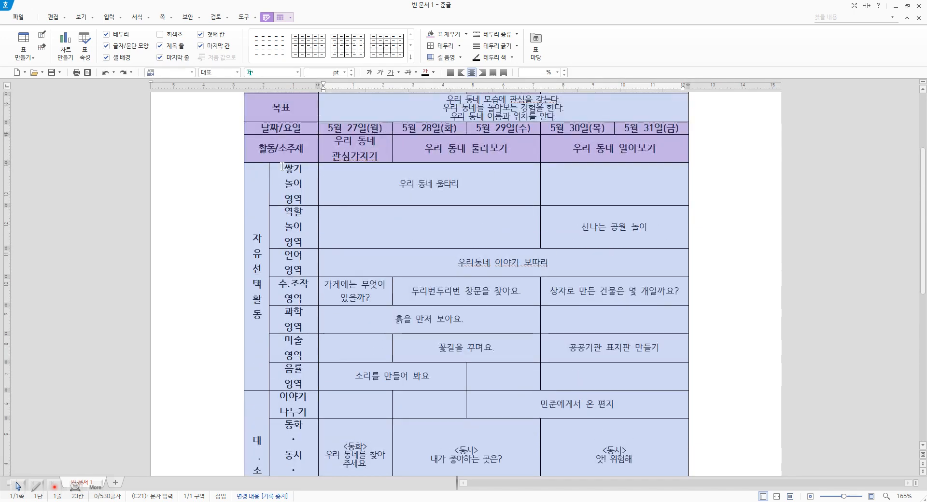
{"action": "left_click", "coordinate": [429, 184]}
{"action": "scroll", "coordinate": [294, 223], "scroll_direction": "up", "scroll_amount": 3}
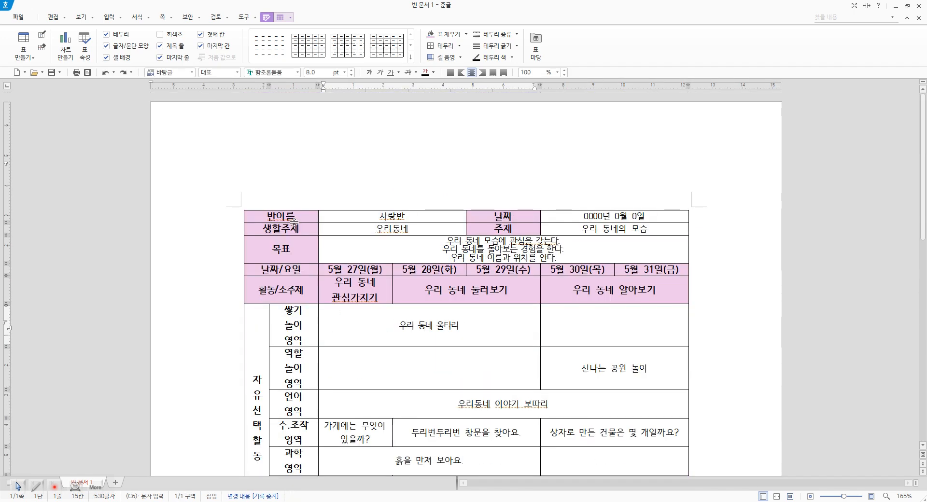
Reselect the full table, check it at 131% zoom, and clear the selection.
{"action": "left_click_drag", "start_coordinate": [294, 223], "coordinate": [637, 409]}
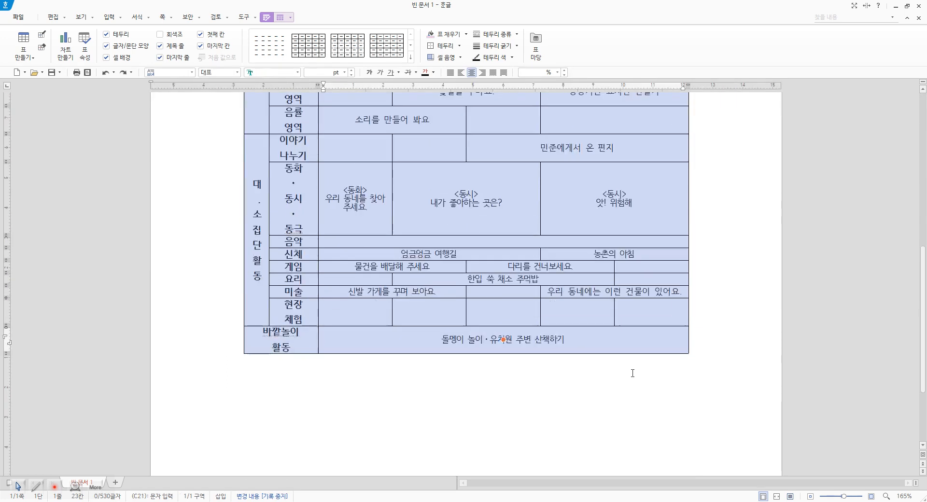
{"action": "scroll", "coordinate": [769, 403], "scroll_direction": "up", "scroll_amount": 2}
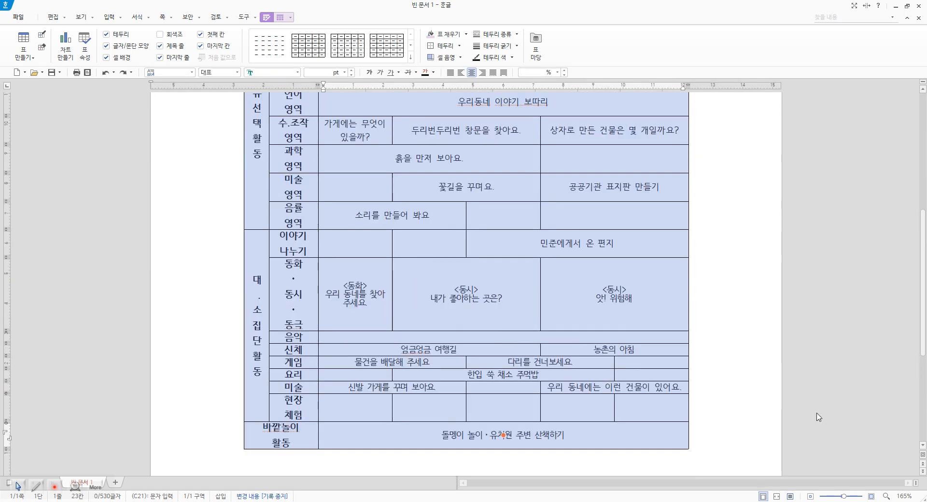
{"action": "left_click", "coordinate": [831, 497]}
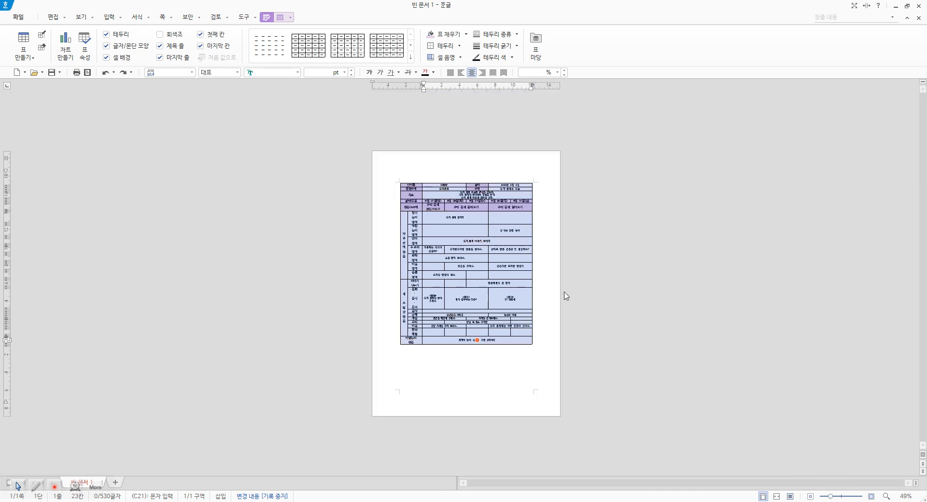
{"action": "left_click", "coordinate": [843, 497]}
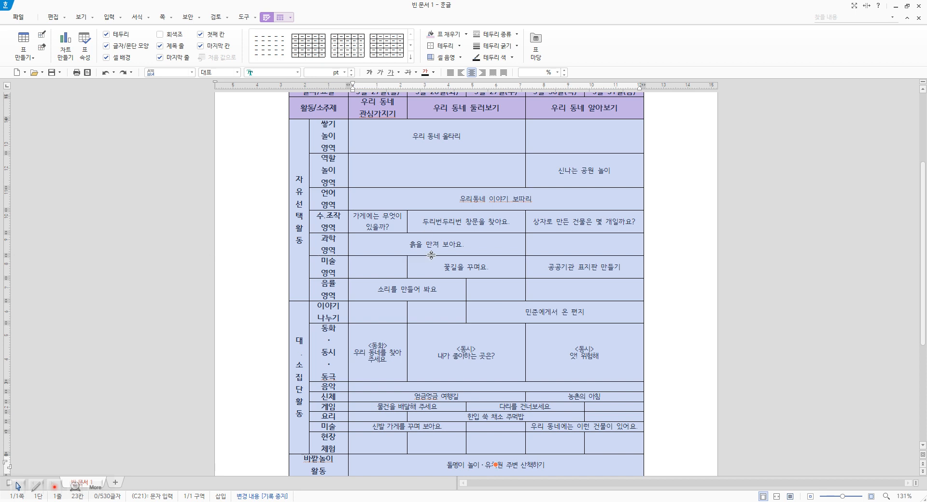
{"action": "left_click", "coordinate": [431, 258]}
{"action": "scroll", "coordinate": [431, 259], "scroll_direction": "up", "scroll_amount": 3}
Give the whole table a 0.5 mm outer border through the cell border/background settings.
{"action": "left_click", "coordinate": [317, 161]}
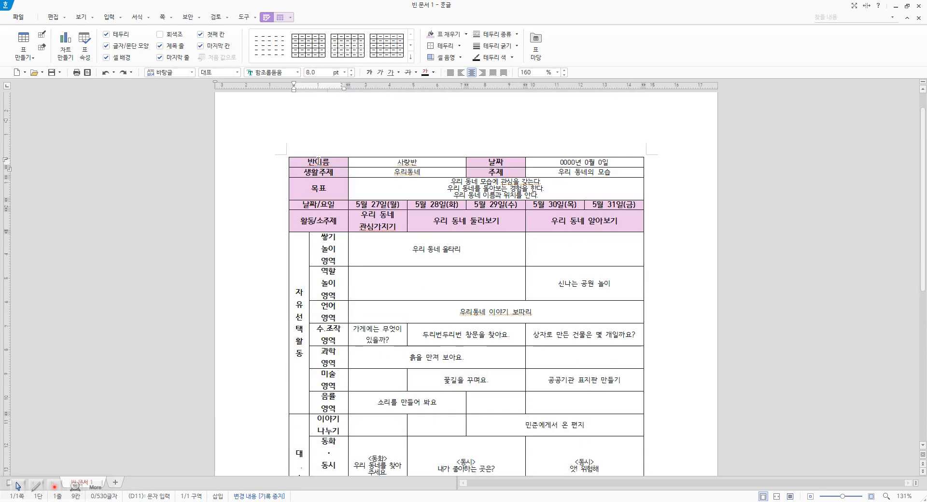
{"action": "key", "text": "F5"}
{"action": "key", "text": "F5"}
{"action": "key", "text": "F5"}
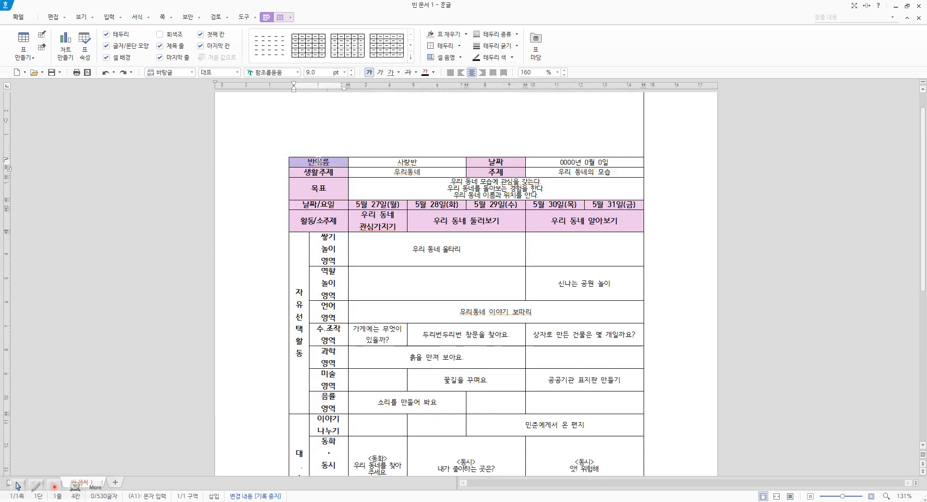
{"action": "scroll", "coordinate": [515, 333], "scroll_direction": "down", "scroll_amount": 3}
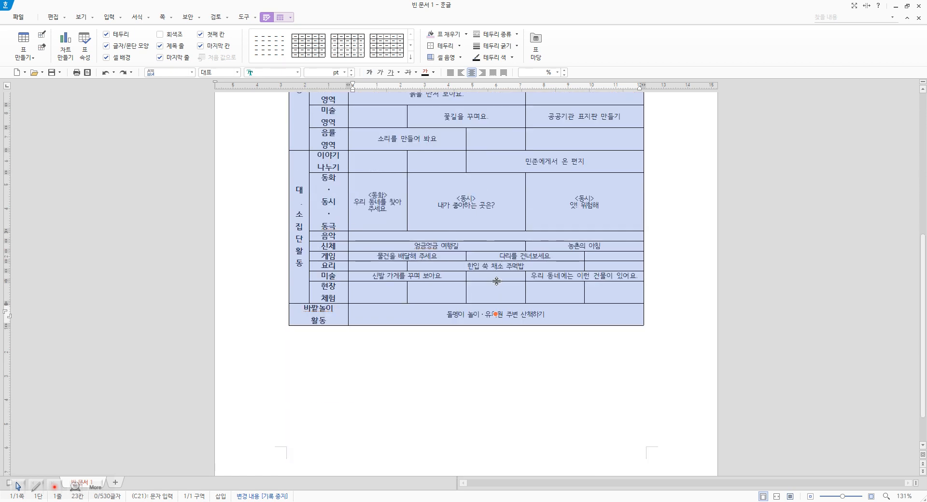
{"action": "scroll", "coordinate": [496, 290], "scroll_direction": "up", "scroll_amount": 5}
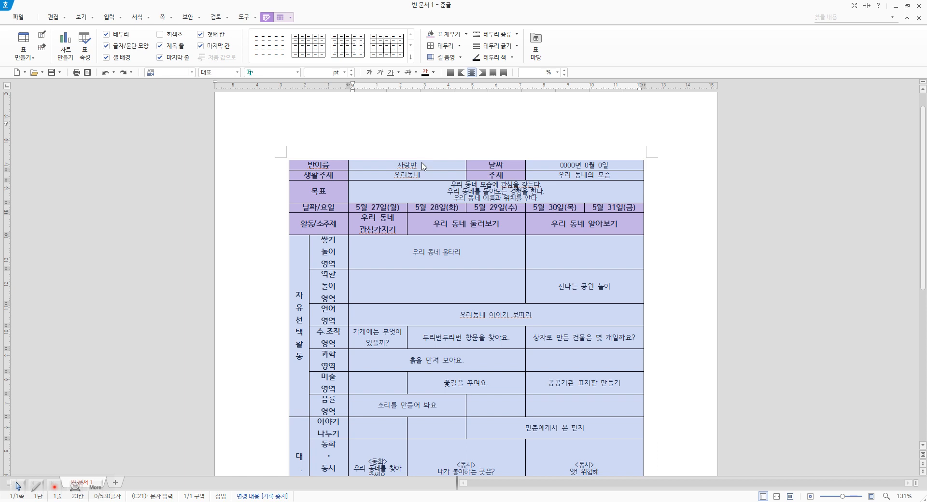
{"action": "right_click", "coordinate": [423, 165]}
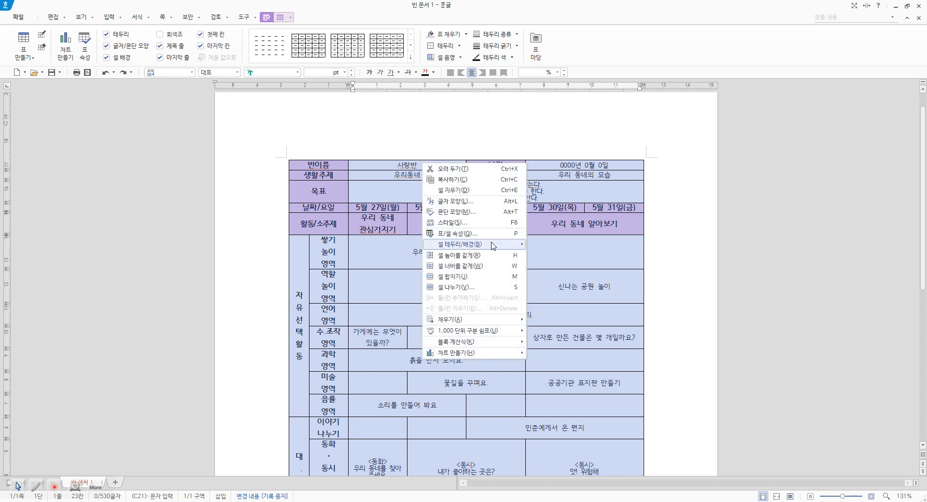
{"action": "mouse_move", "coordinate": [493, 246]}
{"action": "mouse_move", "coordinate": [500, 247]}
{"action": "left_click", "coordinate": [554, 246]}
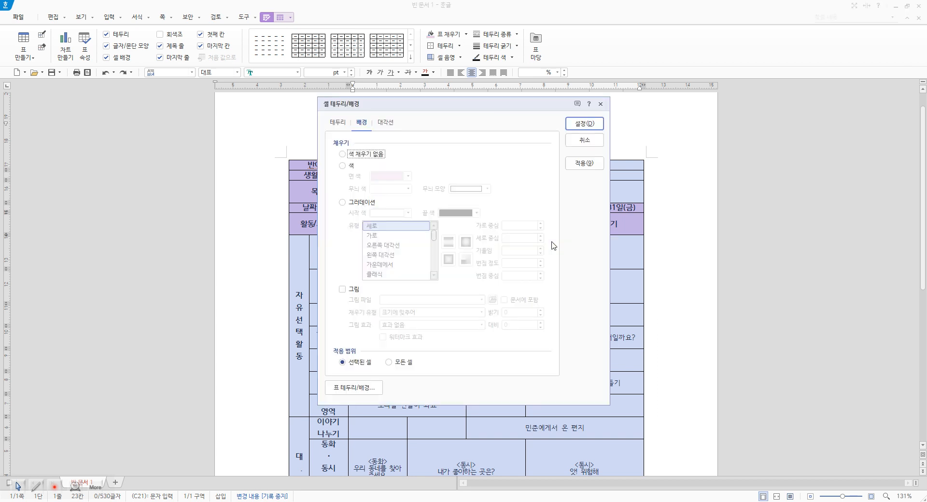
{"action": "left_click", "coordinate": [338, 123]}
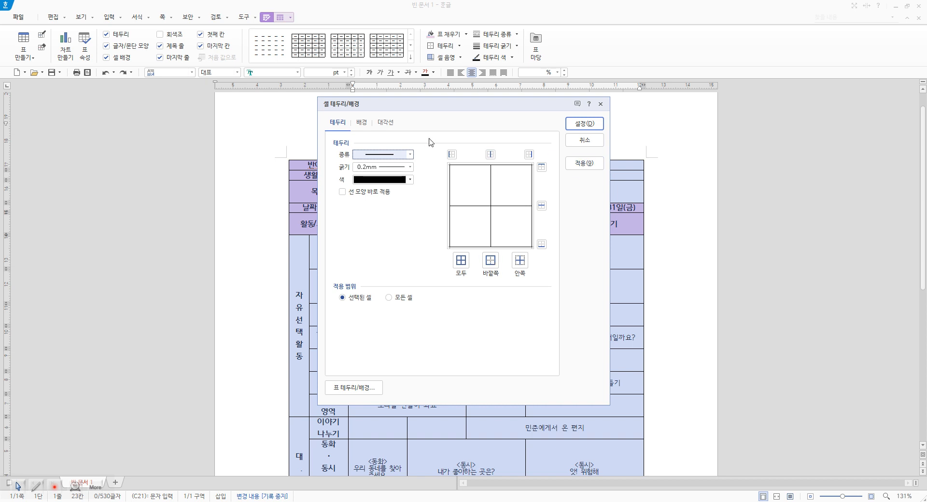
{"action": "left_click", "coordinate": [411, 169]}
{"action": "left_click", "coordinate": [390, 229]}
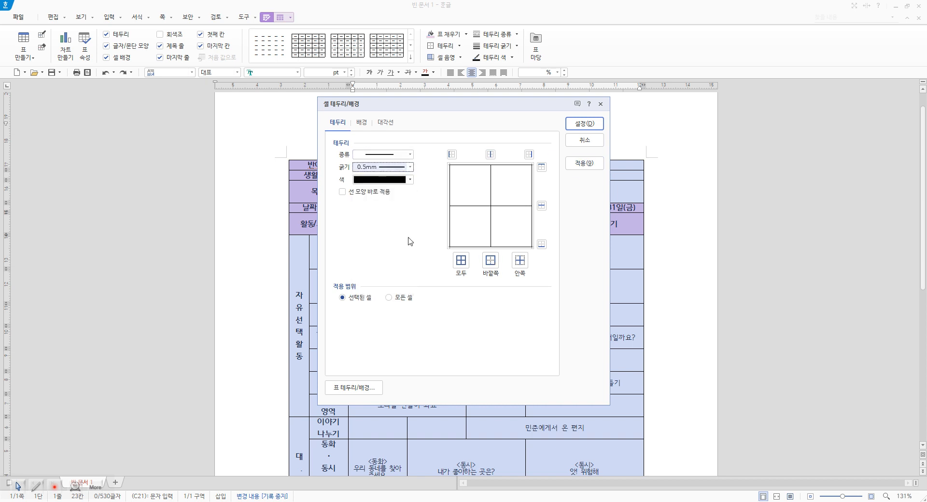
{"action": "left_click", "coordinate": [491, 260]}
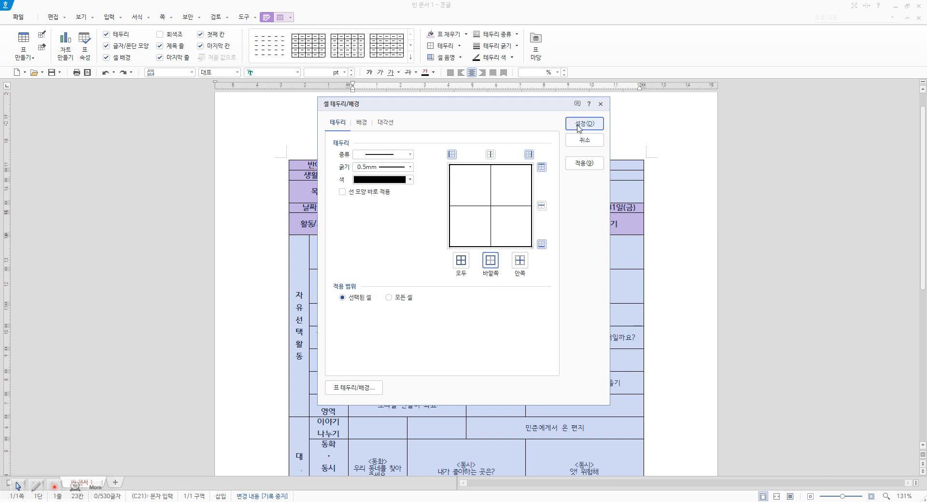
{"action": "left_click", "coordinate": [579, 125]}
{"action": "scroll", "coordinate": [676, 219], "scroll_direction": "down", "scroll_amount": 3}
{"action": "left_click", "coordinate": [668, 242]}
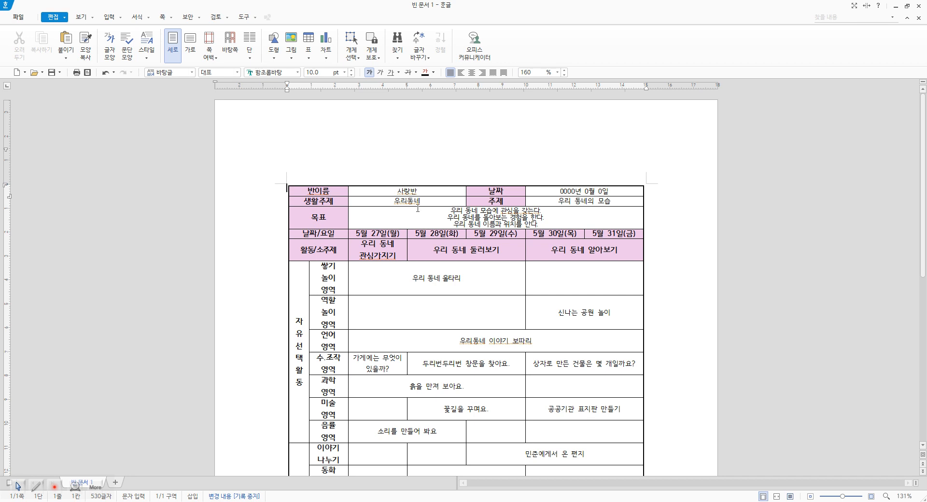
Recolour all inner and outer borders of the whole weekly plan table bright pink through the cell border/background settings.
{"action": "left_click_drag", "start_coordinate": [317, 191], "coordinate": [584, 431]}
{"action": "left_click_drag", "start_coordinate": [611, 491], "coordinate": [603, 414]}
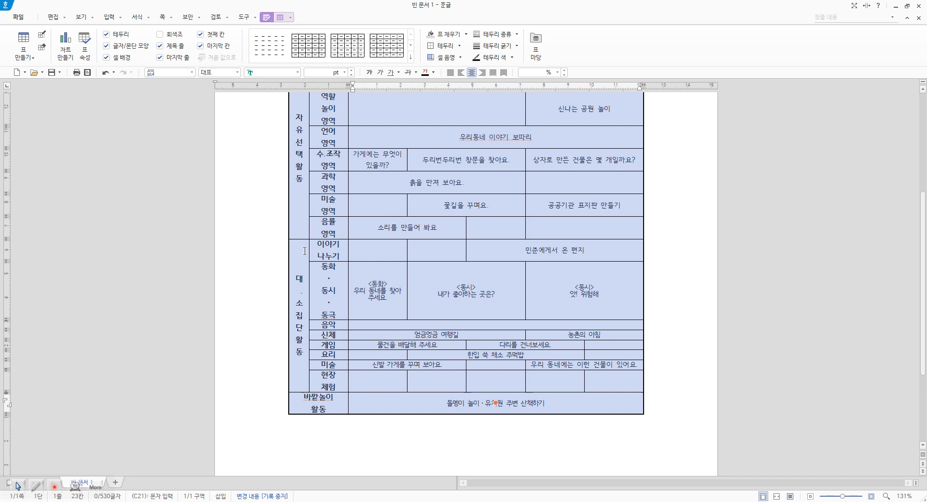
{"action": "scroll", "coordinate": [437, 279], "scroll_direction": "up", "scroll_amount": 5}
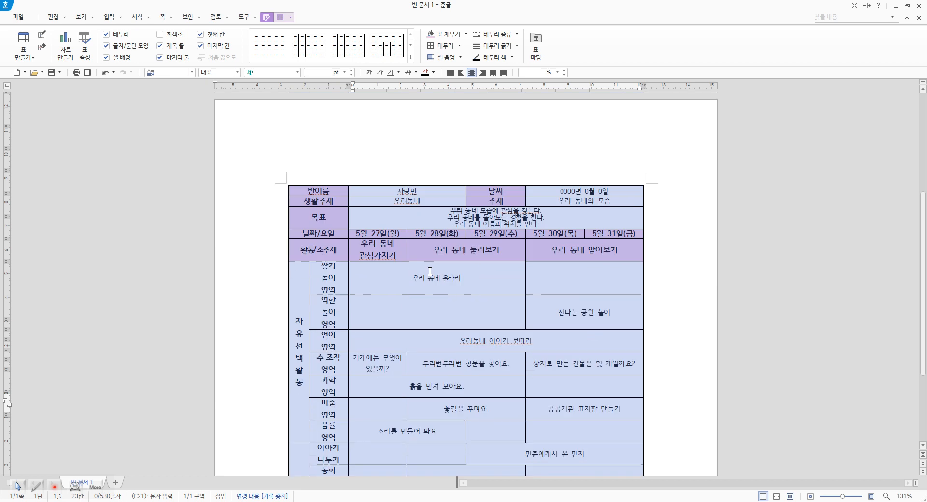
{"action": "right_click", "coordinate": [338, 192]}
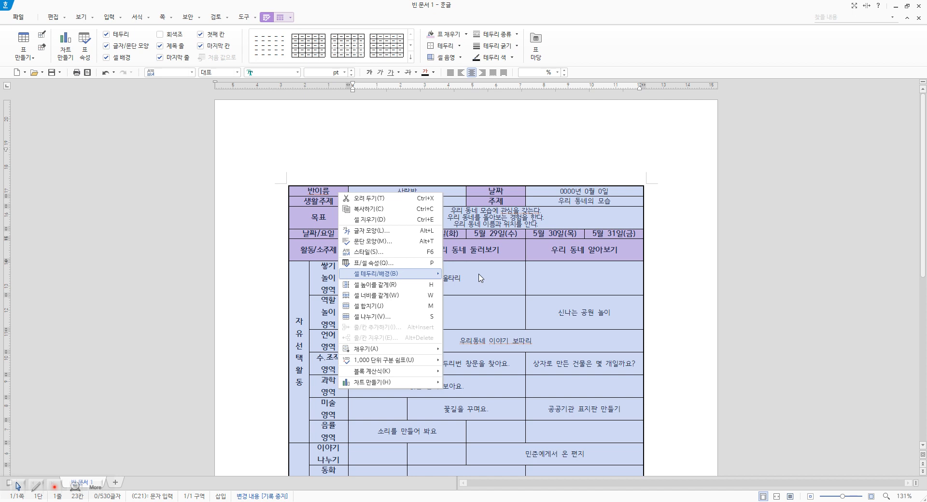
{"action": "left_click", "coordinate": [478, 274]}
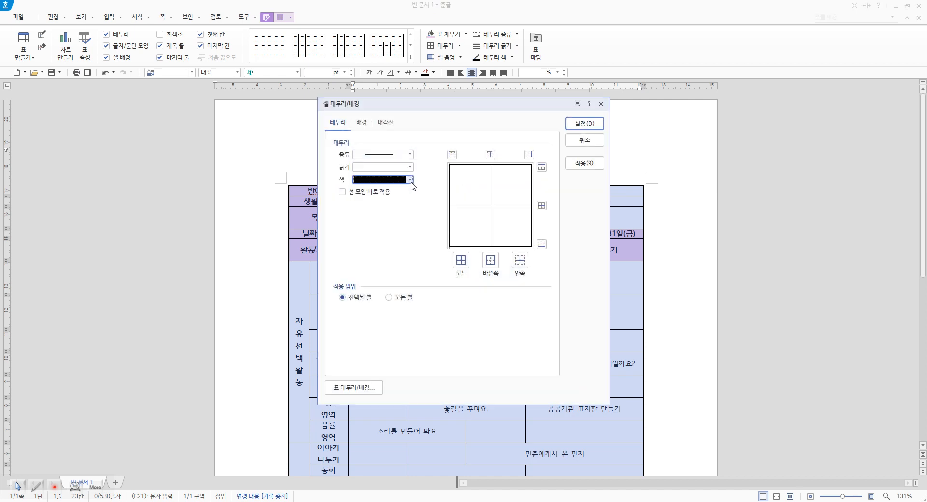
{"action": "left_click", "coordinate": [410, 180]}
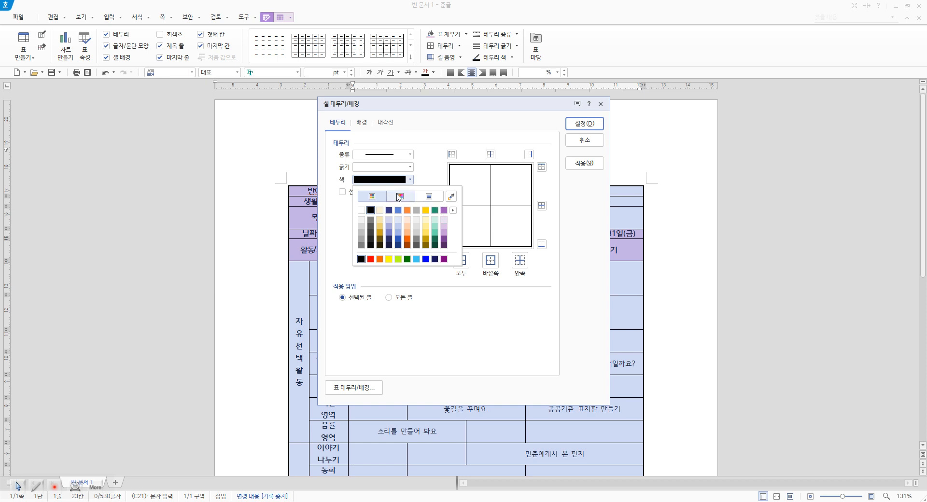
{"action": "left_click", "coordinate": [400, 196]}
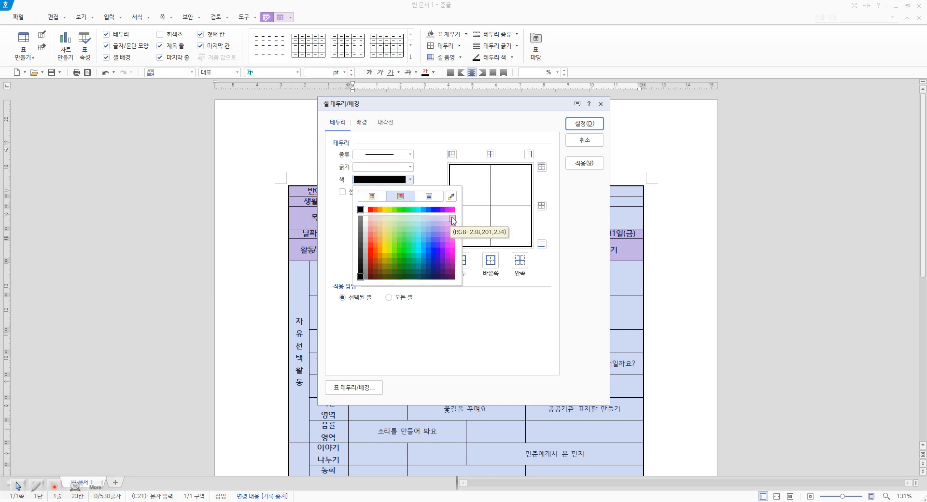
{"action": "left_click", "coordinate": [453, 246]}
{"action": "left_click", "coordinate": [461, 261]}
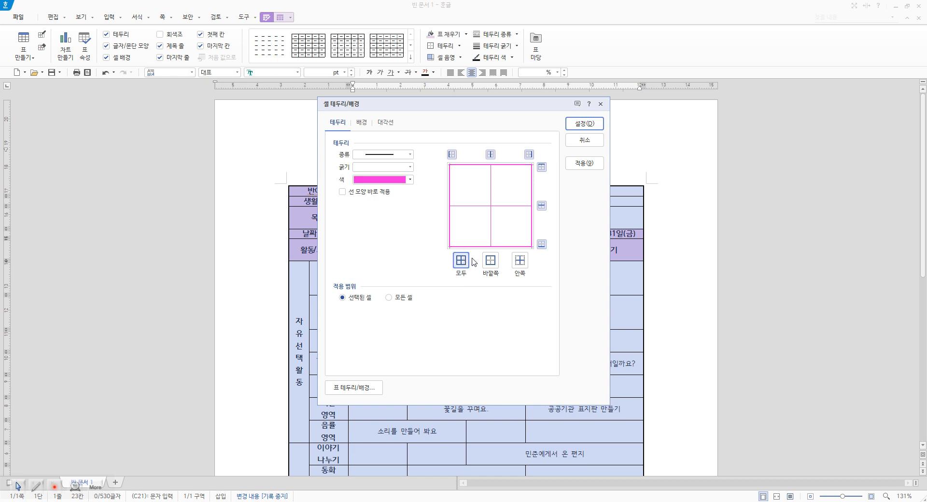
{"action": "left_click", "coordinate": [583, 125]}
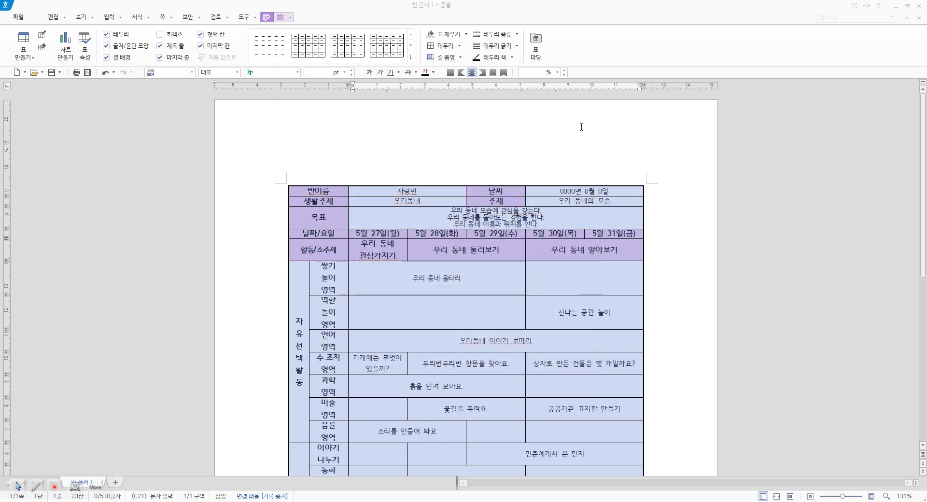
Clear the cell selection and check the recoloured borders from the 반이름 row down to the 바깥놀이 활동 row.
{"action": "scroll", "coordinate": [662, 215], "scroll_direction": "down", "scroll_amount": 3}
{"action": "left_click", "coordinate": [678, 266]}
{"action": "scroll", "coordinate": [678, 267], "scroll_direction": "up", "scroll_amount": 2}
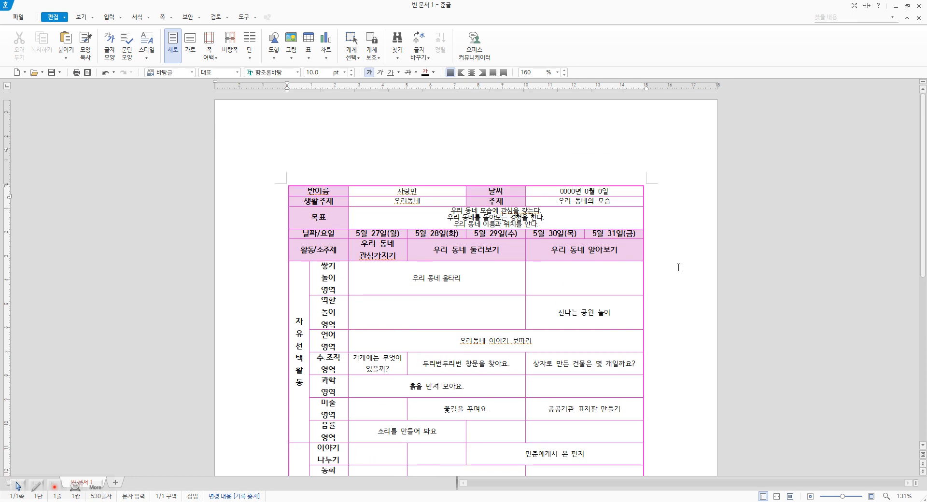
{"action": "scroll", "coordinate": [679, 271], "scroll_direction": "down", "scroll_amount": 2}
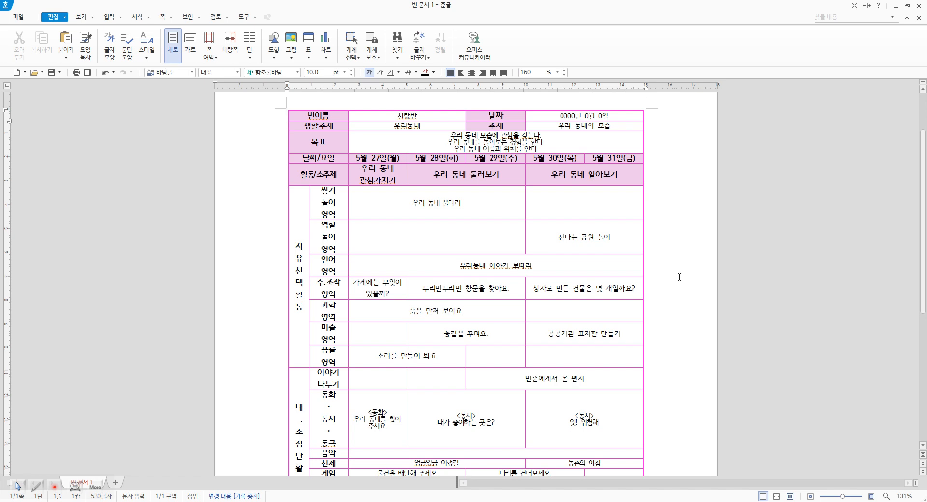
{"action": "scroll", "coordinate": [679, 277], "scroll_direction": "down", "scroll_amount": 1}
{"action": "scroll", "coordinate": [680, 277], "scroll_direction": "down", "scroll_amount": 3}
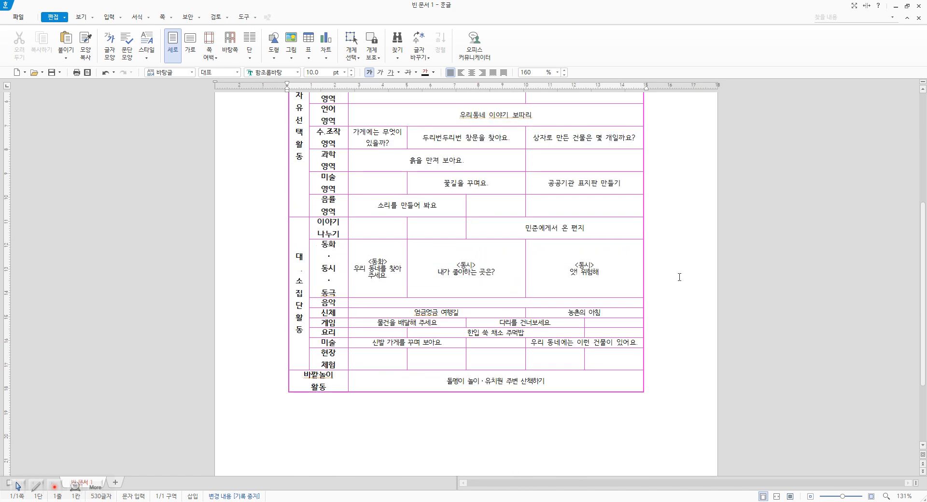
{"action": "scroll", "coordinate": [680, 277], "scroll_direction": "up", "scroll_amount": 5}
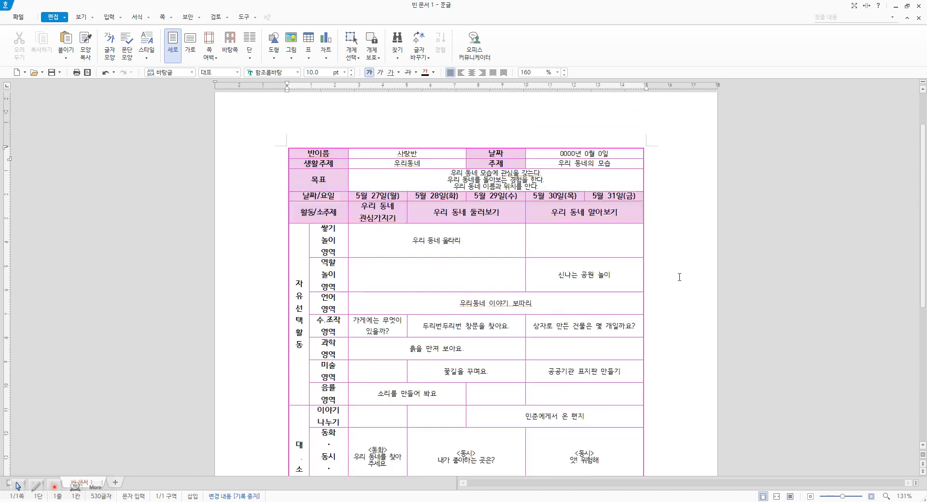
Make the table behave like a text character by enabling 글자처럼 취급 in its table properties.
{"action": "left_click", "coordinate": [313, 148]}
{"action": "double_click", "coordinate": [313, 147]}
{"action": "left_click", "coordinate": [373, 201]}
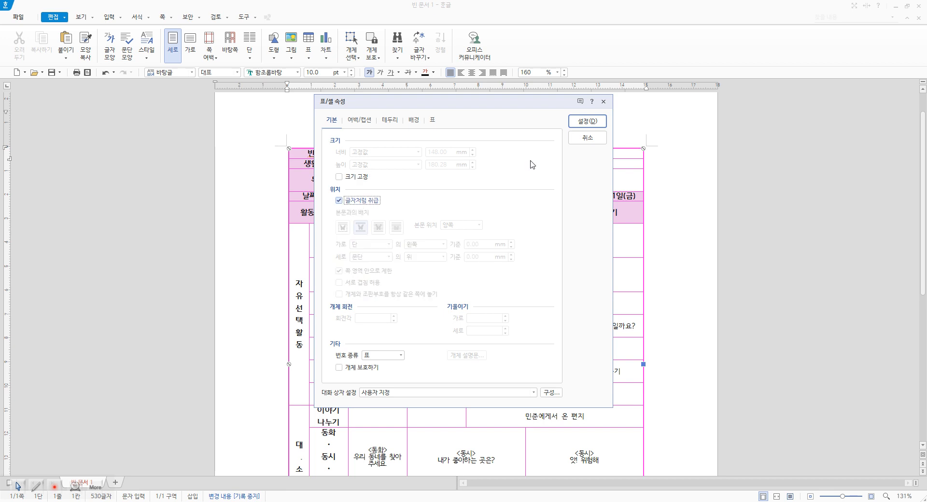
{"action": "left_click", "coordinate": [587, 121]}
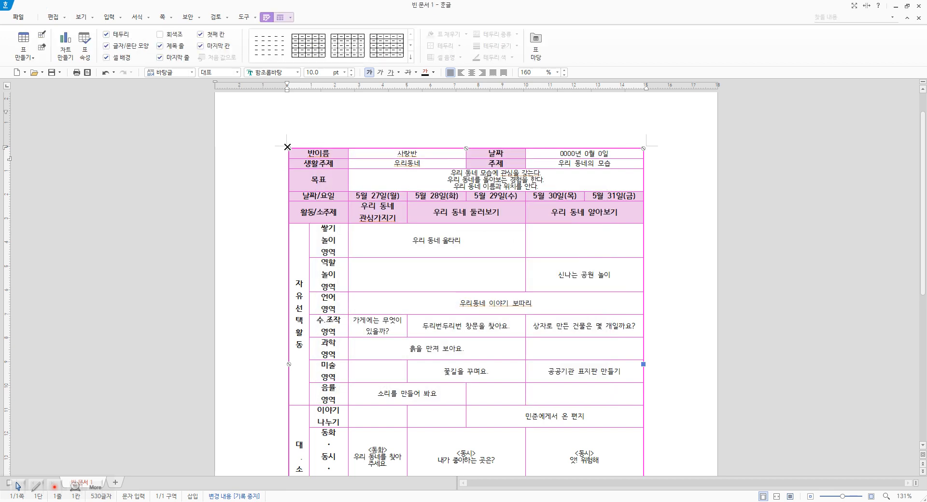
Add the centred 20 pt title "꿈동산유치원 주간계획안" above the table and remove the extra space beneath it.
{"action": "left_click", "coordinate": [285, 147]}
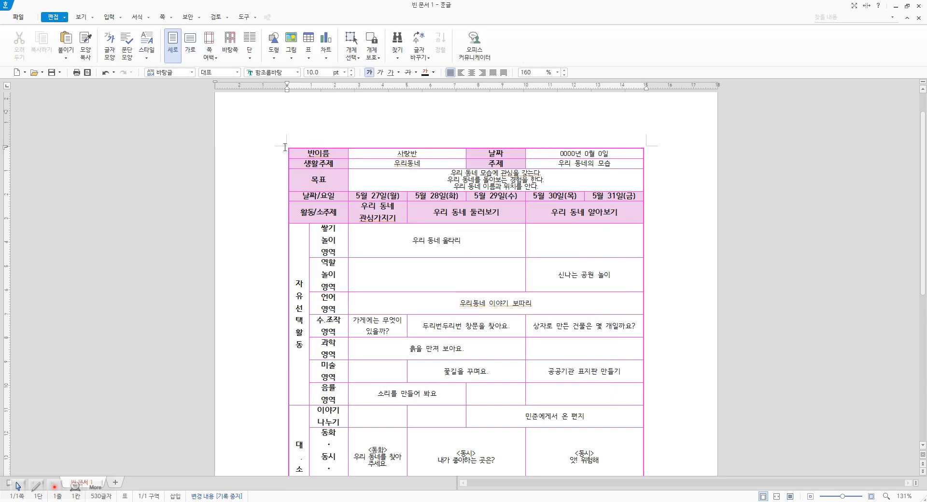
{"action": "key", "text": "Return"}
{"action": "key", "text": "Return"}
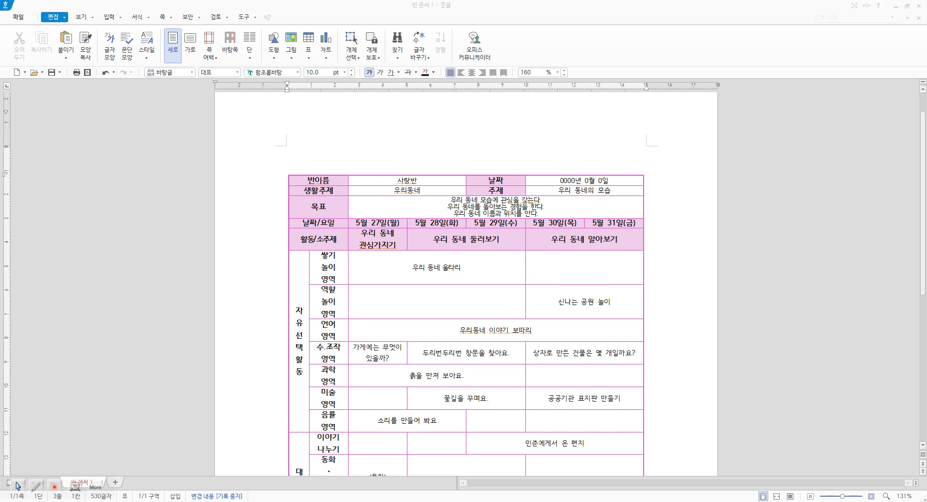
{"action": "left_click", "coordinate": [493, 158]}
{"action": "type", "text": "꿈동산유치원 주간계획안"}
{"action": "left_click", "coordinate": [486, 174]}
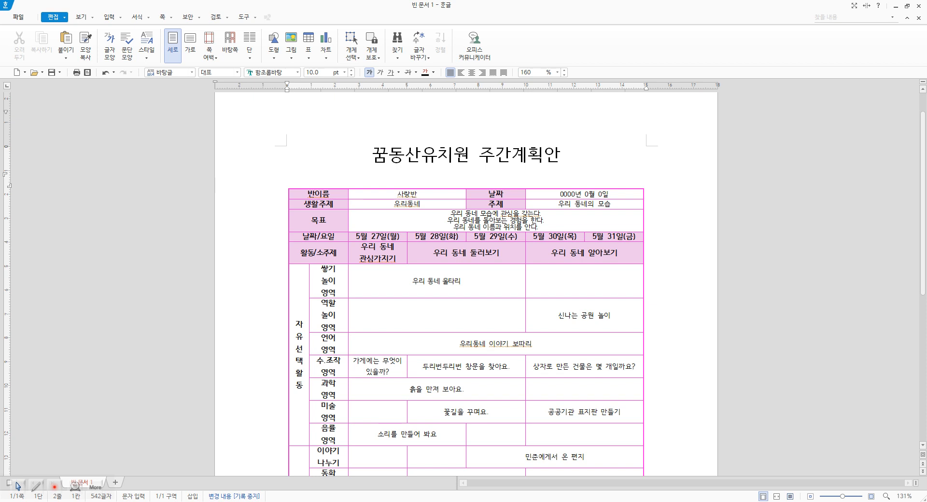
{"action": "key", "text": "Delete"}
Check how the titled weekly plan fits on the single page, down to the bottom margin.
{"action": "scroll", "coordinate": [584, 251], "scroll_direction": "down", "scroll_amount": 10}
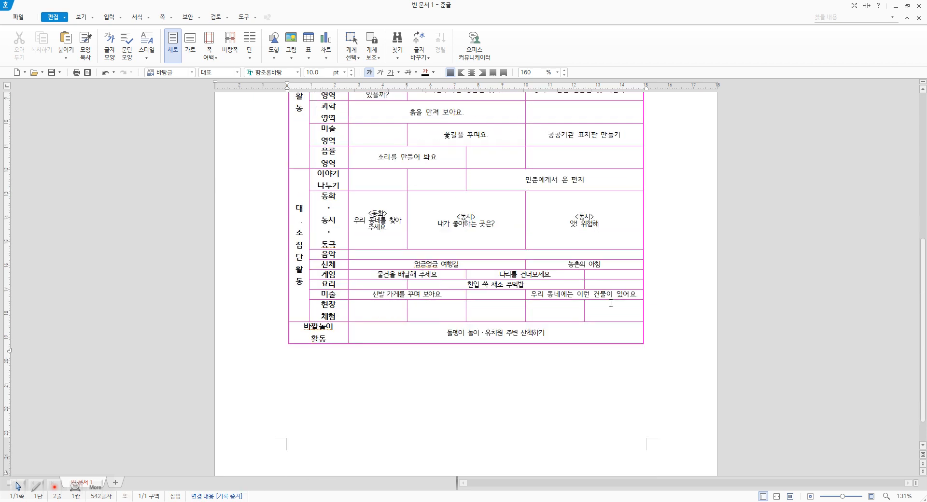
{"action": "scroll", "coordinate": [610, 303], "scroll_direction": "up", "scroll_amount": 8}
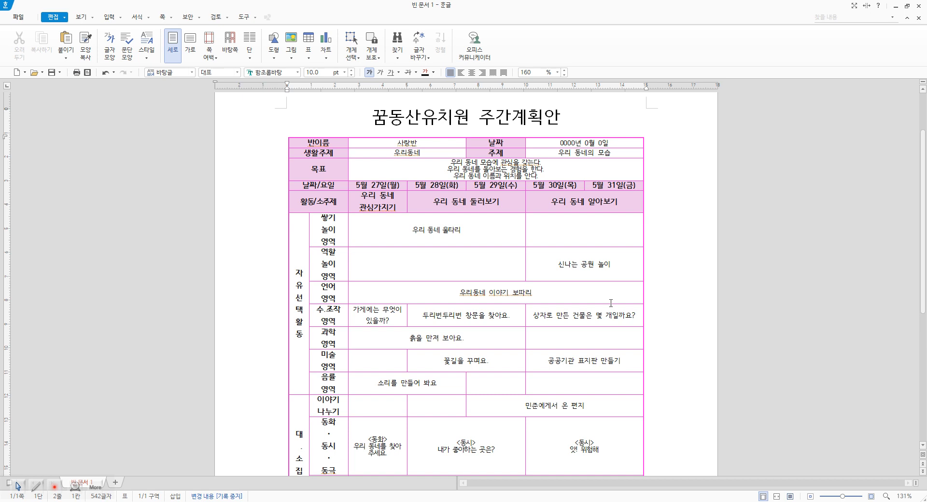
{"action": "scroll", "coordinate": [582, 233], "scroll_direction": "down", "scroll_amount": 2}
{"action": "scroll", "coordinate": [582, 233], "scroll_direction": "down", "scroll_amount": 6}
{"action": "scroll", "coordinate": [582, 233], "scroll_direction": "up", "scroll_amount": 7}
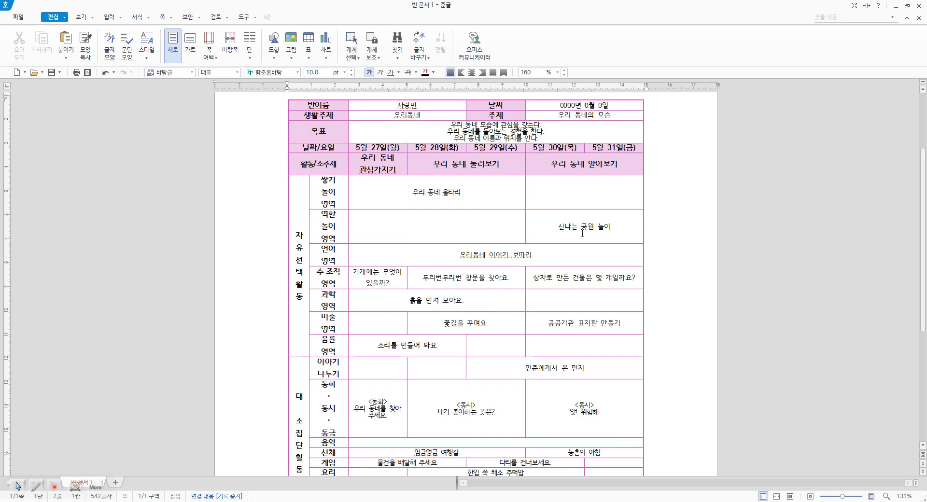
Open the print settings, look through the available printers around Hancom PDF, and close them without printing.
{"action": "left_click", "coordinate": [78, 73]}
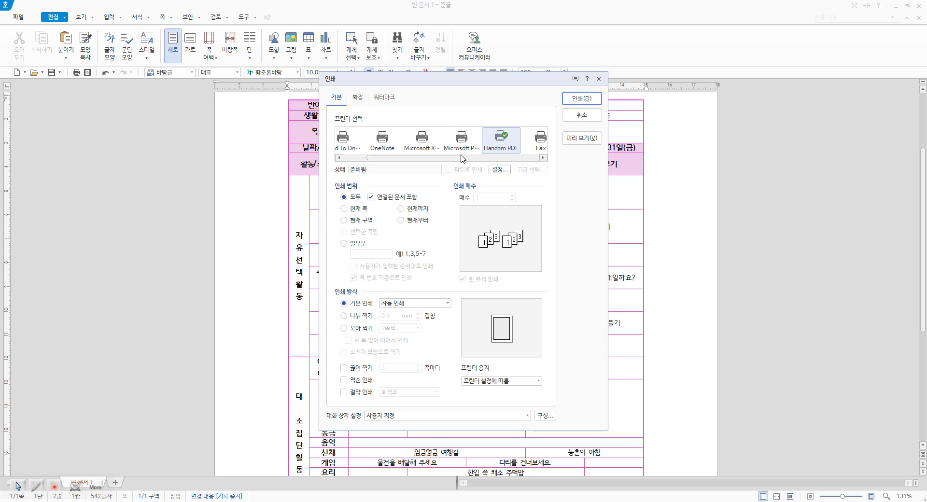
{"action": "left_click_drag", "start_coordinate": [454, 159], "coordinate": [461, 158]}
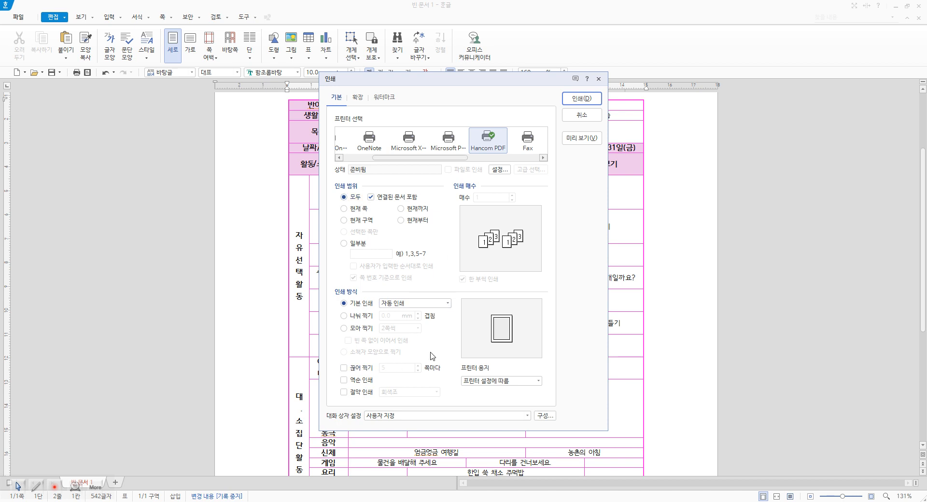
{"action": "left_click", "coordinate": [582, 115]}
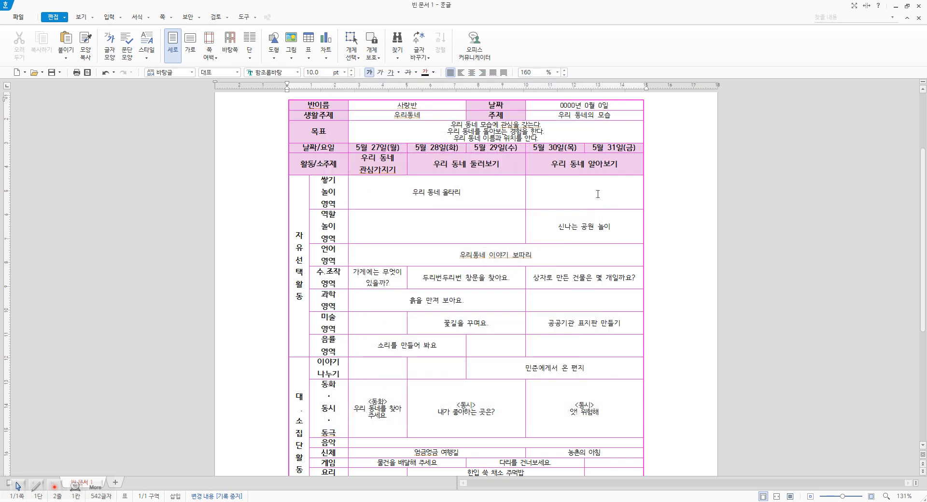
Review the finished plan from its title to the 바깥놀이 활동 row, and place the cursor at the title's end.
{"action": "scroll", "coordinate": [625, 333], "scroll_direction": "up", "scroll_amount": 3}
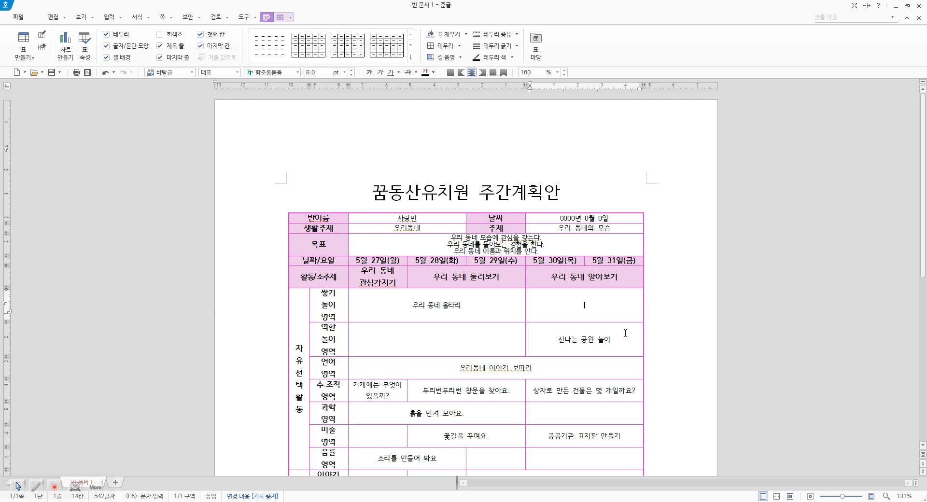
{"action": "scroll", "coordinate": [574, 215], "scroll_direction": "down", "scroll_amount": 1}
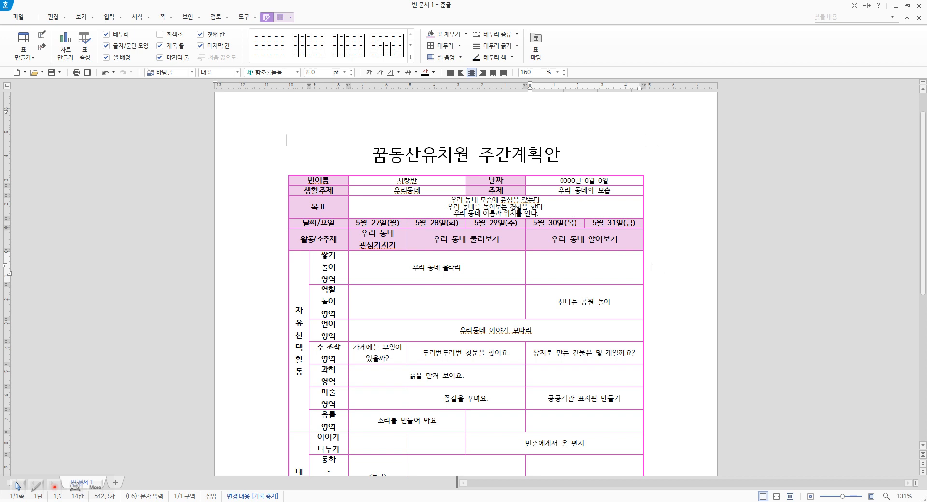
{"action": "scroll", "coordinate": [654, 290], "scroll_direction": "down", "scroll_amount": 3}
{"action": "scroll", "coordinate": [654, 291], "scroll_direction": "down", "scroll_amount": 2}
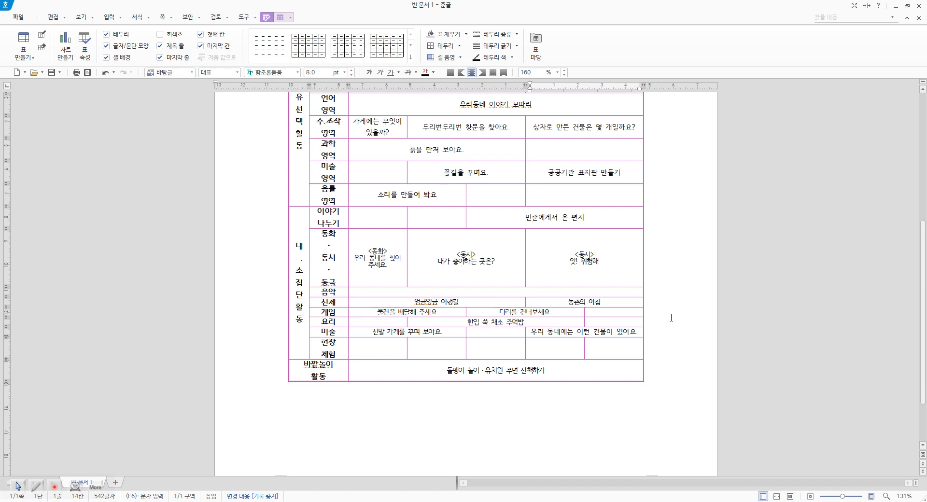
{"action": "scroll", "coordinate": [671, 317], "scroll_direction": "up", "scroll_amount": 4}
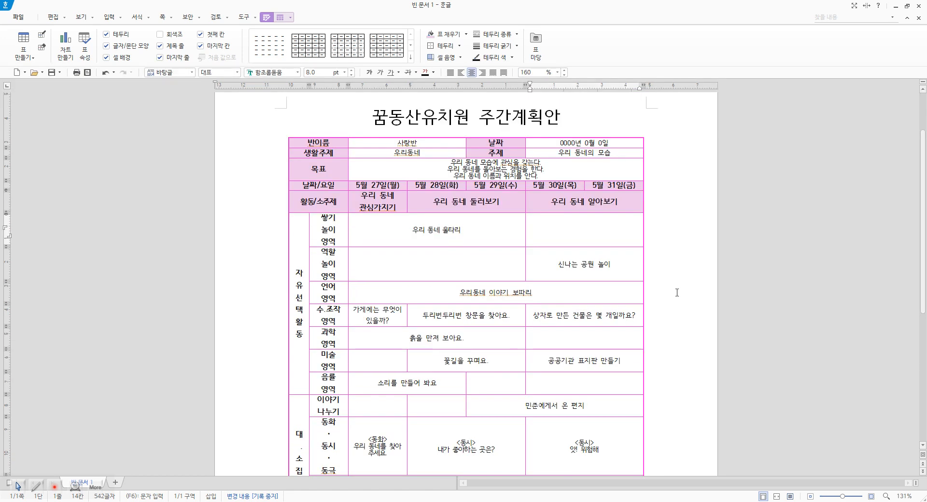
{"action": "scroll", "coordinate": [676, 296], "scroll_direction": "up", "scroll_amount": 2}
{"action": "left_click", "coordinate": [595, 190]}
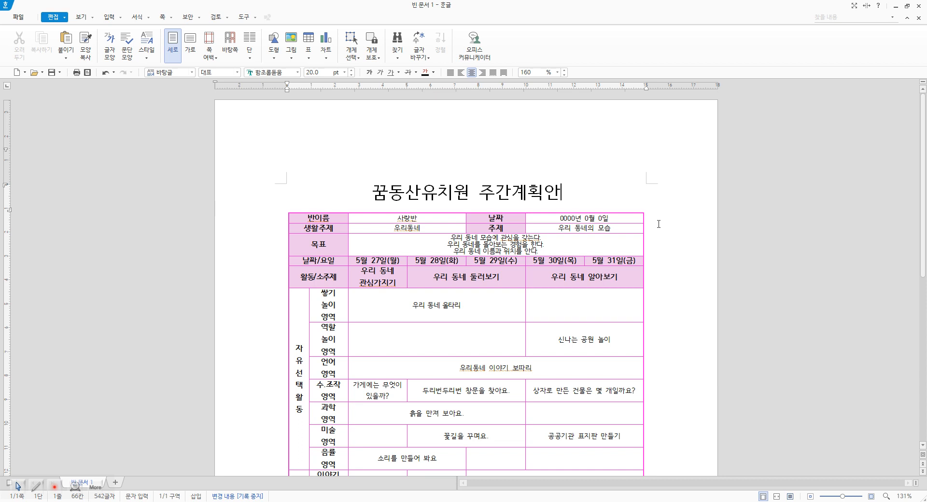
Create a new blank document and insert a table with 8 rows and 7 columns.
{"action": "left_click", "coordinate": [19, 72]}
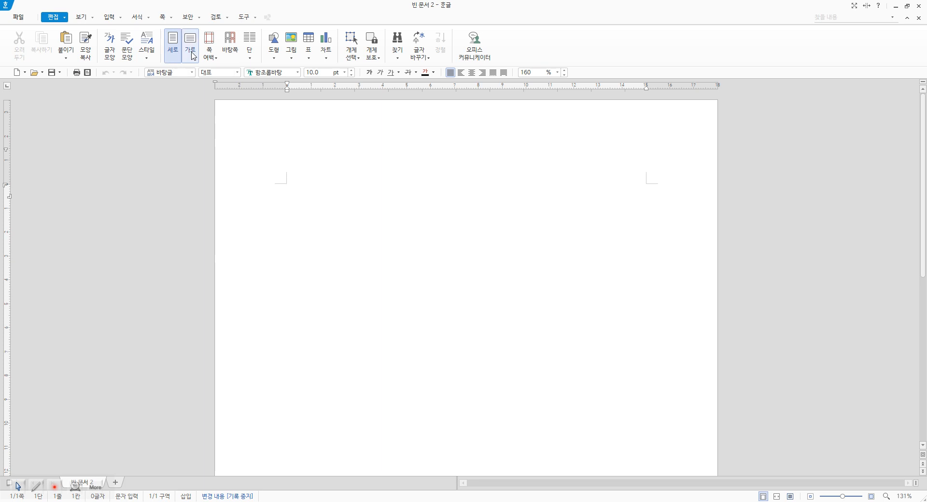
{"action": "left_click", "coordinate": [308, 57]}
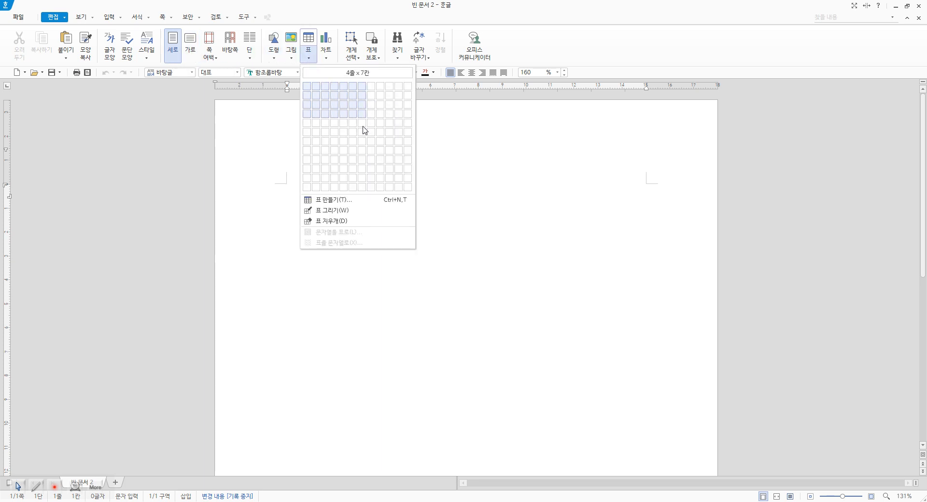
{"action": "left_click", "coordinate": [364, 151]}
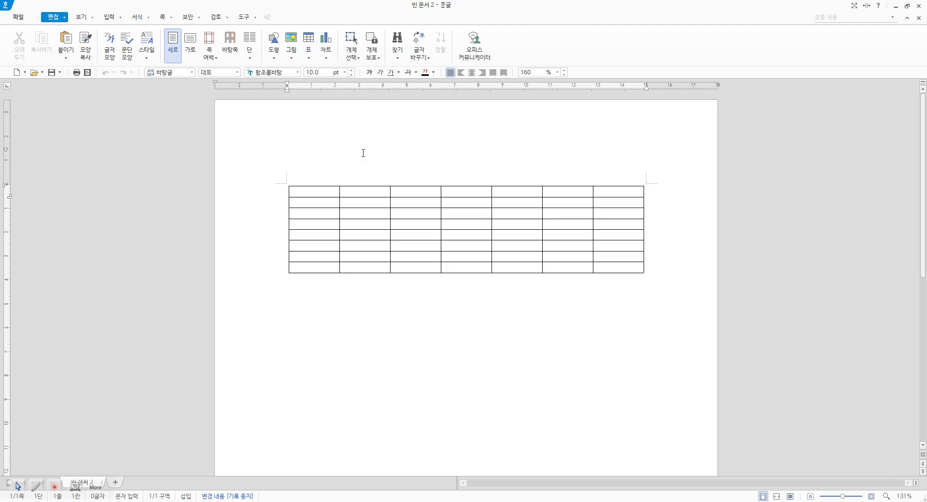
Merge three staggered vertical cell blocks in the new table: B1 to B3, C3 to C5 and D5 to D7.
{"action": "left_click_drag", "start_coordinate": [364, 190], "coordinate": [365, 213]}
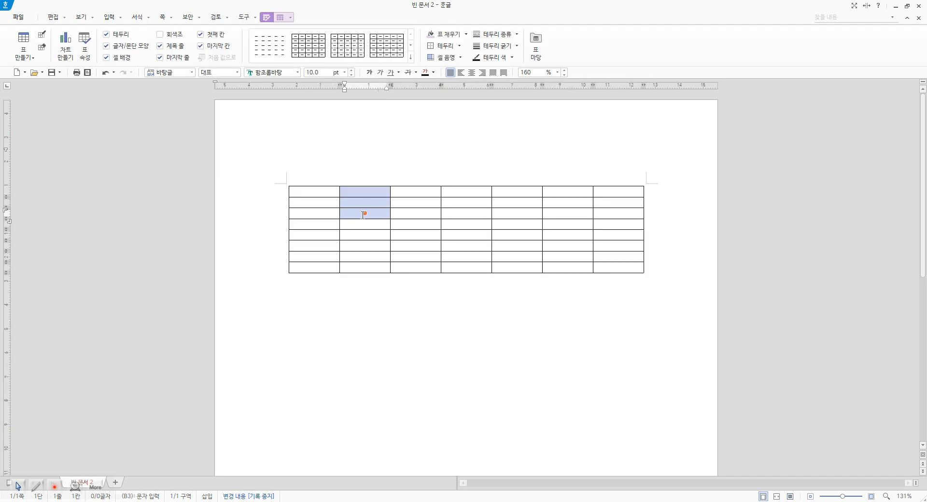
{"action": "key", "text": "m"}
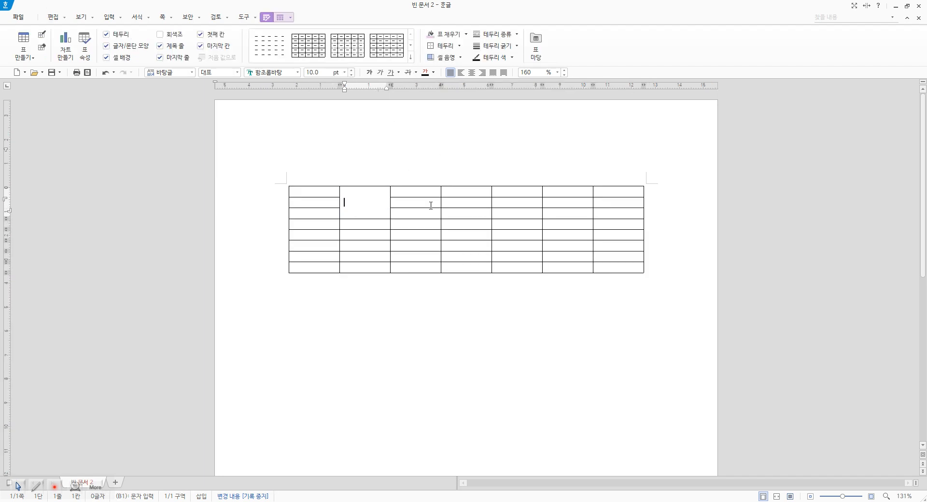
{"action": "left_click_drag", "start_coordinate": [407, 213], "coordinate": [405, 234]}
{"action": "key", "text": "m"}
{"action": "left_click_drag", "start_coordinate": [461, 234], "coordinate": [475, 252]}
{"action": "key", "text": "m"}
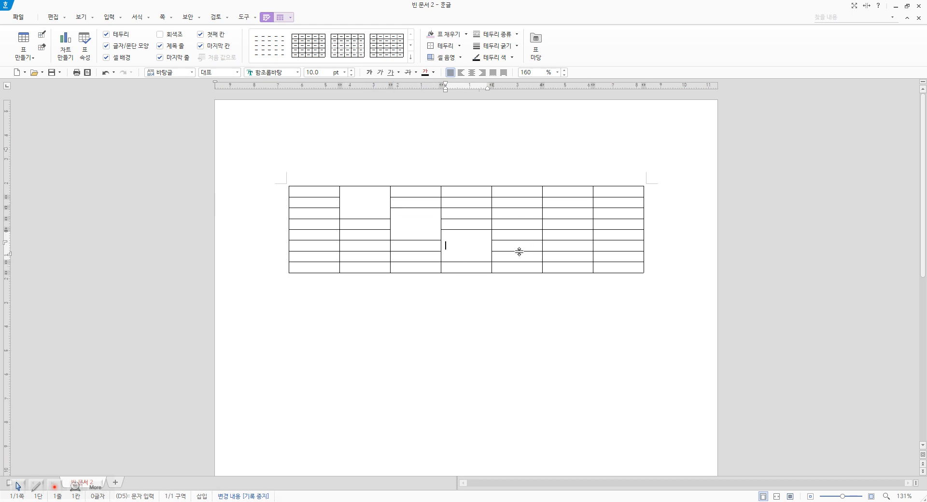
Undo the three vertical cell merges in the new table.
{"action": "key", "text": "ctrl+z"}
{"action": "key", "text": "ctrl+z"}
{"action": "key", "text": "ctrl+z"}
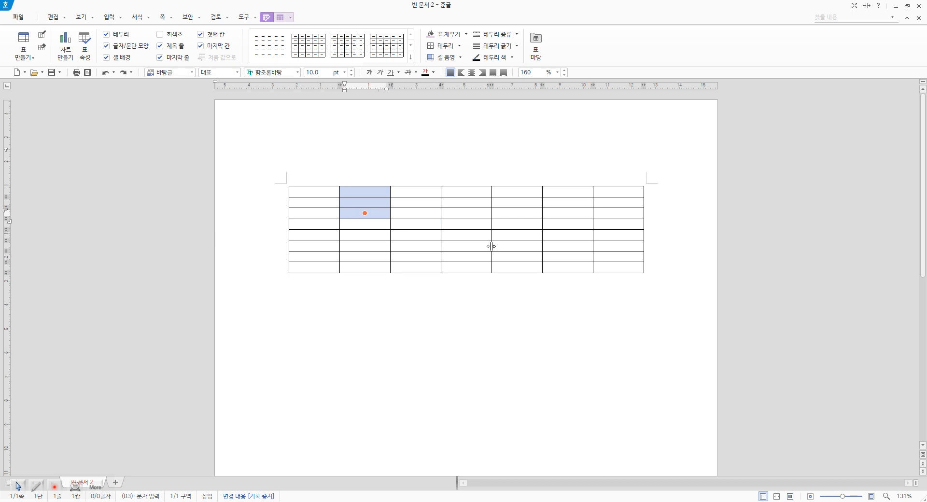
Merge three vertical cell blocks in the table: B4 to B7, C2 to C7 and D5 to D7.
{"action": "left_click_drag", "start_coordinate": [364, 256], "coordinate": [370, 228]}
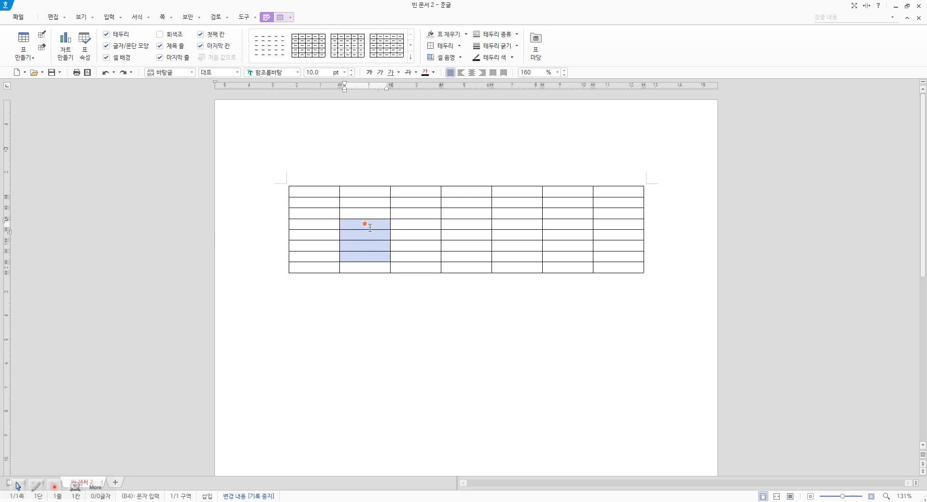
{"action": "key", "text": "m"}
{"action": "left_click_drag", "start_coordinate": [412, 256], "coordinate": [410, 207]}
{"action": "key", "text": "m"}
{"action": "left_click_drag", "start_coordinate": [467, 259], "coordinate": [468, 233]}
{"action": "key", "text": "m"}
Merge three more vertical cell blocks: E3 to E7, F5 to F7 and G2 to G7.
{"action": "left_click_drag", "start_coordinate": [524, 259], "coordinate": [515, 211]}
{"action": "key", "text": "m"}
{"action": "left_click_drag", "start_coordinate": [562, 257], "coordinate": [564, 232]}
{"action": "key", "text": "m"}
{"action": "left_click_drag", "start_coordinate": [617, 256], "coordinate": [612, 209]}
{"action": "key", "text": "m"}
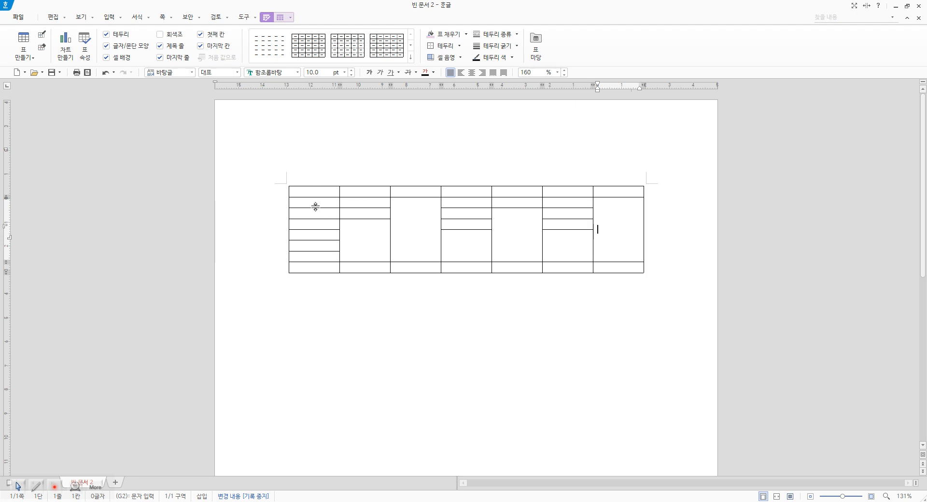
Merge A1 to A7 into one cell and enlarge its height to roughly double, stretching the rows beside it.
{"action": "left_click_drag", "start_coordinate": [314, 193], "coordinate": [316, 258]}
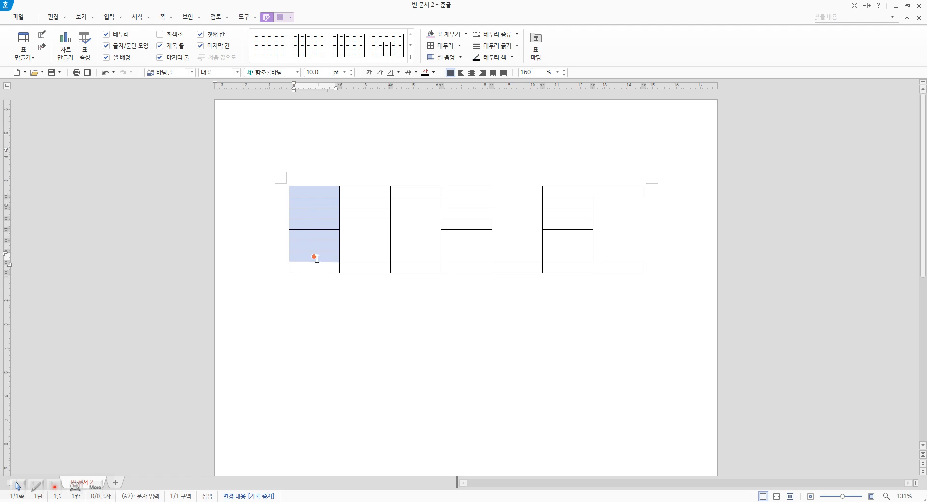
{"action": "key", "text": "m"}
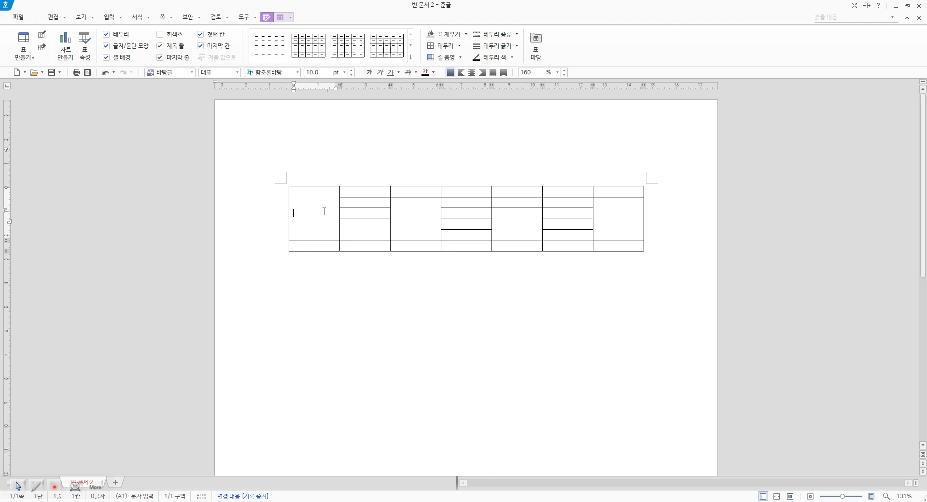
{"action": "key", "text": "F5"}
{"action": "key", "text": "ctrl+Down"}
{"action": "key", "text": "ctrl+Down"}
{"action": "key", "text": "ctrl+Down"}
{"action": "key", "text": "ctrl+Down"}
{"action": "key", "text": "ctrl+Down"}
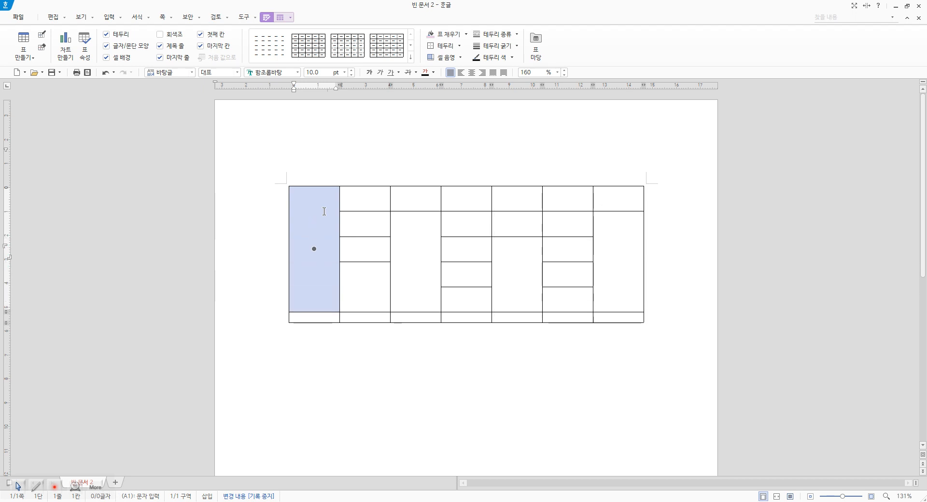
{"action": "left_click", "coordinate": [424, 268]}
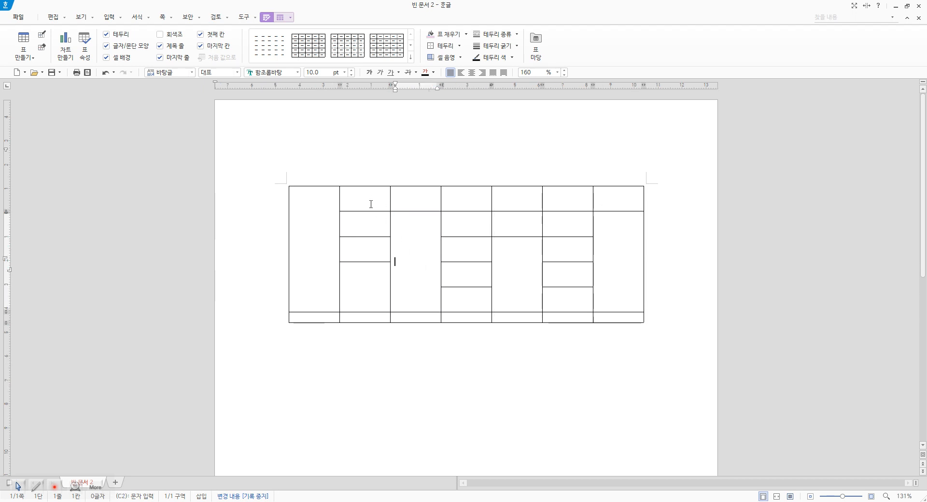
Merge the upper cells B1 to B3, D1 to D4 and E1 to E2 into one cell per column.
{"action": "left_click_drag", "start_coordinate": [374, 204], "coordinate": [368, 250]}
{"action": "key", "text": "m"}
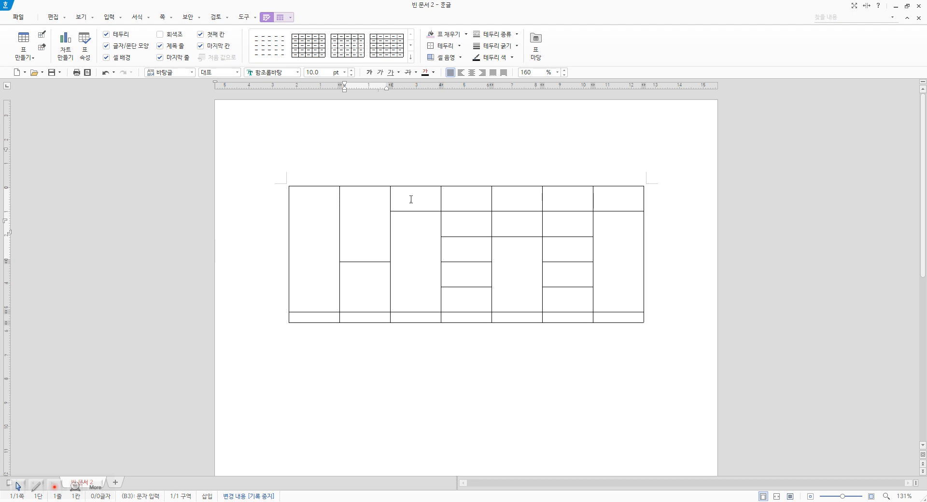
{"action": "left_click_drag", "start_coordinate": [469, 196], "coordinate": [466, 296]}
{"action": "left_click", "coordinate": [466, 294]}
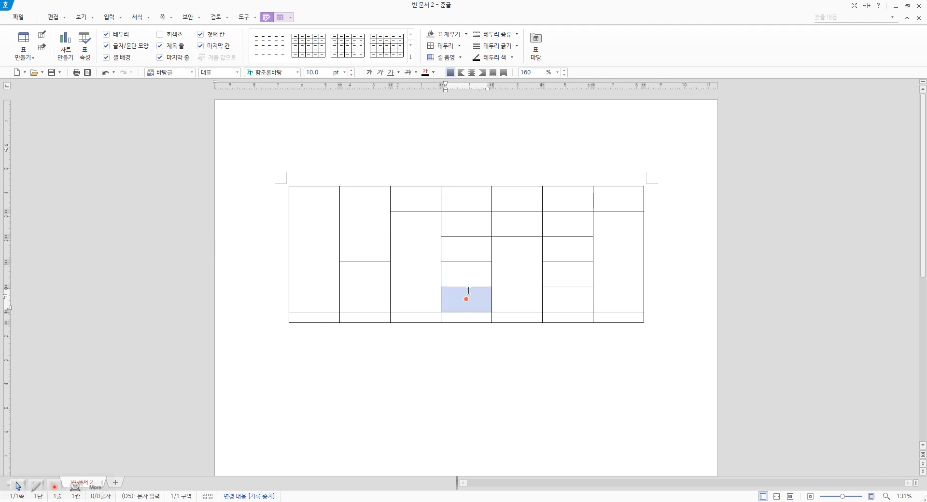
{"action": "left_click_drag", "start_coordinate": [472, 204], "coordinate": [470, 274]}
{"action": "key", "text": "m"}
{"action": "left_click_drag", "start_coordinate": [531, 205], "coordinate": [517, 223]}
{"action": "key", "text": "m"}
Merge F1 to F3, and merge F4 with the cell beneath it.
{"action": "left_click_drag", "start_coordinate": [573, 187], "coordinate": [569, 250]}
{"action": "key", "text": "ctrl+z"}
{"action": "left_click", "coordinate": [573, 195]}
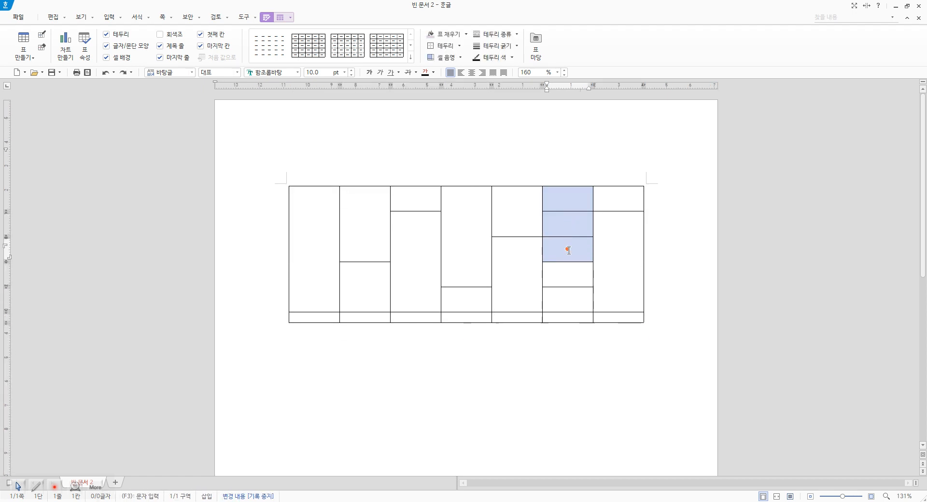
{"action": "key", "text": "m"}
{"action": "left_click_drag", "start_coordinate": [577, 229], "coordinate": [559, 262]}
{"action": "key", "text": "m"}
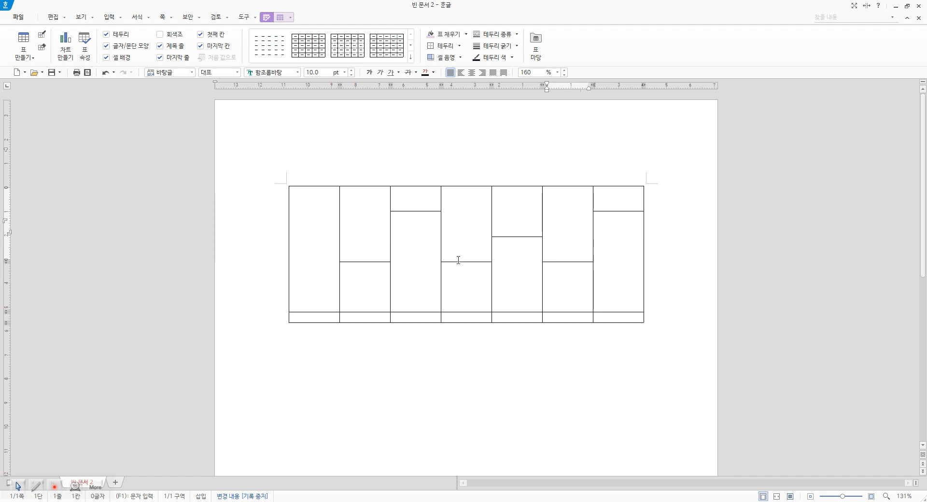
Lower the shared divider in columns B, D and F slightly, and raise the divider in column D on its own.
{"action": "left_click_drag", "start_coordinate": [462, 261], "coordinate": [461, 266]}
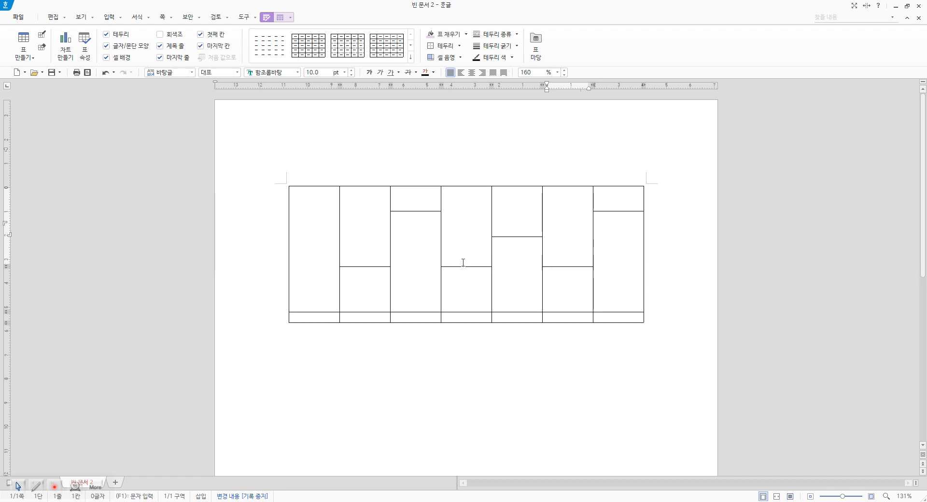
{"action": "left_click", "coordinate": [464, 281]}
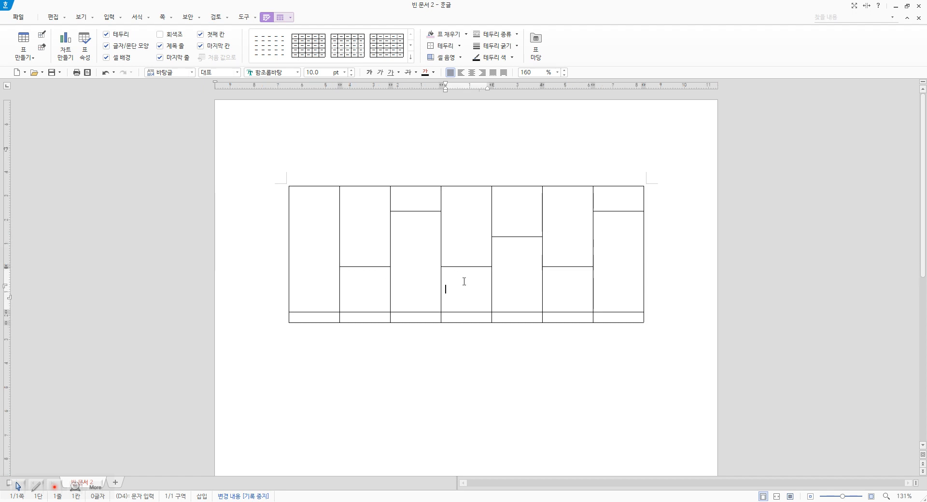
{"action": "key", "text": "F5"}
{"action": "key", "text": "shift+Up"}
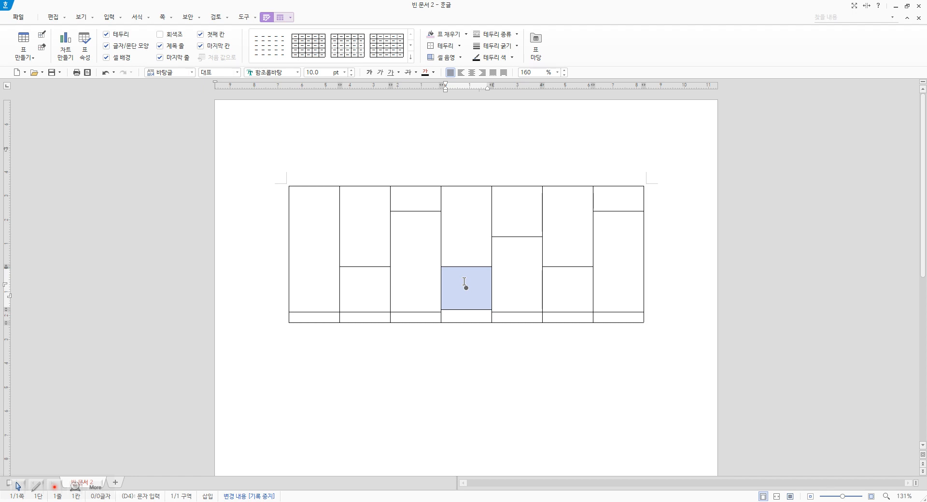
{"action": "key", "text": "shift+Down"}
{"action": "key", "text": "Up"}
{"action": "key", "text": "shift+Up"}
{"action": "key", "text": "shift+Up"}
{"action": "key", "text": "shift+Up"}
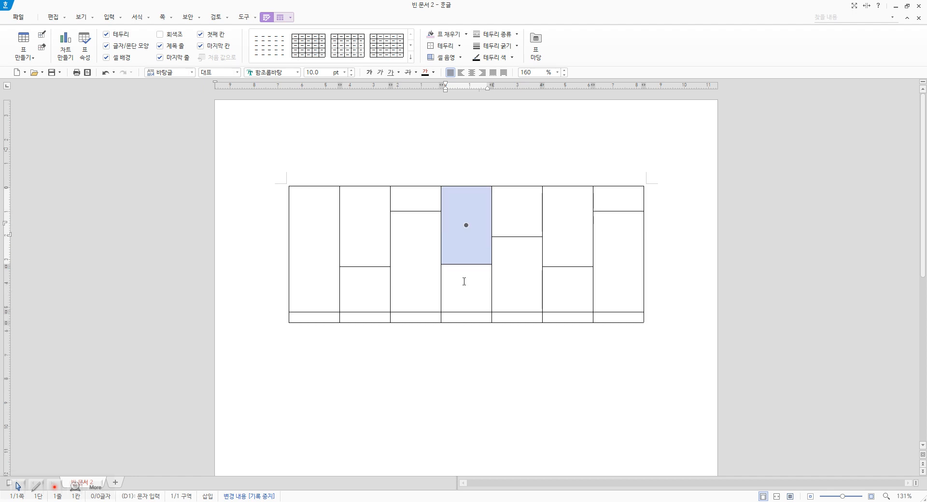
{"action": "key", "text": "shift+Up"}
{"action": "key", "text": "shift+Up"}
{"action": "key", "text": "shift+Up"}
{"action": "key", "text": "shift+Up"}
Raise the divider between the two large cells of column E without moving the other columns.
{"action": "key", "text": "Right"}
{"action": "key", "text": "shift+Up"}
{"action": "key", "text": "shift+Down"}
{"action": "key", "text": "Up"}
{"action": "key", "text": "shift+Up"}
{"action": "key", "text": "shift+Up"}
{"action": "key", "text": "shift+Up"}
Lower the divider between the two large cells of column F without moving the other columns.
{"action": "key", "text": "Right"}
{"action": "key", "text": "shift+Down"}
{"action": "key", "text": "shift+Down"}
{"action": "key", "text": "shift+Down"}
{"action": "key", "text": "shift+Down"}
{"action": "key", "text": "shift+Down"}
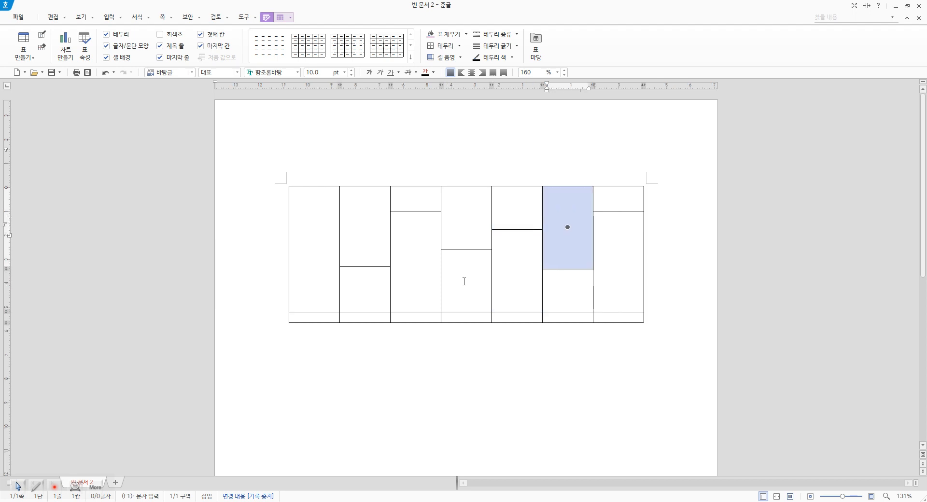
{"action": "left_click", "coordinate": [471, 284]}
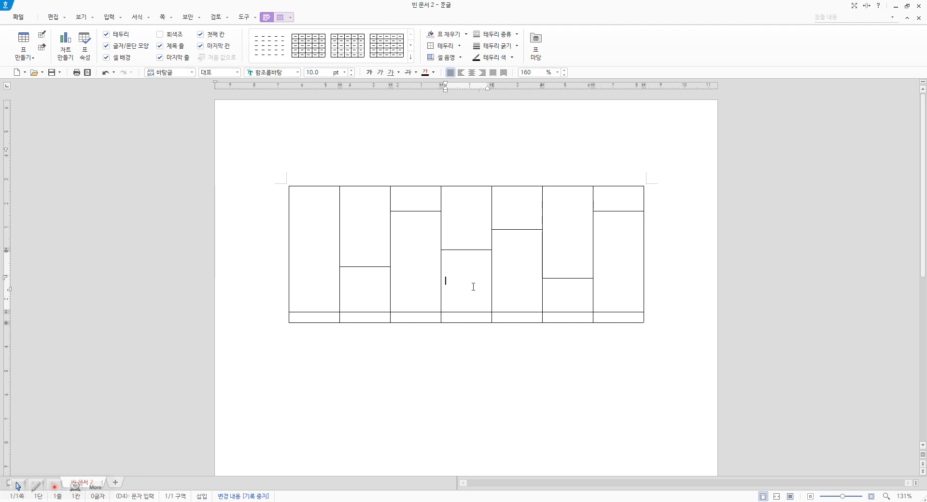
Remove all borders from the whole table by applying the no-line type to every edge.
{"action": "left_click", "coordinate": [339, 267]}
{"action": "left_click_drag", "start_coordinate": [317, 207], "coordinate": [618, 316]}
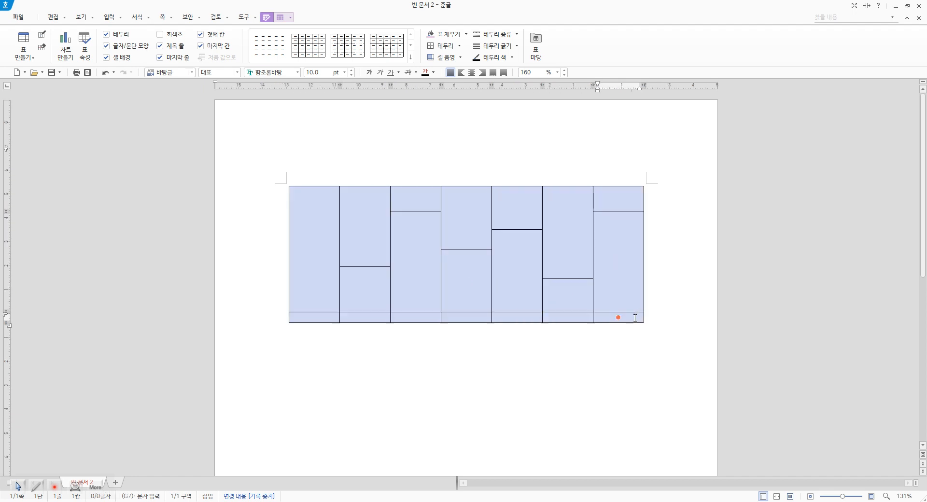
{"action": "right_click", "coordinate": [619, 314]}
{"action": "mouse_move", "coordinate": [695, 202]}
{"action": "left_click", "coordinate": [754, 203]}
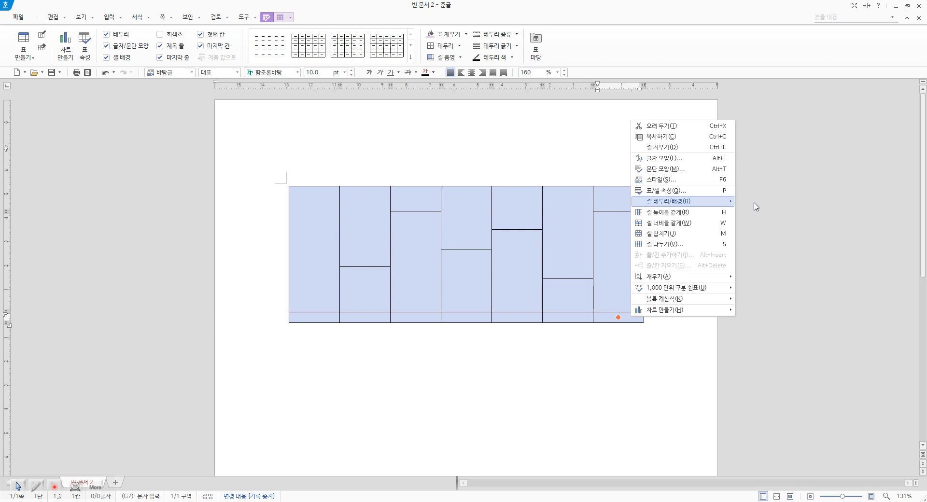
{"action": "left_click_drag", "start_coordinate": [467, 107], "coordinate": [783, 145]}
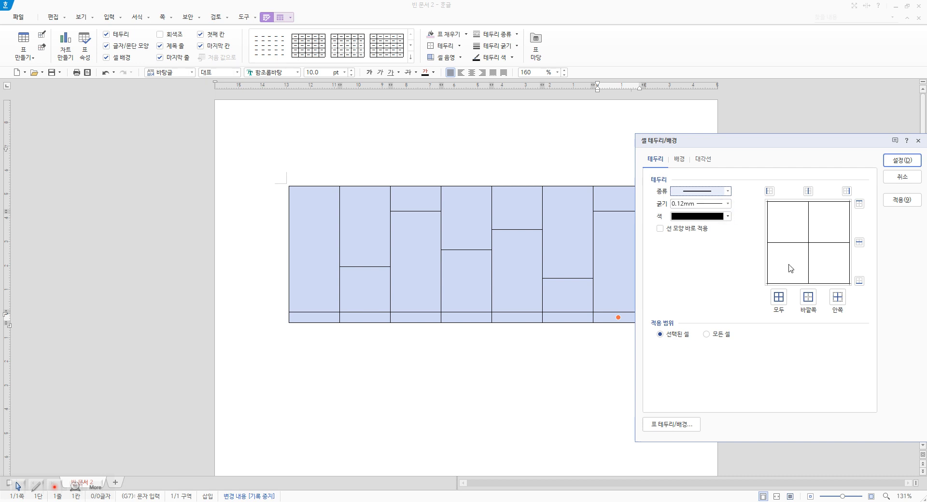
{"action": "left_click", "coordinate": [729, 192]}
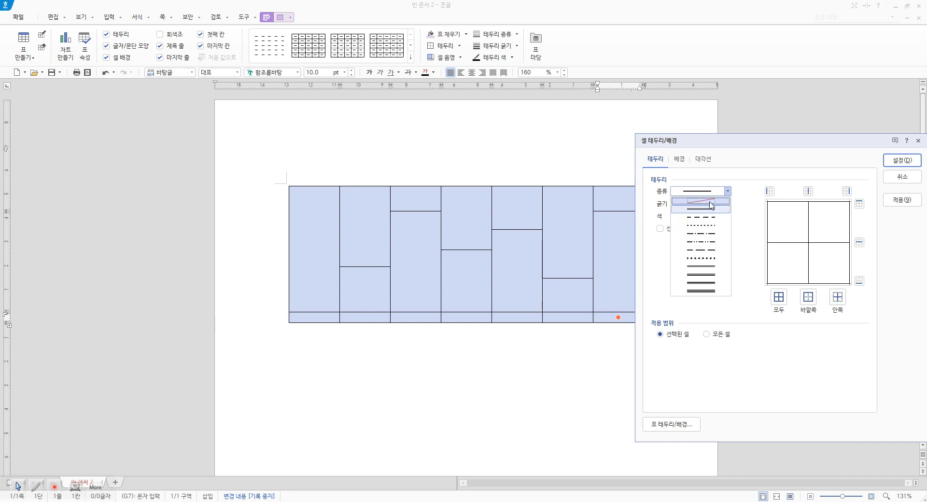
{"action": "left_click", "coordinate": [709, 204]}
{"action": "left_click", "coordinate": [778, 297]}
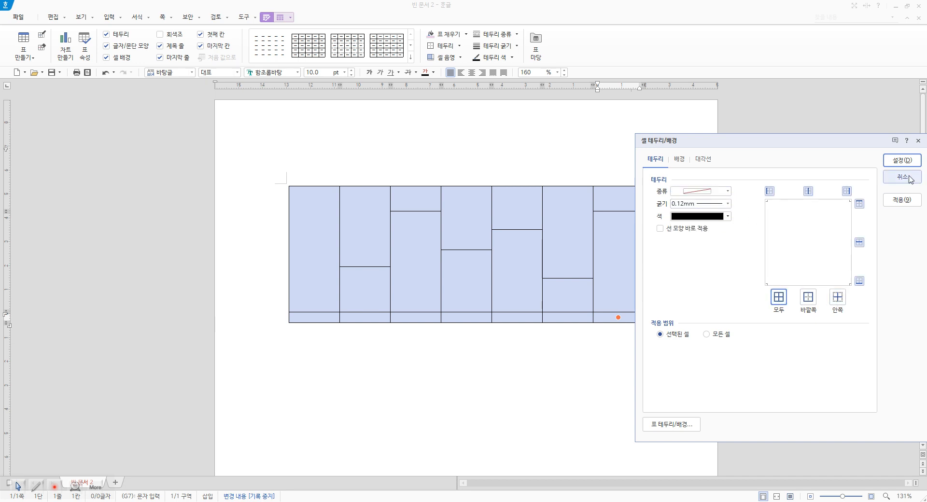
{"action": "left_click", "coordinate": [901, 161]}
{"action": "left_click", "coordinate": [662, 281]}
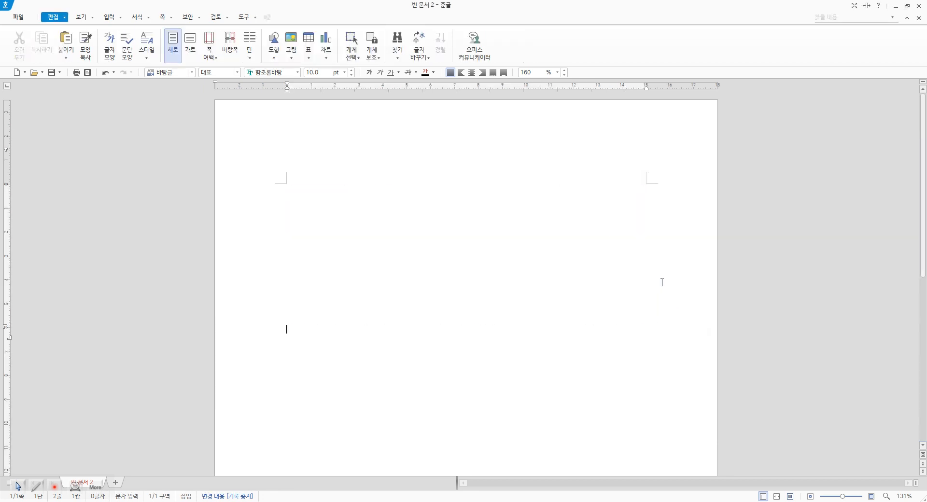
Add solid 0.7 mm left and bottom borders around the block of columns B to G above the last row.
{"action": "left_click_drag", "start_coordinate": [490, 236], "coordinate": [490, 237]}
{"action": "left_click", "coordinate": [475, 244]}
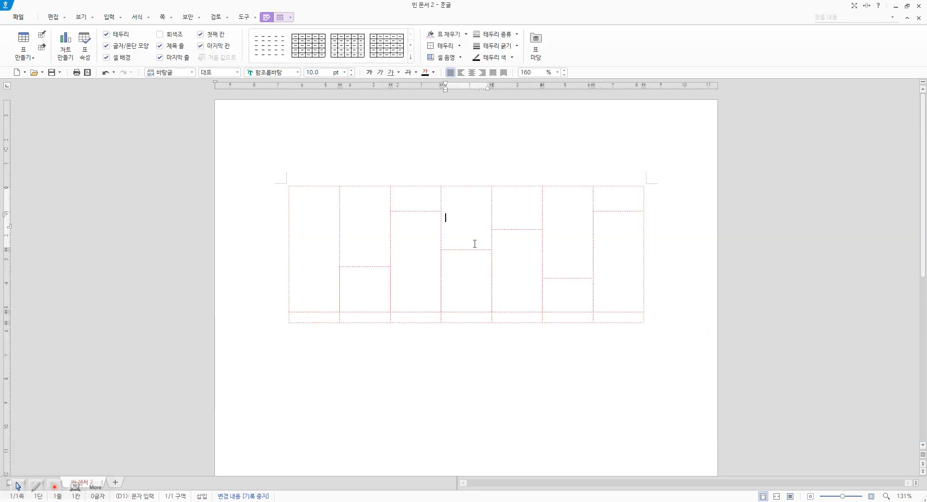
{"action": "left_click_drag", "start_coordinate": [359, 211], "coordinate": [620, 280]}
{"action": "right_click", "coordinate": [620, 280]}
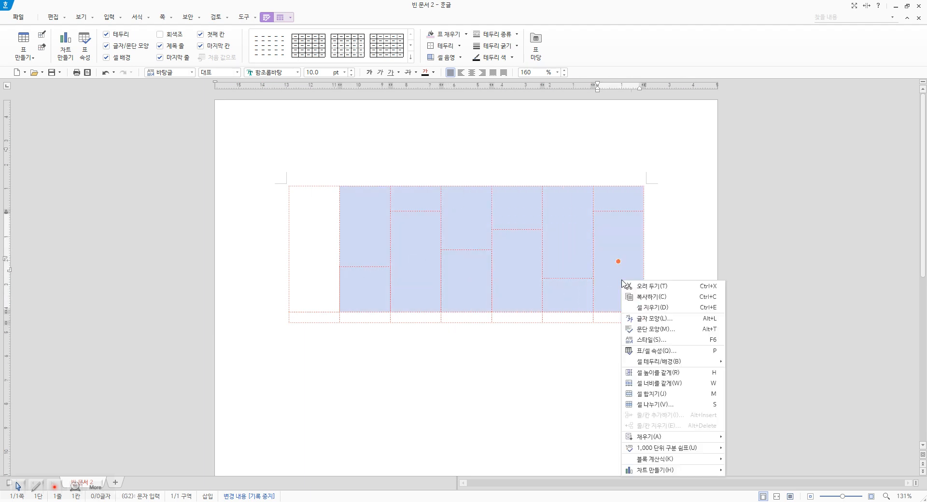
{"action": "mouse_move", "coordinate": [684, 367]}
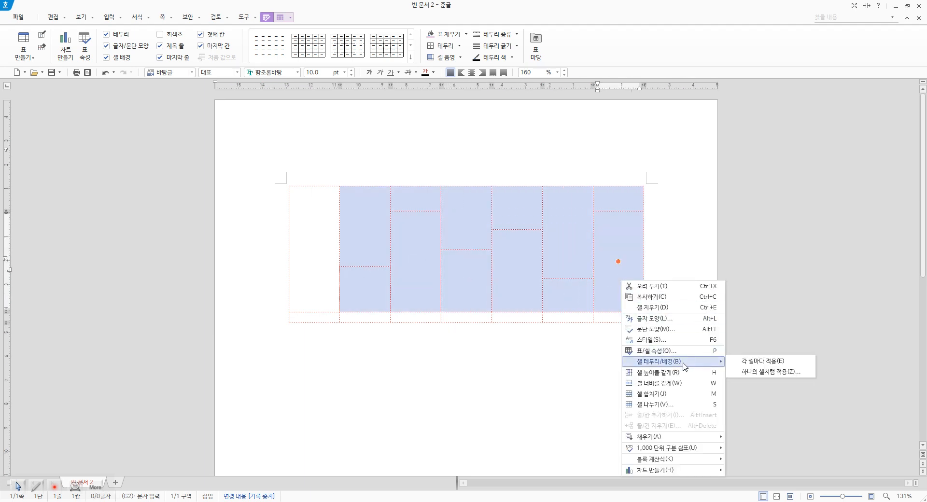
{"action": "left_click", "coordinate": [752, 366]}
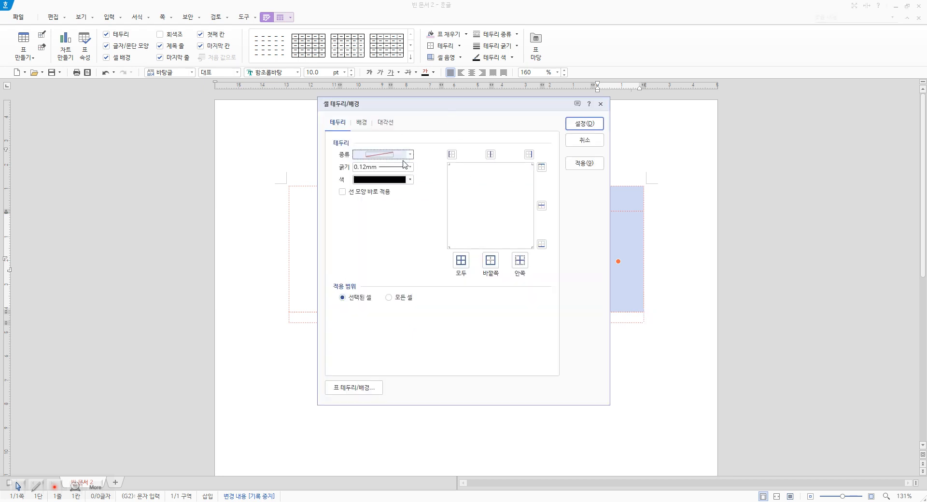
{"action": "left_click", "coordinate": [410, 155]}
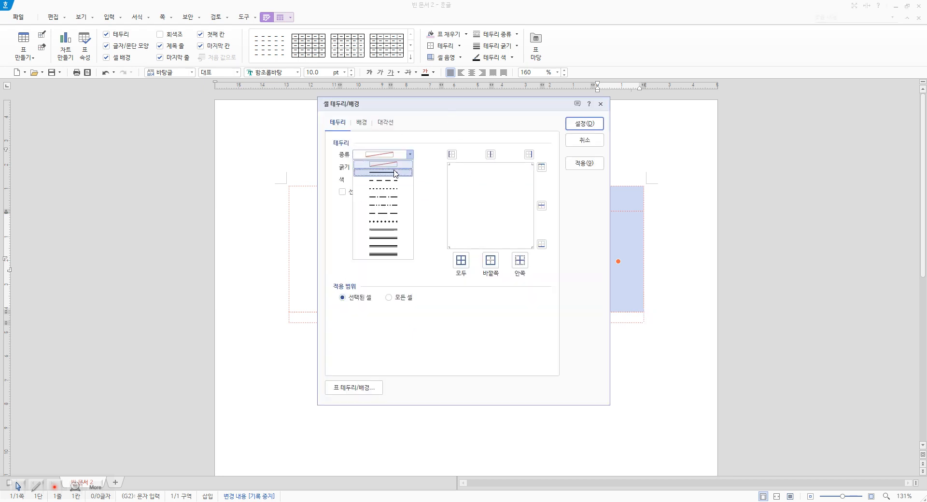
{"action": "left_click", "coordinate": [402, 176]}
{"action": "left_click", "coordinate": [410, 167]}
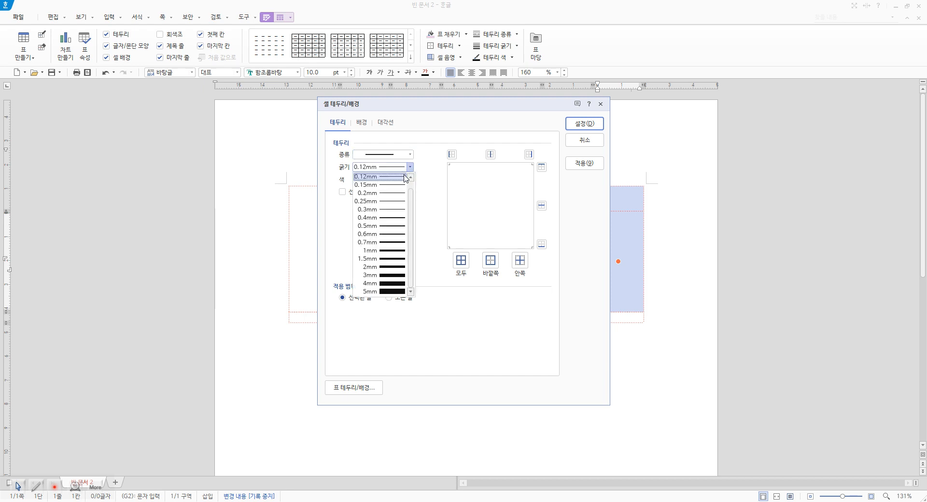
{"action": "left_click", "coordinate": [387, 243]}
{"action": "left_click", "coordinate": [542, 243]}
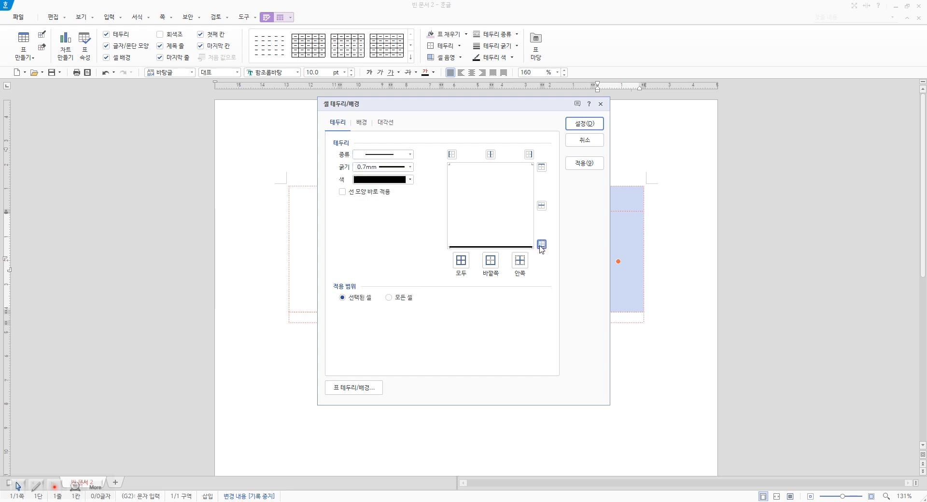
{"action": "left_click", "coordinate": [451, 155]}
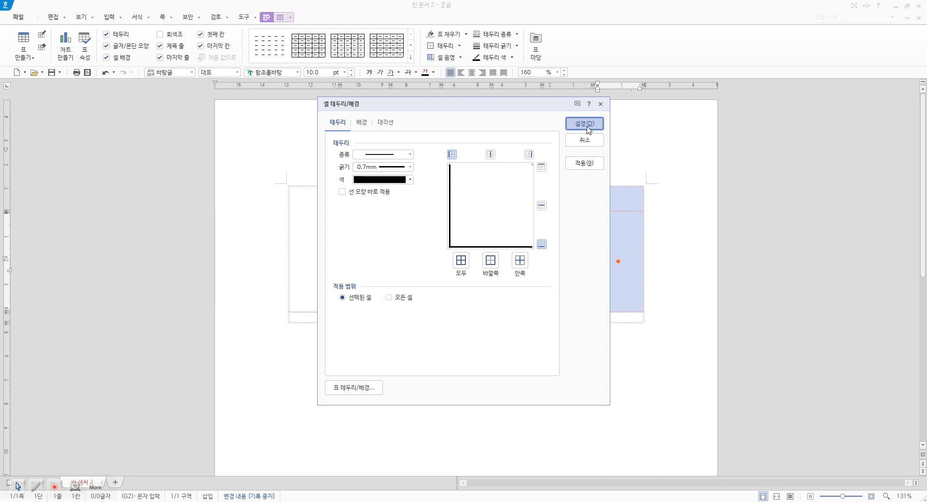
{"action": "left_click", "coordinate": [584, 124]}
{"action": "left_click", "coordinate": [675, 227]}
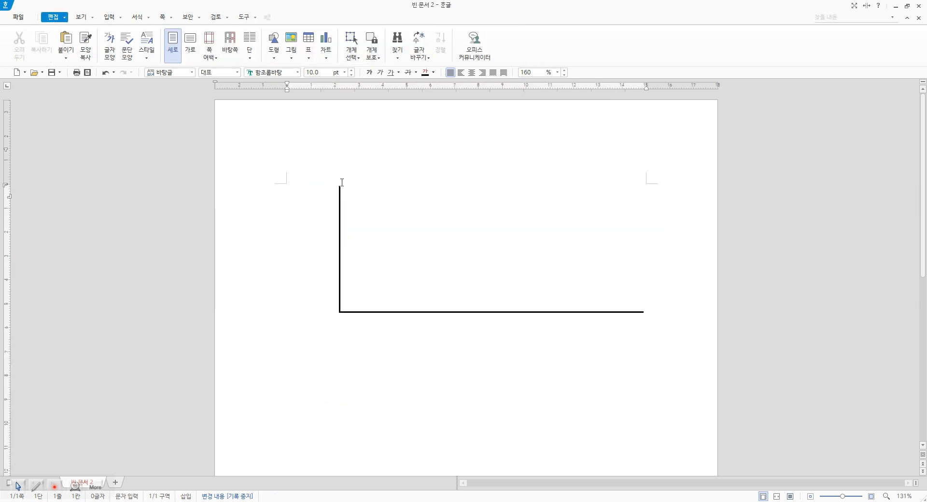
Split the tall cell of the first column into 10 rows.
{"action": "left_click", "coordinate": [609, 321]}
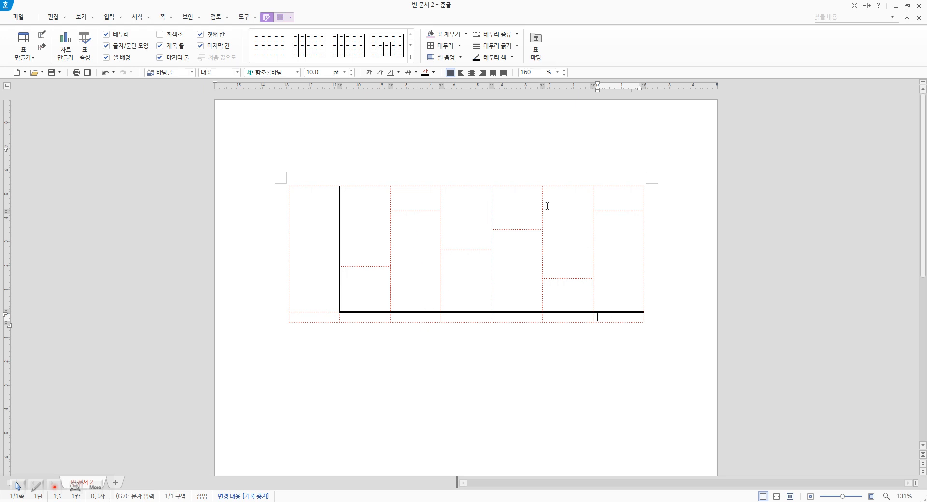
{"action": "left_click", "coordinate": [316, 256]}
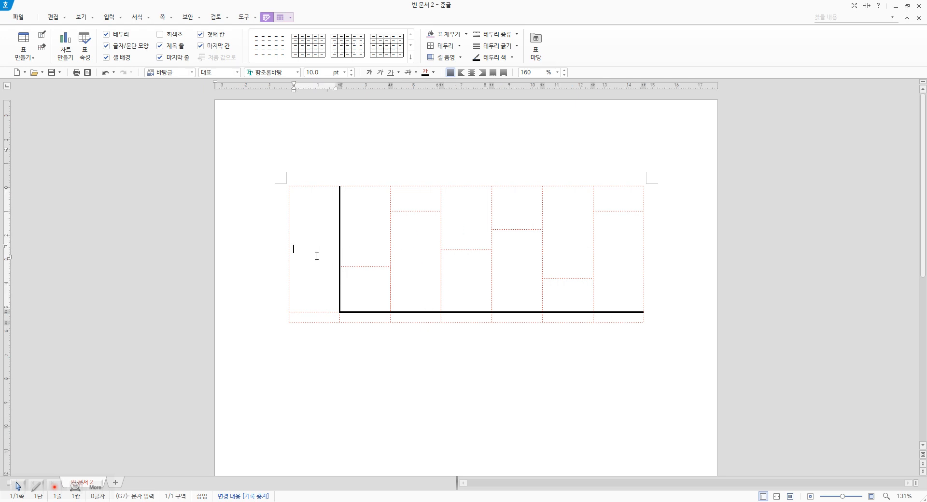
{"action": "key", "text": "F5"}
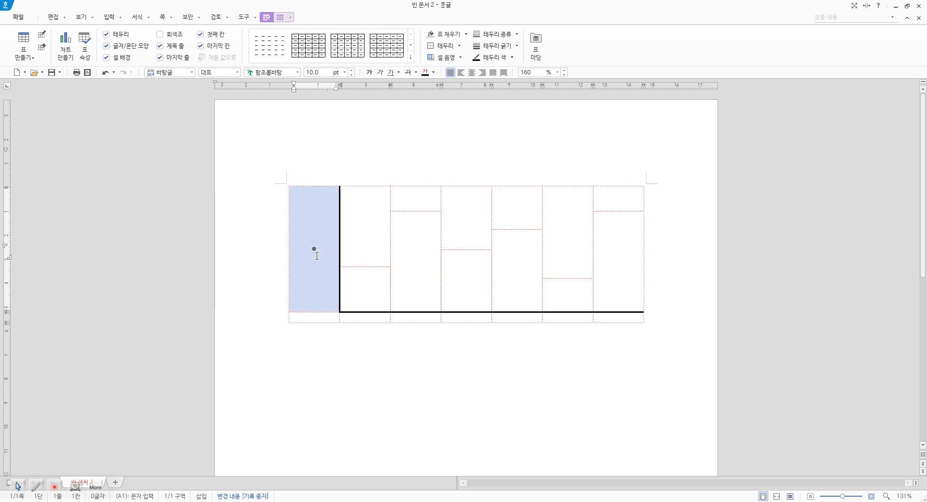
{"action": "key", "text": "s"}
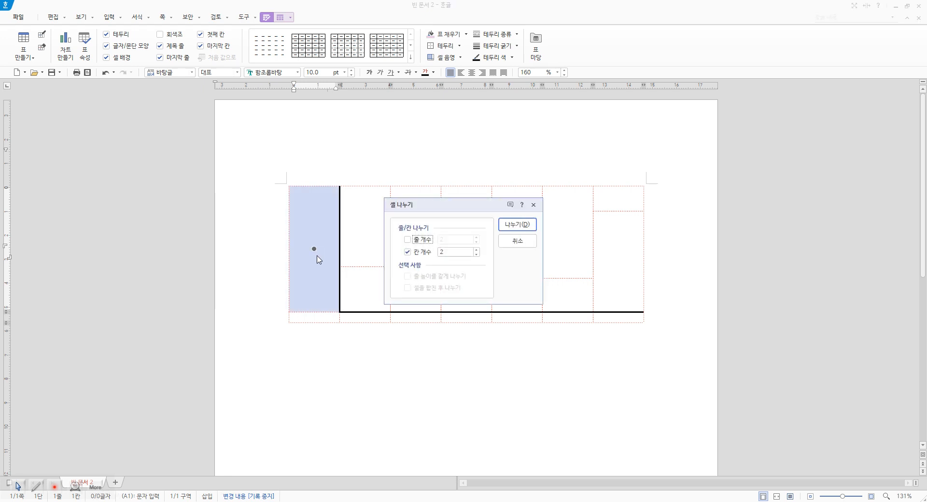
{"action": "left_click", "coordinate": [408, 252]}
{"action": "left_click", "coordinate": [407, 252]}
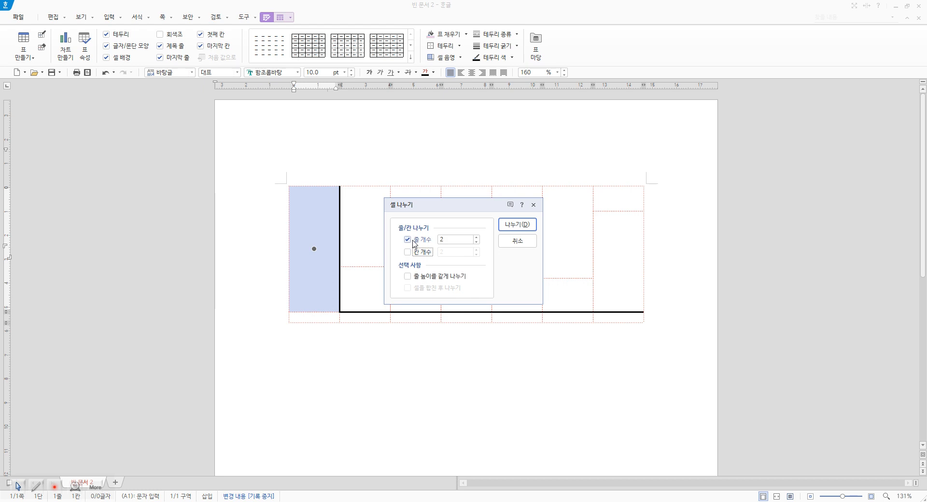
{"action": "left_click", "coordinate": [453, 239]}
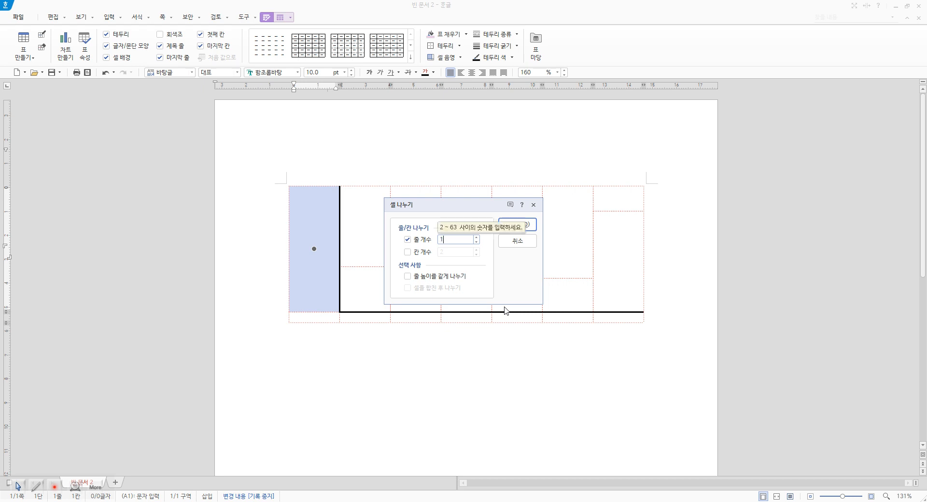
{"action": "type", "text": "10"}
{"action": "left_click", "coordinate": [517, 225]}
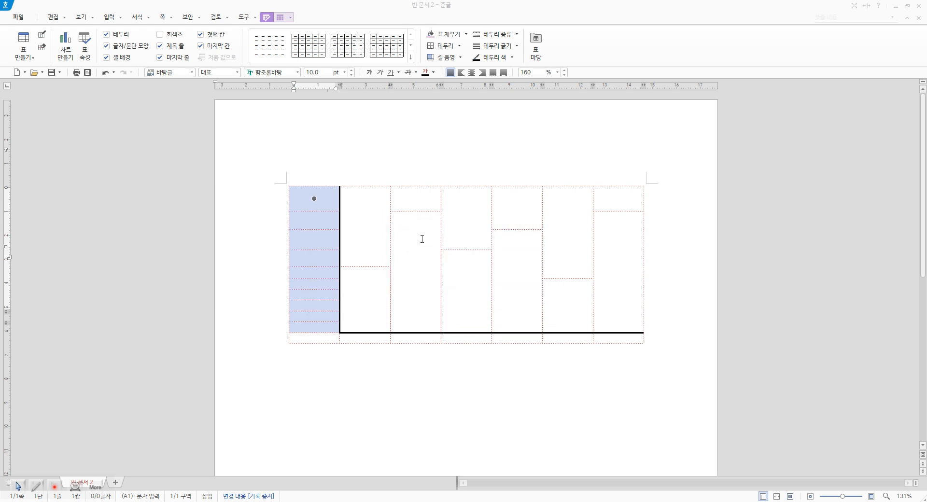
Make all ten cells beside the vertical axis line equal in height.
{"action": "left_click", "coordinate": [352, 291]}
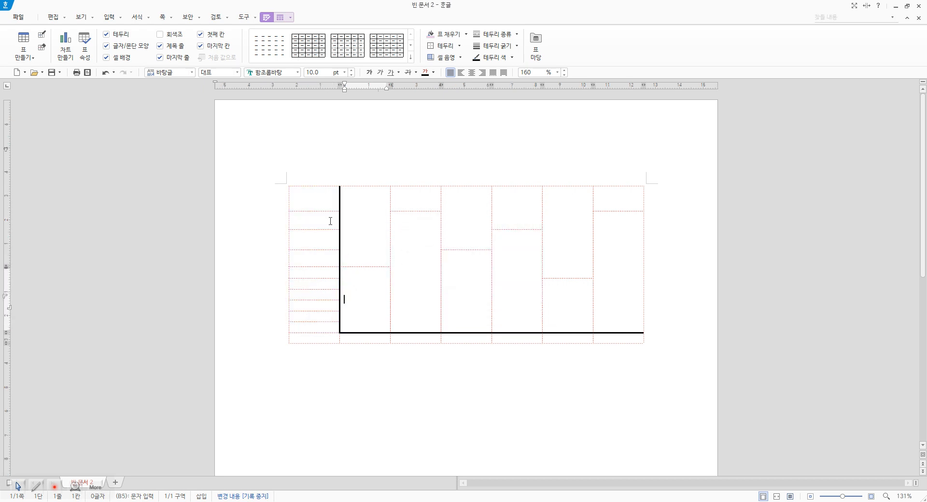
{"action": "left_click_drag", "start_coordinate": [321, 201], "coordinate": [319, 325]}
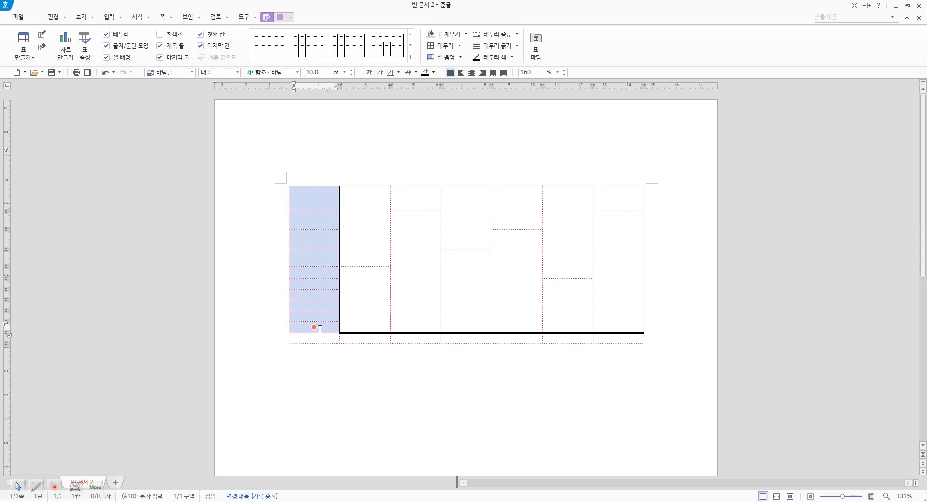
{"action": "left_click", "coordinate": [365, 293]}
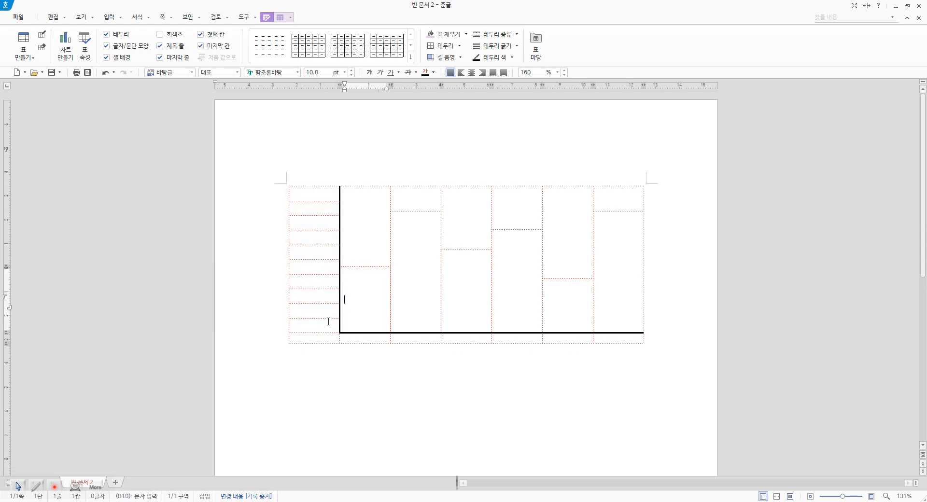
Number the first-column cells 1 to 9 going upward, leaving the cell just above the axis line's level empty.
{"action": "left_click", "coordinate": [334, 312]}
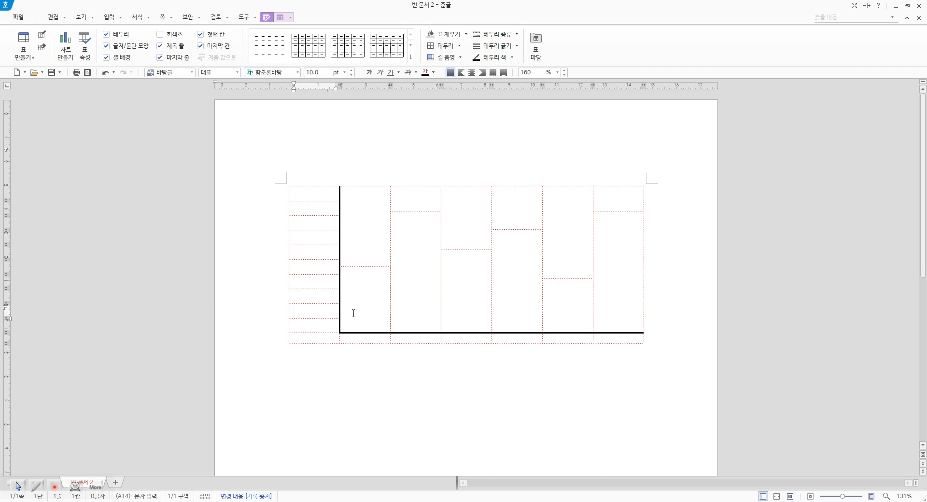
{"action": "type", "text": "1"}
{"action": "key", "text": "Up"}
{"action": "type", "text": "2"}
{"action": "key", "text": "Up"}
{"action": "type", "text": "3"}
{"action": "key", "text": "Up"}
{"action": "type", "text": "4"}
{"action": "key", "text": "Up"}
{"action": "type", "text": "5"}
{"action": "key", "text": "Up"}
{"action": "type", "text": "6"}
{"action": "key", "text": "Up"}
{"action": "type", "text": "7"}
{"action": "key", "text": "Up"}
{"action": "type", "text": "8"}
{"action": "key", "text": "Up"}
{"action": "type", "text": "9"}
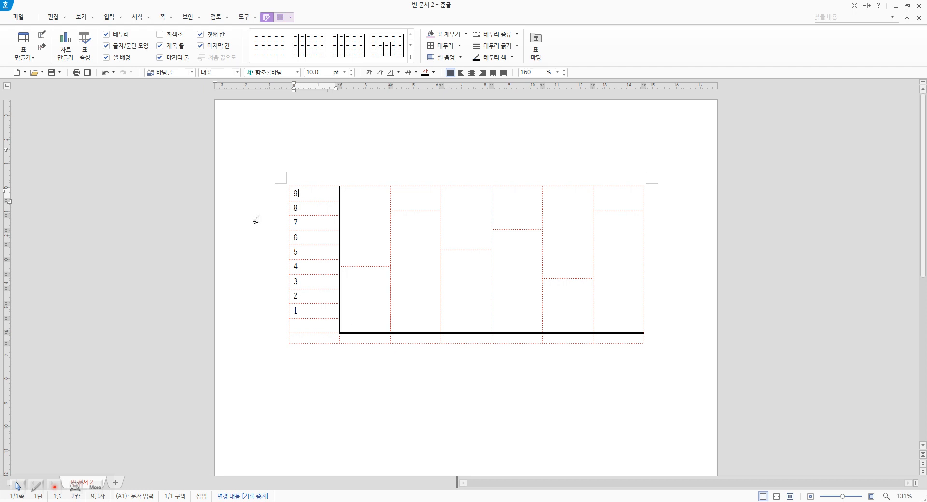
Right-align the numbers 1 to 9 in the first column.
{"action": "left_click_drag", "start_coordinate": [317, 194], "coordinate": [319, 317]}
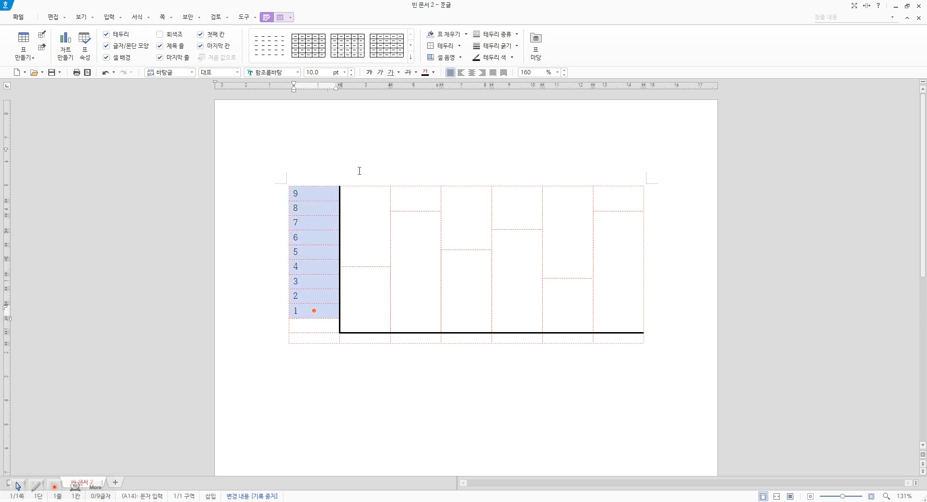
{"action": "left_click", "coordinate": [483, 72]}
{"action": "left_click", "coordinate": [331, 327]}
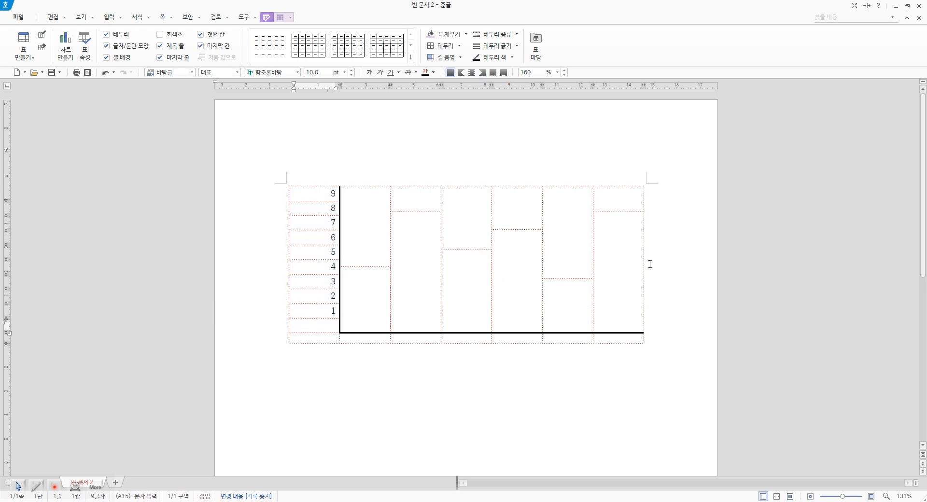
{"action": "left_click", "coordinate": [683, 262]}
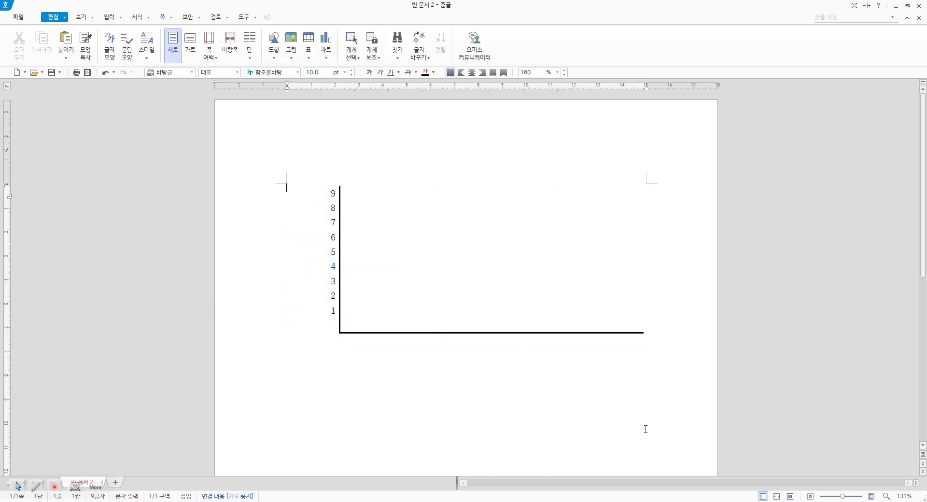
Move the numbers 9 to 1 down by one cell, pasting with the contents-only overwrite option (내용만 덮어쓰기).
{"action": "left_click_drag", "start_coordinate": [317, 195], "coordinate": [330, 311]}
{"action": "key", "text": "ctrl+x"}
{"action": "left_click", "coordinate": [326, 208]}
{"action": "key", "text": "ctrl+v"}
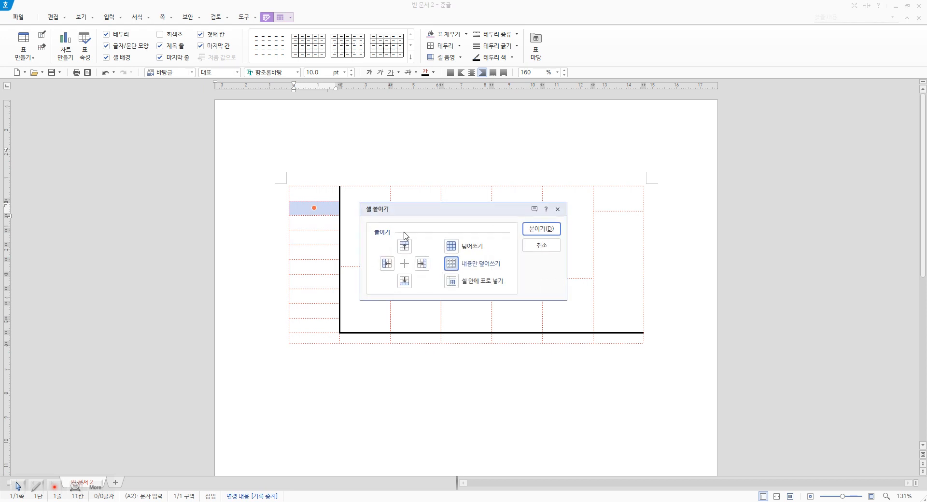
{"action": "left_click", "coordinate": [541, 229]}
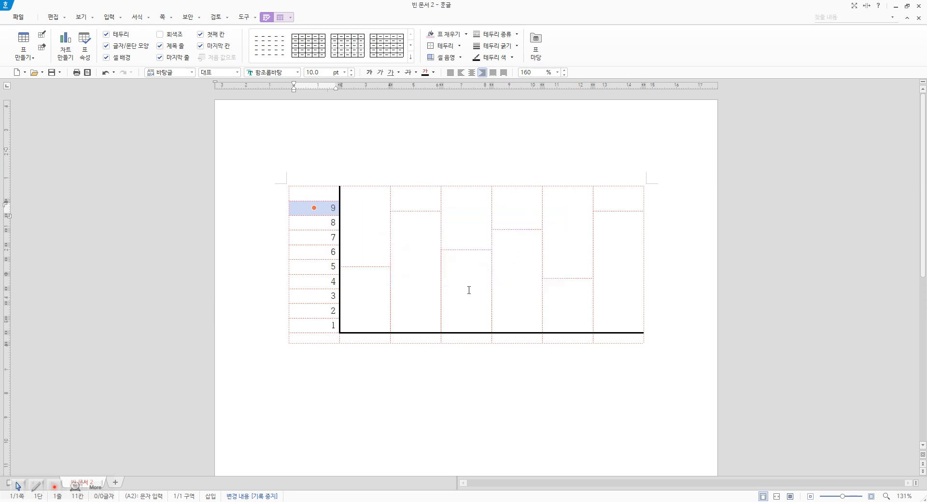
{"action": "left_click", "coordinate": [392, 368]}
Center-align the six cells beneath the horizontal axis line.
{"action": "left_click", "coordinate": [355, 338]}
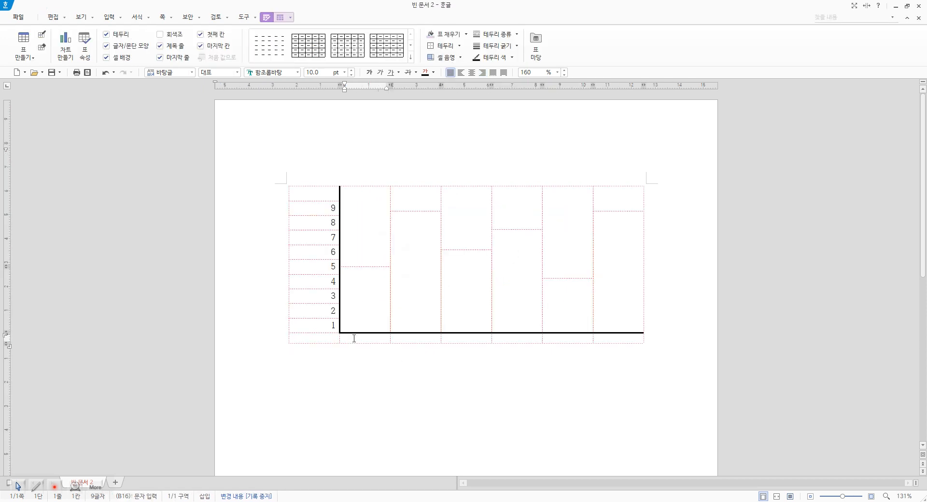
{"action": "left_click_drag", "start_coordinate": [354, 338], "coordinate": [618, 338]}
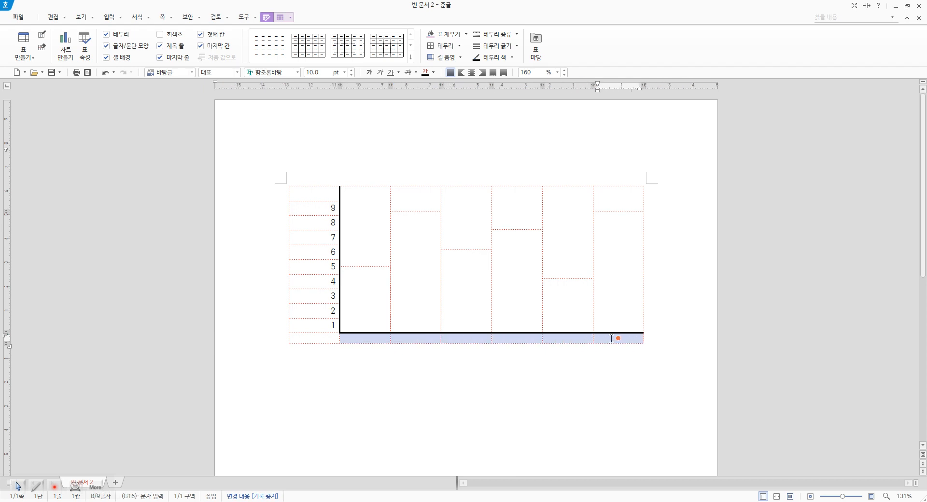
{"action": "left_click", "coordinate": [476, 72]}
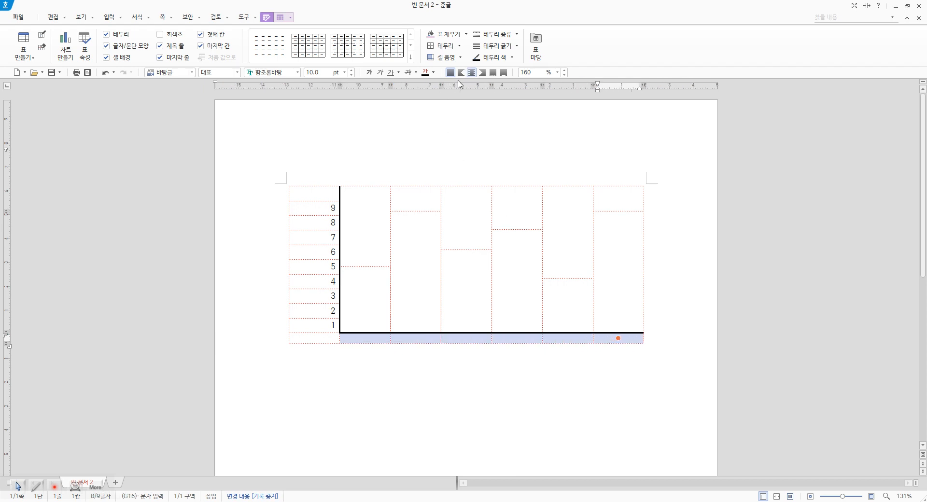
Label the six cells beneath the axis 한국, 미국, 일본, 중국, 홍콩 and 영국.
{"action": "left_click", "coordinate": [369, 340]}
{"action": "key", "text": "BackSpace"}
{"action": "key", "text": "BackSpace"}
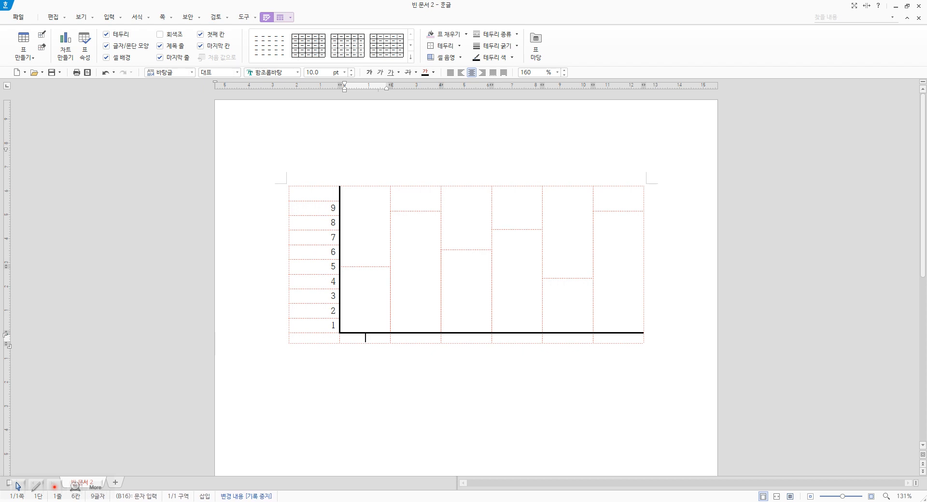
{"action": "type", "text": "ck"}
{"action": "key", "text": "BackSpace"}
{"action": "type", "text": "gksrnr"}
{"action": "key", "text": "Tab"}
{"action": "type", "text": "alrnr"}
{"action": "key", "text": "Tab"}
{"action": "type", "text": "dlfqhs"}
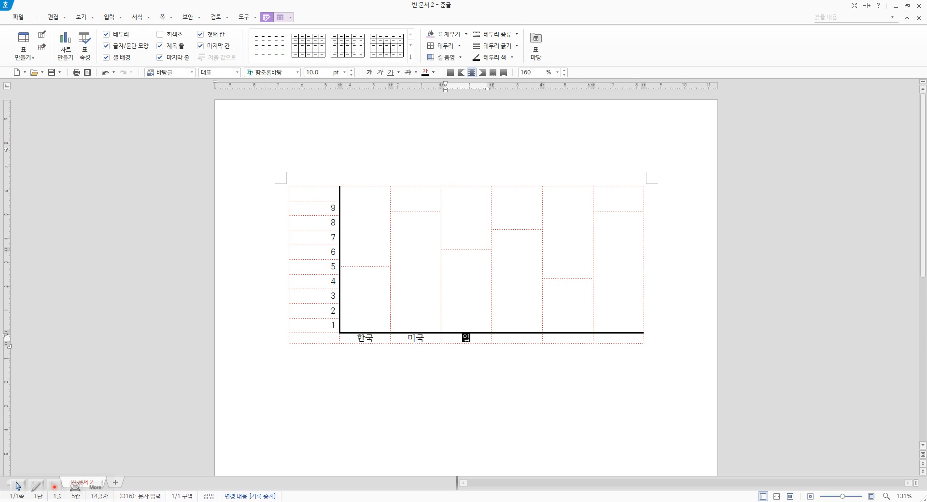
{"action": "key", "text": "Tab"}
{"action": "type", "text": "wndrnr"}
{"action": "key", "text": "Tab"}
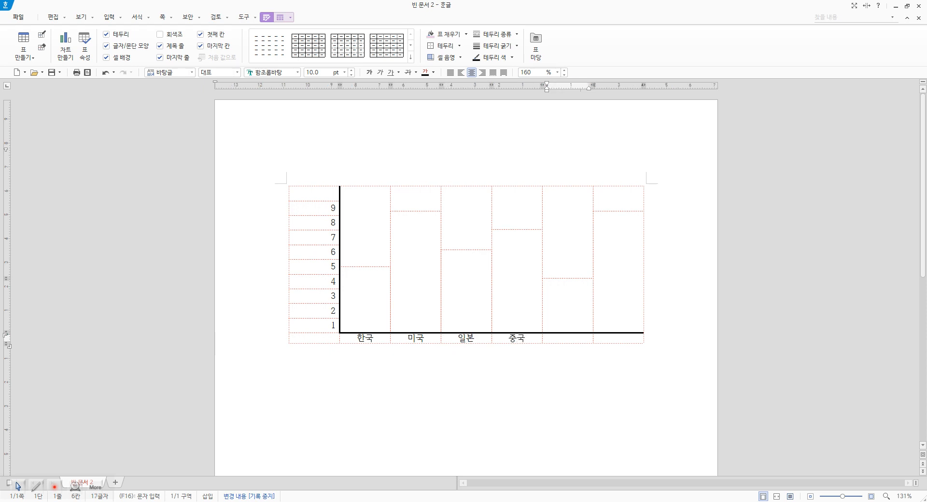
{"action": "type", "text": "ghdz"}
{"action": "key", "text": "Tab"}
{"action": "type", "text": "dudrn"}
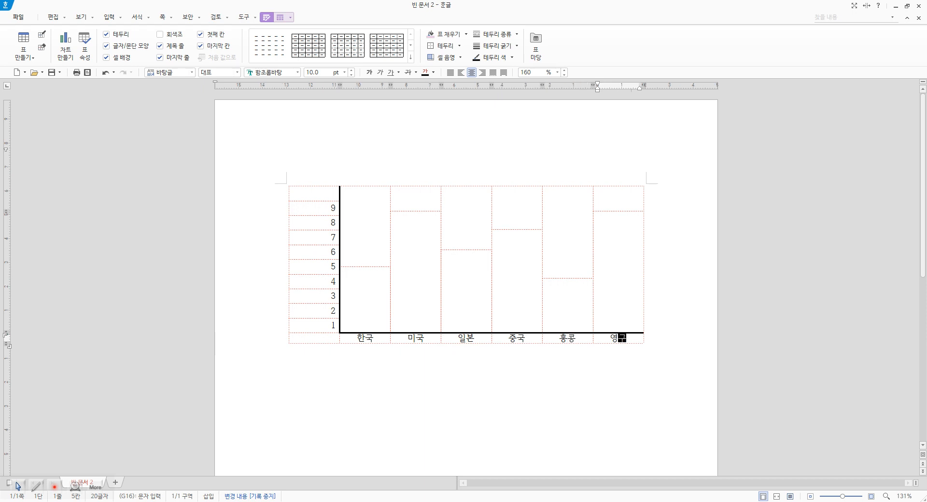
Split the lower cell above 한국 into 3 columns only, without dividing it into rows.
{"action": "left_click", "coordinate": [376, 307]}
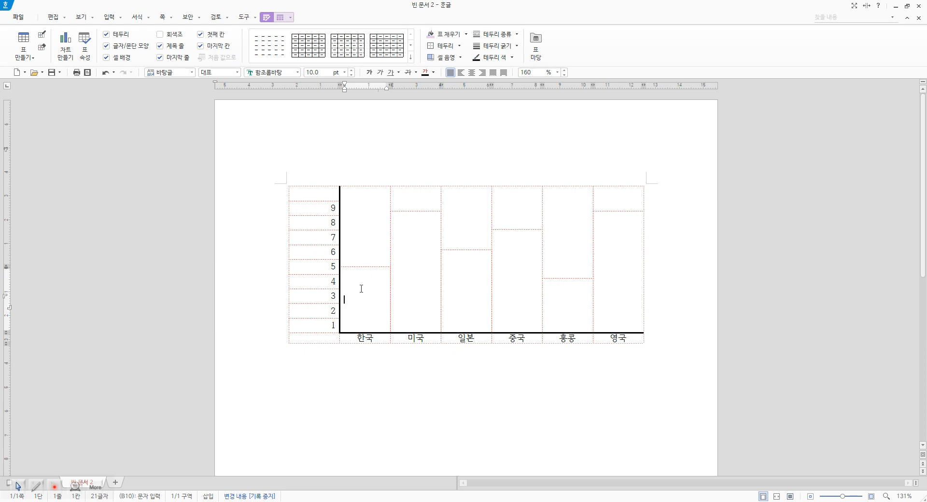
{"action": "key", "text": "F5"}
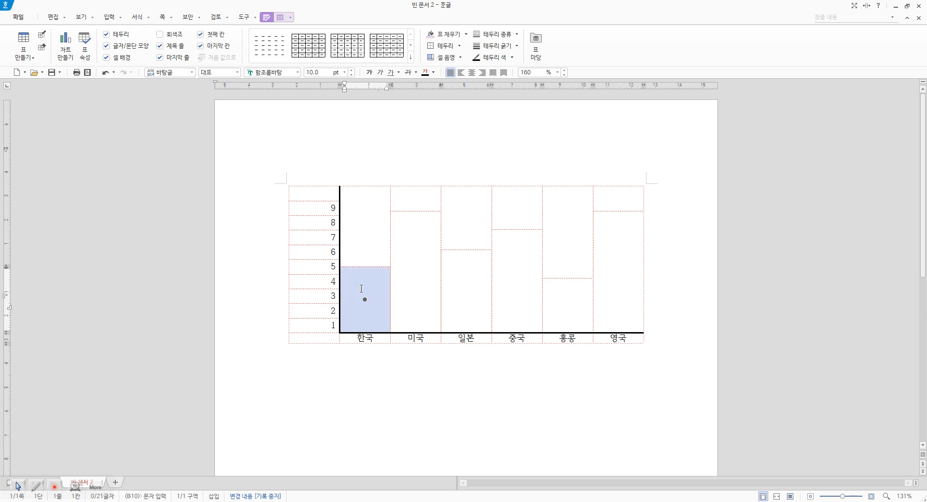
{"action": "key", "text": "s"}
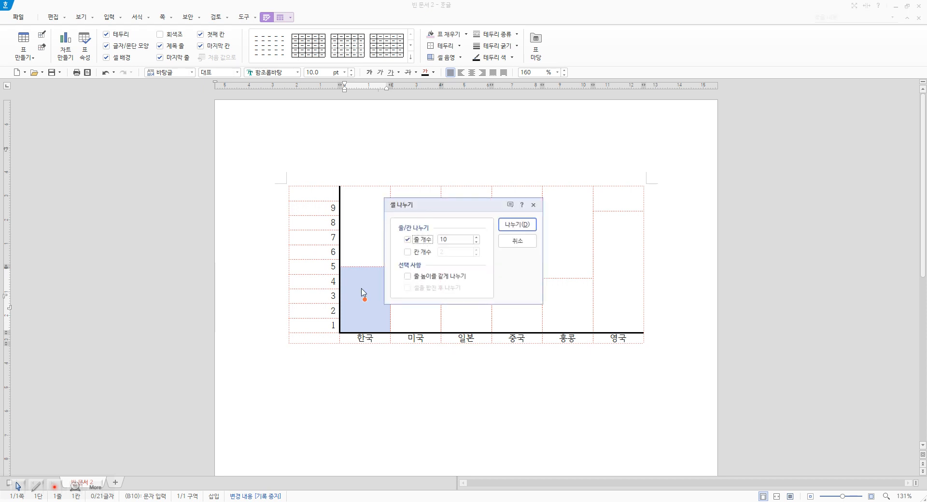
{"action": "left_click", "coordinate": [423, 239]}
{"action": "left_click", "coordinate": [476, 250]}
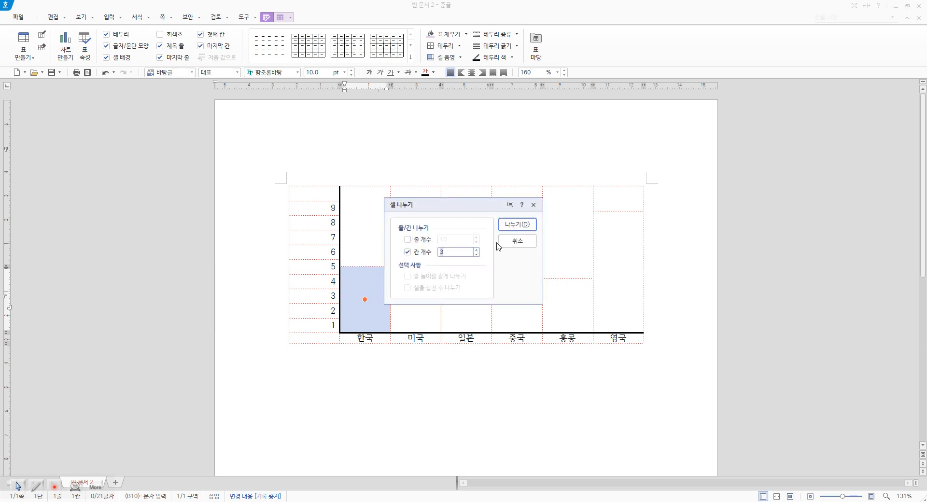
{"action": "left_click", "coordinate": [518, 224]}
Split the lower cells above 미국 and 일본 into 3 columns each.
{"action": "left_click", "coordinate": [420, 277]}
{"action": "key", "text": "F5"}
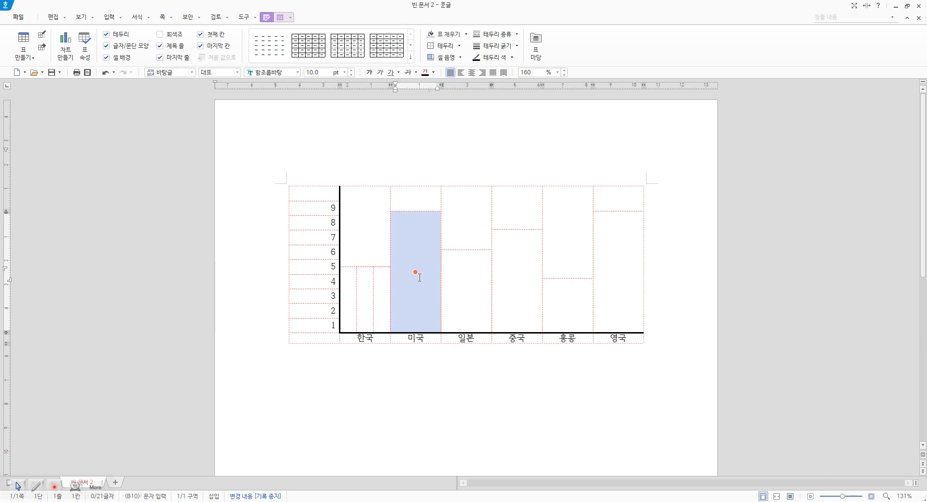
{"action": "key", "text": "s"}
{"action": "left_click", "coordinate": [517, 225]}
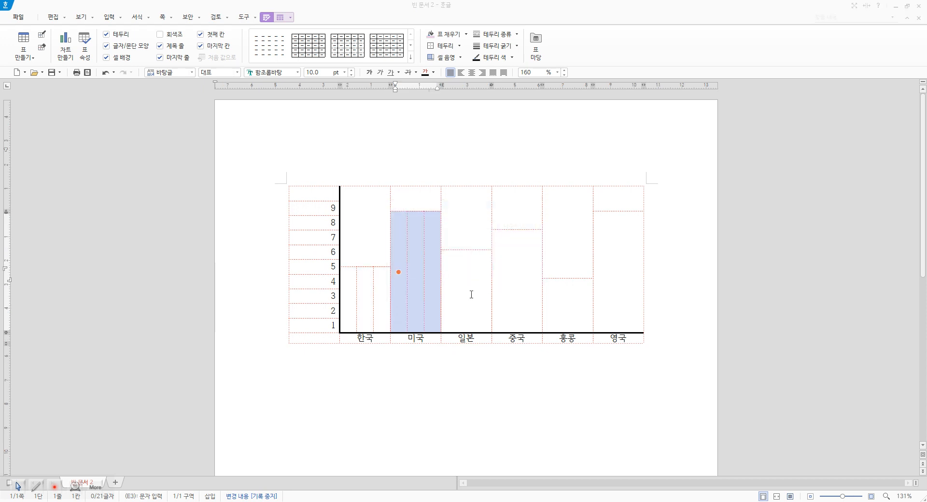
{"action": "left_click", "coordinate": [466, 290]}
{"action": "key", "text": "F5"}
{"action": "key", "text": "s"}
{"action": "key", "text": "Return"}
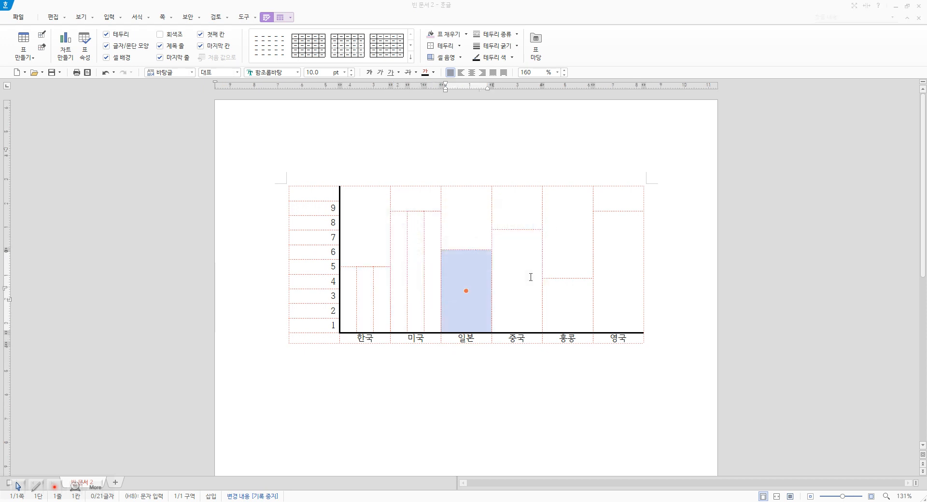
Split the lower cells above 중국, 홍콩 and 영국 into 3 columns each.
{"action": "left_click", "coordinate": [516, 280]}
{"action": "key", "text": "F5"}
{"action": "key", "text": "s"}
{"action": "key", "text": "Return"}
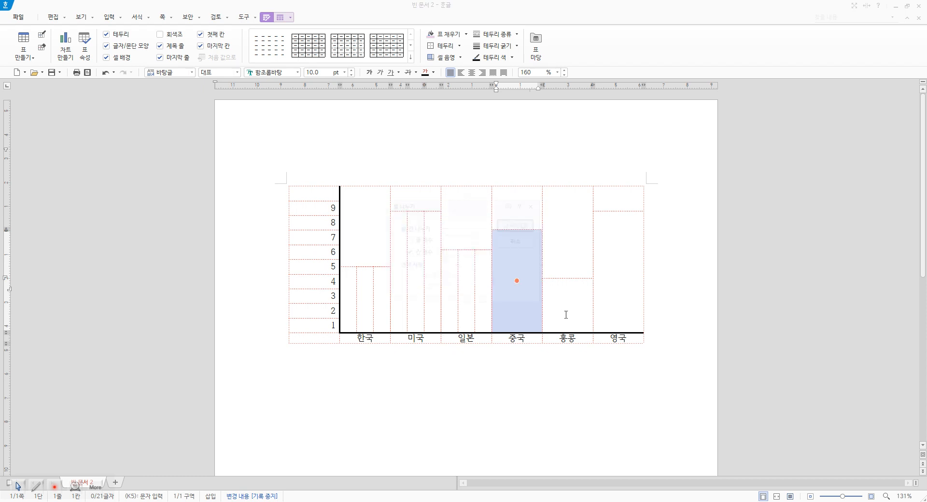
{"action": "left_click", "coordinate": [567, 305]}
{"action": "key", "text": "F5"}
{"action": "key", "text": "s"}
{"action": "key", "text": "Return"}
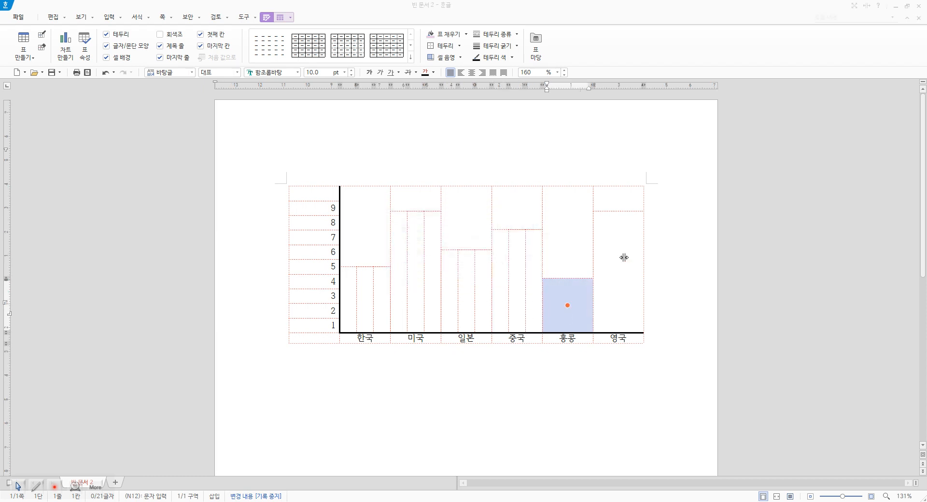
{"action": "left_click", "coordinate": [618, 272]}
{"action": "key", "text": "F5"}
{"action": "key", "text": "s"}
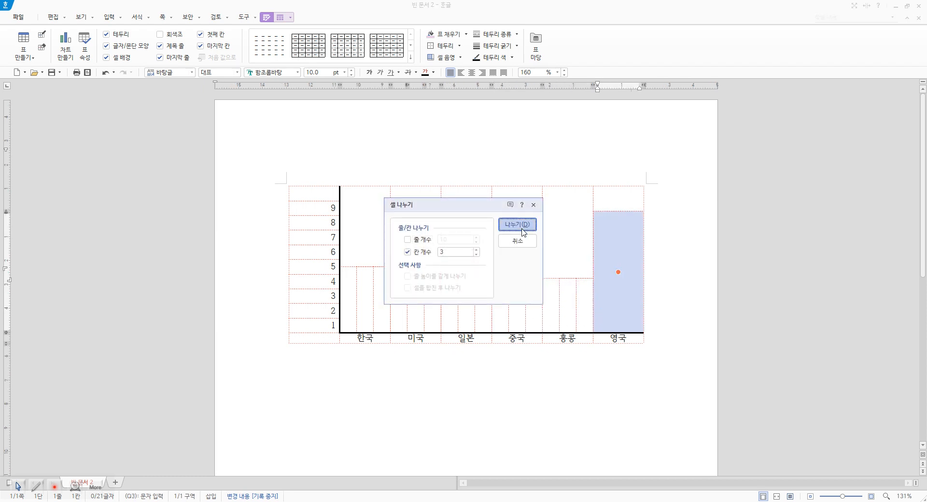
{"action": "key", "text": "Return"}
Fill the middle narrow cell above 한국 with a solid red background.
{"action": "left_click", "coordinate": [364, 299]}
{"action": "key", "text": "F5"}
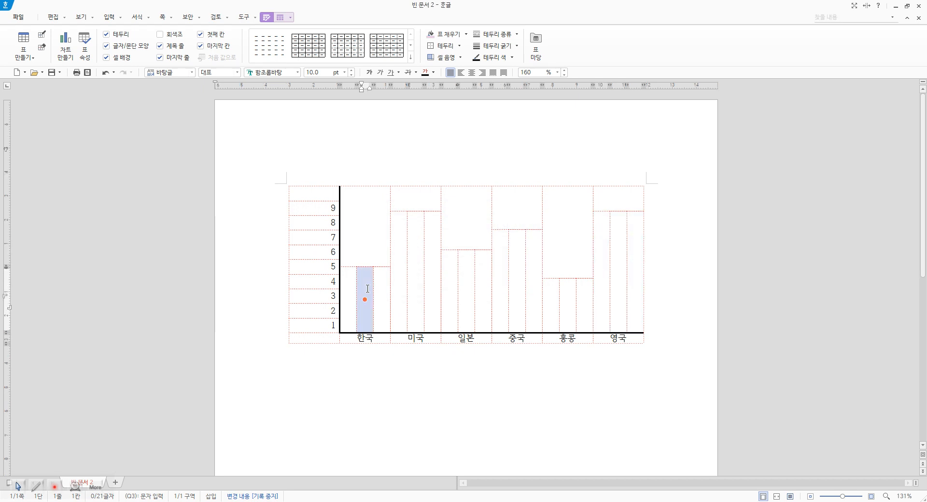
{"action": "right_click", "coordinate": [366, 288]}
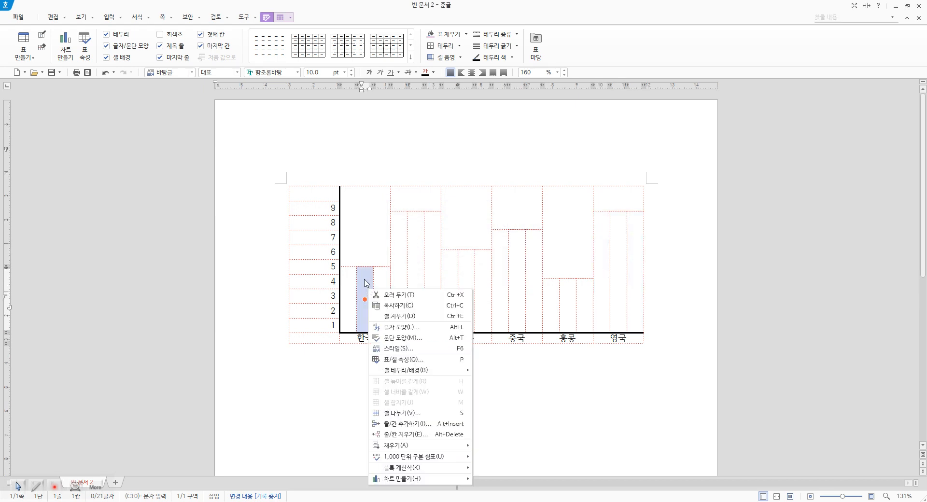
{"action": "key", "text": "Escape"}
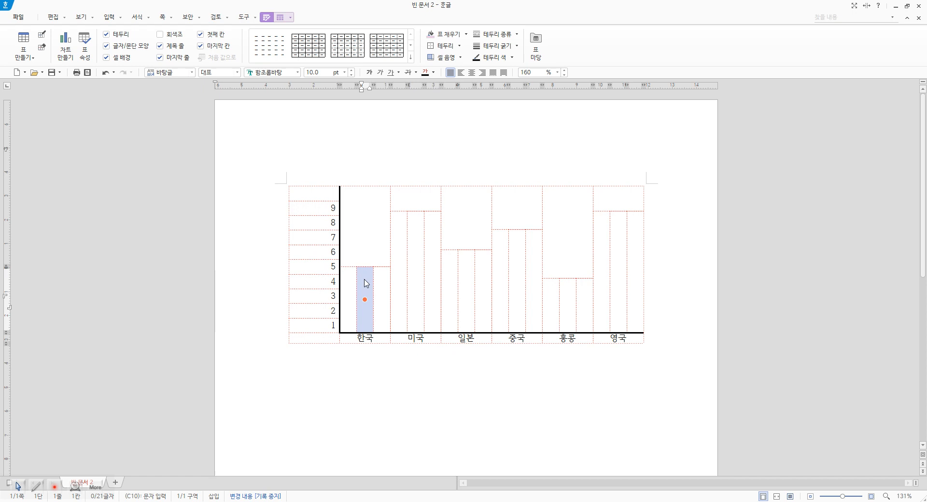
{"action": "right_click", "coordinate": [366, 283]}
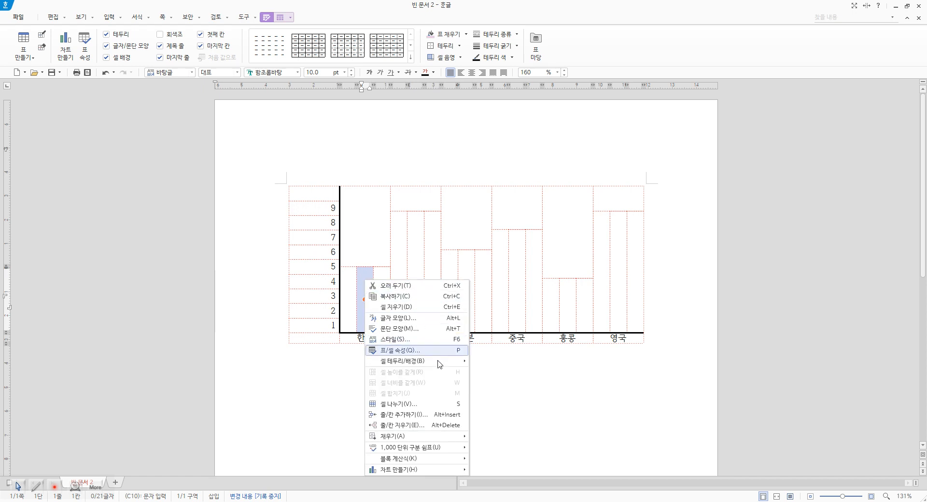
{"action": "mouse_move", "coordinate": [439, 362]}
{"action": "left_click", "coordinate": [494, 363]}
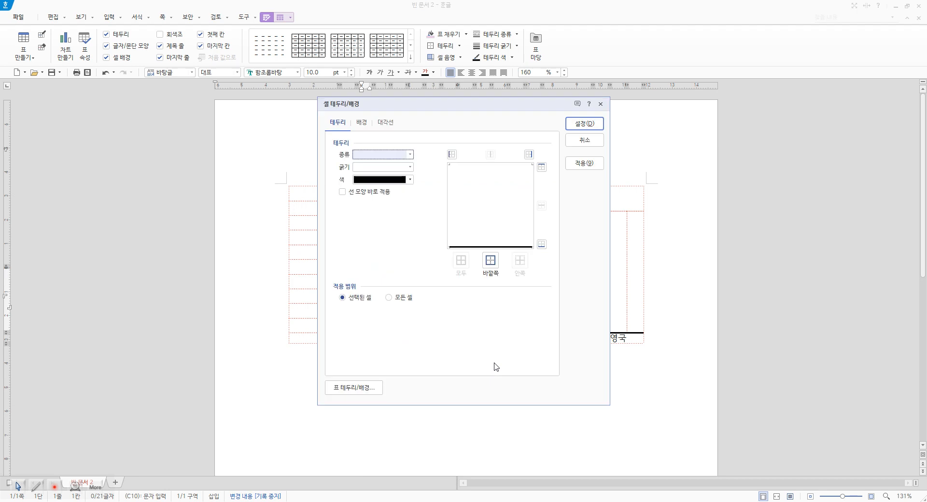
{"action": "left_click", "coordinate": [360, 124]}
{"action": "left_click_drag", "start_coordinate": [435, 105], "coordinate": [770, 128]}
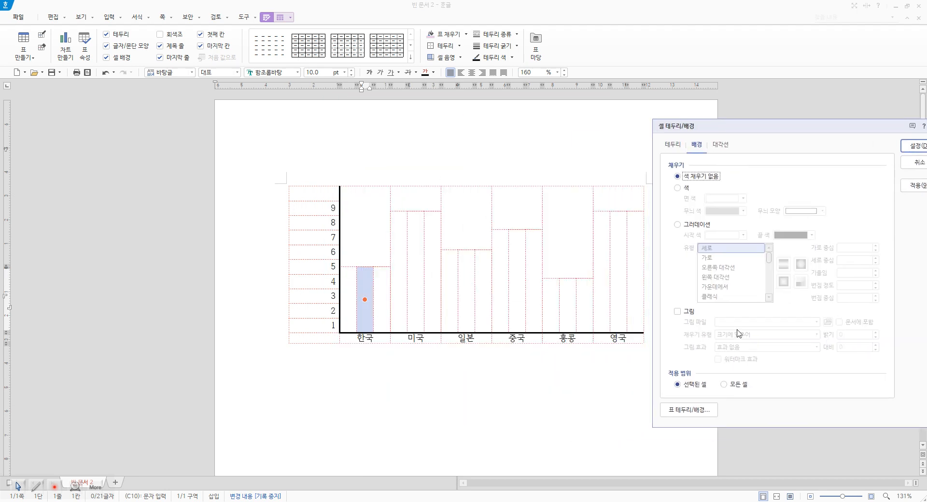
{"action": "left_click", "coordinate": [686, 189]}
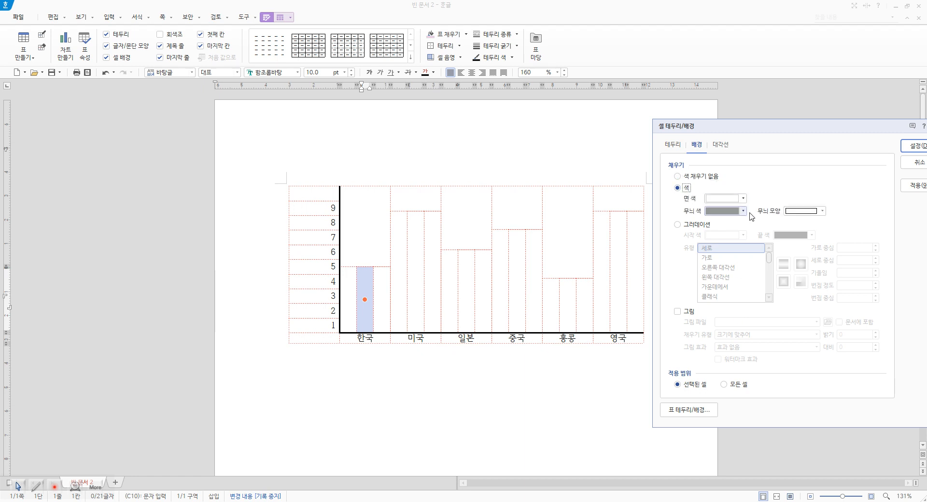
{"action": "left_click", "coordinate": [743, 198]}
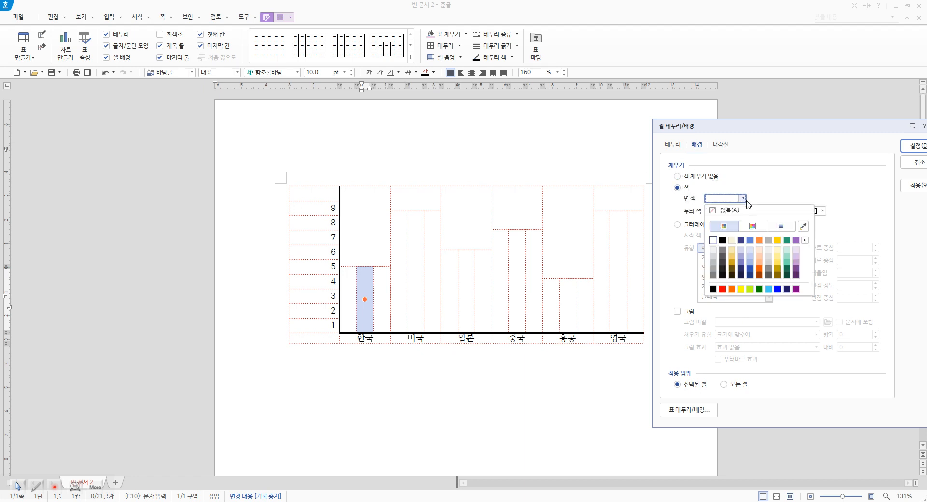
{"action": "left_click", "coordinate": [722, 290]}
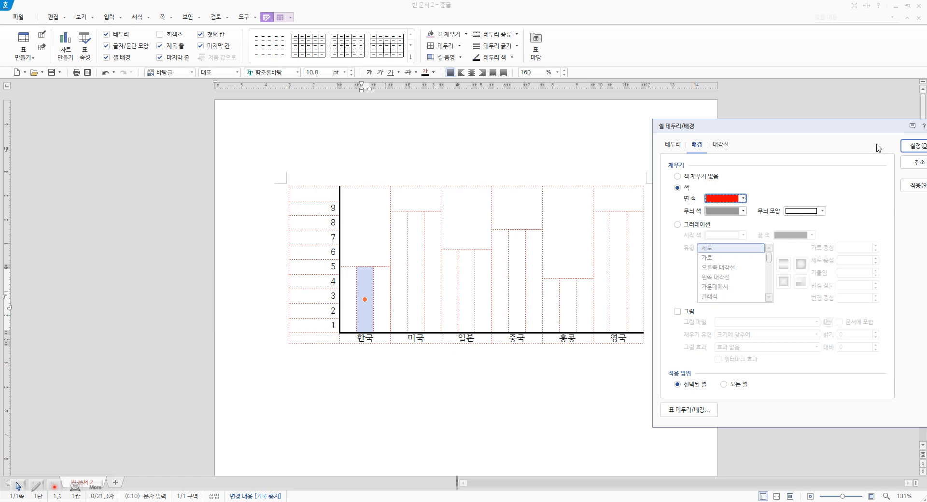
{"action": "left_click", "coordinate": [916, 146]}
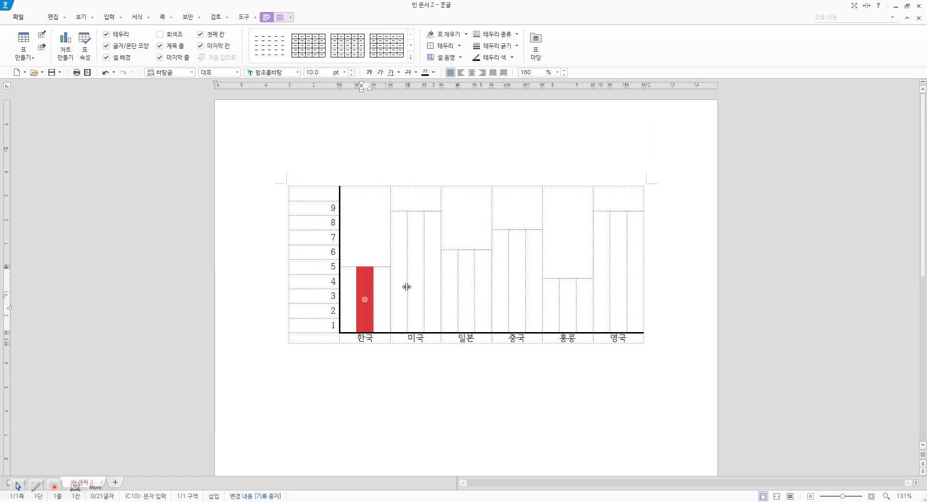
Fill the middle narrow cell above 미국 with a solid blue background.
{"action": "left_click", "coordinate": [417, 284]}
{"action": "key", "text": "F5"}
{"action": "right_click", "coordinate": [418, 283]}
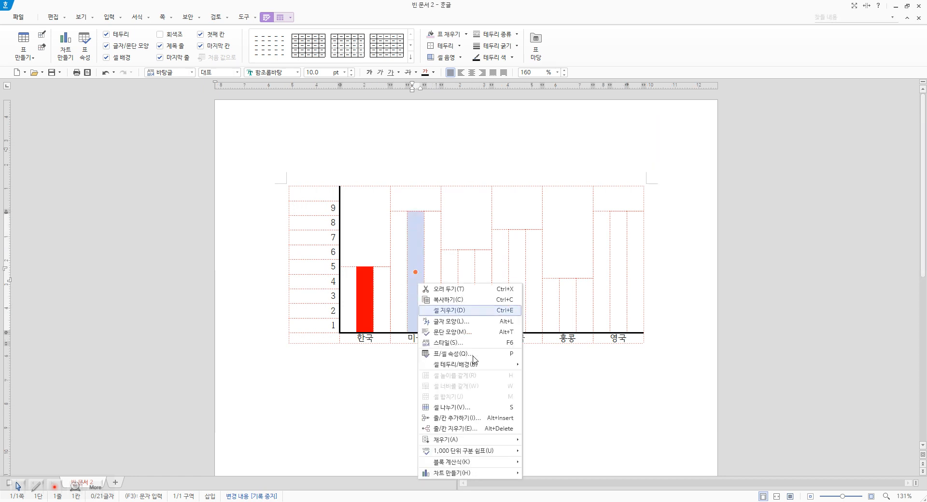
{"action": "left_click", "coordinate": [545, 366]}
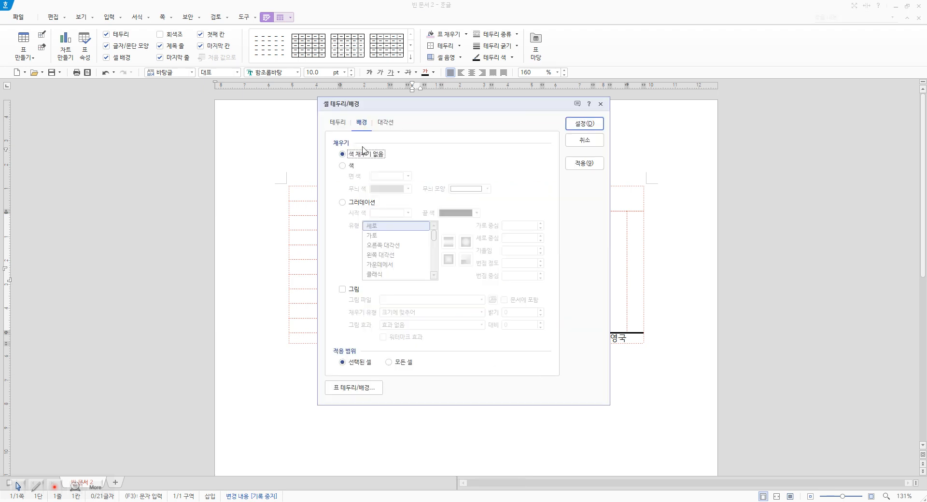
{"action": "left_click", "coordinate": [350, 165]}
{"action": "left_click", "coordinate": [400, 177]}
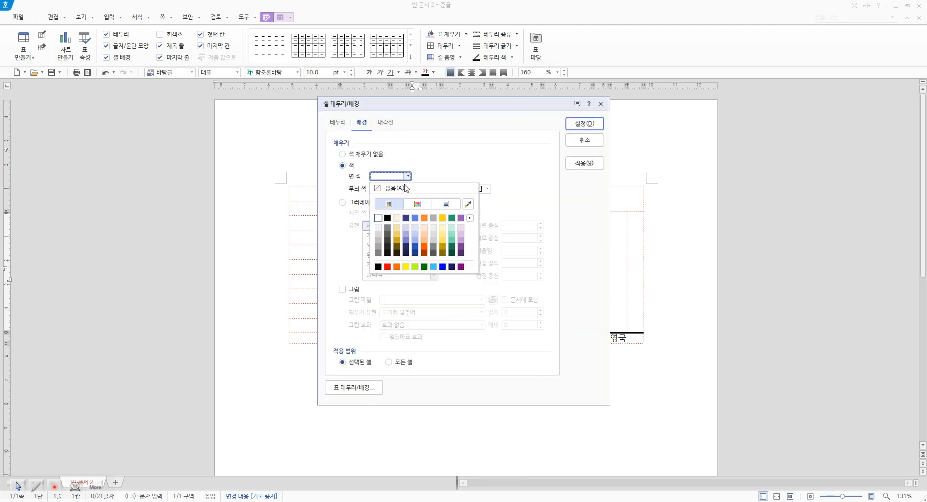
{"action": "left_click", "coordinate": [415, 236]}
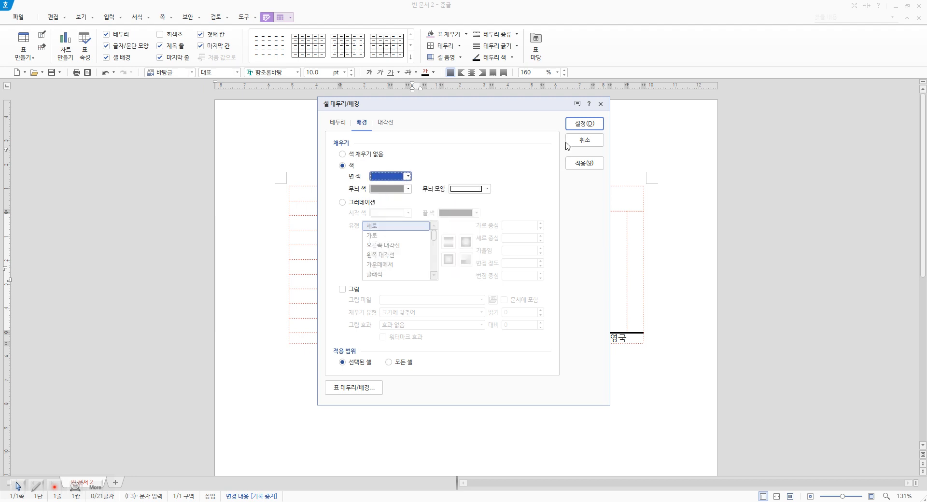
{"action": "left_click", "coordinate": [584, 123]}
Fill the middle narrow cell above 일본 with a solid orange background.
{"action": "left_click", "coordinate": [465, 304]}
{"action": "right_click", "coordinate": [466, 304]}
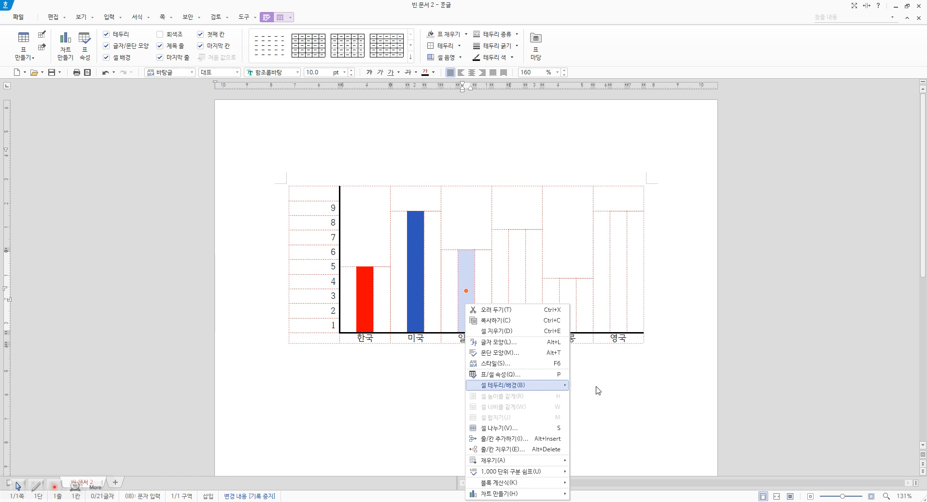
{"action": "left_click", "coordinate": [596, 386]}
{"action": "left_click", "coordinate": [351, 164]}
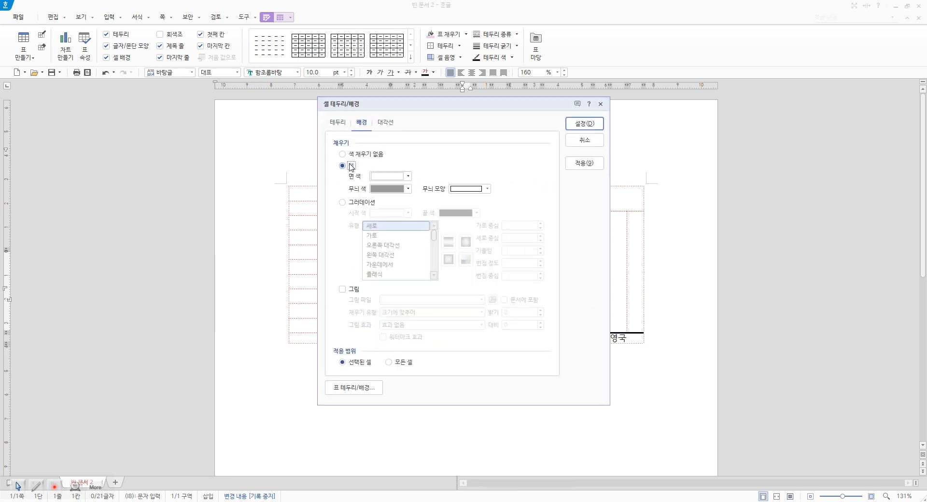
{"action": "left_click", "coordinate": [407, 176]}
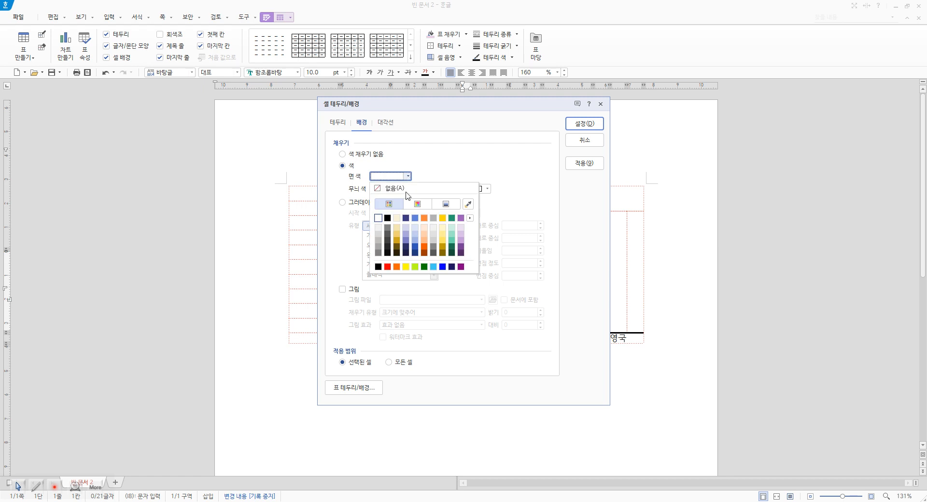
{"action": "left_click", "coordinate": [396, 267]}
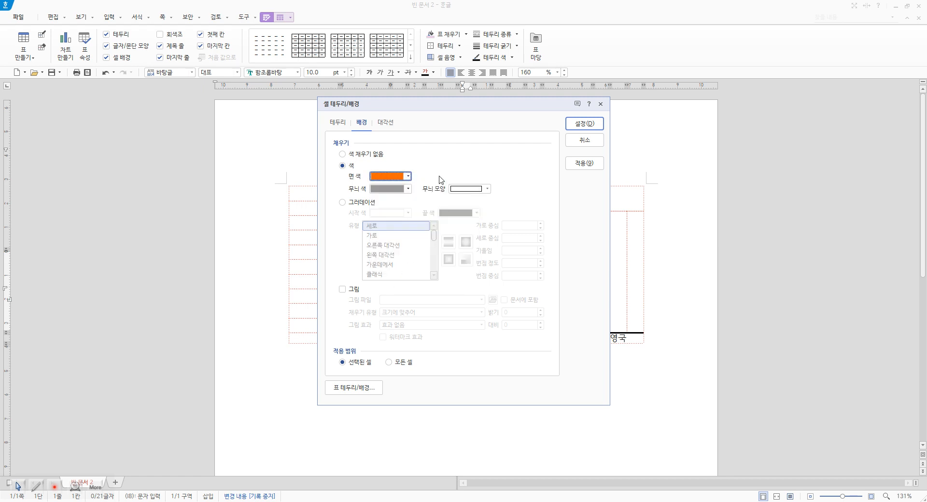
{"action": "left_click", "coordinate": [574, 124]}
{"action": "left_click", "coordinate": [664, 358]}
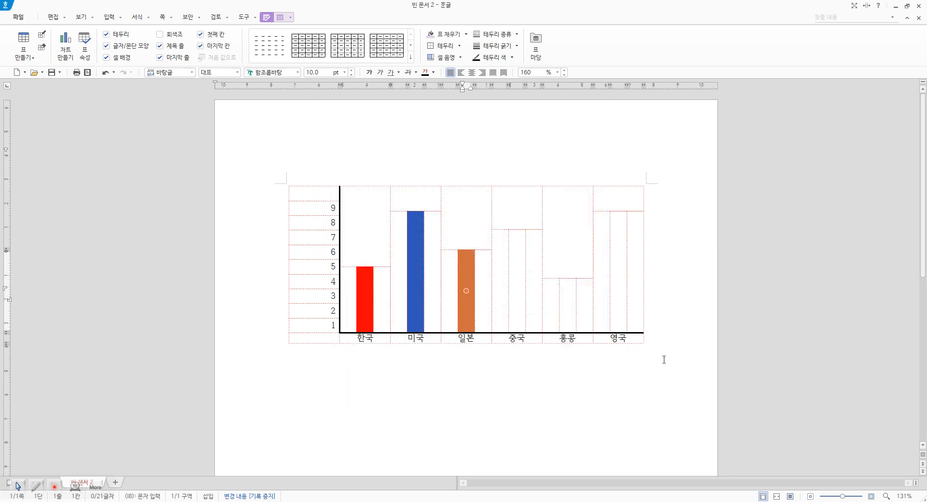
Fill the middle narrow cell above 중국 with a solid grey background.
{"action": "left_click", "coordinate": [514, 285]}
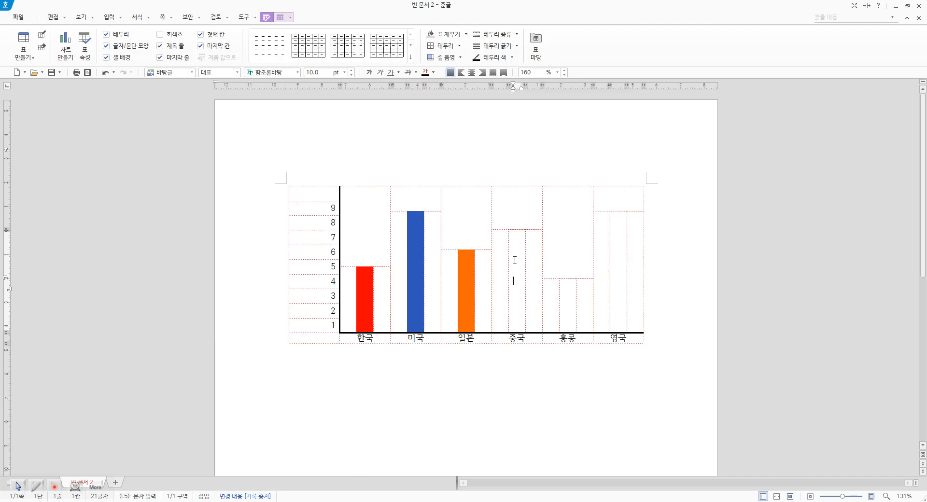
{"action": "key", "text": "F5"}
{"action": "right_click", "coordinate": [515, 260]}
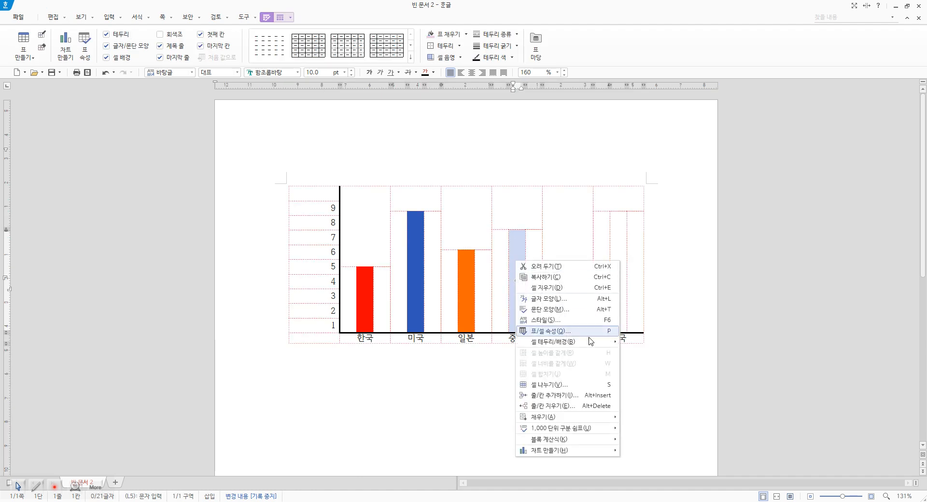
{"action": "left_click", "coordinate": [640, 342]}
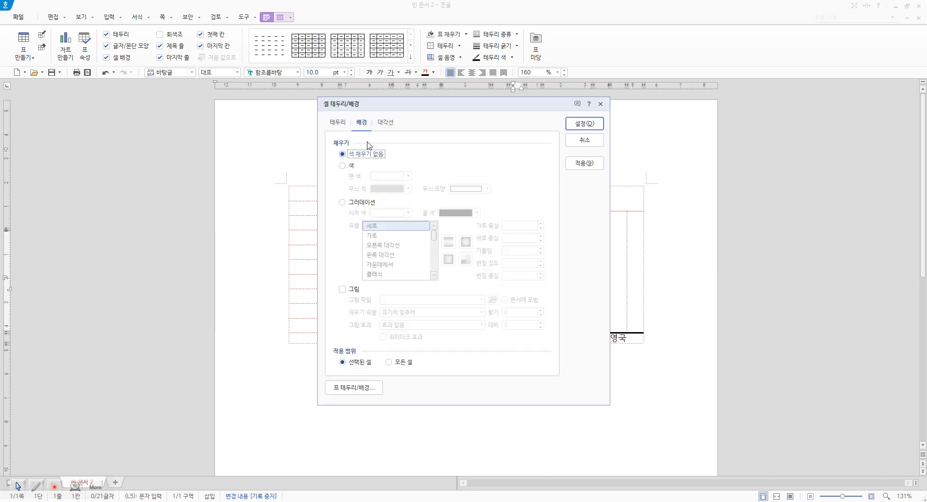
{"action": "left_click", "coordinate": [353, 165]}
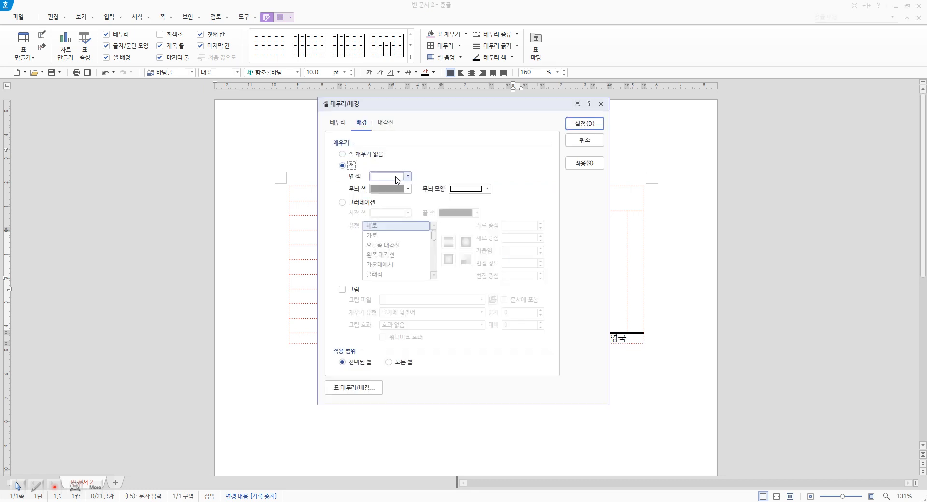
{"action": "left_click", "coordinate": [395, 176]}
{"action": "left_click", "coordinate": [433, 218]}
{"action": "left_click", "coordinate": [585, 125]}
Fill the middle narrow cell above 홍콩 with a solid dark green background.
{"action": "left_click", "coordinate": [568, 299]}
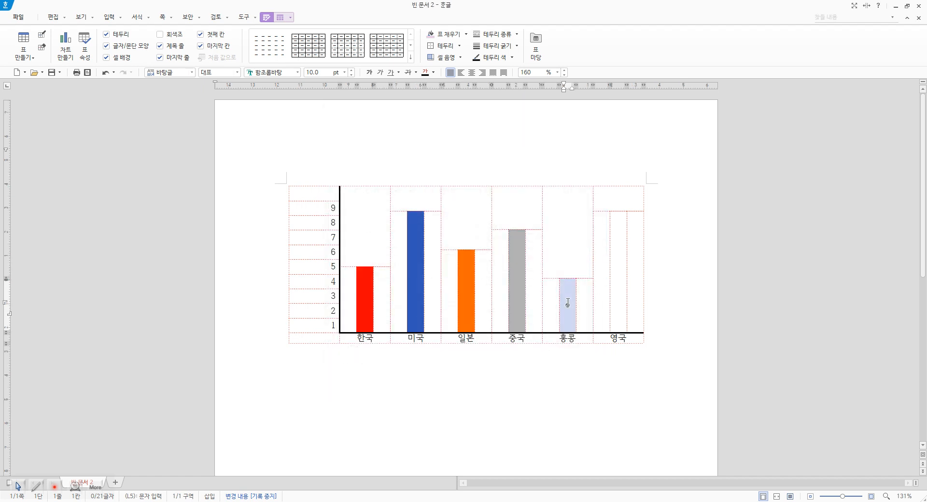
{"action": "right_click", "coordinate": [567, 303]}
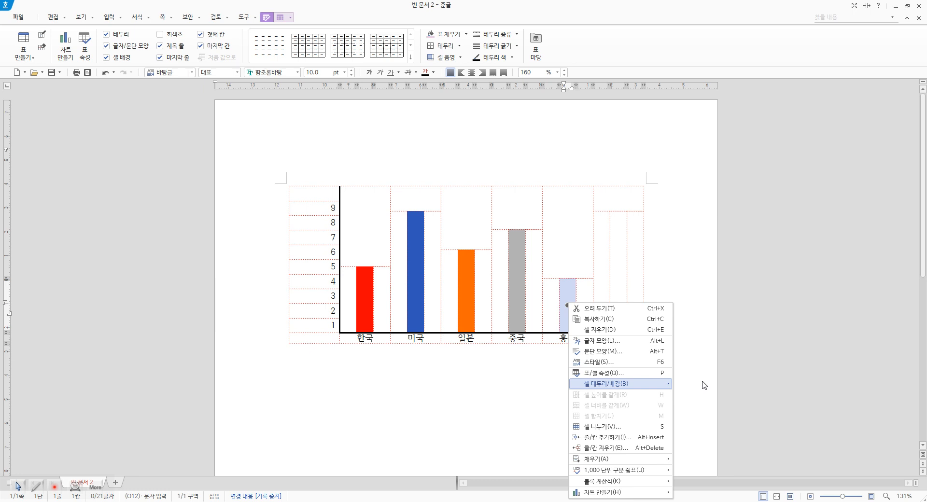
{"action": "left_click", "coordinate": [704, 385]}
{"action": "left_click", "coordinate": [351, 166]}
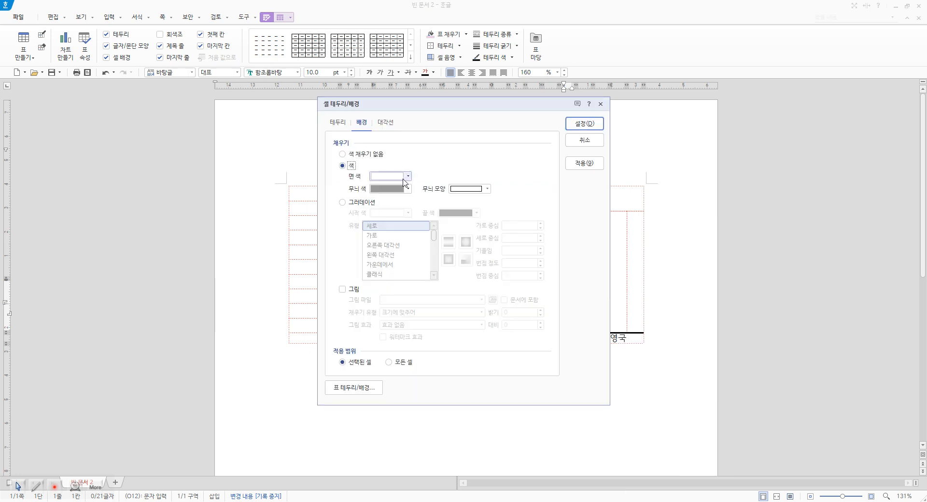
{"action": "left_click", "coordinate": [407, 177]}
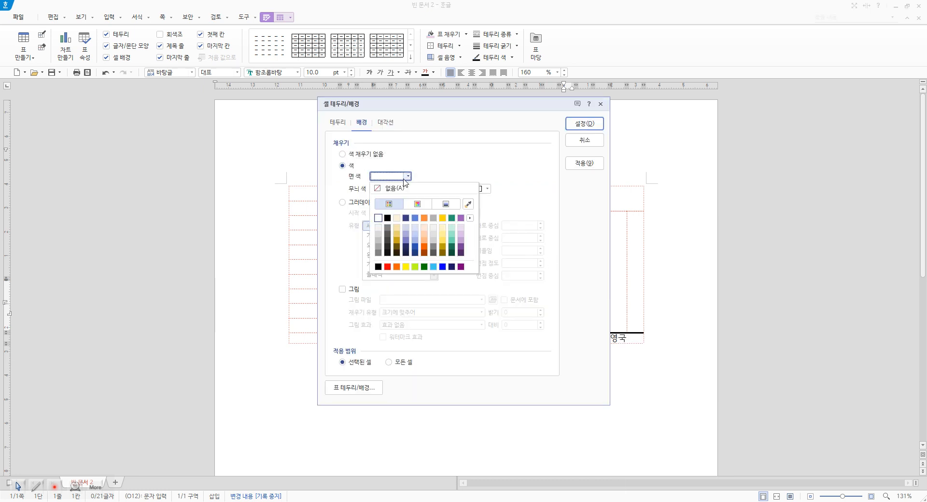
{"action": "left_click", "coordinate": [424, 266]}
{"action": "left_click", "coordinate": [584, 124]}
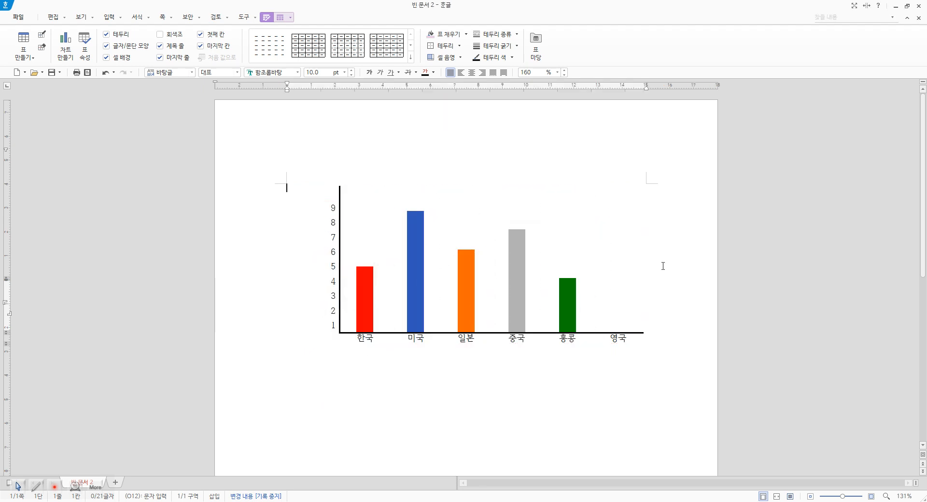
Fill the middle narrow cell above 영국 with light pink and leave the table.
{"action": "left_click", "coordinate": [614, 296]}
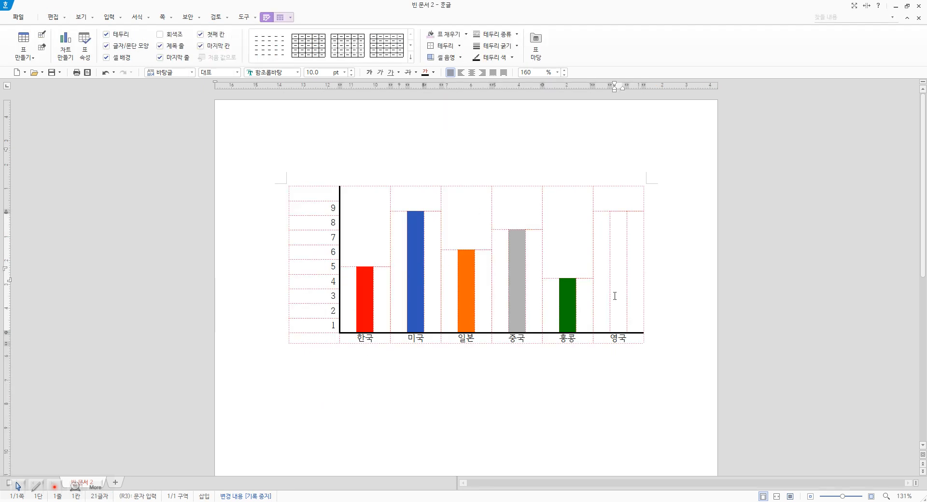
{"action": "left_click", "coordinate": [439, 37]}
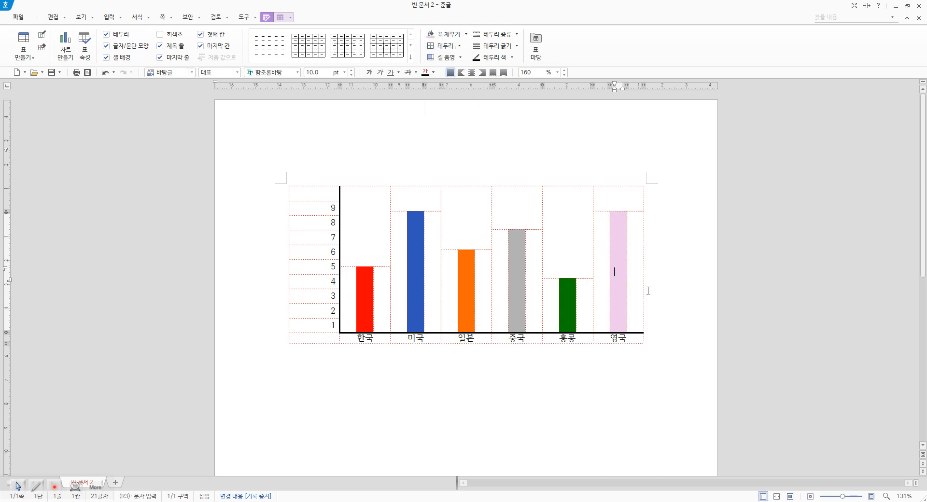
{"action": "left_click", "coordinate": [689, 354]}
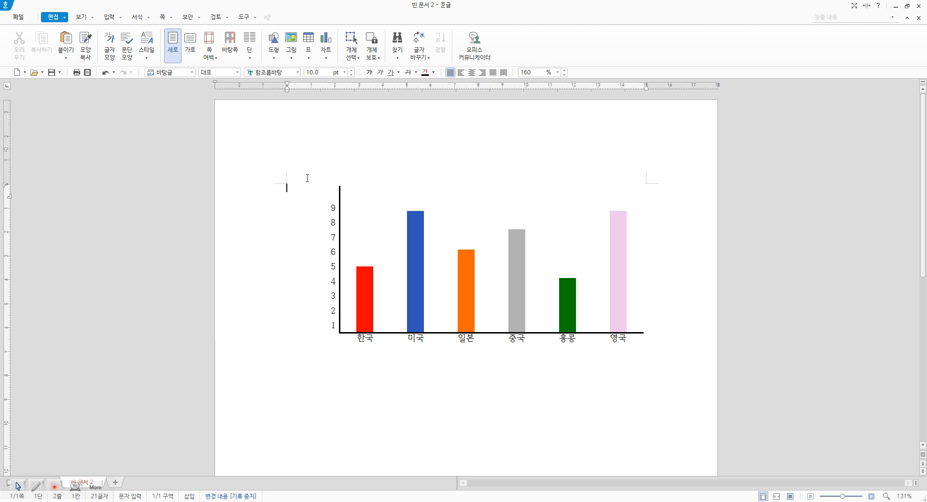
{"action": "left_click", "coordinate": [556, 272]}
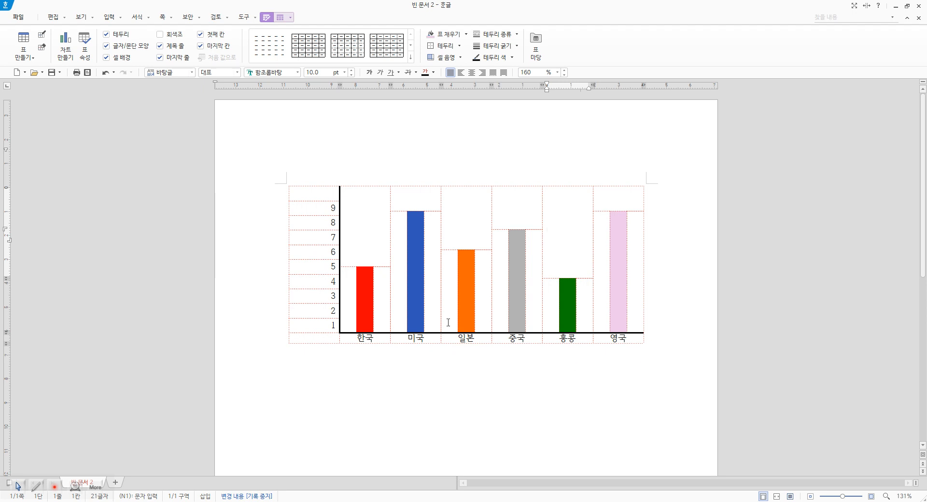
{"action": "left_click", "coordinate": [412, 395]}
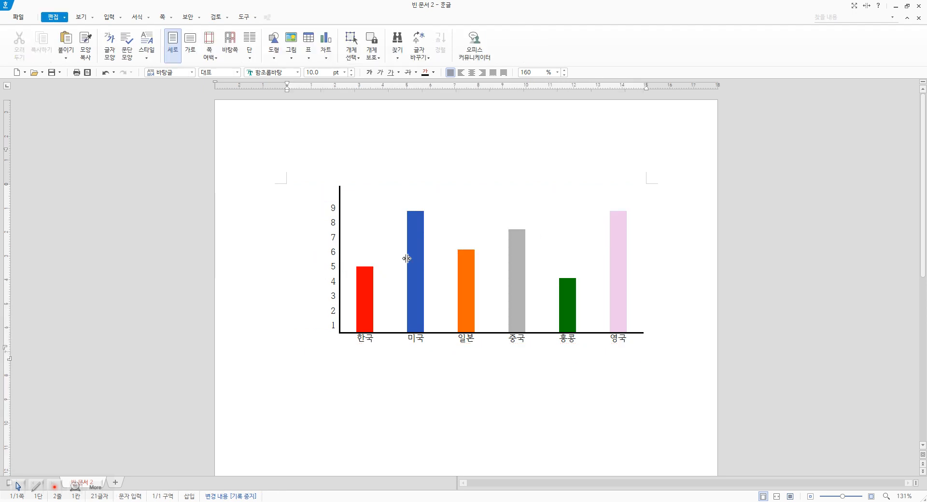
Raise the red 한국 bar to about the 7 mark by shortening the empty cell above it.
{"action": "left_click", "coordinate": [366, 274]}
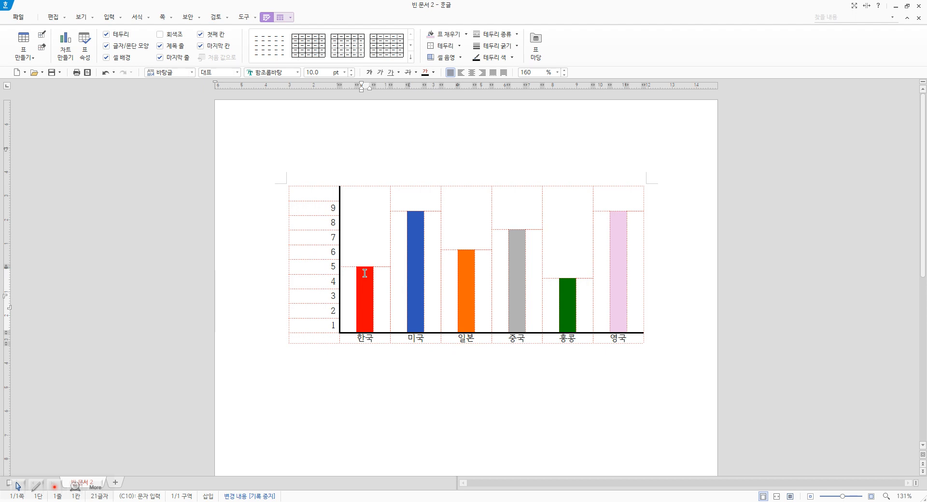
{"action": "key", "text": "F5"}
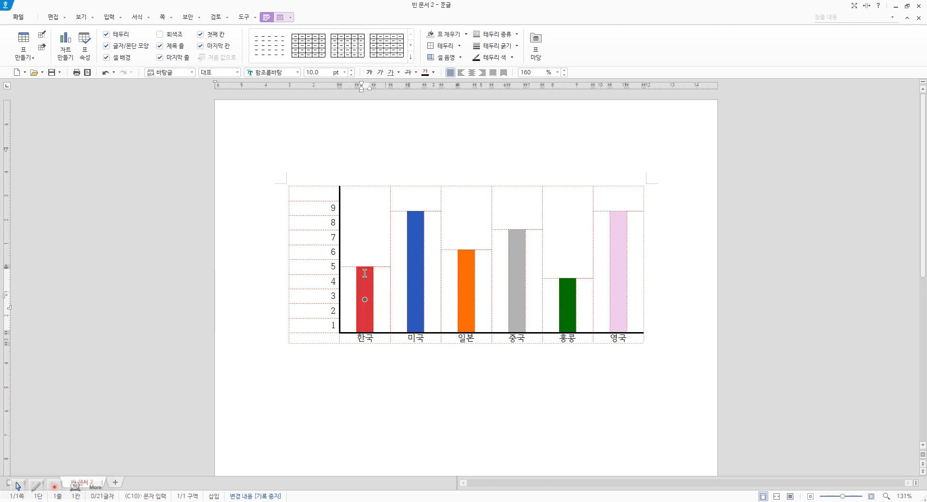
{"action": "key", "text": "Up"}
{"action": "key", "text": "Down"}
{"action": "key", "text": "Up"}
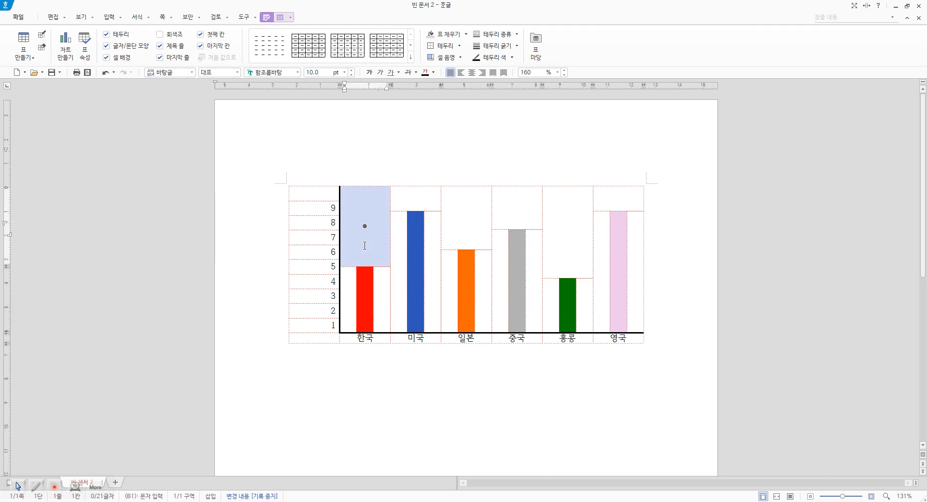
{"action": "key", "text": "alt+Up"}
{"action": "key", "text": "alt+Up"}
{"action": "key", "text": "alt+Up"}
{"action": "key", "text": "alt+Up"}
{"action": "key", "text": "alt+Up"}
{"action": "key", "text": "alt+Up"}
{"action": "key", "text": "alt+Up"}
{"action": "key", "text": "alt+Up"}
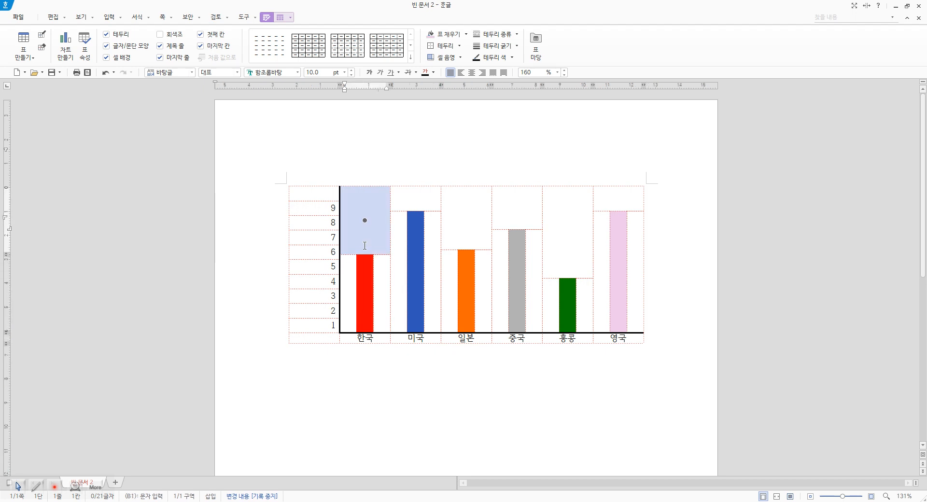
{"action": "key", "text": "alt+Up"}
{"action": "key", "text": "alt+Up"}
{"action": "key", "text": "alt+Up"}
Raise the blue 미국 bar to the upper edge of the 9 row.
{"action": "key", "text": "Right"}
{"action": "key", "text": "alt+Up"}
{"action": "key", "text": "alt+Up"}
{"action": "key", "text": "alt+Up"}
{"action": "key", "text": "alt+Up"}
{"action": "key", "text": "alt+Up"}
{"action": "key", "text": "alt+Down"}
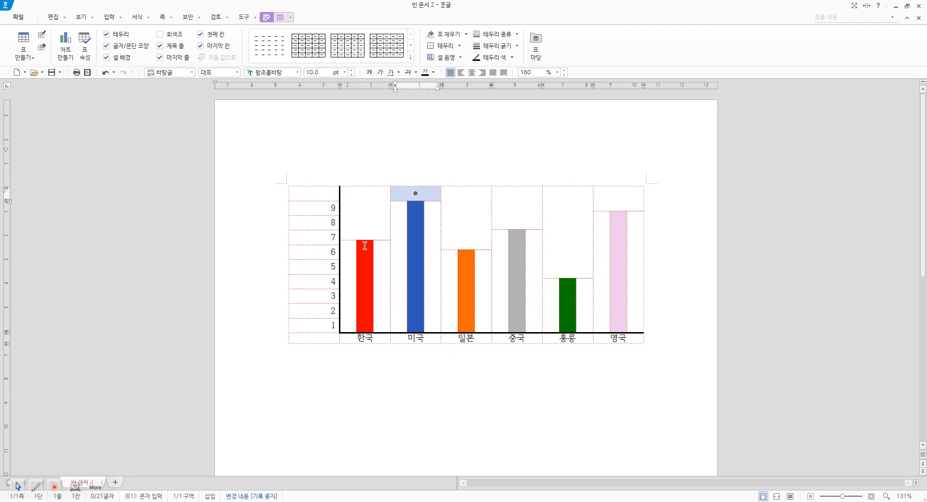
Lower the orange 일본 bar to between the 3 and 4 marks by enlarging the empty cell above it.
{"action": "key", "text": "Right"}
{"action": "key", "text": "alt+Down"}
{"action": "key", "text": "alt+Down"}
{"action": "key", "text": "alt+Down"}
{"action": "key", "text": "alt+Down"}
{"action": "key", "text": "alt+Down"}
{"action": "key", "text": "alt+Down"}
{"action": "key", "text": "alt+Down"}
{"action": "key", "text": "alt+Down"}
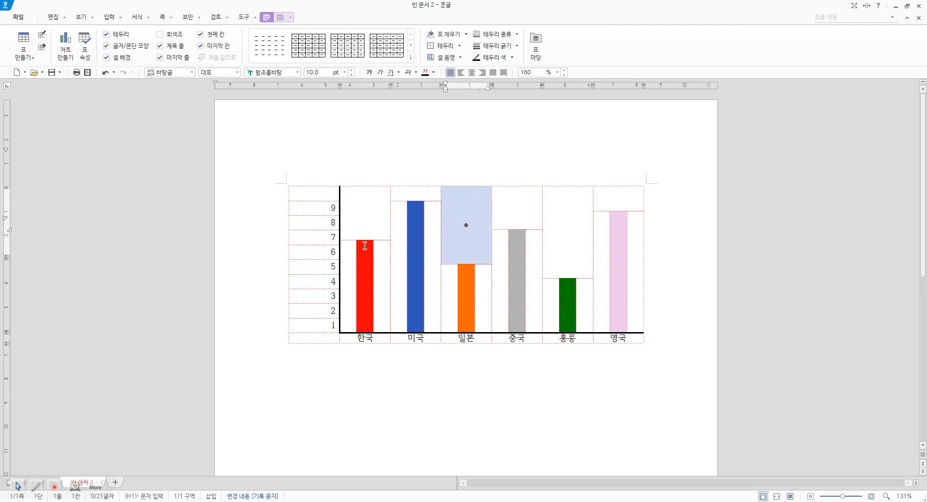
{"action": "key", "text": "alt+Down"}
{"action": "key", "text": "alt+Down"}
{"action": "key", "text": "alt+Down"}
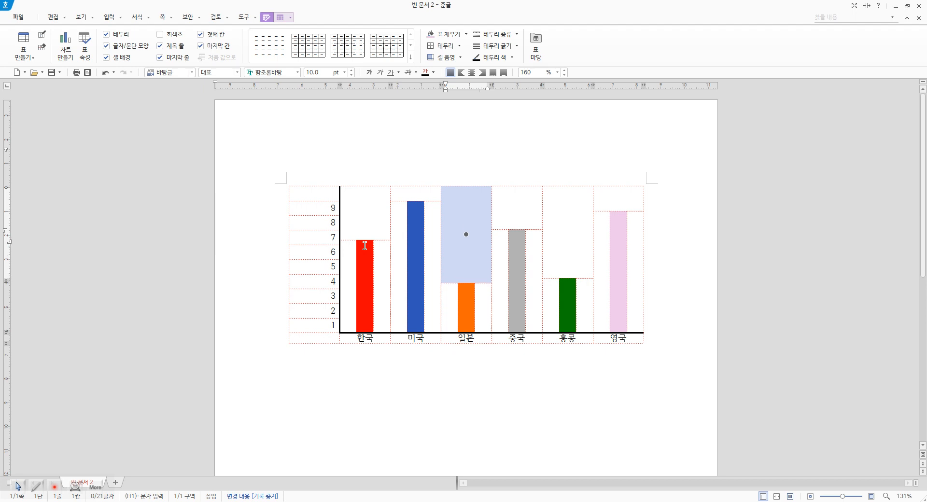
Raise the grey 중국 bar to the upper edge of the 8 row.
{"action": "key", "text": "Right"}
{"action": "key", "text": "alt+Up"}
{"action": "key", "text": "alt+Up"}
{"action": "key", "text": "alt+Up"}
Raise the dark green 홍콩 bar to about the 5 mark.
{"action": "key", "text": "Right"}
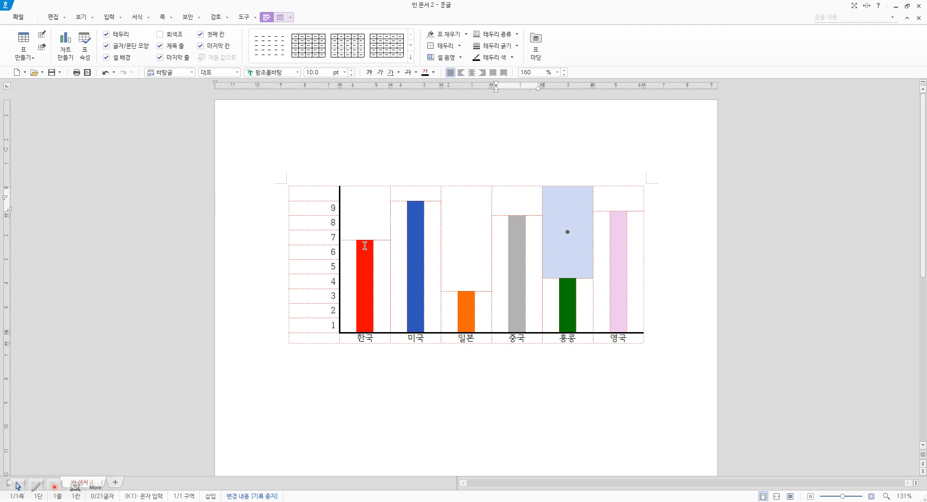
{"action": "key", "text": "alt+Up"}
{"action": "key", "text": "alt+Up"}
{"action": "key", "text": "alt+Up"}
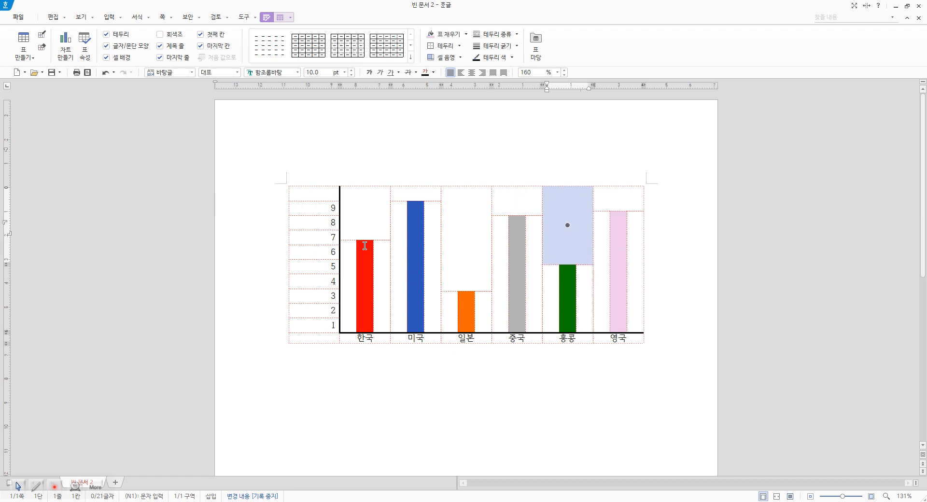
Lower the light pink 영국 bar to about the 7 mark and leave the table.
{"action": "key", "text": "Right"}
{"action": "key", "text": "alt+Down"}
{"action": "key", "text": "alt+Down"}
{"action": "key", "text": "alt+Down"}
{"action": "key", "text": "alt+Down"}
{"action": "key", "text": "alt+Down"}
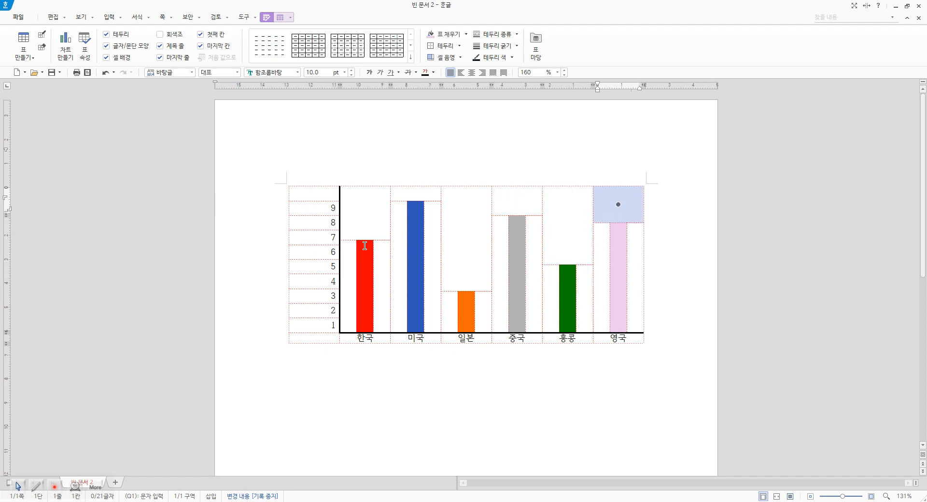
{"action": "key", "text": "alt+Down"}
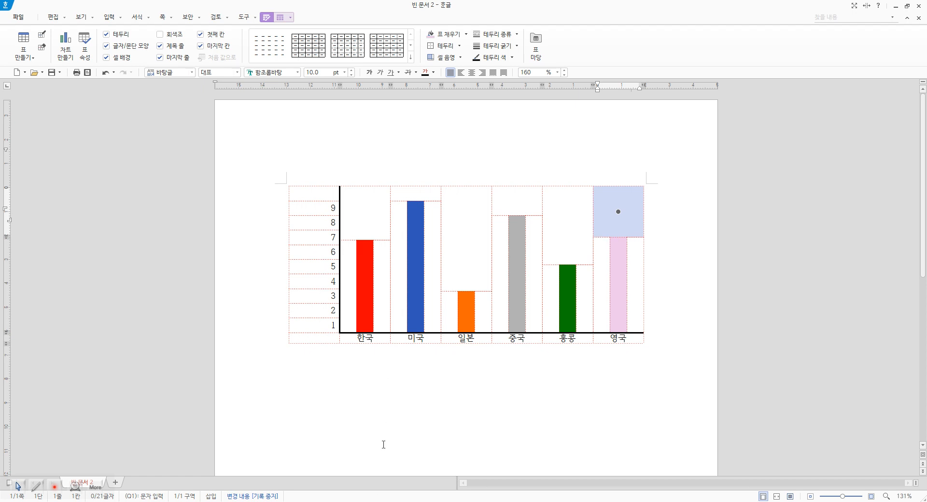
{"action": "left_click", "coordinate": [538, 414]}
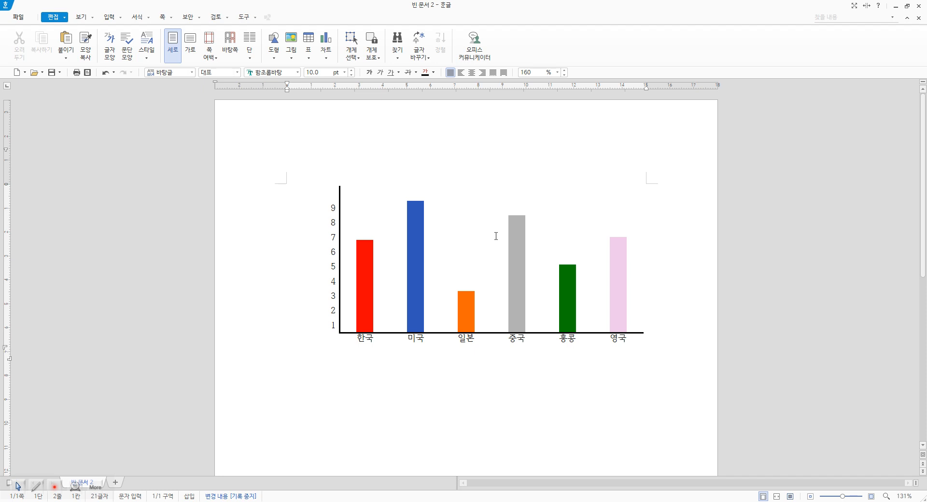
Narrow the scale number column to less than half its width, shrinking the whole table, and leave the table.
{"action": "left_click", "coordinate": [312, 190]}
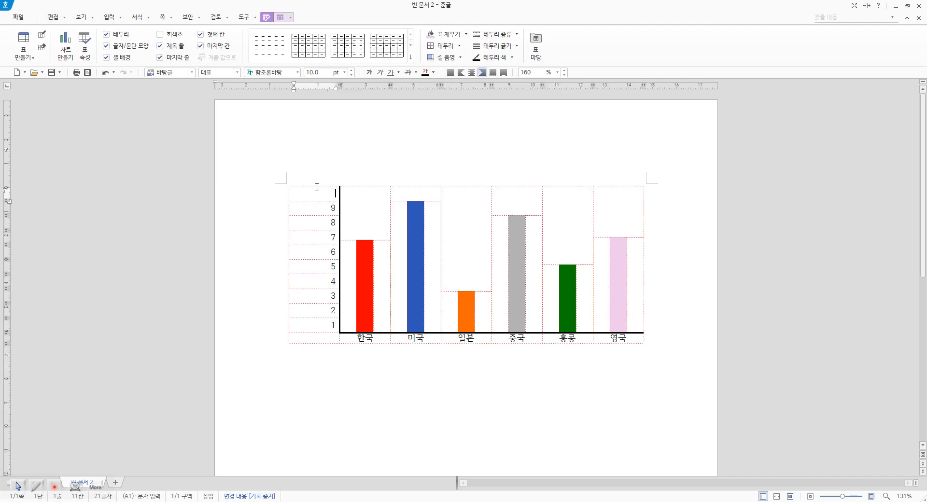
{"action": "left_click_drag", "start_coordinate": [322, 193], "coordinate": [324, 325]}
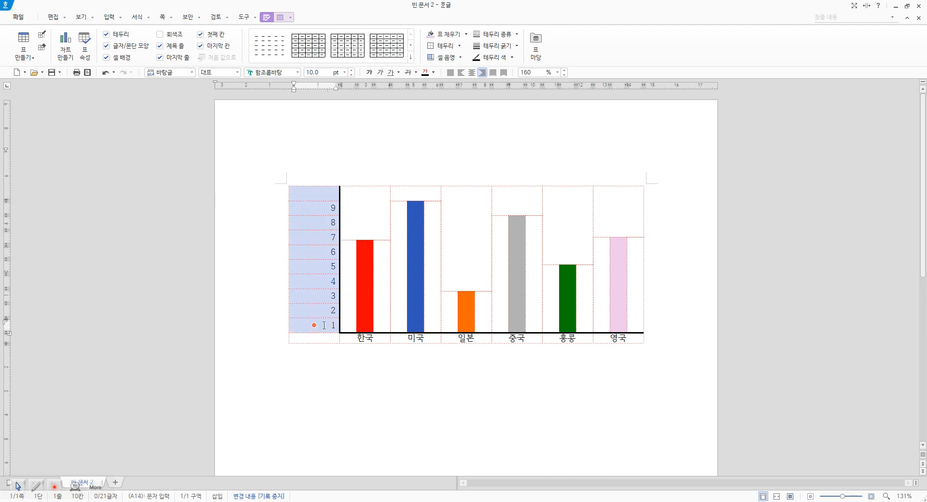
{"action": "key", "text": "ctrl+Left"}
{"action": "key", "text": "ctrl+Left"}
{"action": "key", "text": "ctrl+Left"}
{"action": "key", "text": "ctrl+Left"}
{"action": "key", "text": "ctrl+Left"}
{"action": "key", "text": "ctrl+Left"}
{"action": "key", "text": "ctrl+Left"}
{"action": "key", "text": "ctrl+Left"}
{"action": "key", "text": "ctrl+Left"}
{"action": "key", "text": "ctrl+Left"}
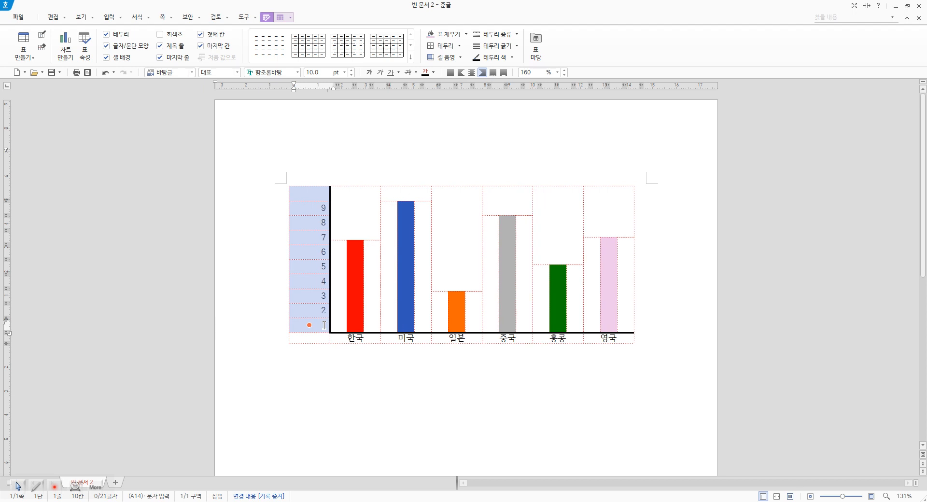
{"action": "key", "text": "ctrl+Left"}
{"action": "key", "text": "ctrl+Left"}
{"action": "key", "text": "ctrl+Left"}
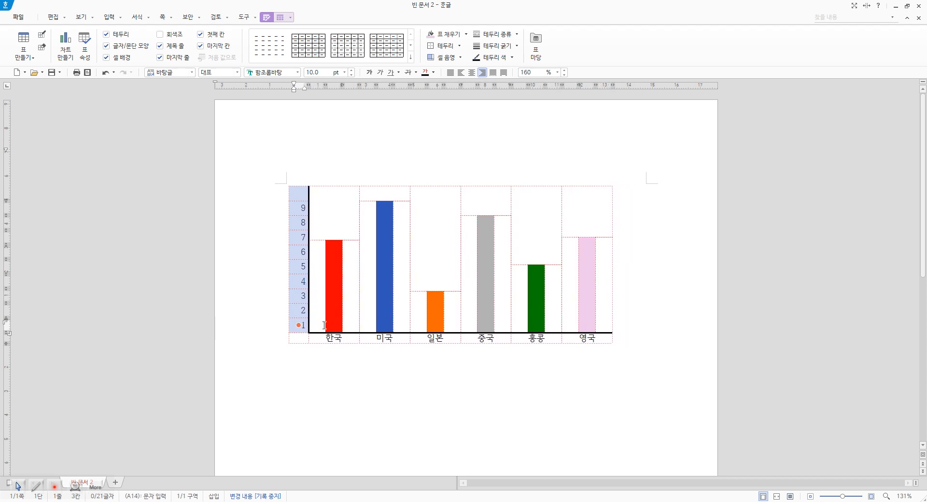
{"action": "left_click", "coordinate": [659, 302]}
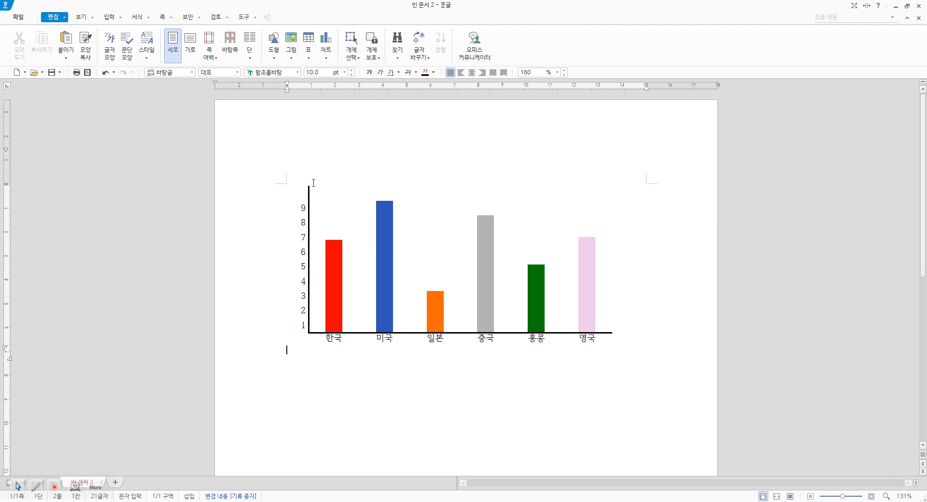
{"action": "left_click", "coordinate": [307, 214]}
{"action": "key", "text": "Escape"}
{"action": "left_click", "coordinate": [309, 212]}
{"action": "left_click_drag", "start_coordinate": [356, 269], "coordinate": [311, 181]}
{"action": "left_click", "coordinate": [668, 278]}
{"action": "left_click", "coordinate": [329, 231]}
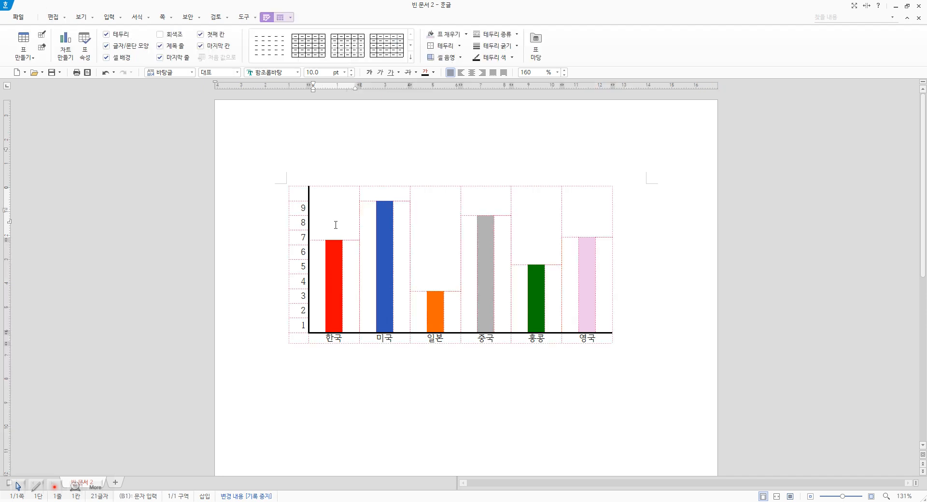
{"action": "left_click_drag", "start_coordinate": [335, 226], "coordinate": [604, 285]}
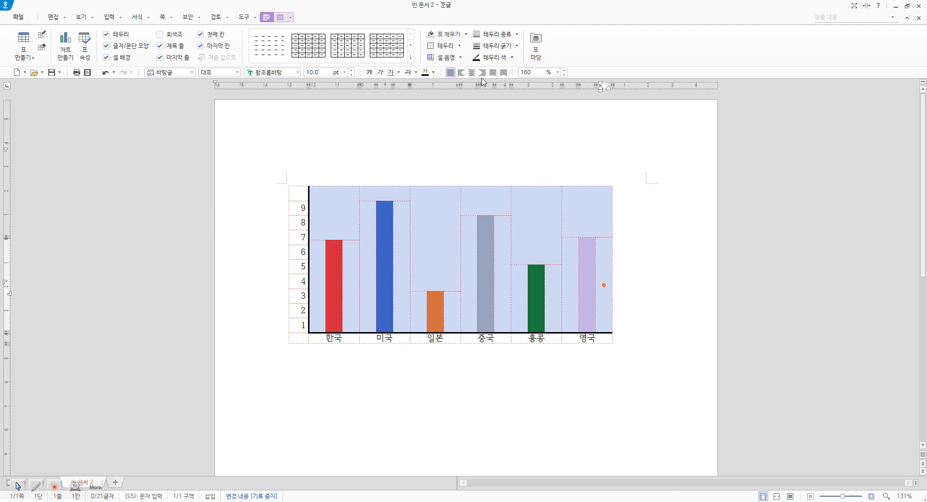
{"action": "left_click", "coordinate": [435, 239]}
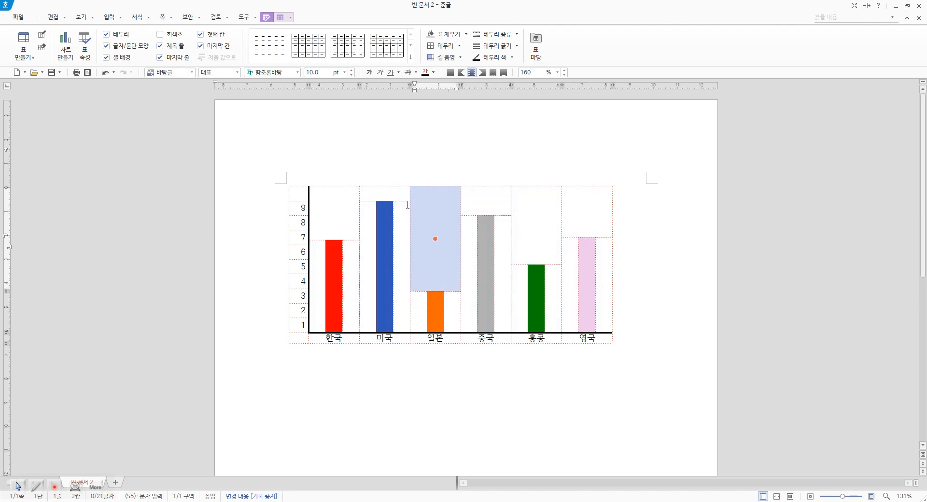
Try to increase the height of the empty cell above the 미국 bar and undo the change.
{"action": "left_click", "coordinate": [378, 193]}
{"action": "key", "text": "F5"}
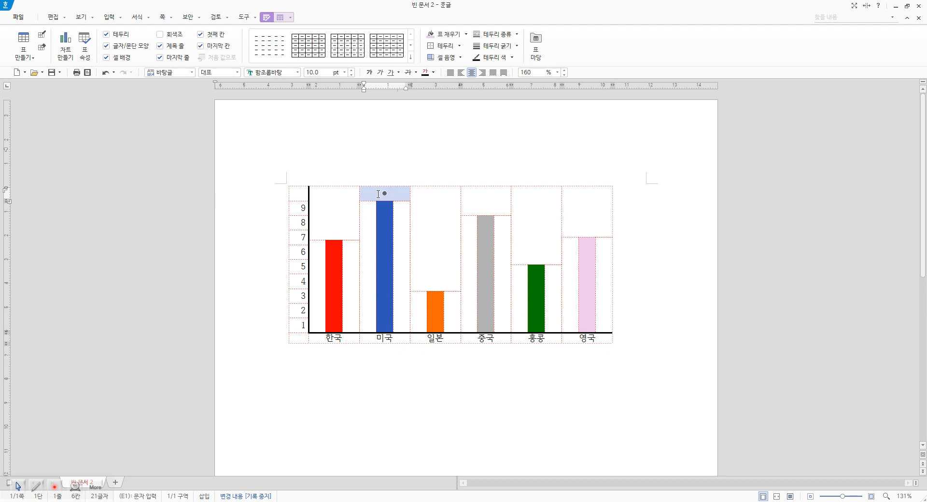
{"action": "key", "text": "ctrl+Down"}
{"action": "key", "text": "ctrl+Down"}
{"action": "key", "text": "ctrl+Down"}
{"action": "key", "text": "ctrl+Down"}
{"action": "key", "text": "ctrl+Down"}
{"action": "key", "text": "ctrl+Down"}
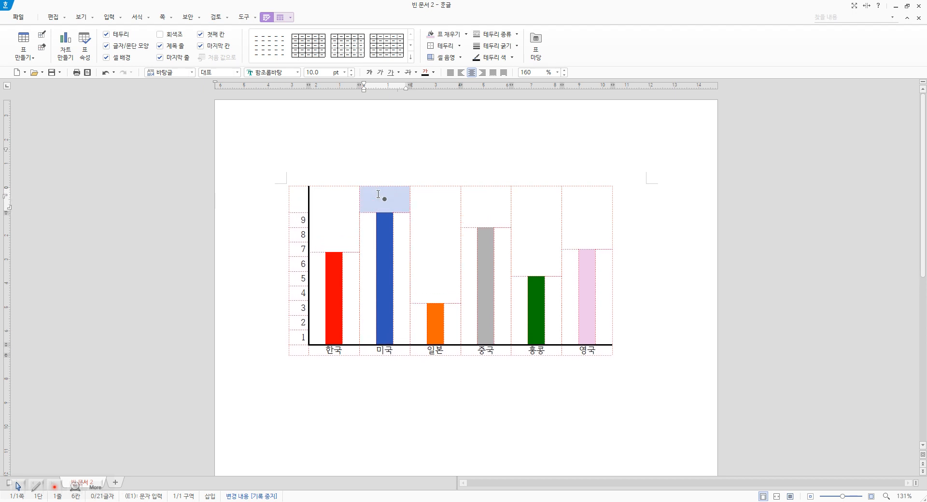
{"action": "key", "text": "Escape"}
{"action": "left_click", "coordinate": [330, 217]}
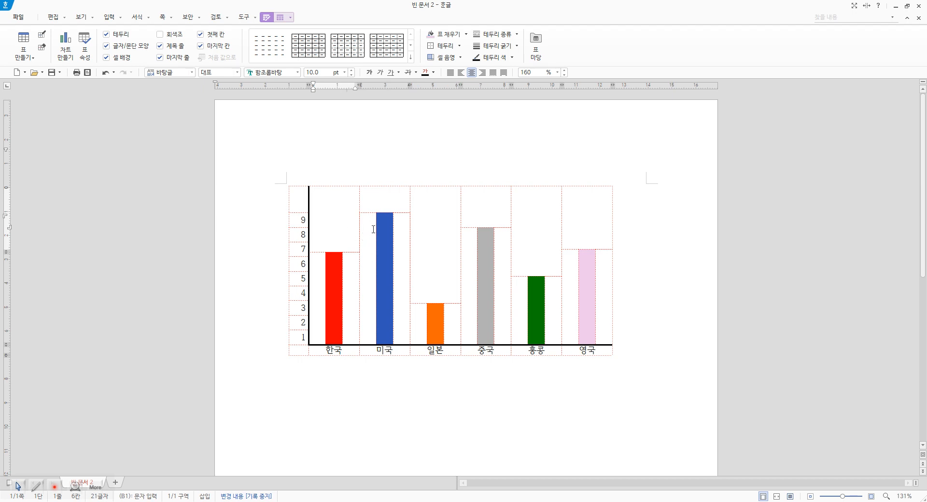
{"action": "key", "text": "ctrl+z"}
Set the vertical alignment of the empty cell above the 한국 bar to bottom in the cell properties.
{"action": "left_click", "coordinate": [334, 226]}
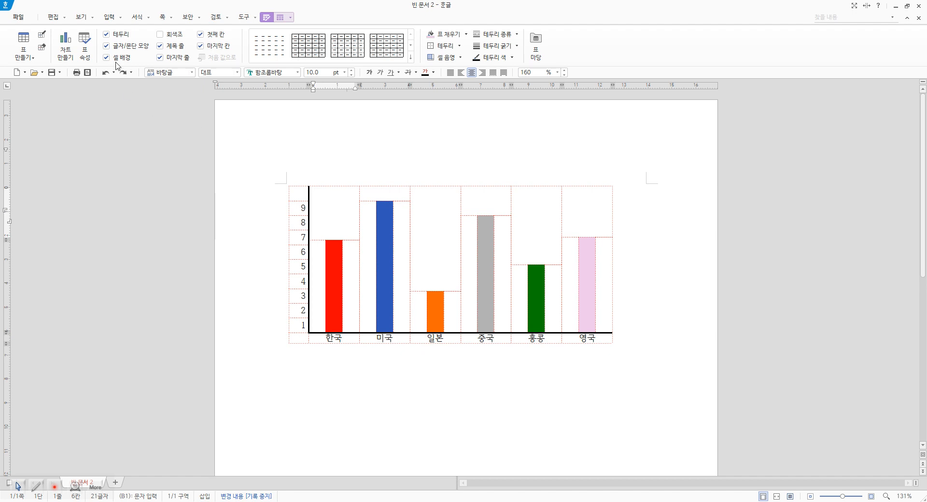
{"action": "left_click", "coordinate": [282, 17]}
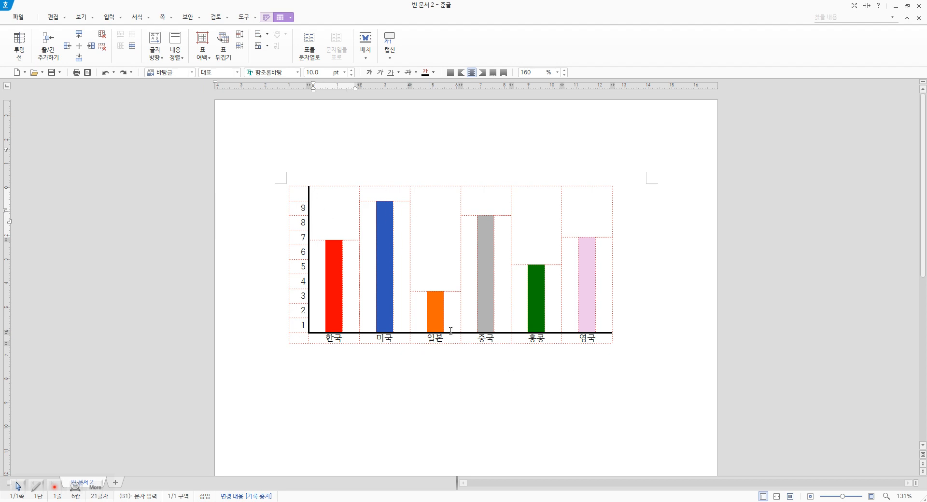
{"action": "key", "text": "F5"}
{"action": "right_click", "coordinate": [329, 218]}
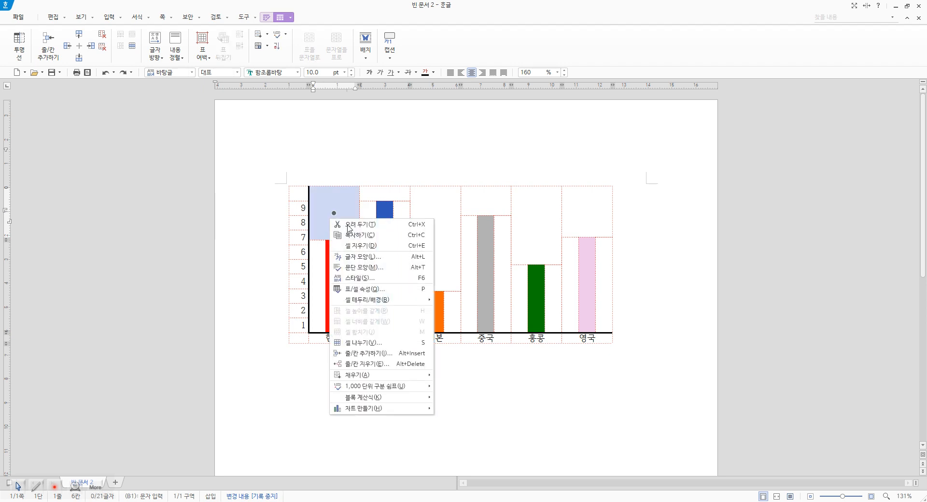
{"action": "left_click", "coordinate": [382, 289]}
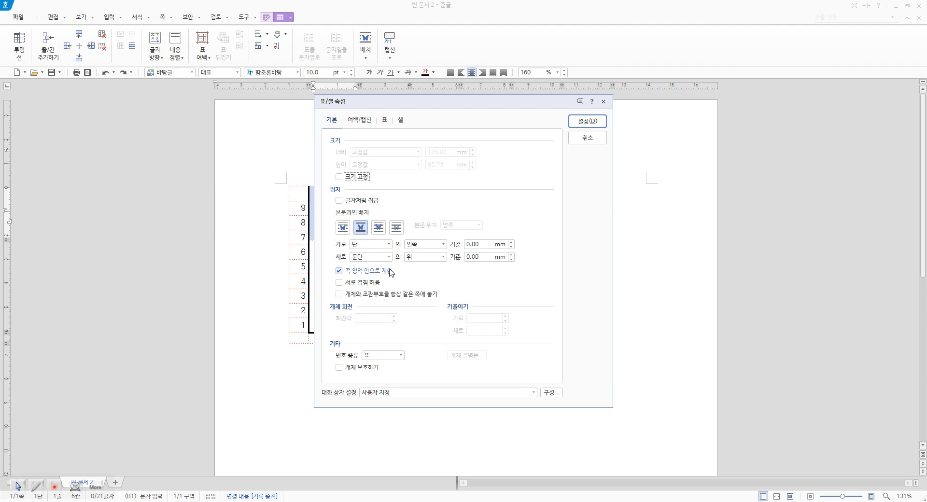
{"action": "left_click", "coordinate": [401, 121]}
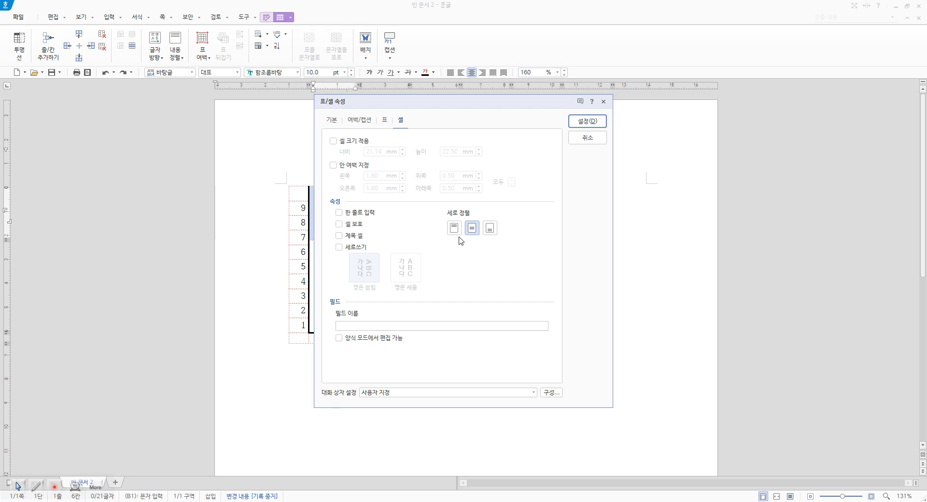
{"action": "left_click_drag", "start_coordinate": [474, 102], "coordinate": [739, 119]}
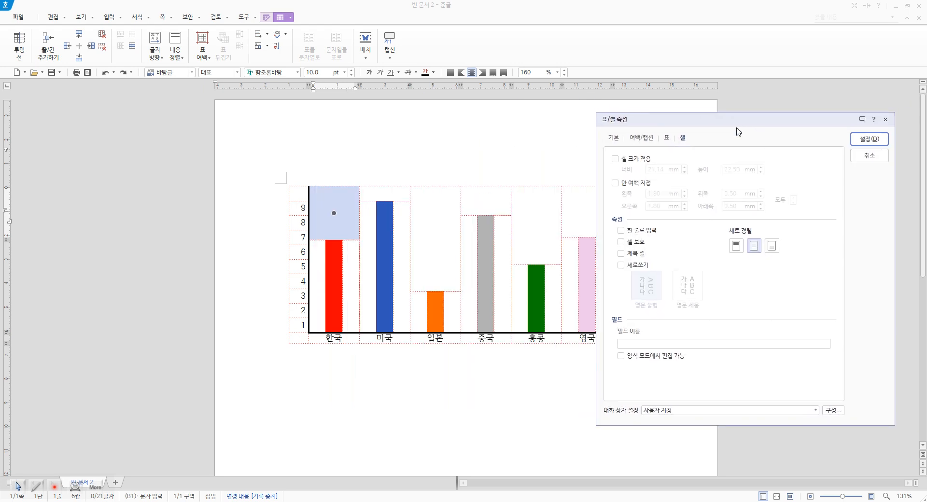
{"action": "left_click", "coordinate": [771, 247]}
{"action": "left_click", "coordinate": [866, 140]}
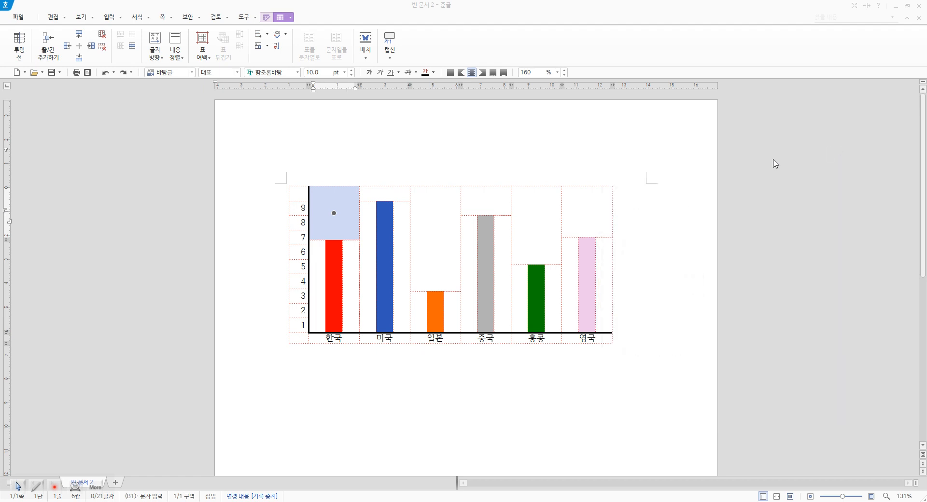
Set the vertical alignment of the empty cell above the 미국 bar to bottom.
{"action": "left_click", "coordinate": [384, 194]}
{"action": "right_click", "coordinate": [384, 194]}
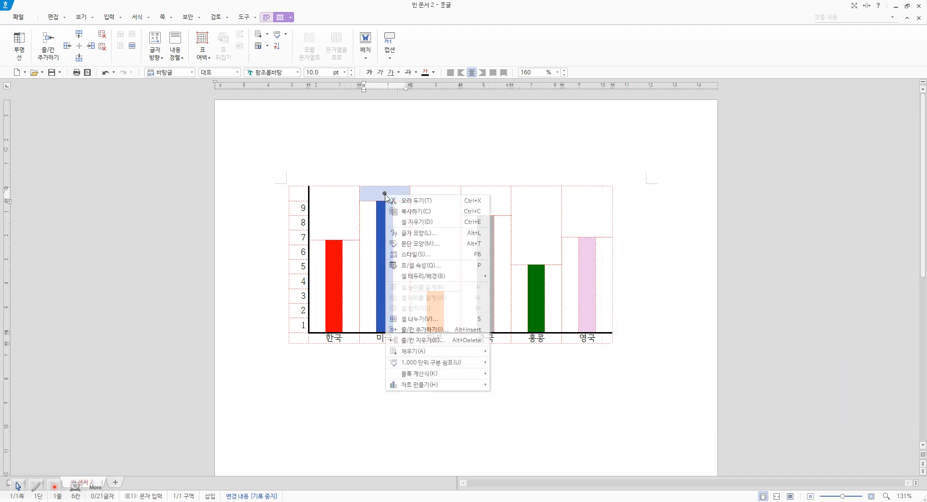
{"action": "left_click", "coordinate": [460, 266]}
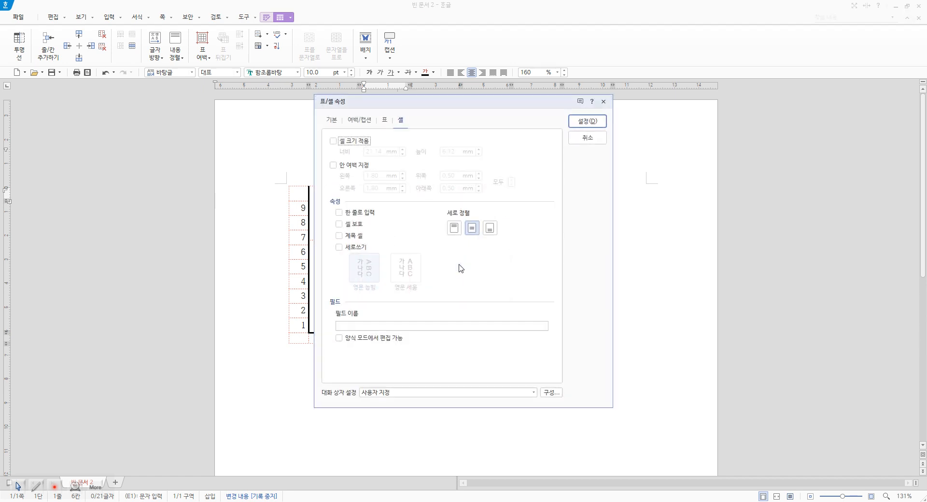
{"action": "left_click", "coordinate": [490, 228]}
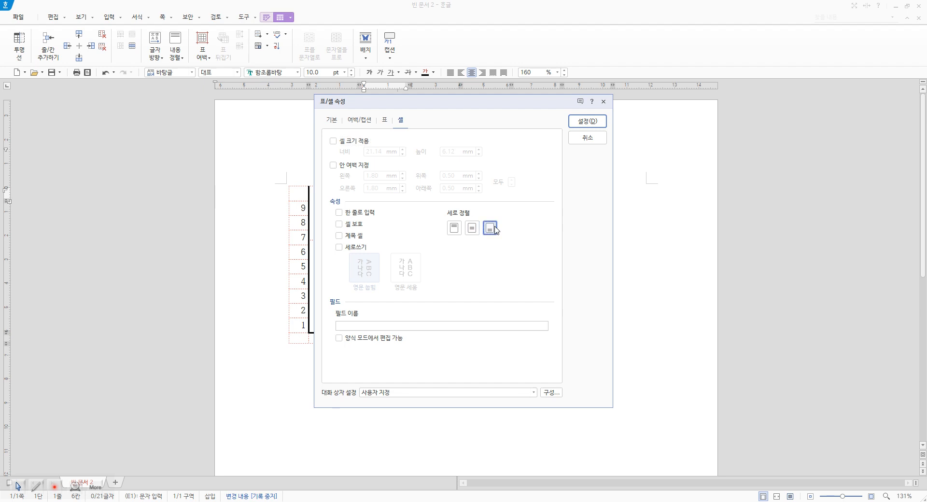
{"action": "left_click", "coordinate": [587, 121]}
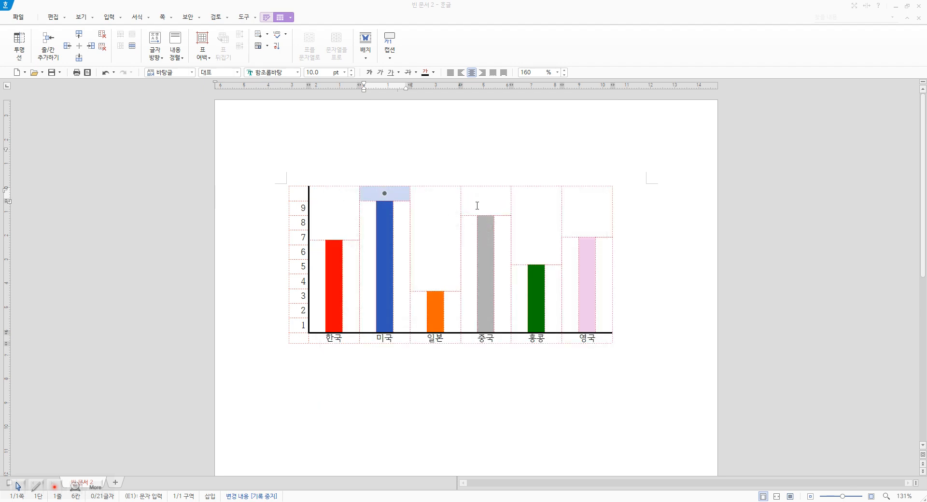
Set the vertical alignment of the empty cell above the 일본 bar to bottom.
{"action": "left_click", "coordinate": [448, 213]}
{"action": "right_click", "coordinate": [448, 213]}
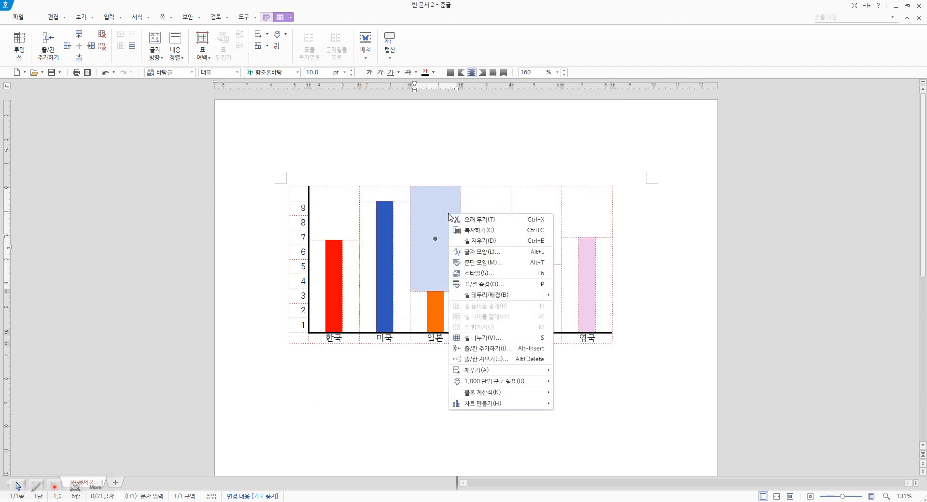
{"action": "left_click", "coordinate": [516, 288]}
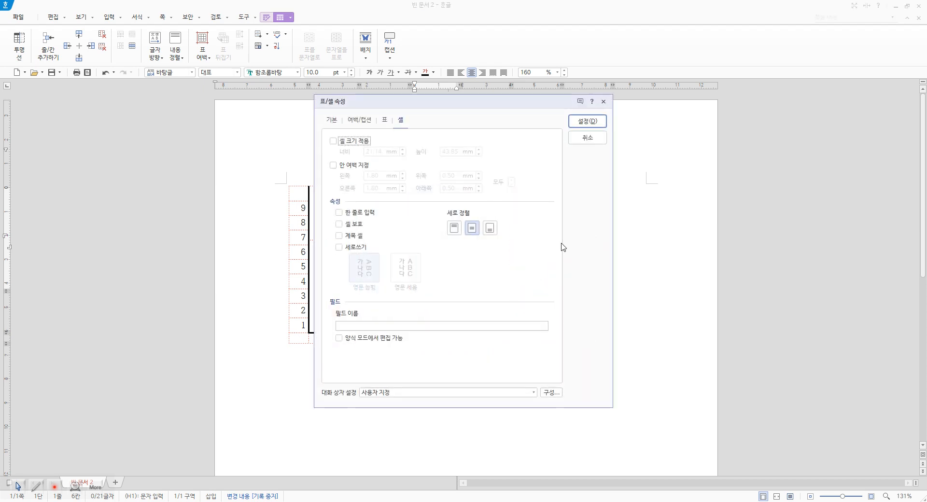
{"action": "left_click", "coordinate": [489, 227]}
{"action": "left_click", "coordinate": [586, 121]}
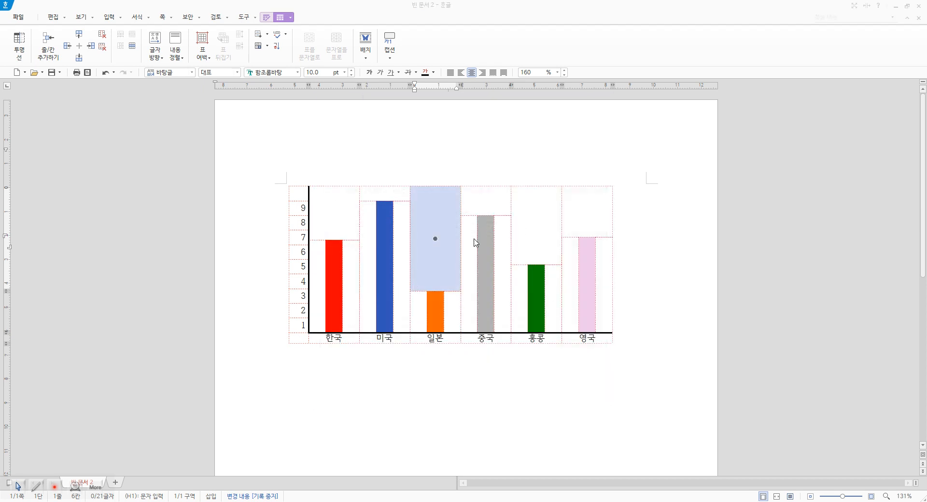
Set the vertical alignment of the empty cell above the 중국 bar to bottom.
{"action": "left_click", "coordinate": [483, 201]}
{"action": "right_click", "coordinate": [485, 206]}
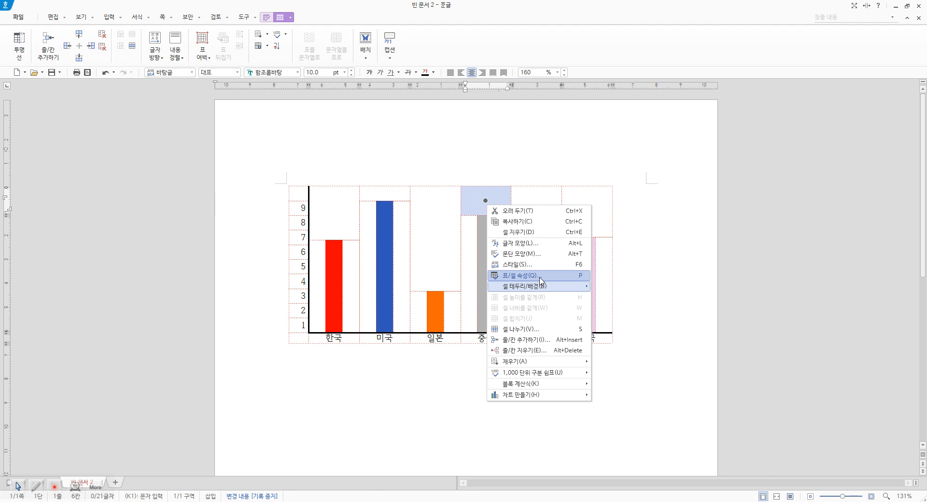
{"action": "left_click", "coordinate": [540, 280]}
{"action": "left_click", "coordinate": [490, 228]}
{"action": "left_click", "coordinate": [587, 121]}
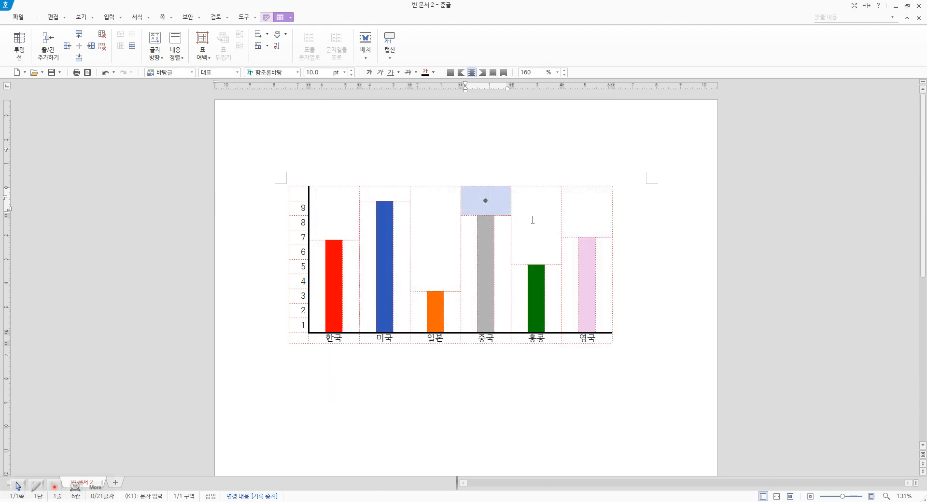
Set the vertical alignment of the empty cell above the 홍콩 bar to bottom.
{"action": "left_click", "coordinate": [533, 220]}
{"action": "right_click", "coordinate": [536, 224]}
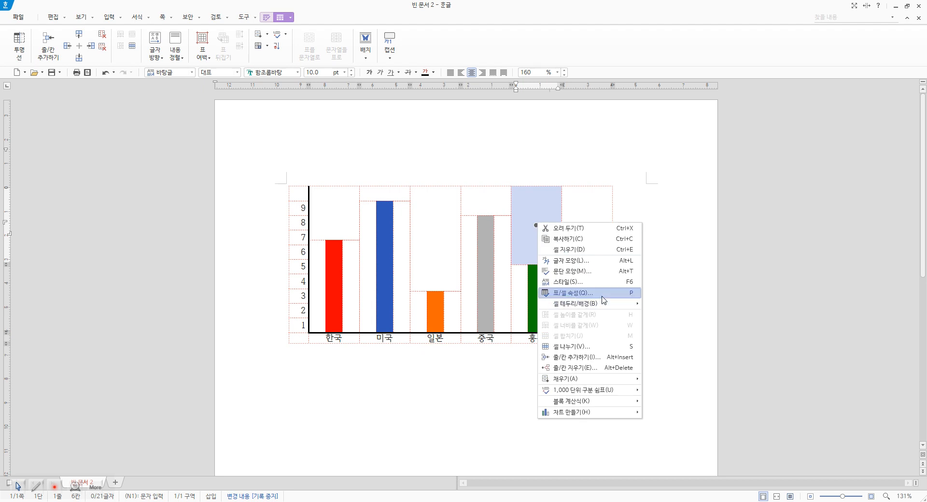
{"action": "left_click", "coordinate": [605, 292]}
{"action": "left_click", "coordinate": [489, 228]}
{"action": "left_click", "coordinate": [587, 121]}
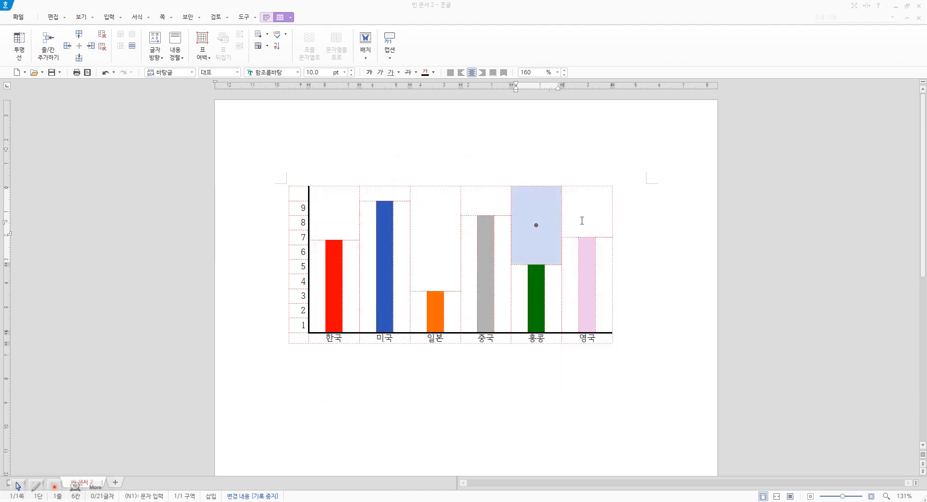
Set the vertical alignment of the empty cell above the 영국 bar to bottom and clear the cell selection.
{"action": "left_click", "coordinate": [589, 218]}
{"action": "right_click", "coordinate": [590, 219]}
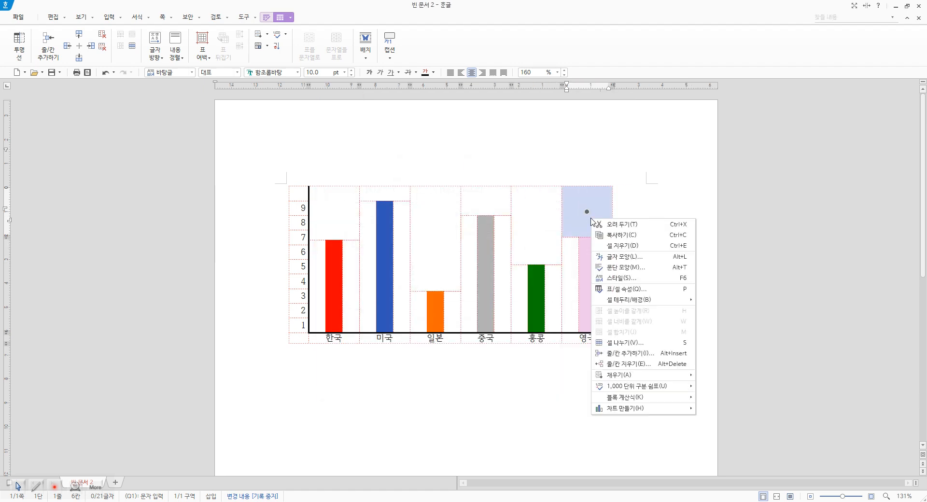
{"action": "left_click", "coordinate": [632, 291]}
{"action": "left_click", "coordinate": [491, 228]}
{"action": "left_click", "coordinate": [587, 121]}
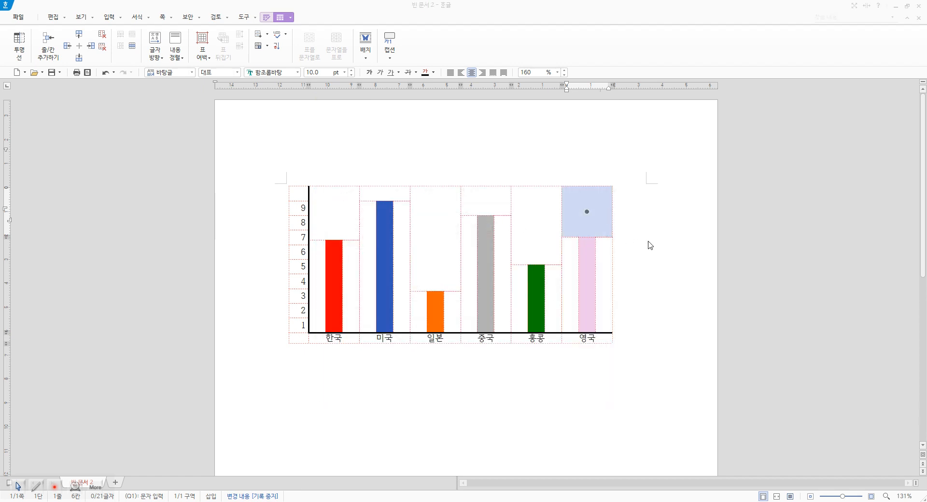
{"action": "left_click", "coordinate": [648, 241]}
Enter the value 7.3 above the 한국 bar and 9 above the 미국 bar.
{"action": "left_click", "coordinate": [330, 214]}
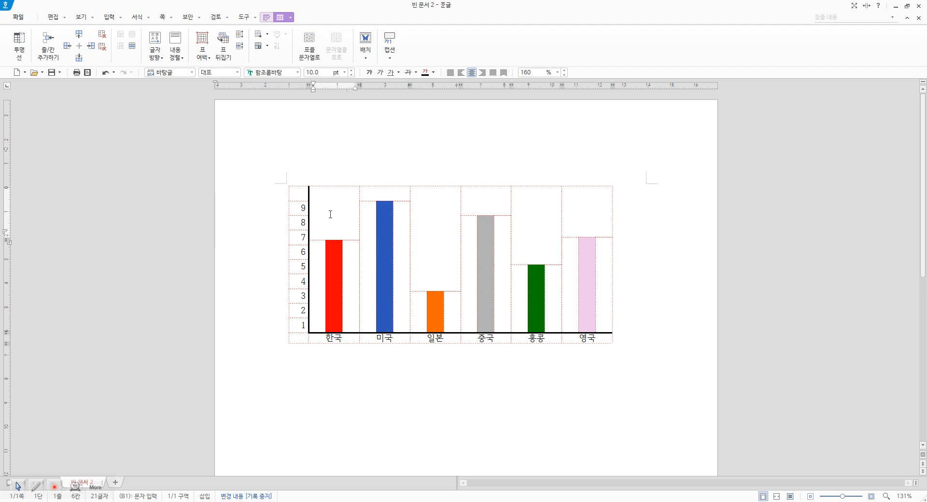
{"action": "type", "text": "7.3"}
{"action": "left_click", "coordinate": [401, 198]}
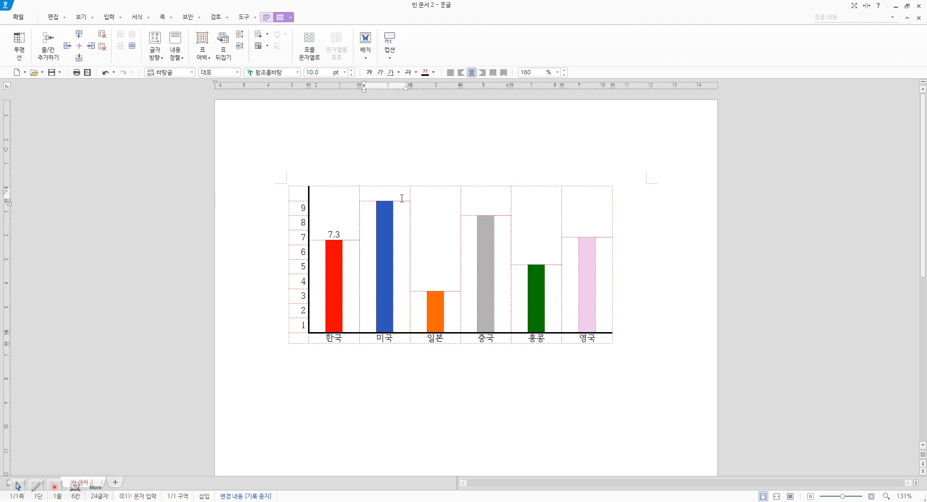
Insert a cartoon character picture from the 이모티콘 folder in 카카오톡 받은 파일, about 13 mm square, above the 일본 bar.
{"action": "left_click", "coordinate": [447, 259]}
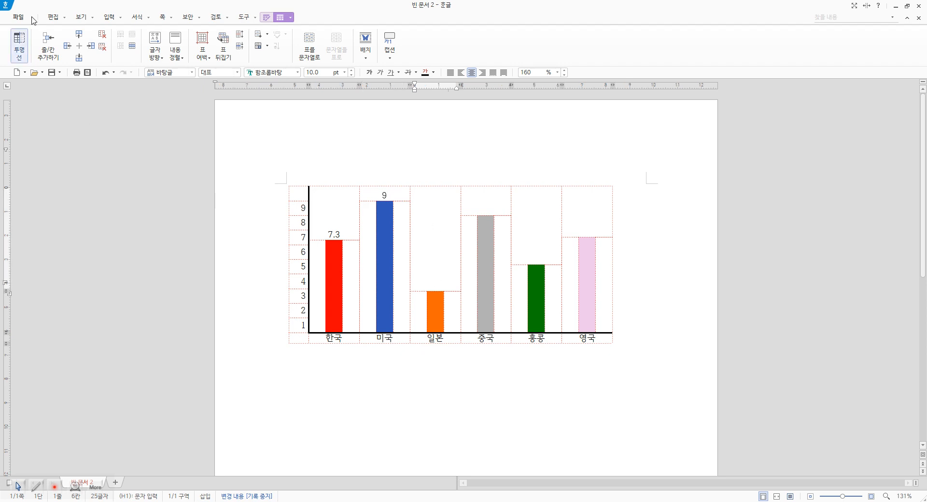
{"action": "left_click", "coordinate": [110, 18]}
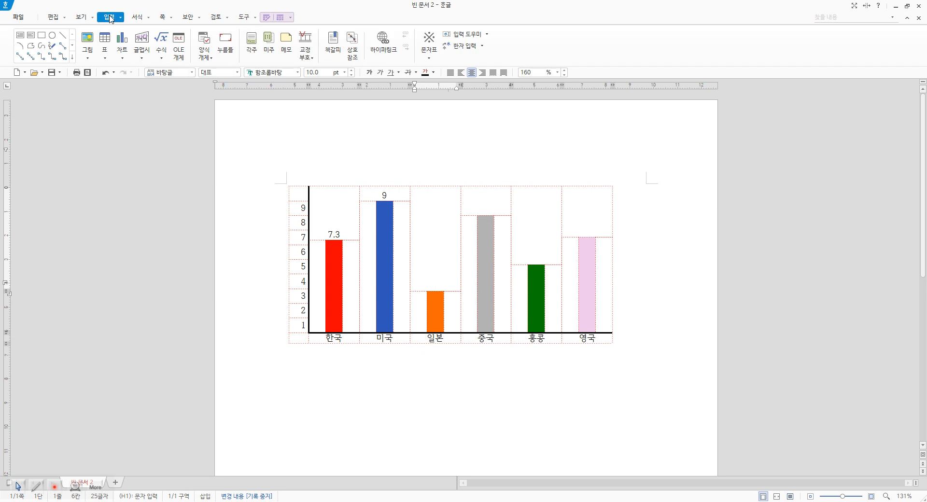
{"action": "left_click", "coordinate": [87, 54]}
{"action": "left_click", "coordinate": [100, 70]}
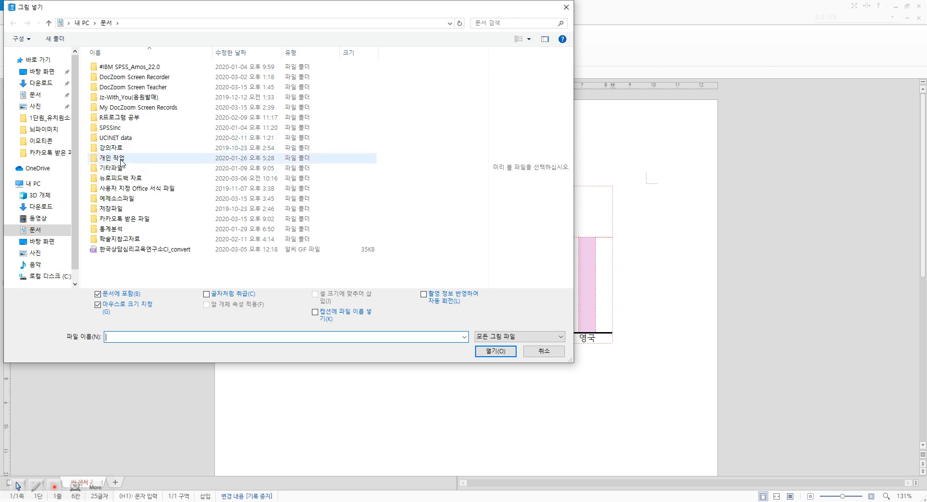
{"action": "left_click", "coordinate": [35, 95]}
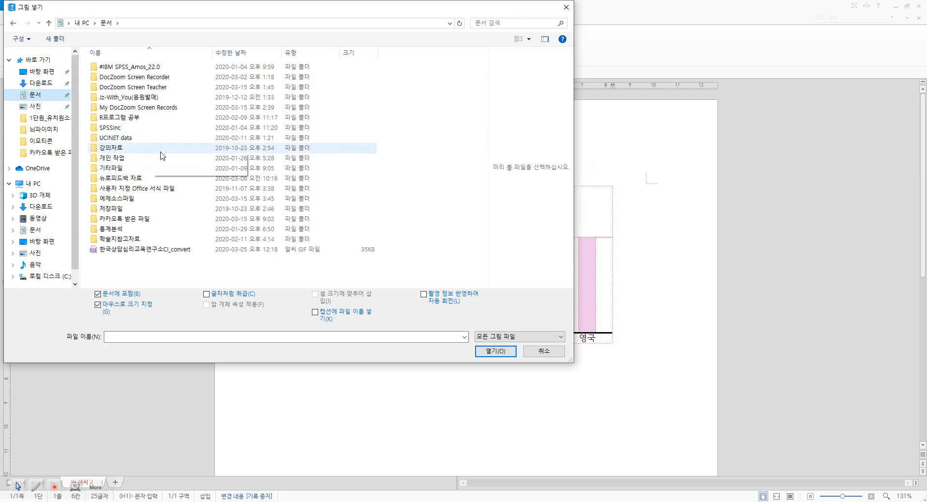
{"action": "double_click", "coordinate": [209, 217]}
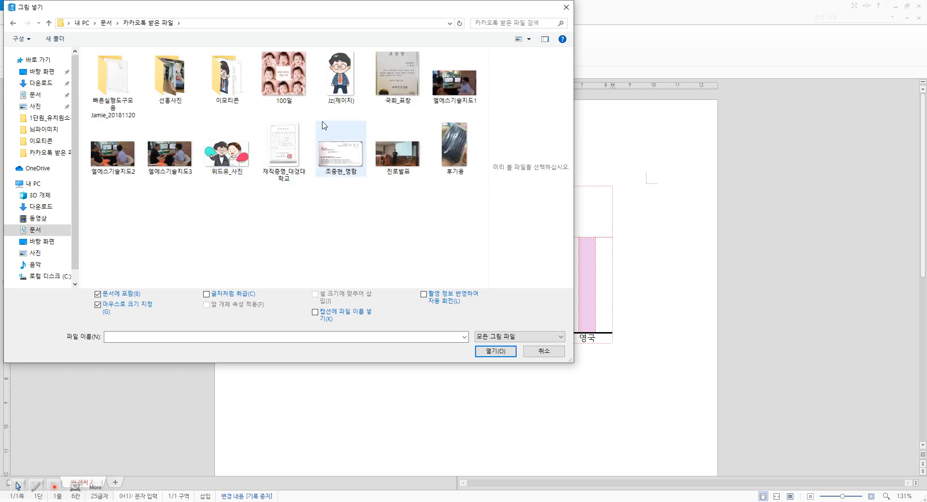
{"action": "left_click", "coordinate": [240, 81]}
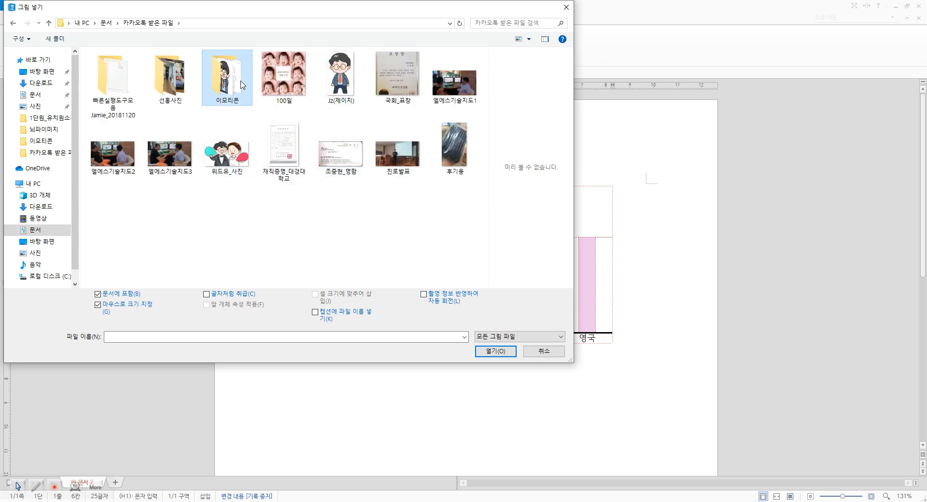
{"action": "double_click", "coordinate": [340, 75]}
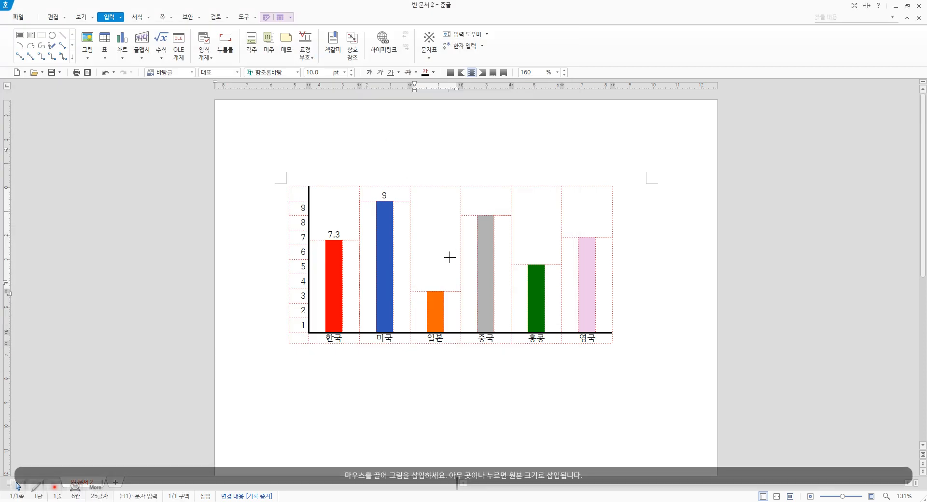
{"action": "left_click_drag", "start_coordinate": [420, 254], "coordinate": [442, 281]}
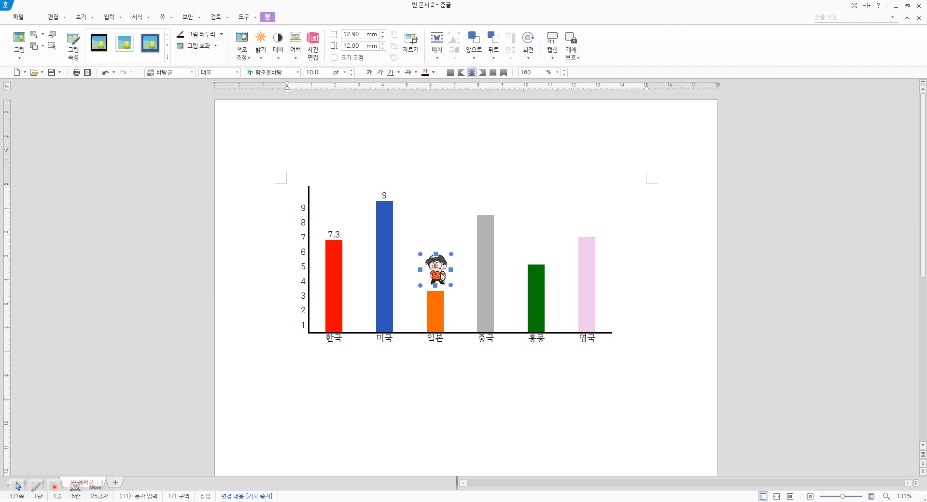
Set the character picture to be treated like text and move it into the empty cell above the 일본 bar.
{"action": "double_click", "coordinate": [440, 274]}
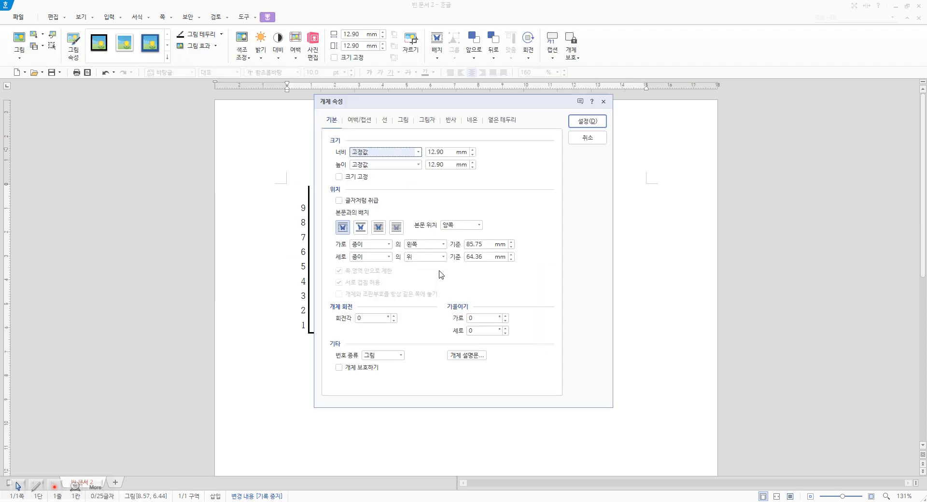
{"action": "left_click", "coordinate": [356, 200]}
{"action": "left_click", "coordinate": [586, 123]}
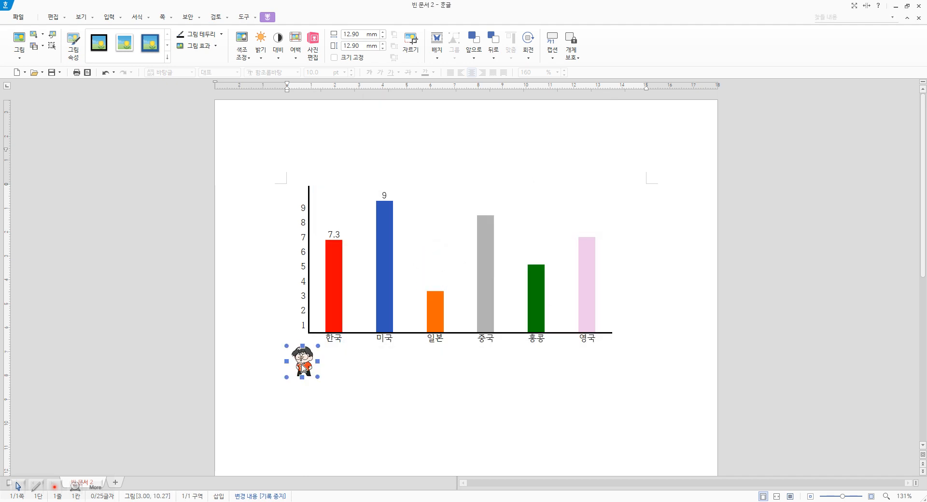
{"action": "key", "text": "Delete"}
{"action": "left_click", "coordinate": [432, 267]}
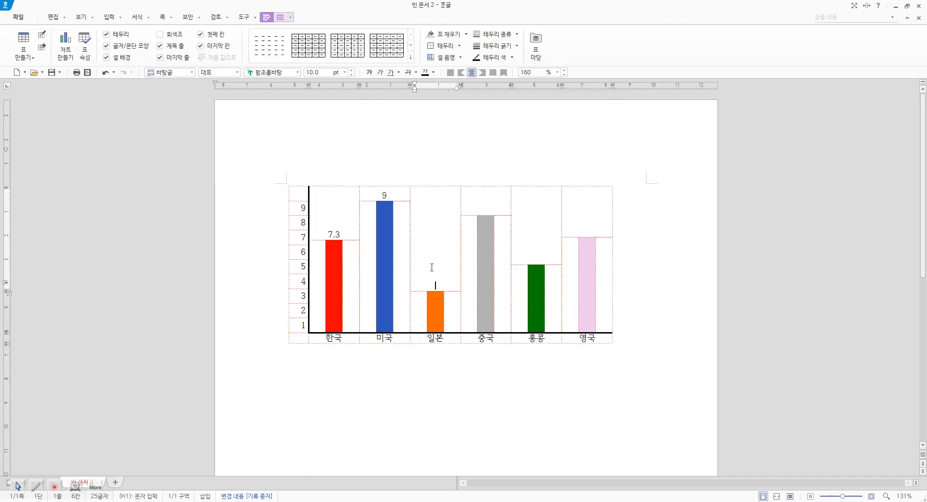
{"action": "key", "text": "ctrl+v"}
{"action": "left_click", "coordinate": [522, 403]}
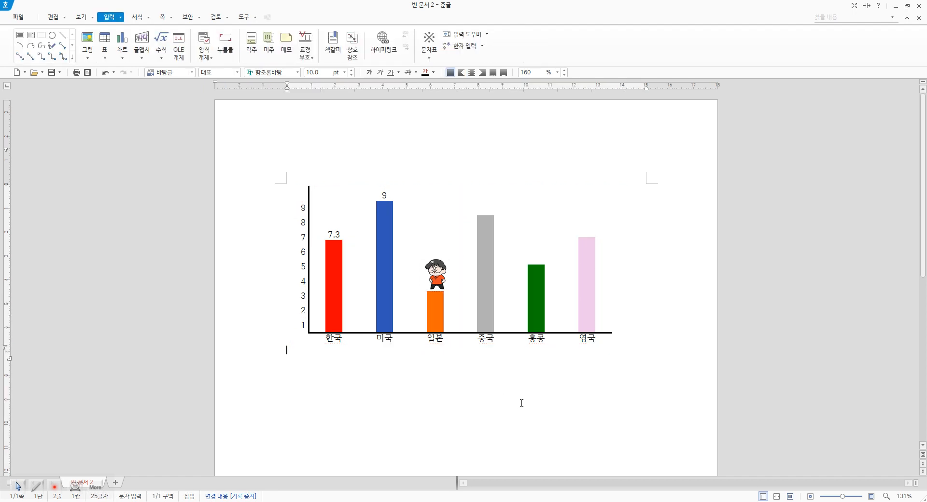
Move the character picture from above the 일본 bar to the cell above the 한국 bar, replacing its value.
{"action": "left_click", "coordinate": [437, 268]}
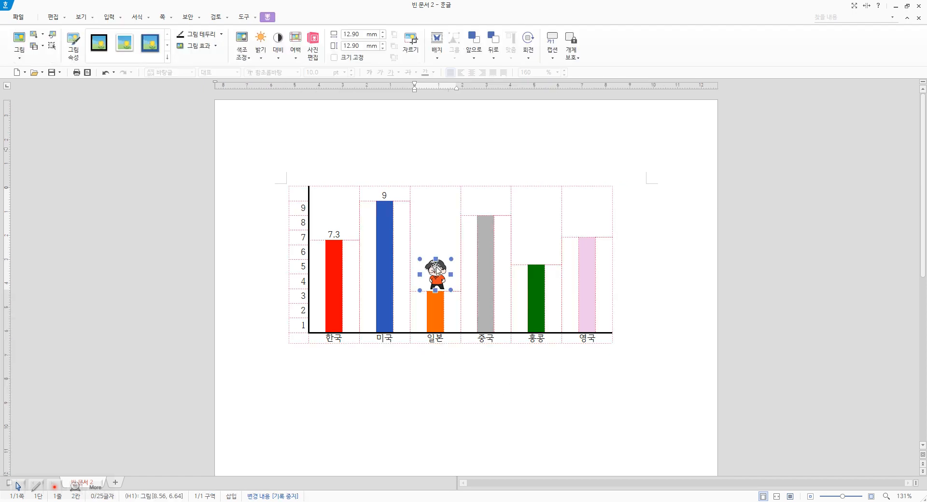
{"action": "key", "text": "Delete"}
{"action": "left_click_drag", "start_coordinate": [327, 235], "coordinate": [346, 231]}
{"action": "key", "text": "ctrl+v"}
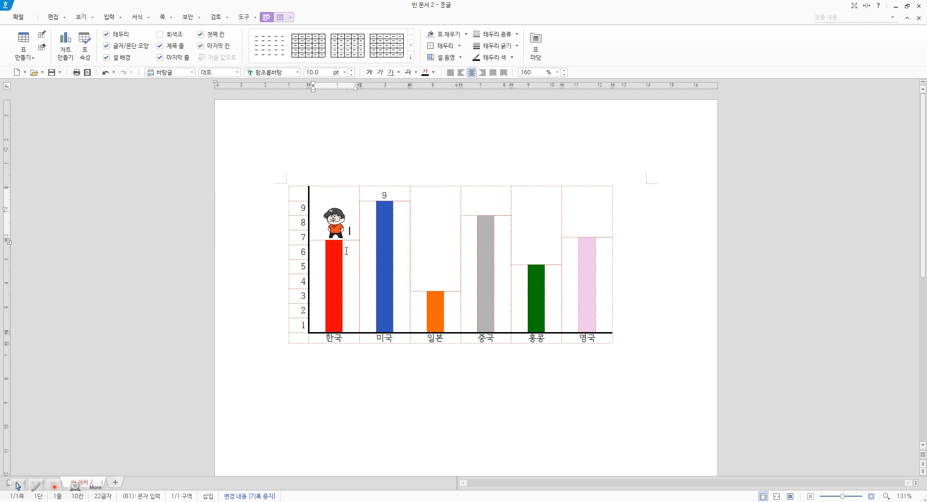
Shrink the character picture above the 한국 bar to about 11.8 mm square and leave the table.
{"action": "left_click", "coordinate": [336, 236]}
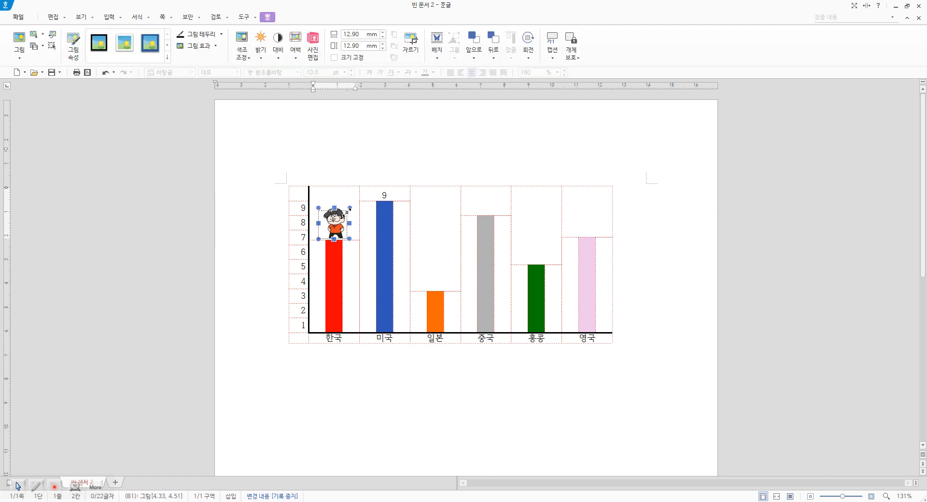
{"action": "left_click", "coordinate": [369, 421]}
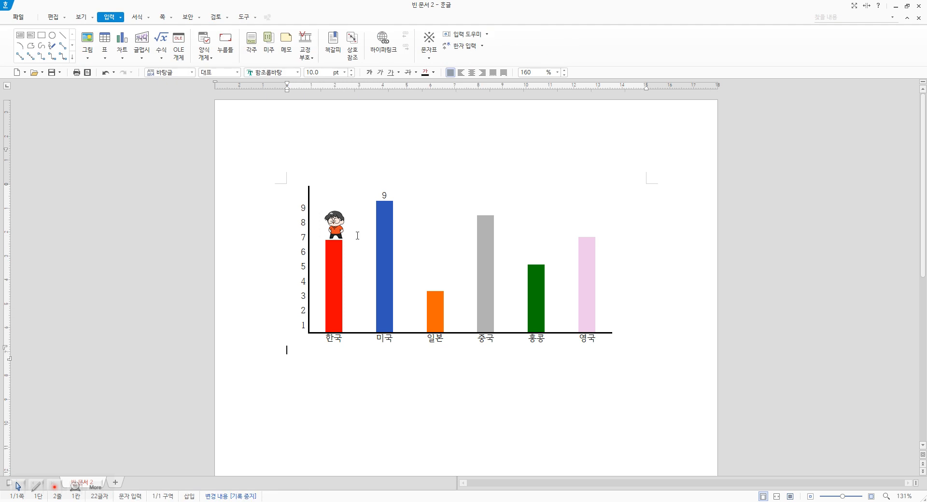
{"action": "left_click", "coordinate": [330, 220]}
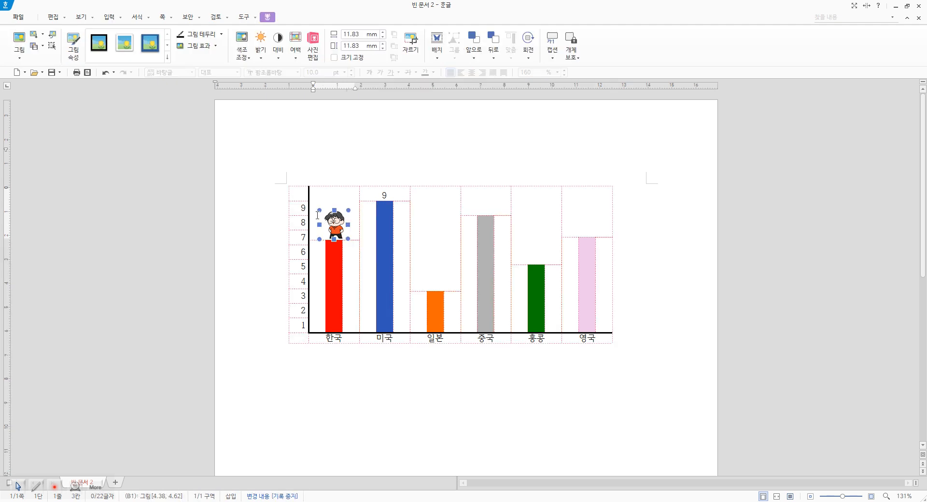
{"action": "left_click", "coordinate": [317, 216]}
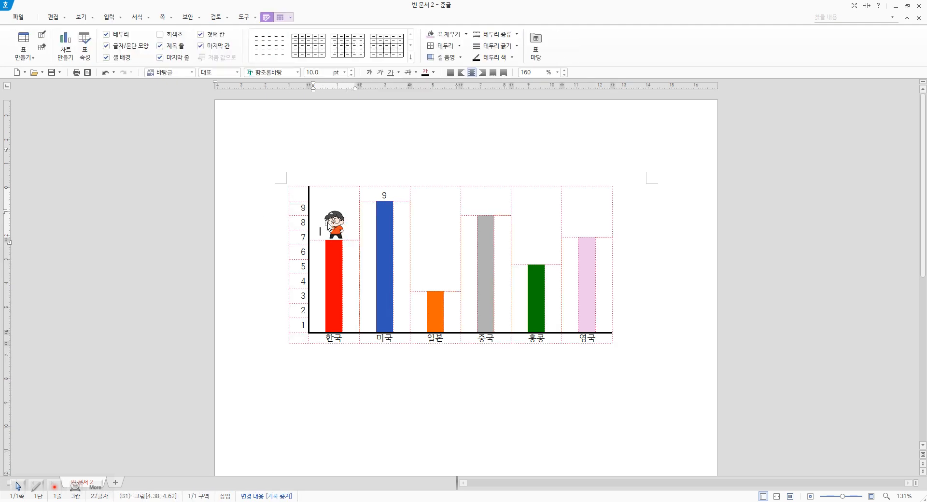
{"action": "left_click", "coordinate": [350, 398]}
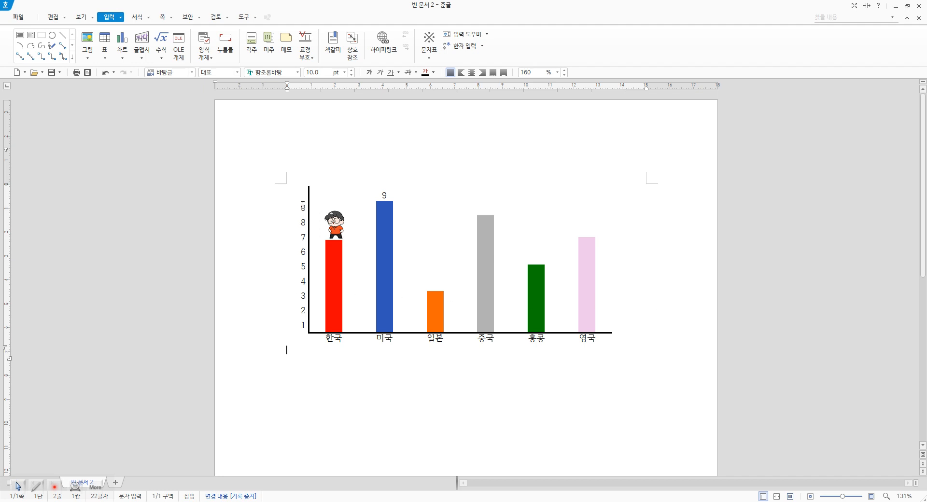
{"action": "left_click_drag", "start_coordinate": [300, 228], "coordinate": [602, 345]}
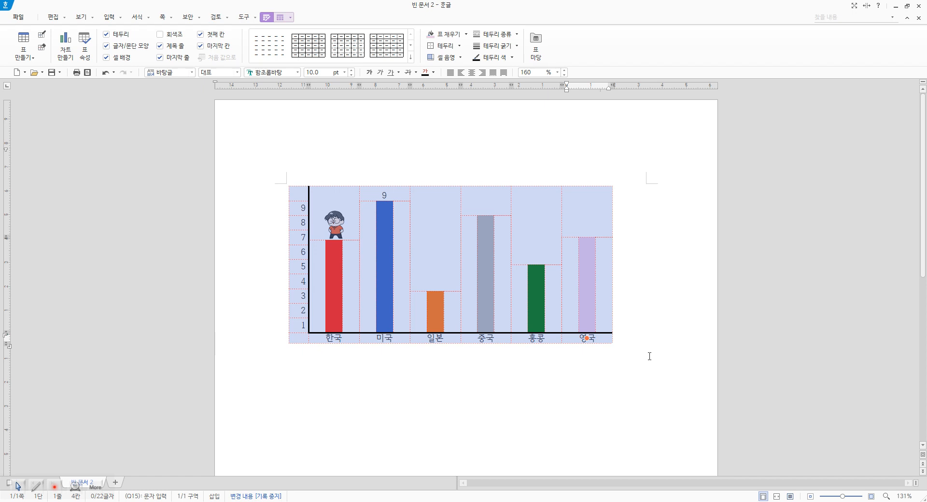
{"action": "left_click", "coordinate": [649, 356]}
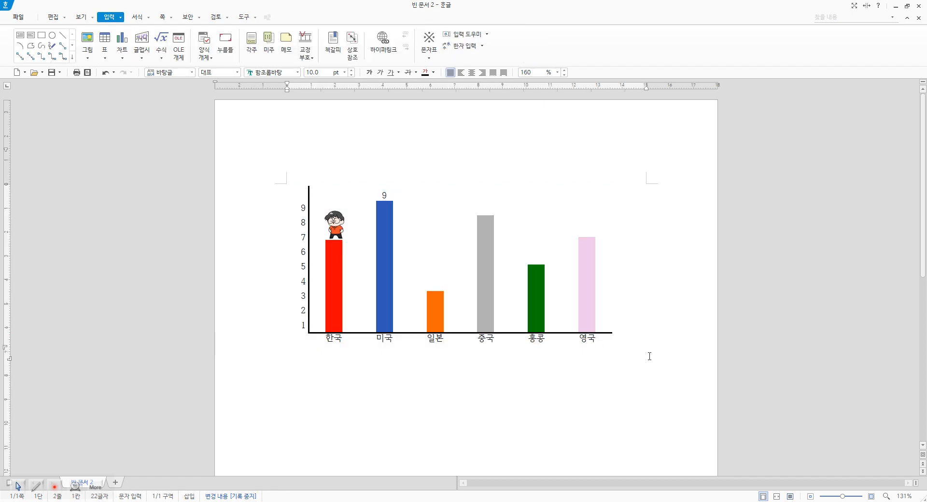
{"action": "scroll", "coordinate": [649, 356], "scroll_direction": "down", "scroll_amount": 1}
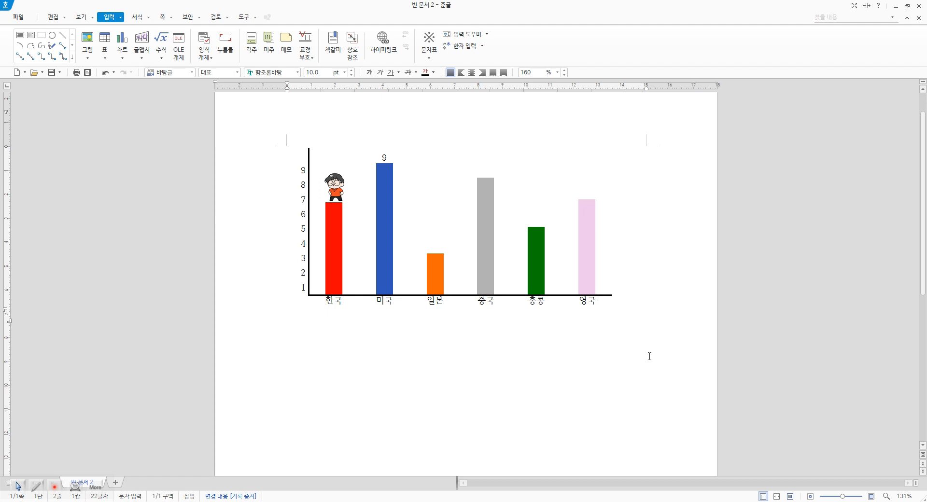